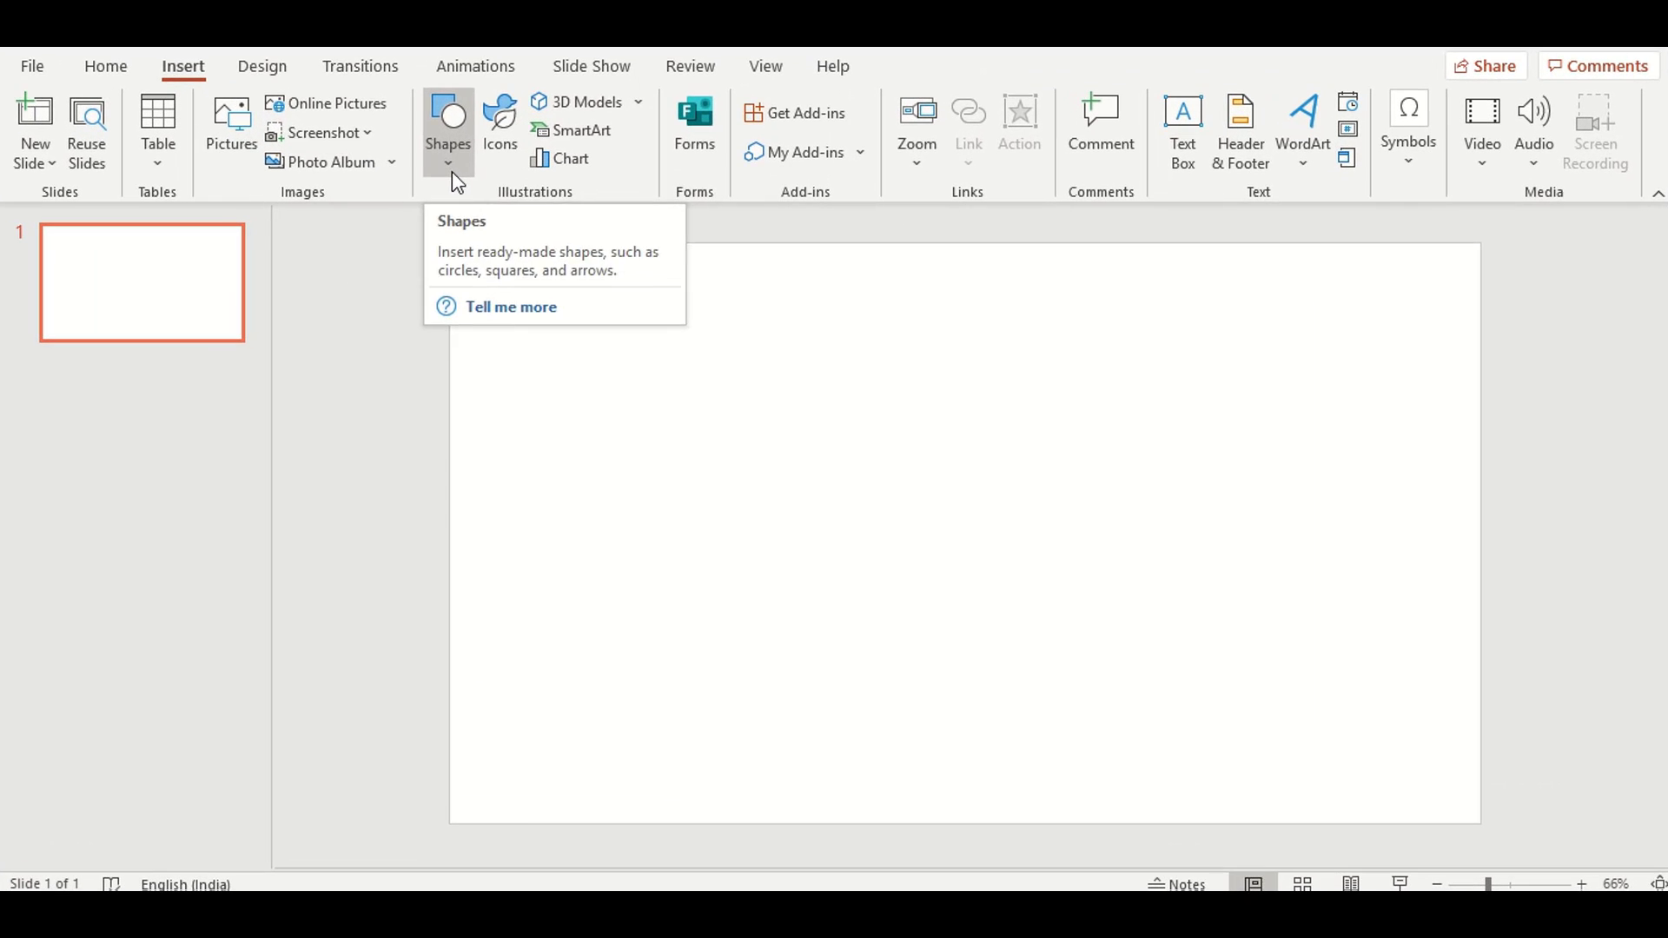
# Draw an oval on the left of the slide and size it to 5 cm by 5 cm.
pyautogui.click(452, 170)
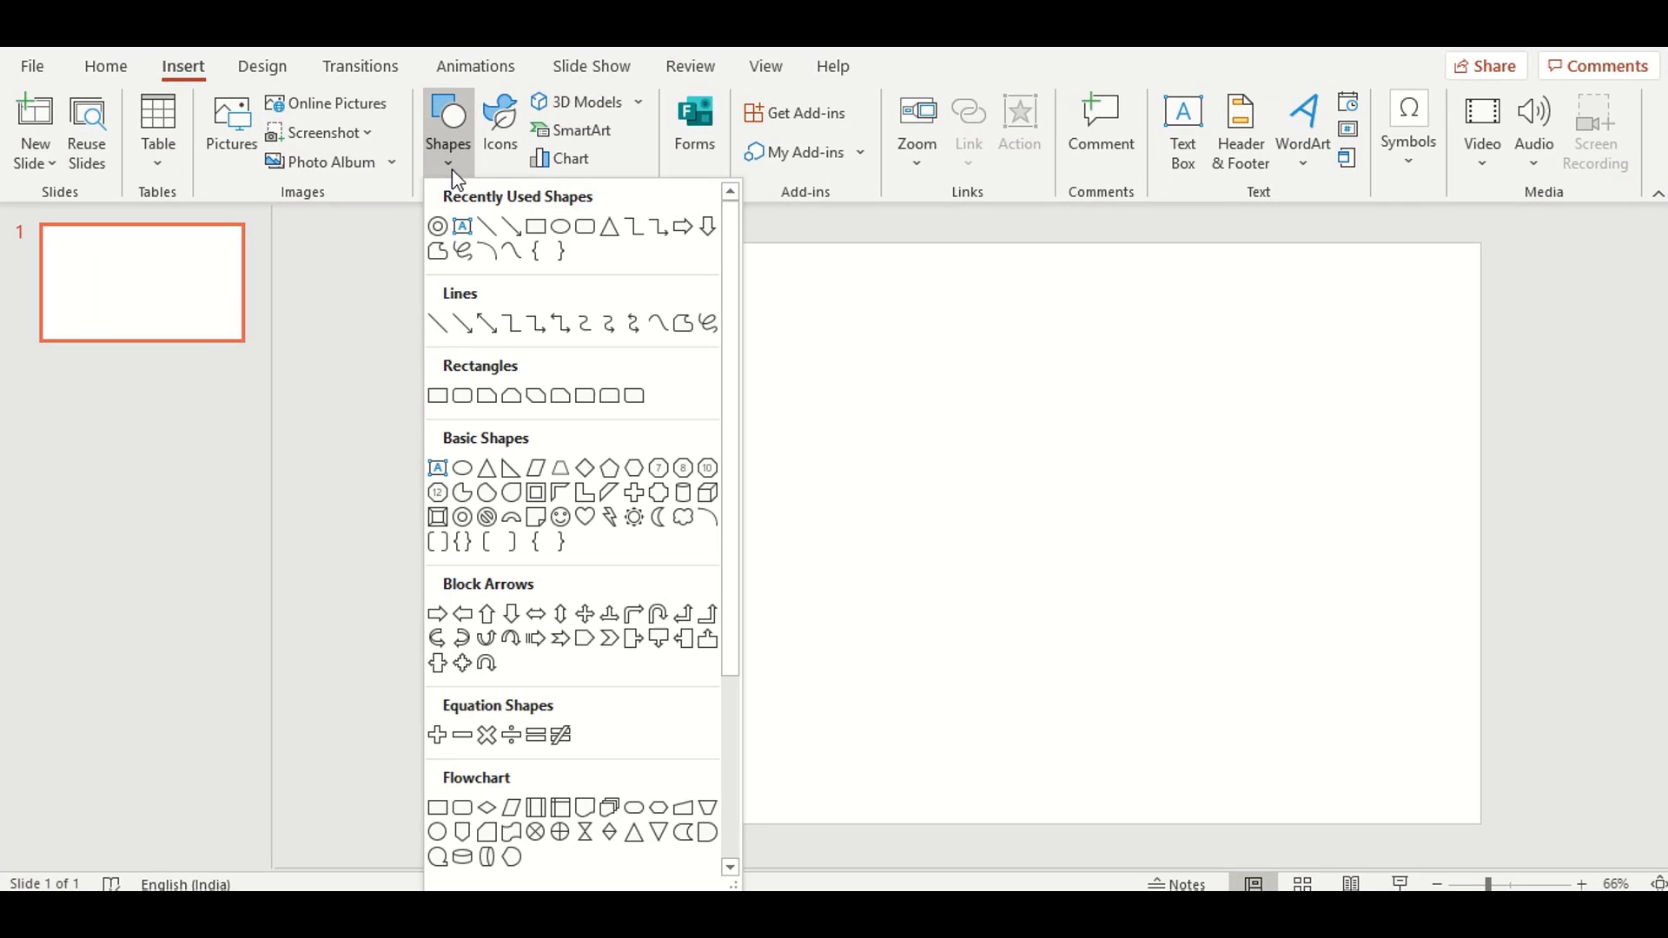
pyautogui.click(462, 468)
pyautogui.moveTo(598, 440); pyautogui.dragTo(740, 578)
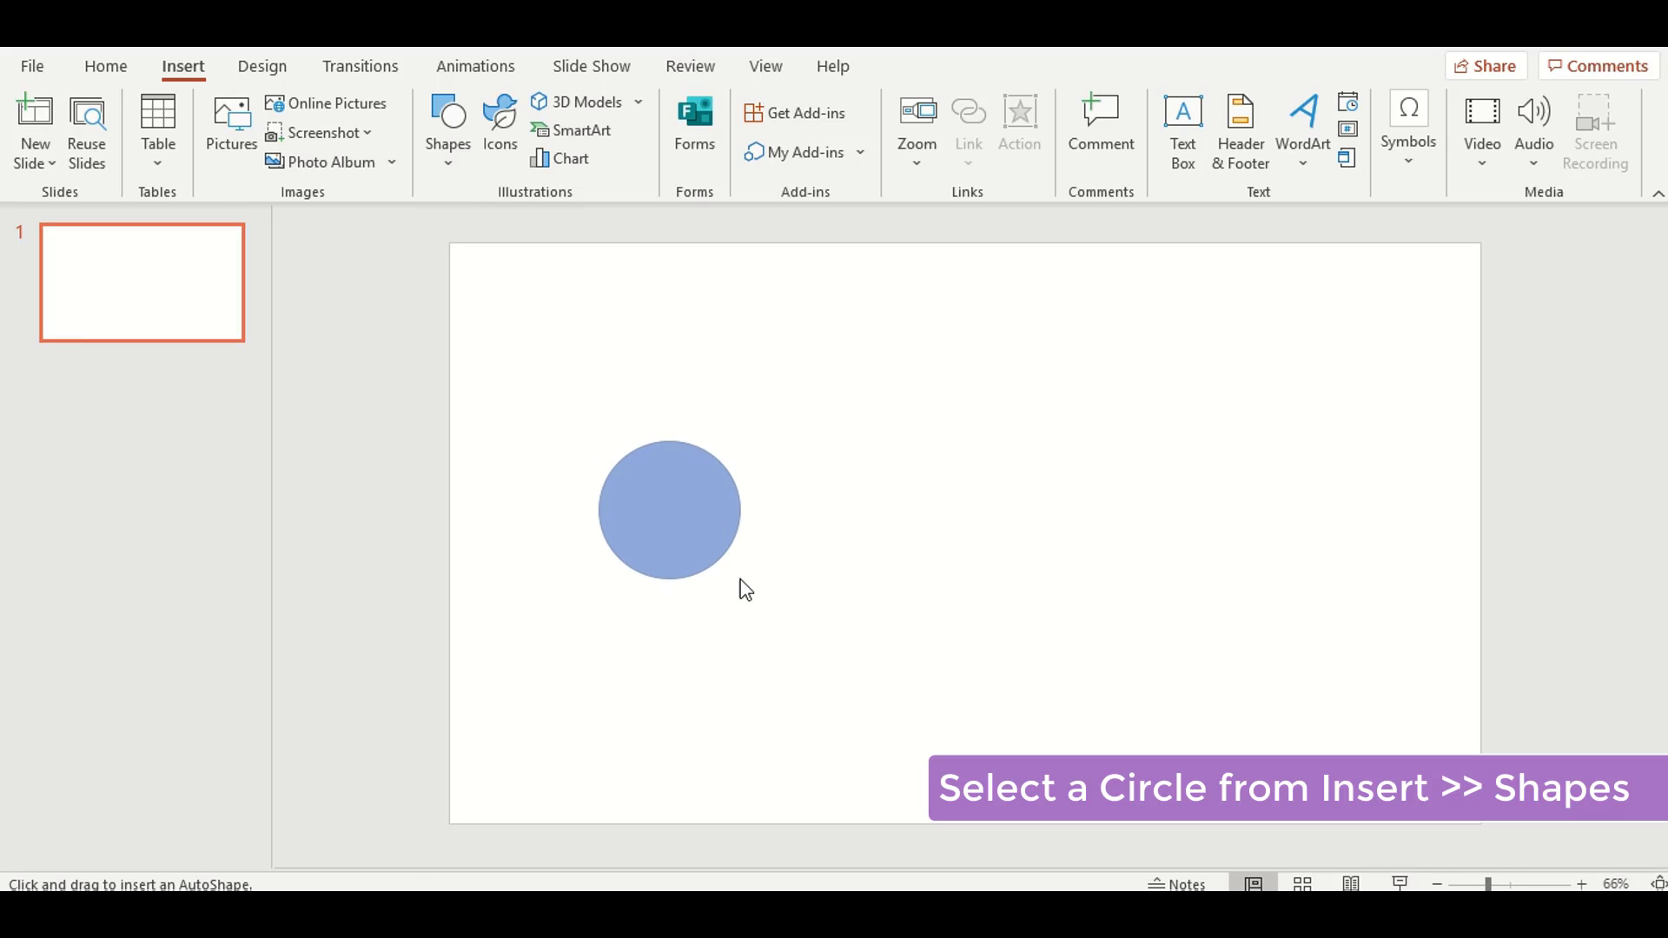
pyautogui.click(1518, 121)
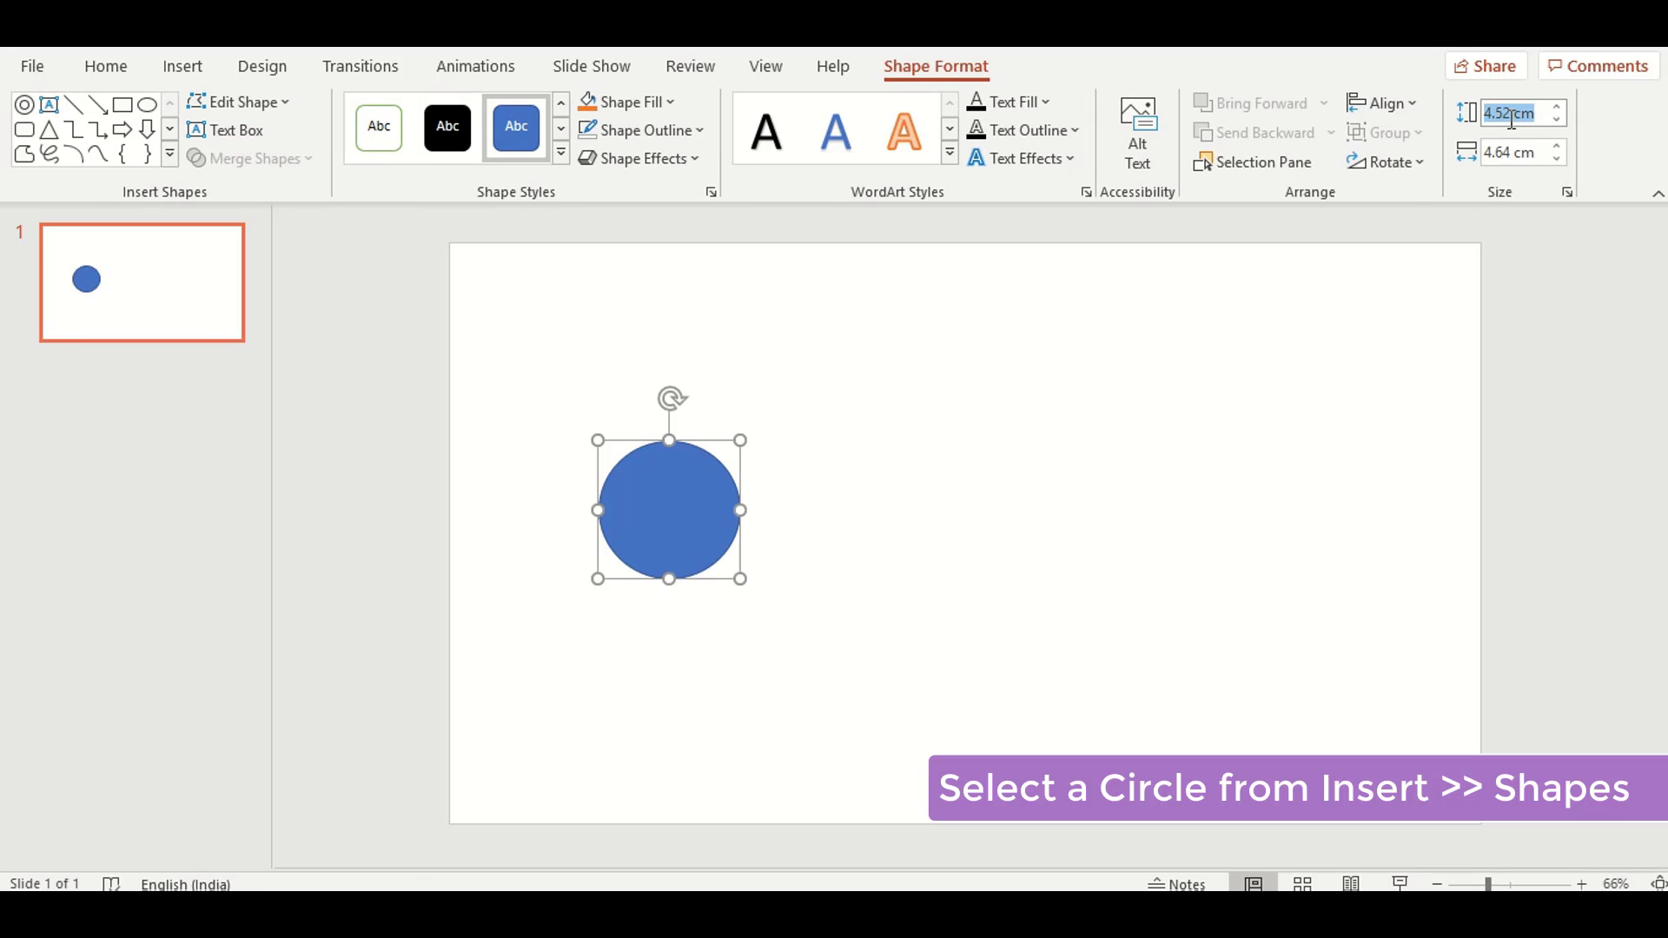
pyautogui.write('5')
pyautogui.press('Tab')
pyautogui.write('5')
pyautogui.click(891, 602)
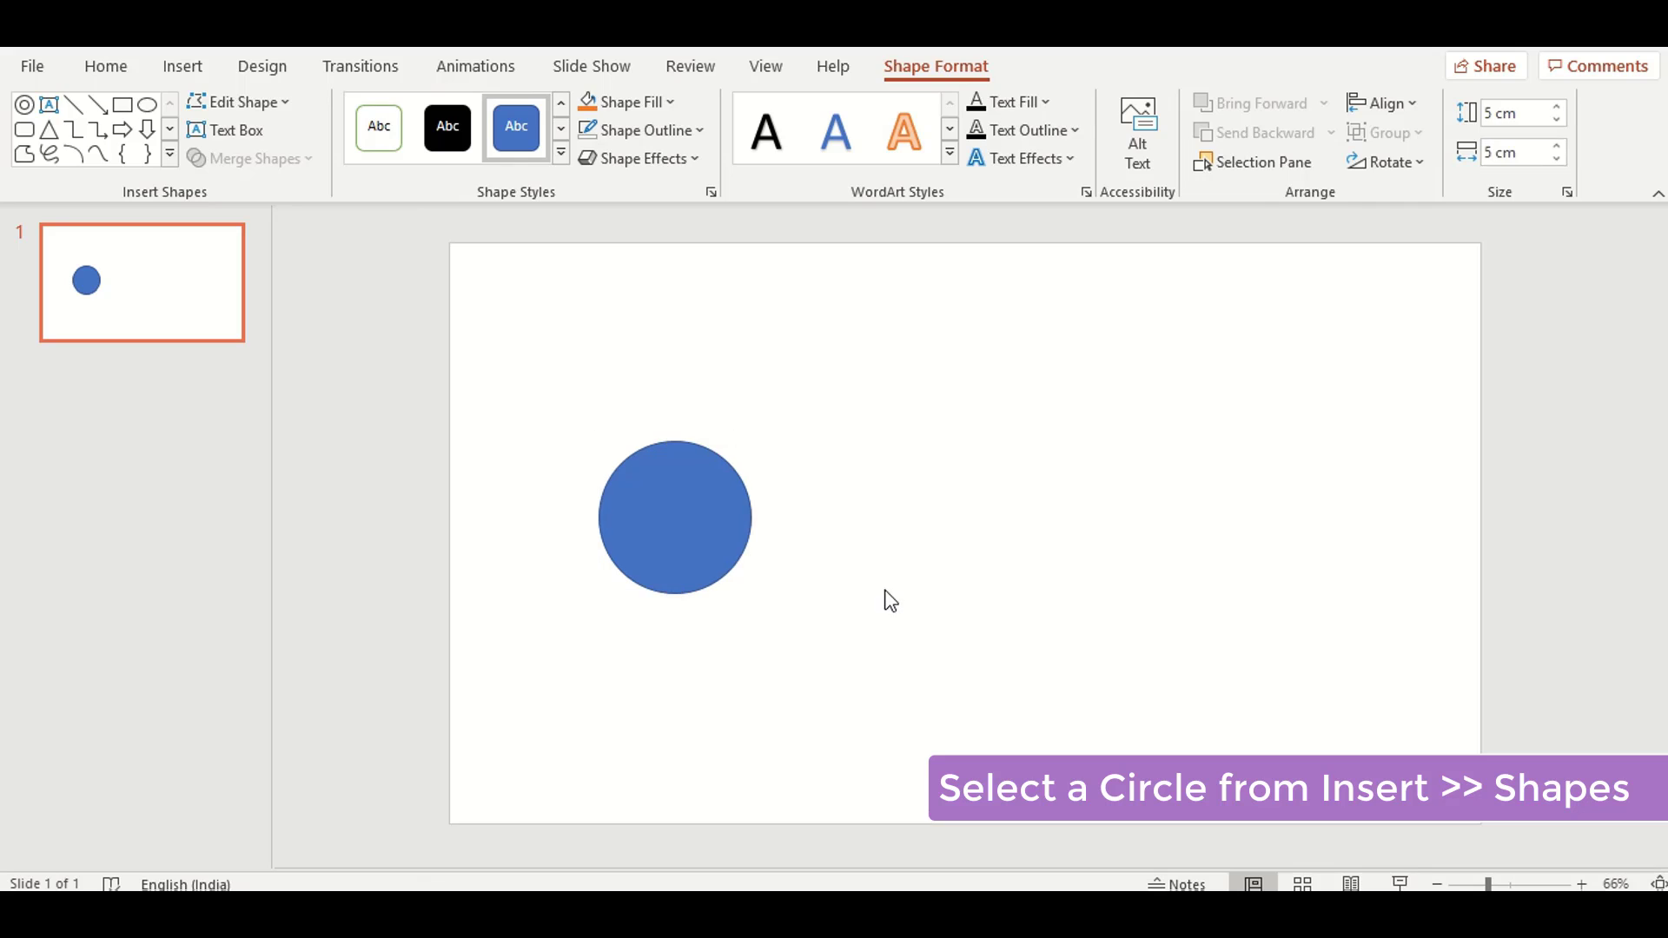
pyautogui.click(701, 521)
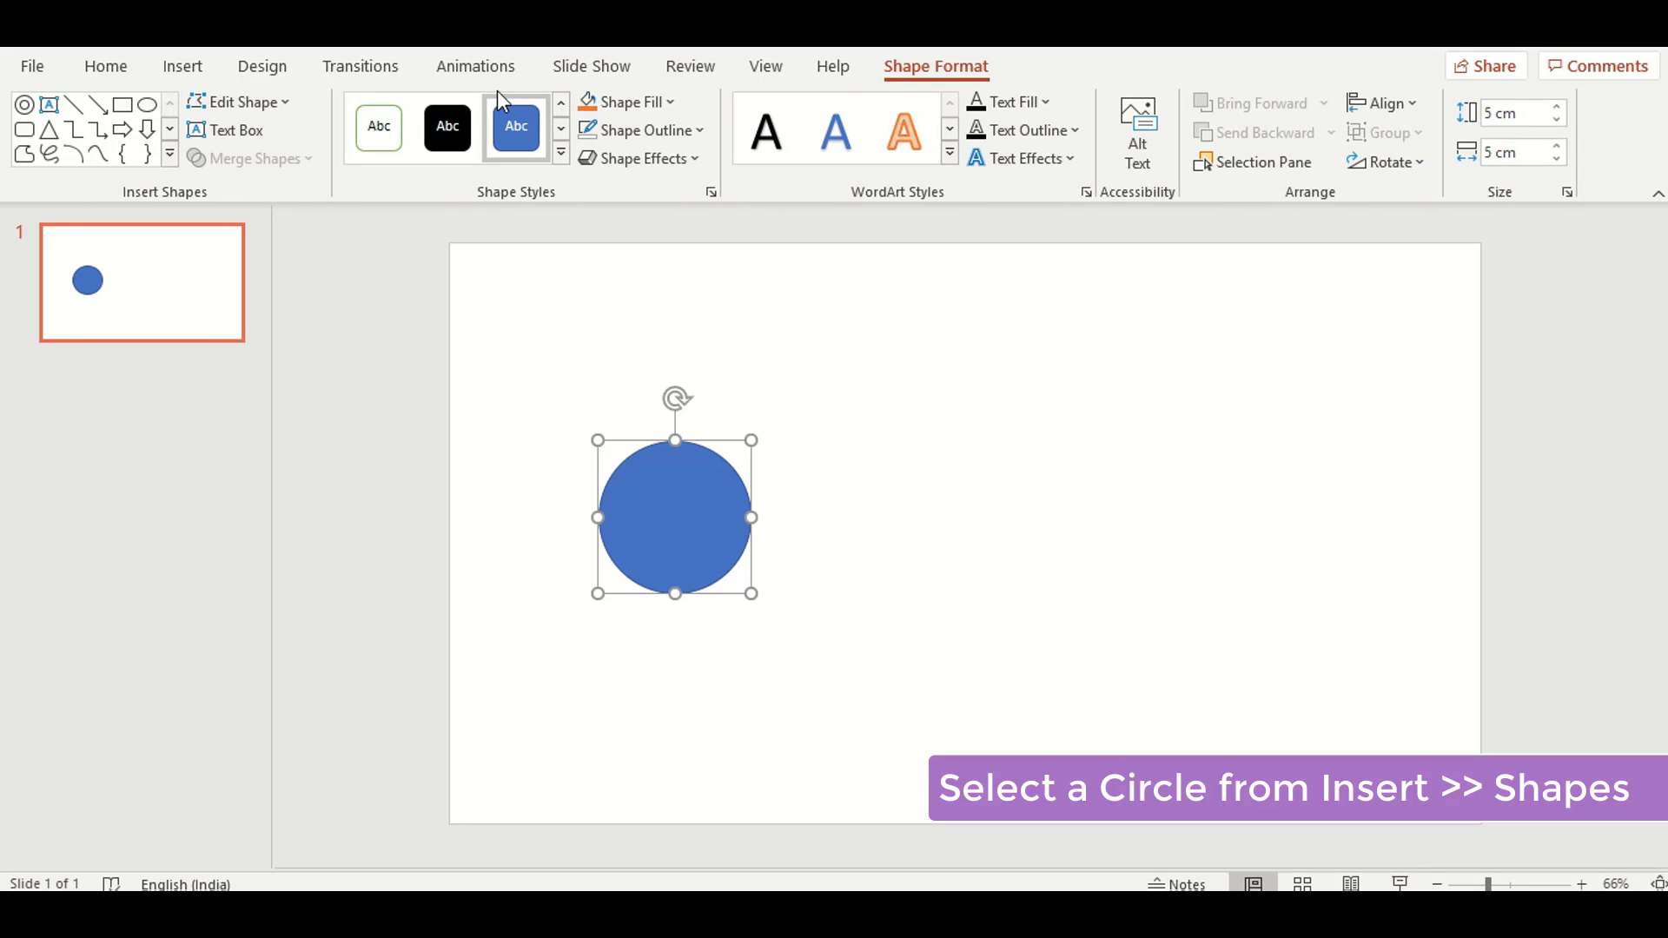
pyautogui.click(182, 68)
# Draw a donut shape beside the circle and size it to 6.5 cm by 6.5 cm.
pyautogui.click(449, 147)
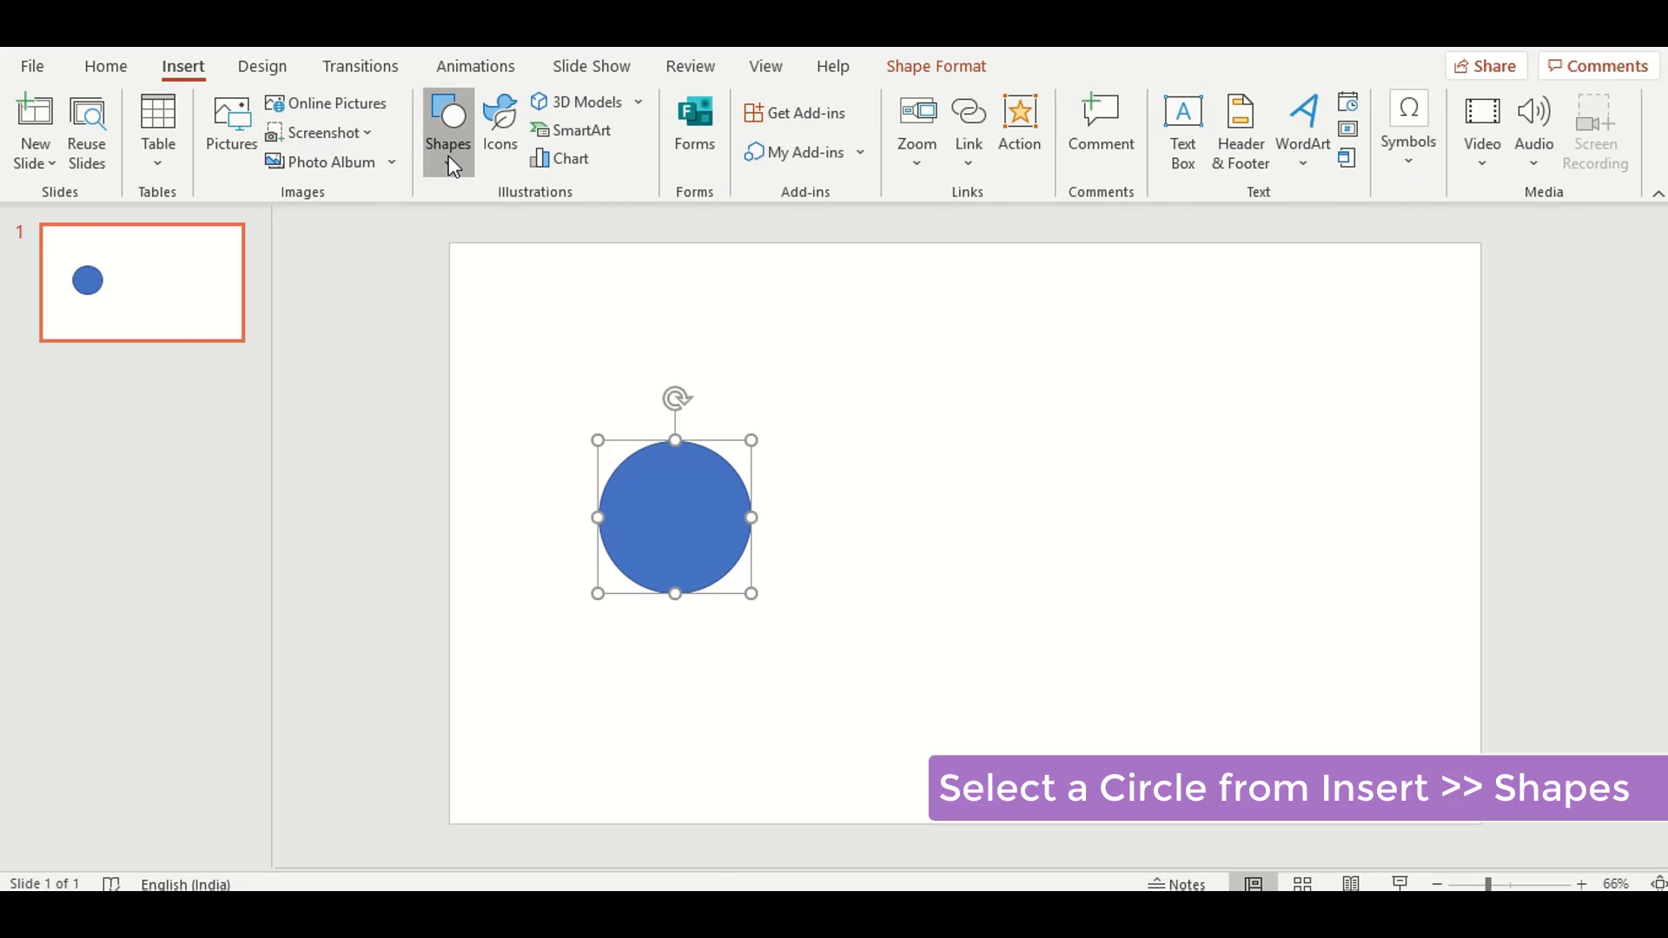
pyautogui.click(463, 519)
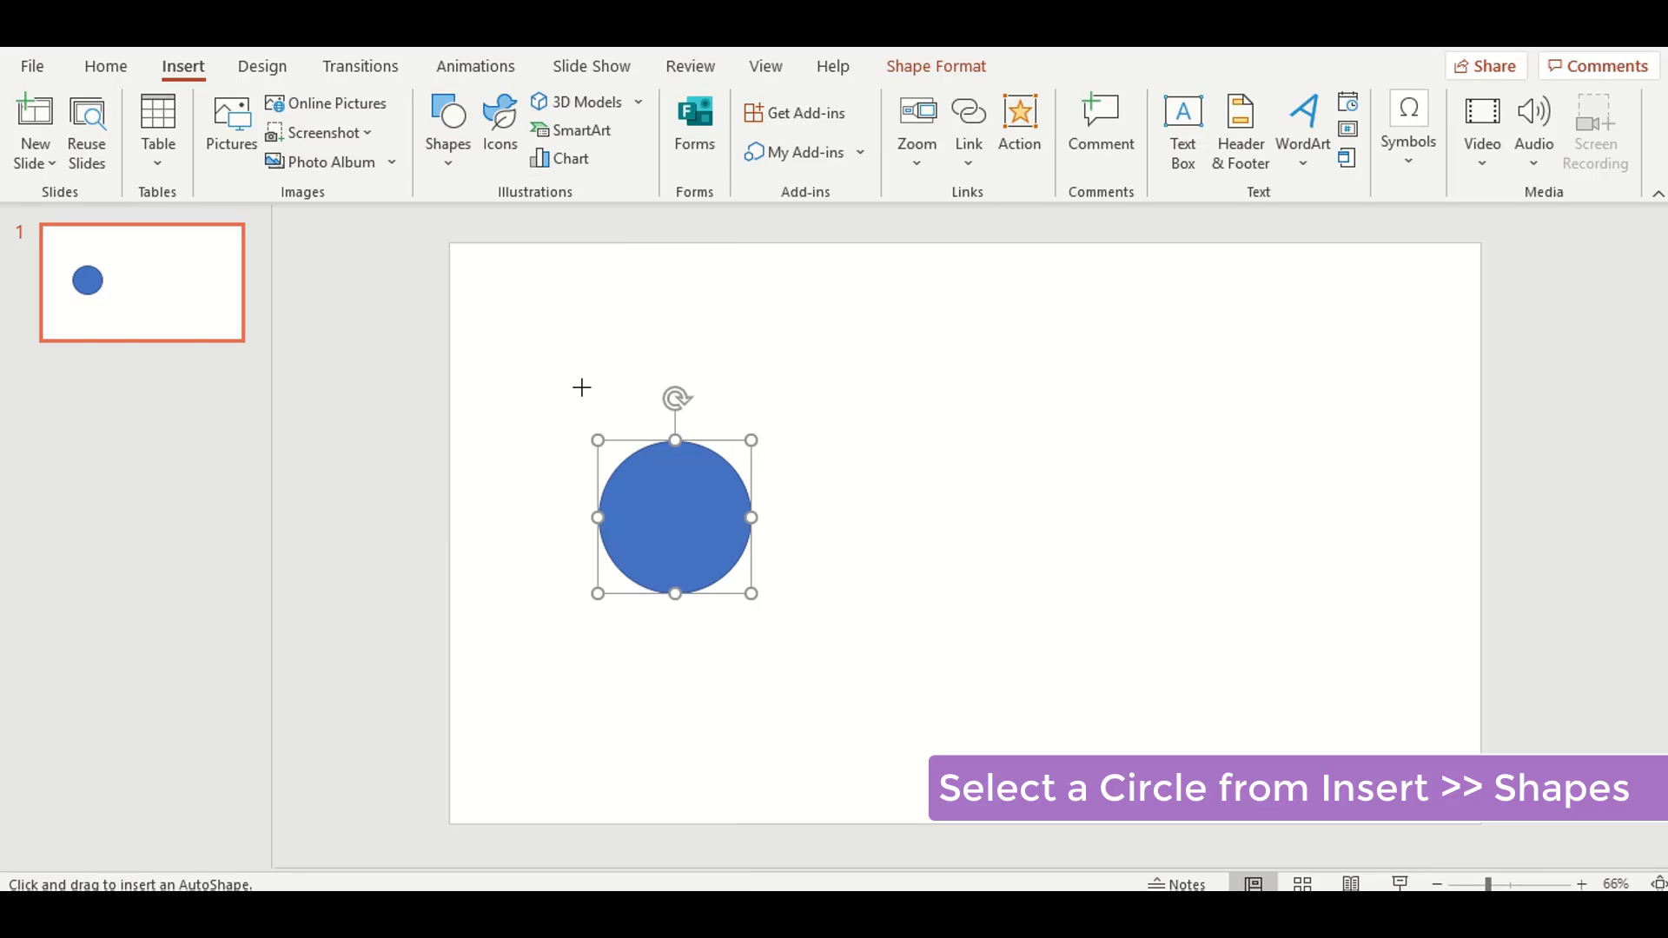
pyautogui.moveTo(536, 412); pyautogui.dragTo(864, 721)
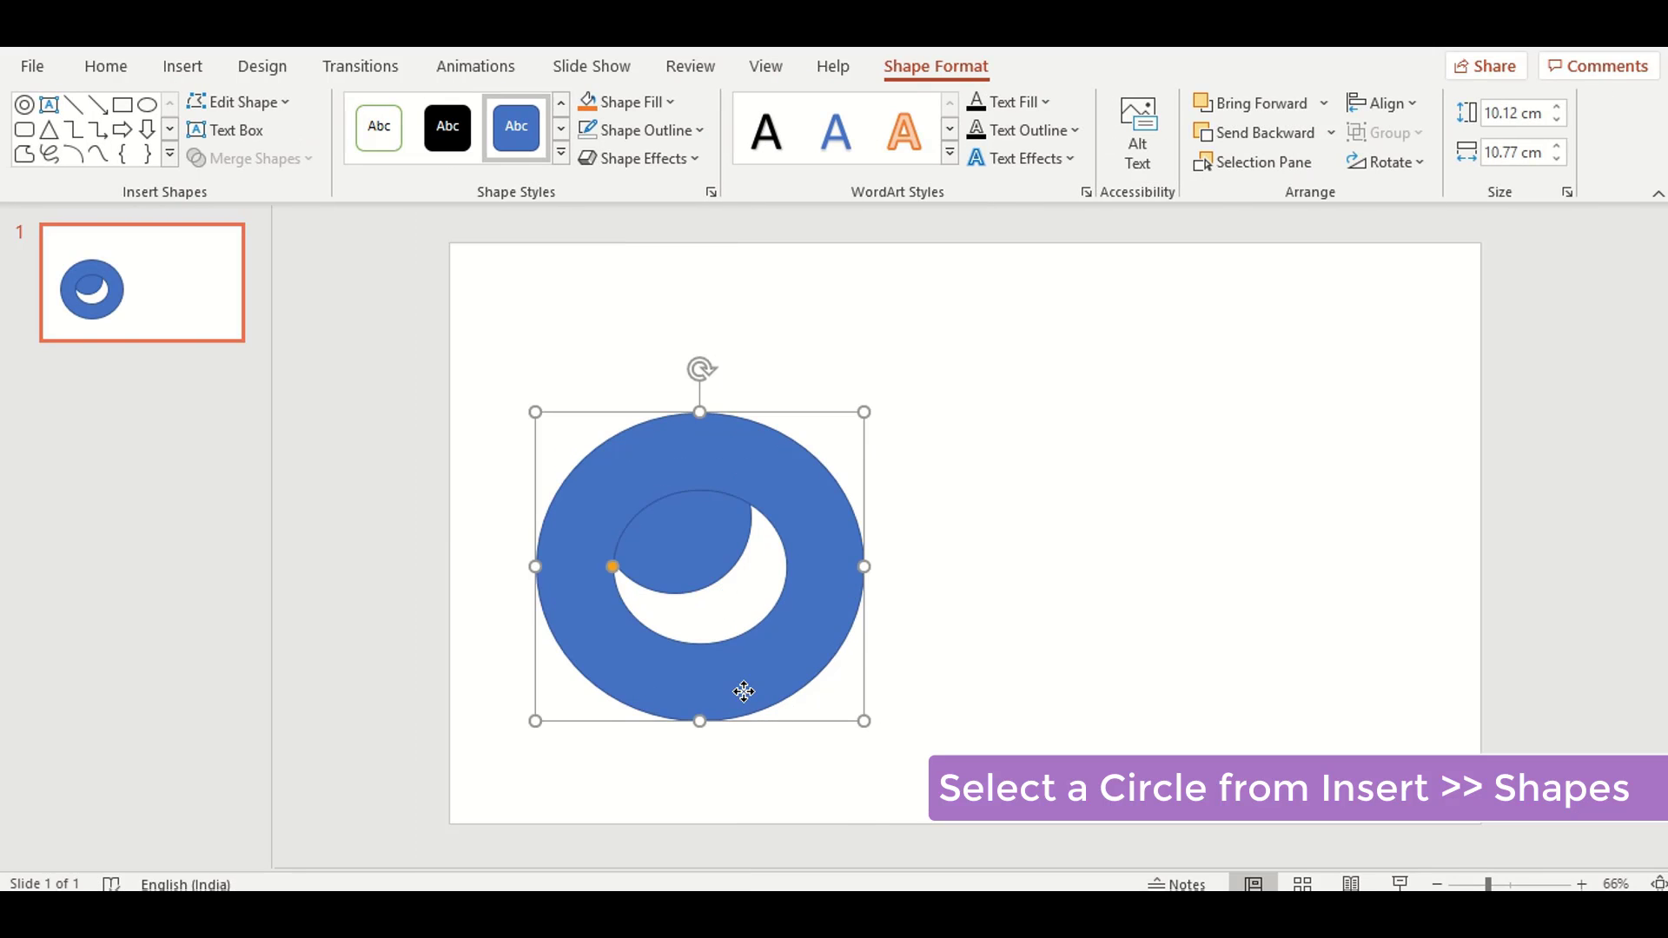
pyautogui.moveTo(742, 692); pyautogui.dragTo(976, 608)
pyautogui.click(1520, 122)
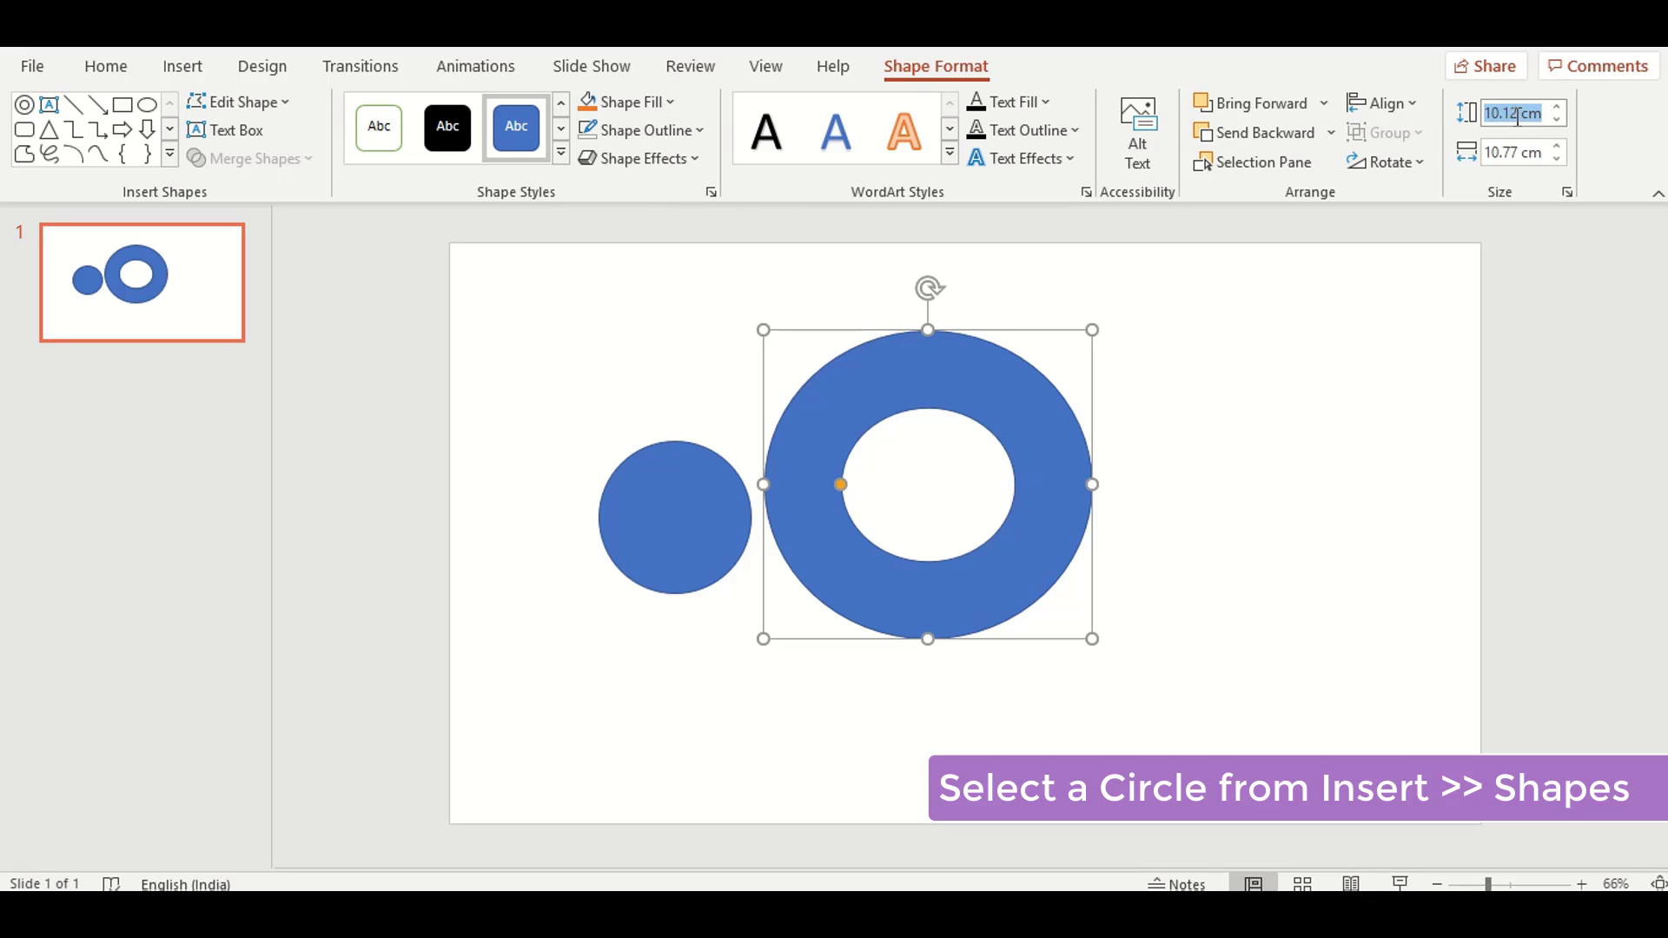
pyautogui.write('6.5')
pyautogui.press('Tab')
pyautogui.write('6')
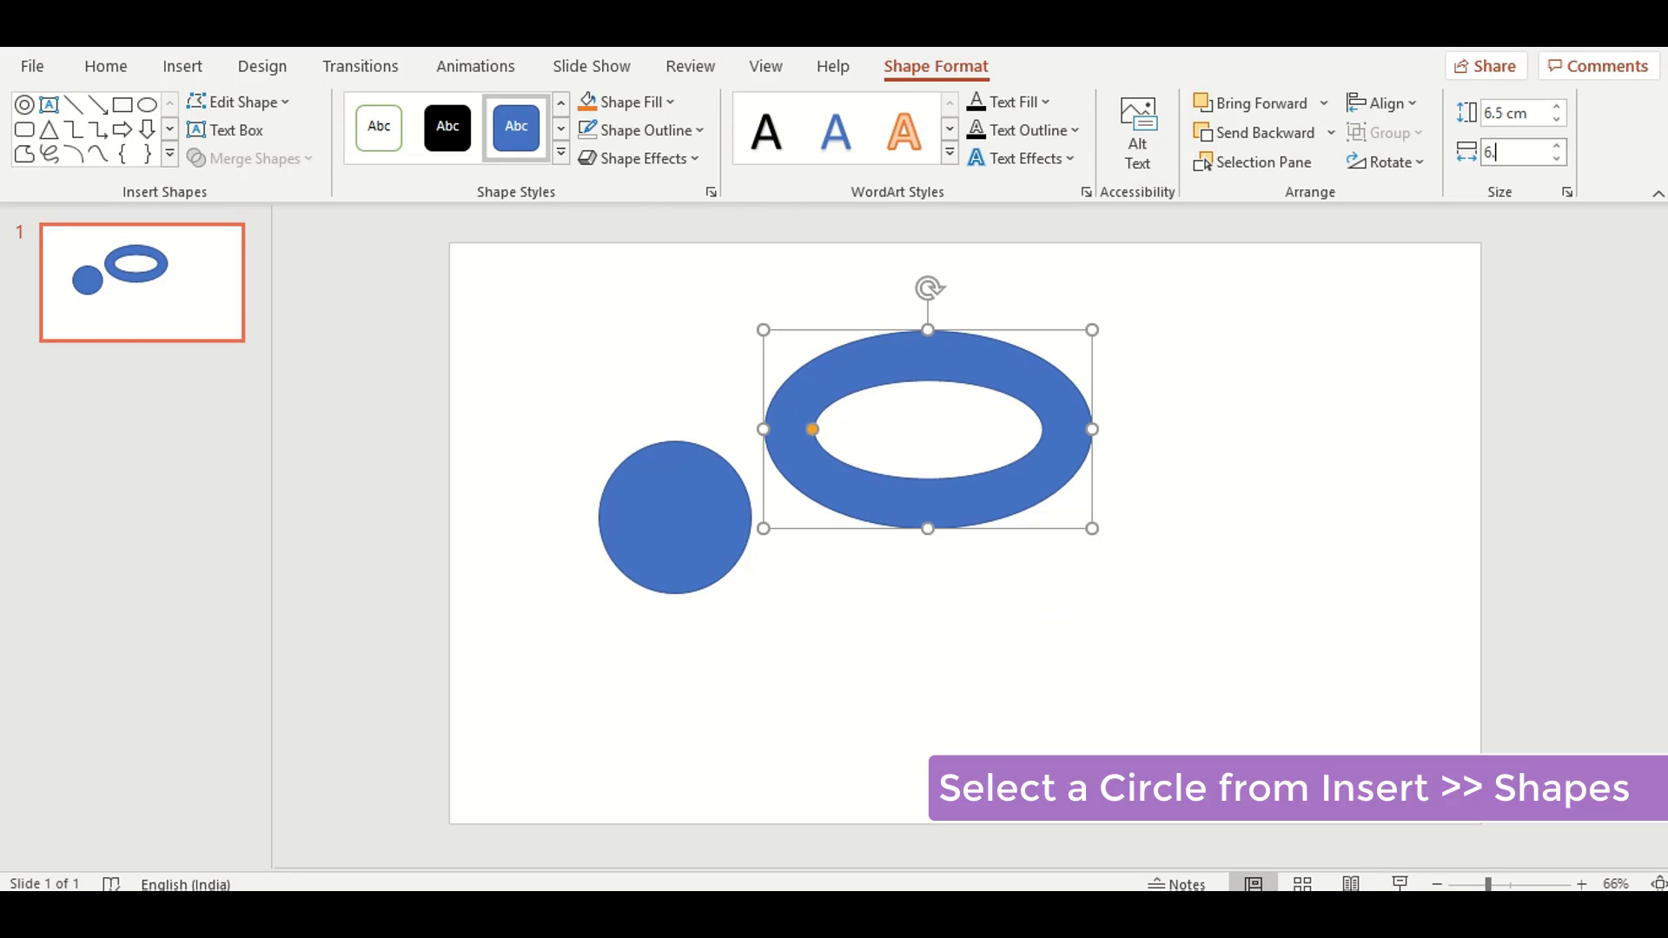
pyautogui.click(1254, 442)
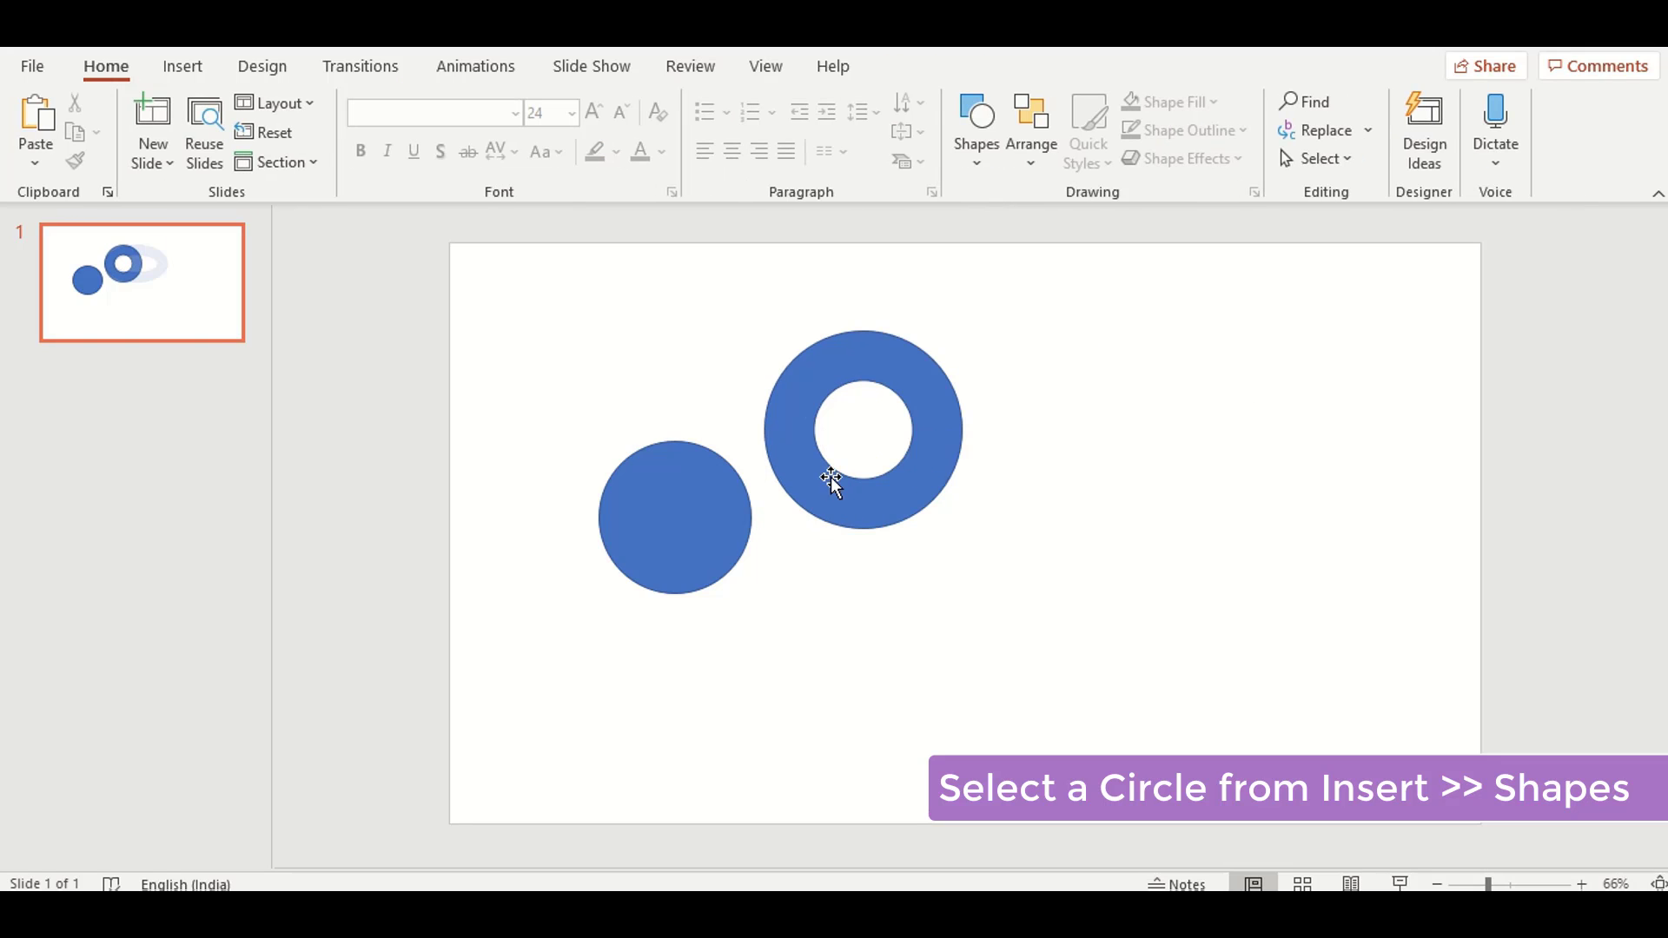
# Widen the donut's hole into a thin ring and center-align it with the circle.
pyautogui.click(819, 445)
pyautogui.moveTo(814, 433)
pyautogui.mouseDown()
pyautogui.moveTo(581, 458)
pyautogui.moveTo(603, 458)
pyautogui.mouseUp()
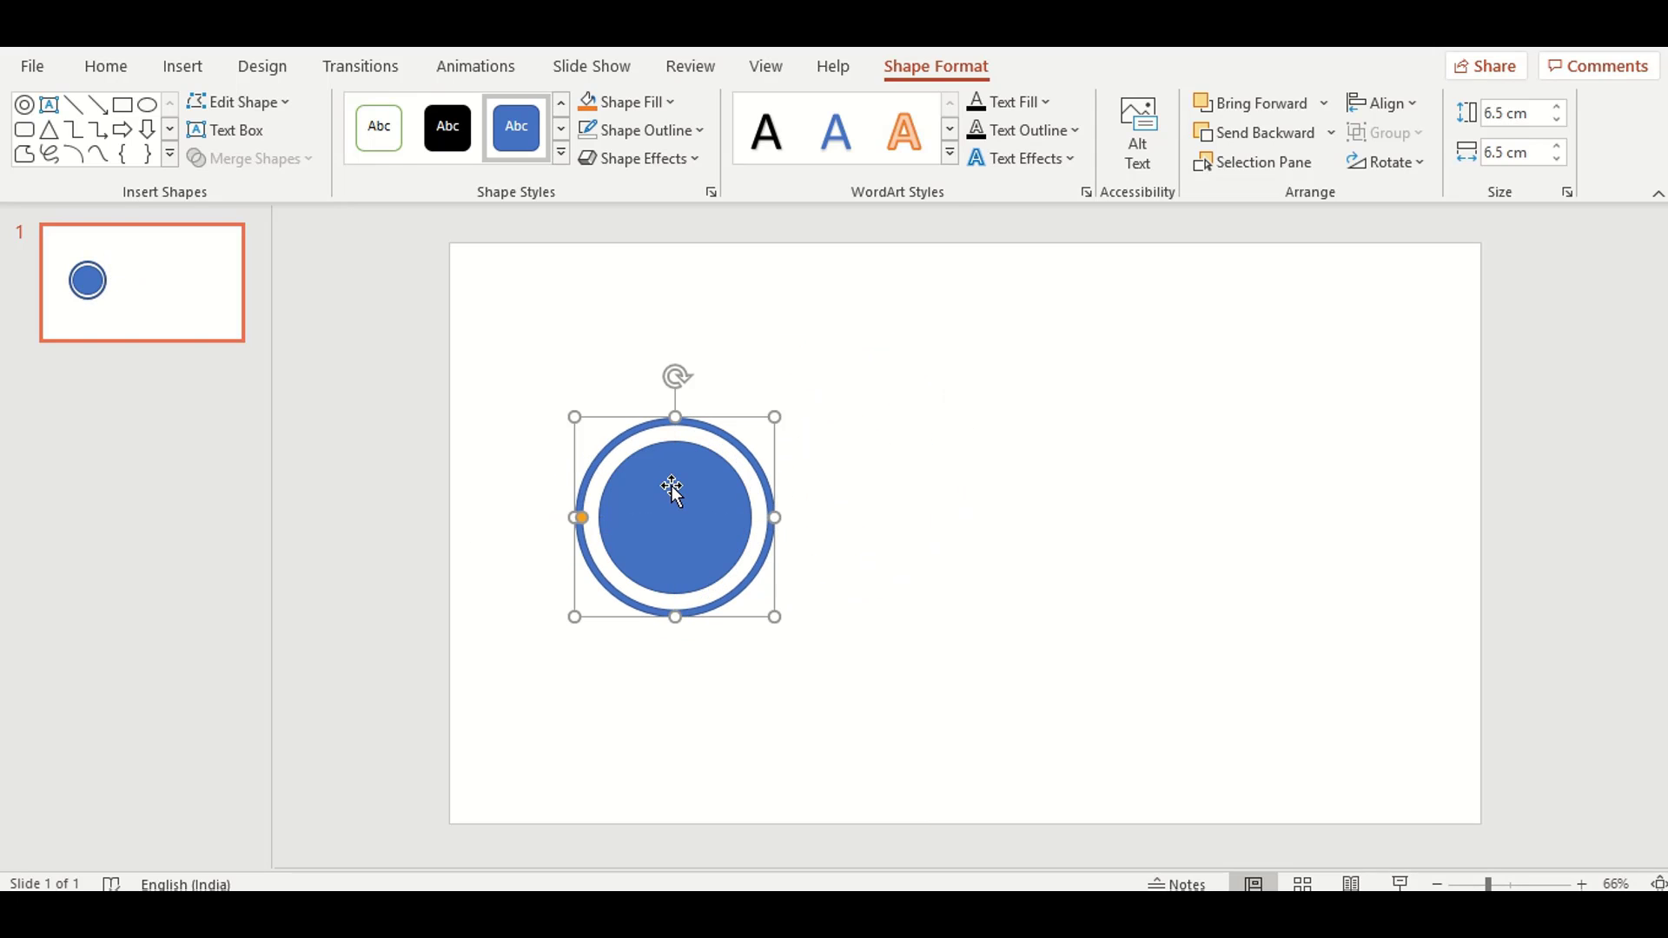
pyautogui.keyDown('shift'); pyautogui.click(671, 483); pyautogui.keyUp('shift')
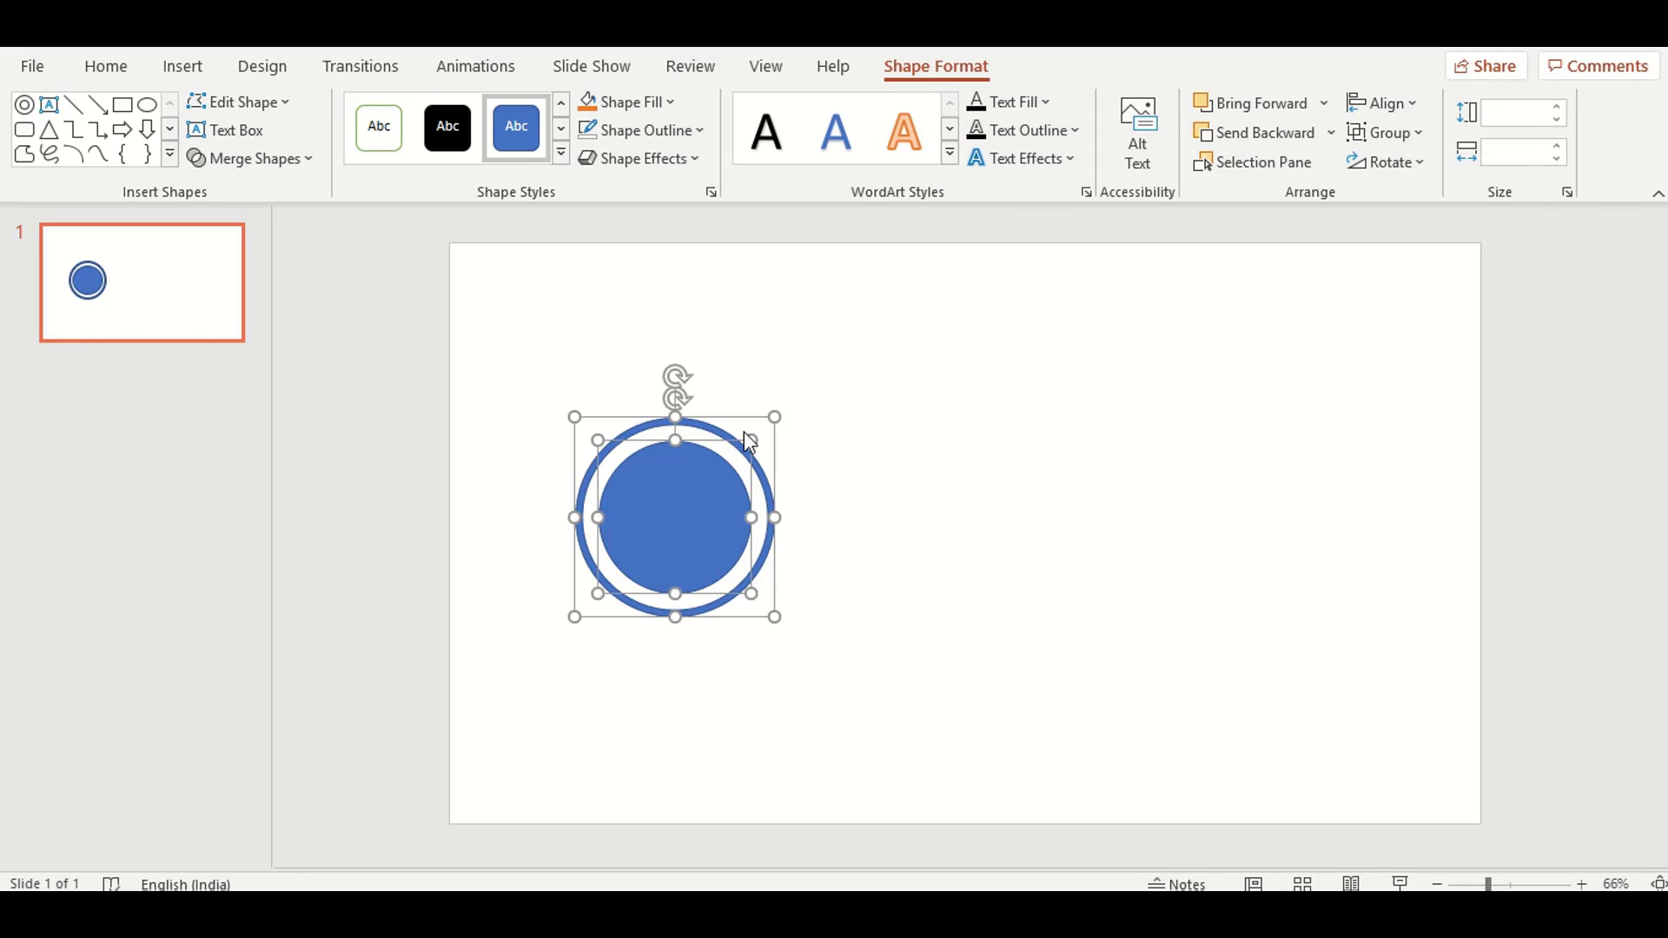
pyautogui.keyDown('shift'); pyautogui.click(719, 433); pyautogui.keyUp('shift')
pyautogui.keyDown('shift'); pyautogui.click(719, 434); pyautogui.keyUp('shift')
pyautogui.click(1382, 103)
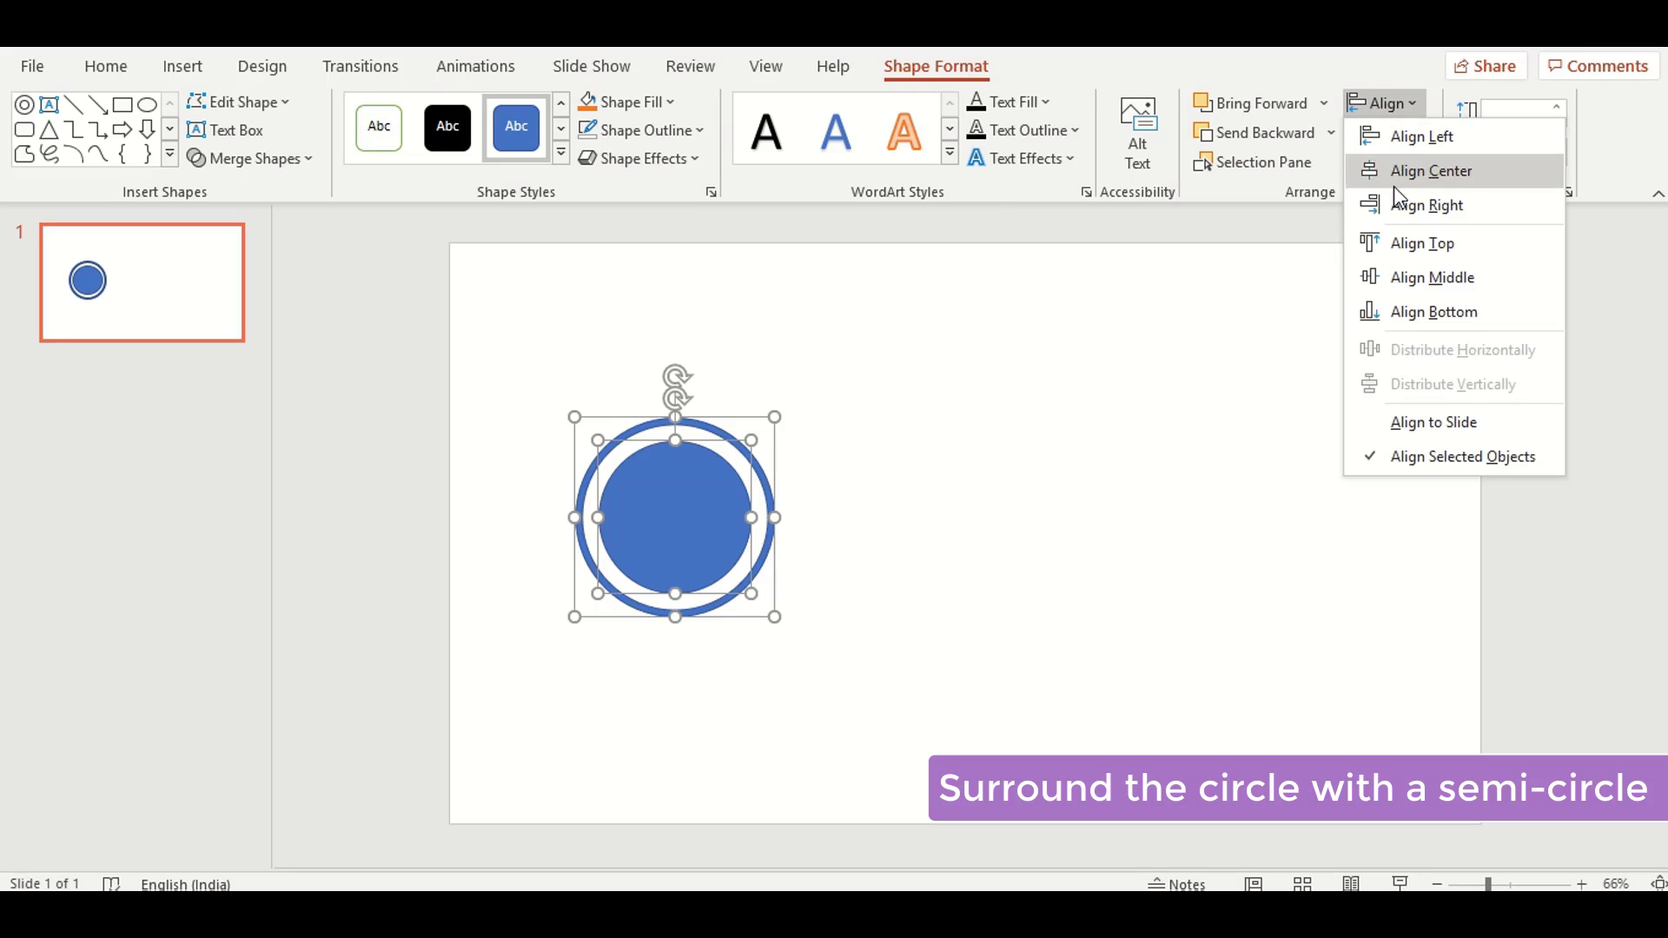
pyautogui.click(1405, 178)
pyautogui.click(996, 519)
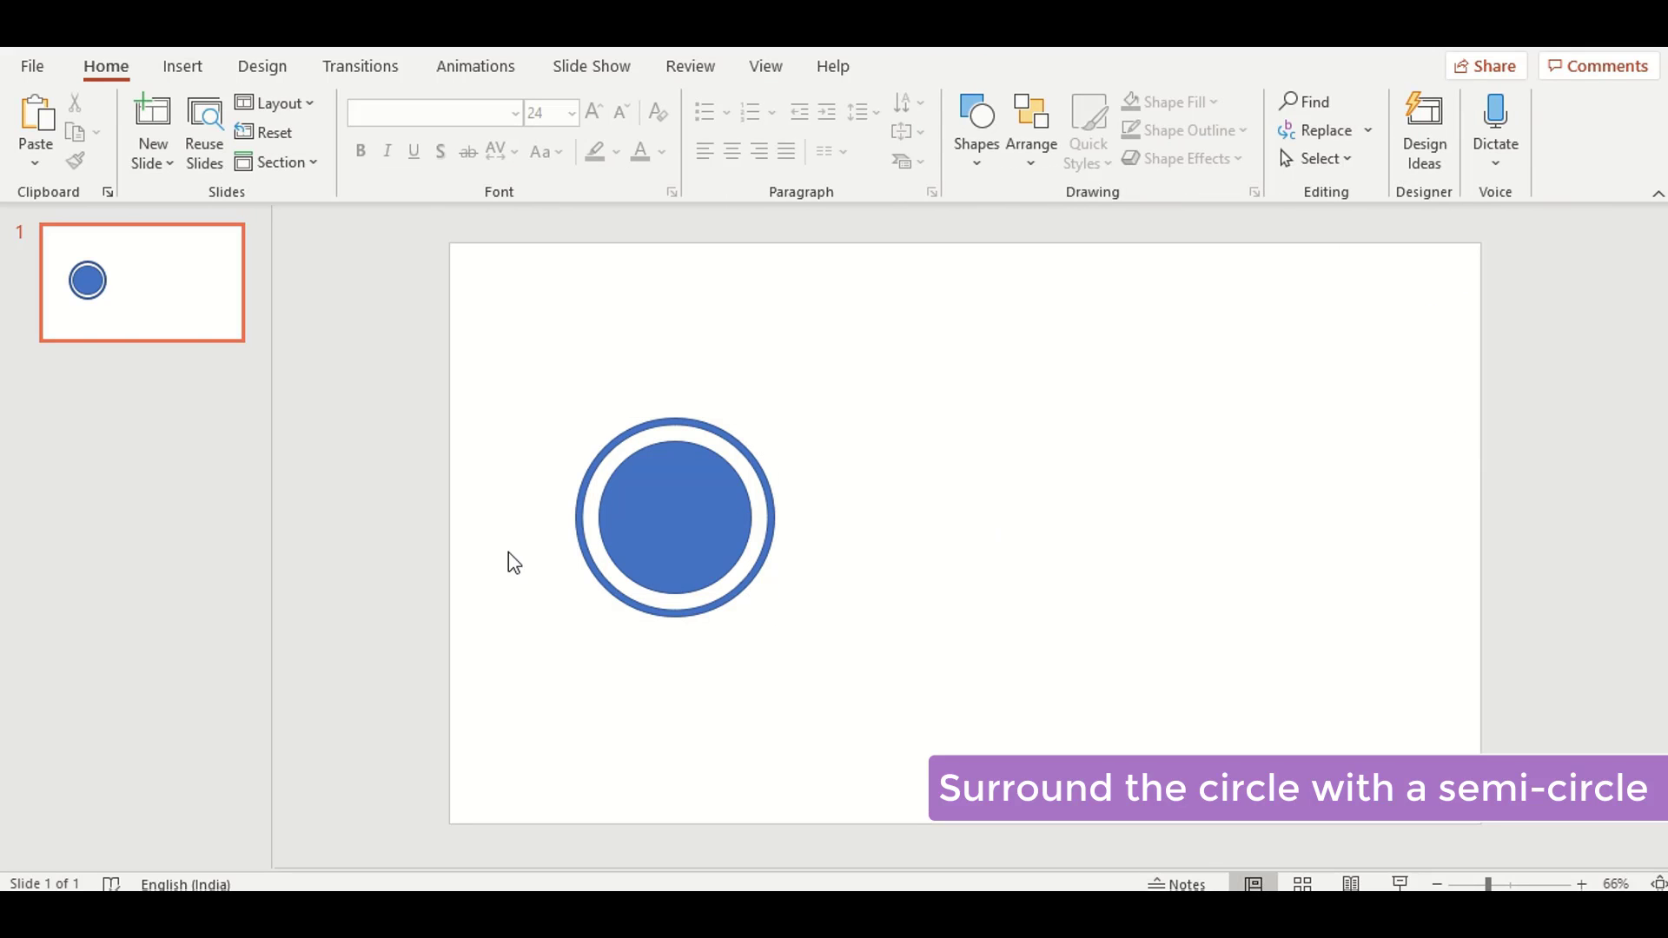
# Draw a rectangle over the circle's lower-left and narrow it to 3.94 cm wide.
pyautogui.click(182, 66)
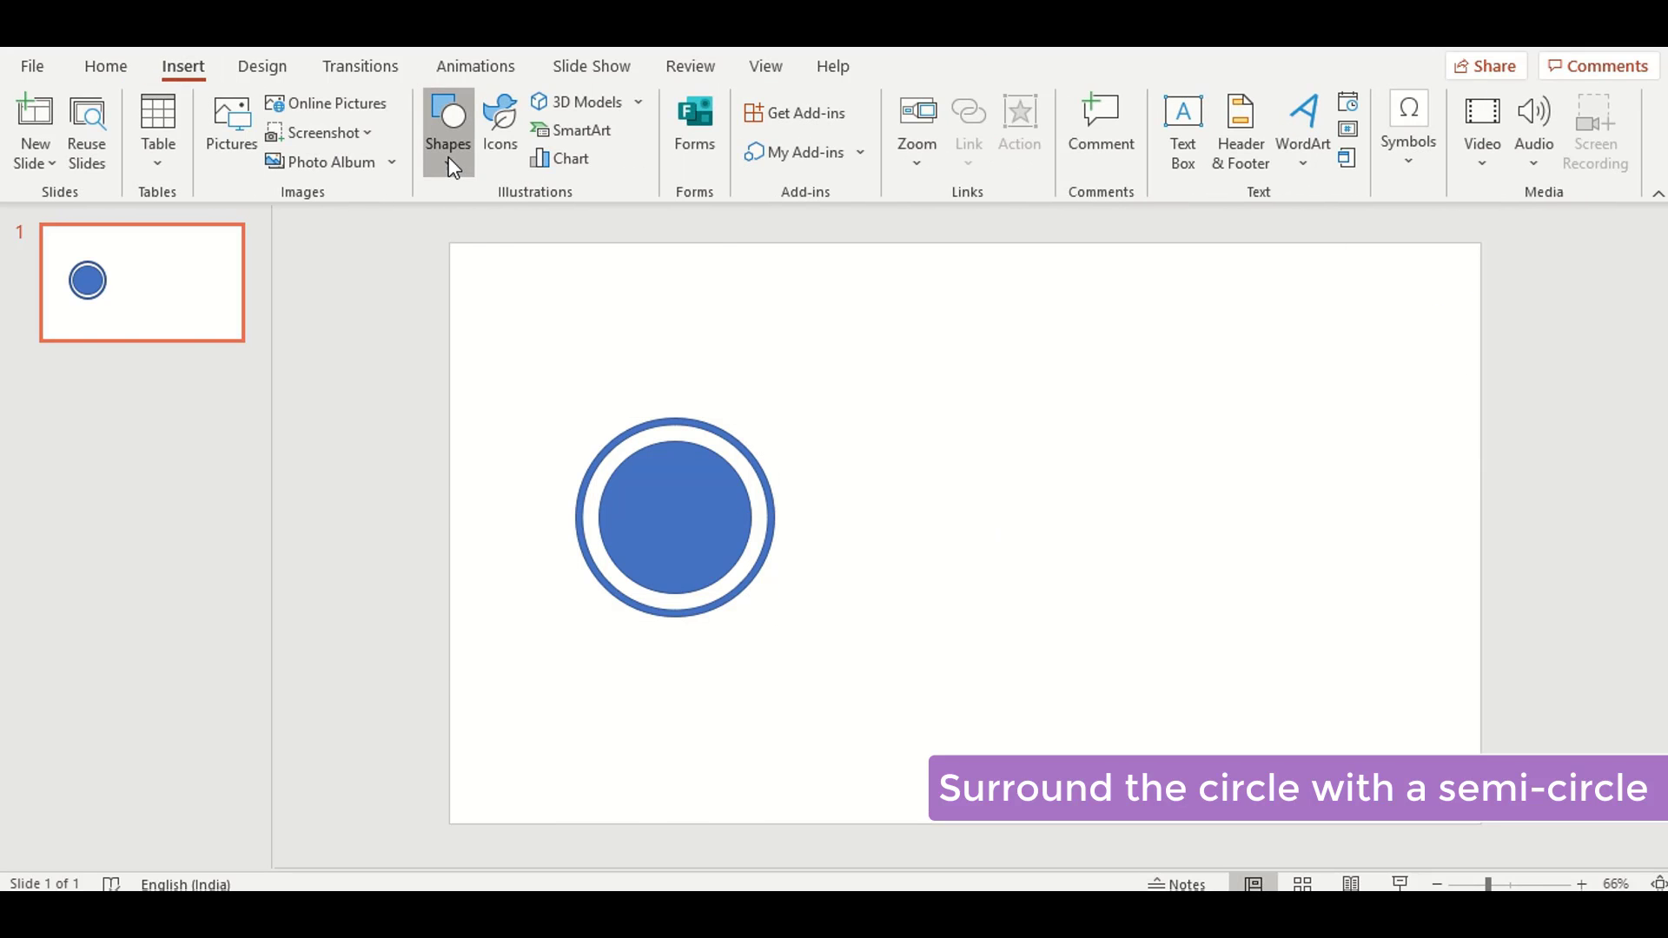
pyautogui.click(448, 130)
pyautogui.click(438, 396)
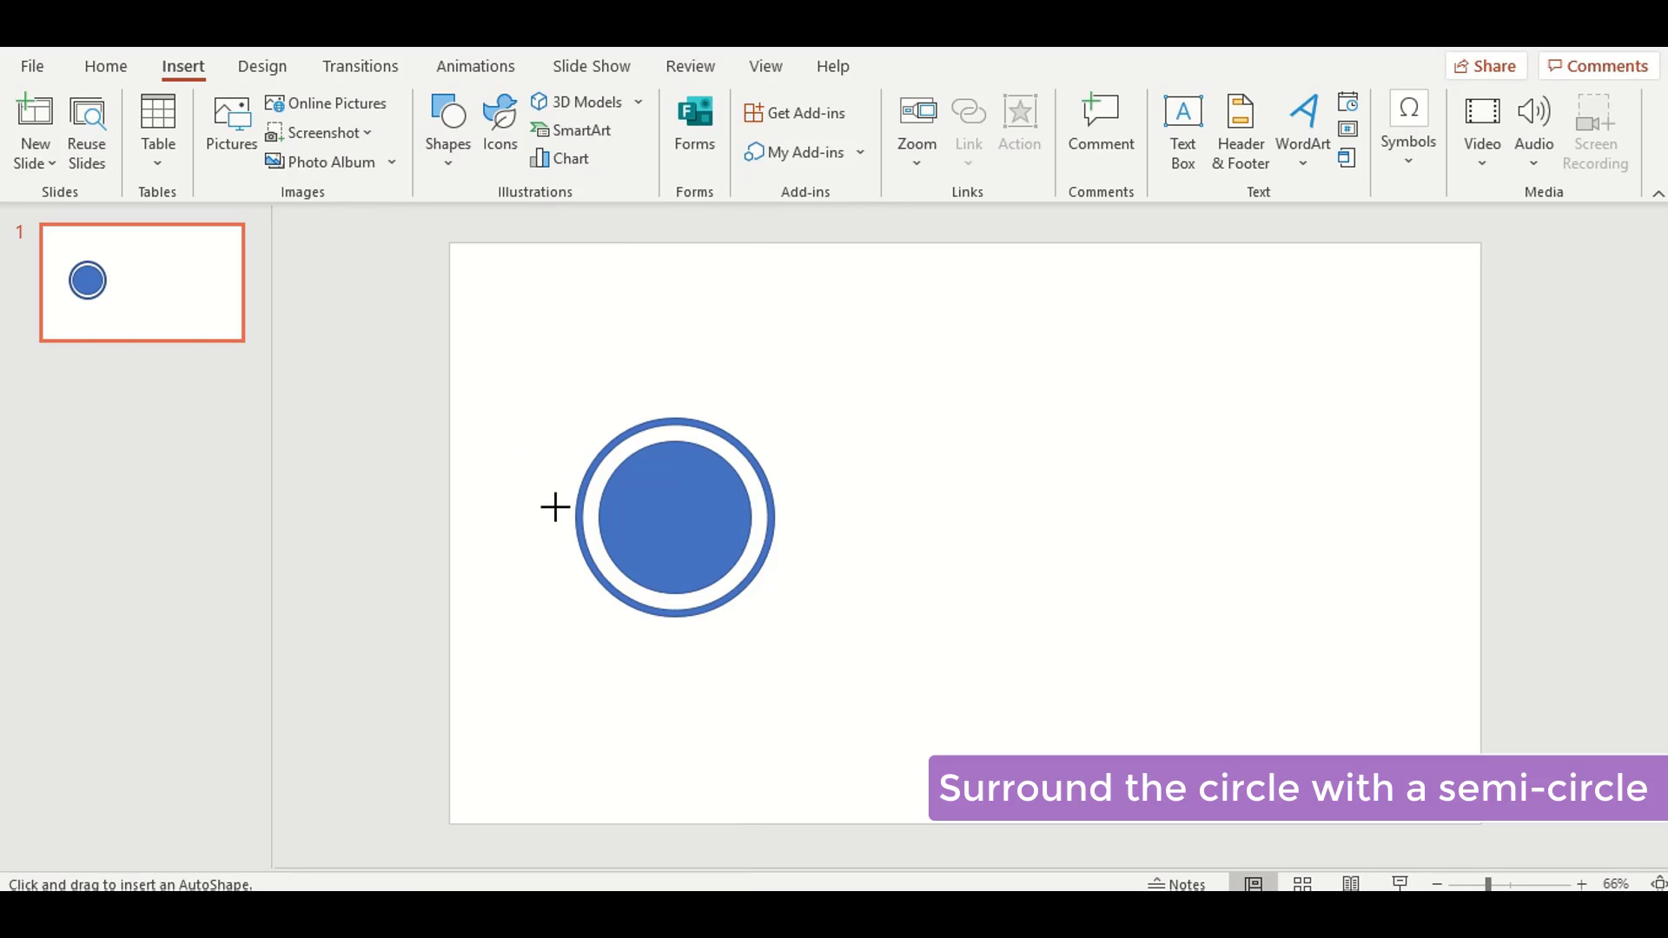
pyautogui.moveTo(554, 507); pyautogui.dragTo(722, 675)
pyautogui.moveTo(632, 549)
pyautogui.mouseDown()
pyautogui.moveTo(619, 636)
pyautogui.moveTo(569, 561)
pyautogui.mouseUp()
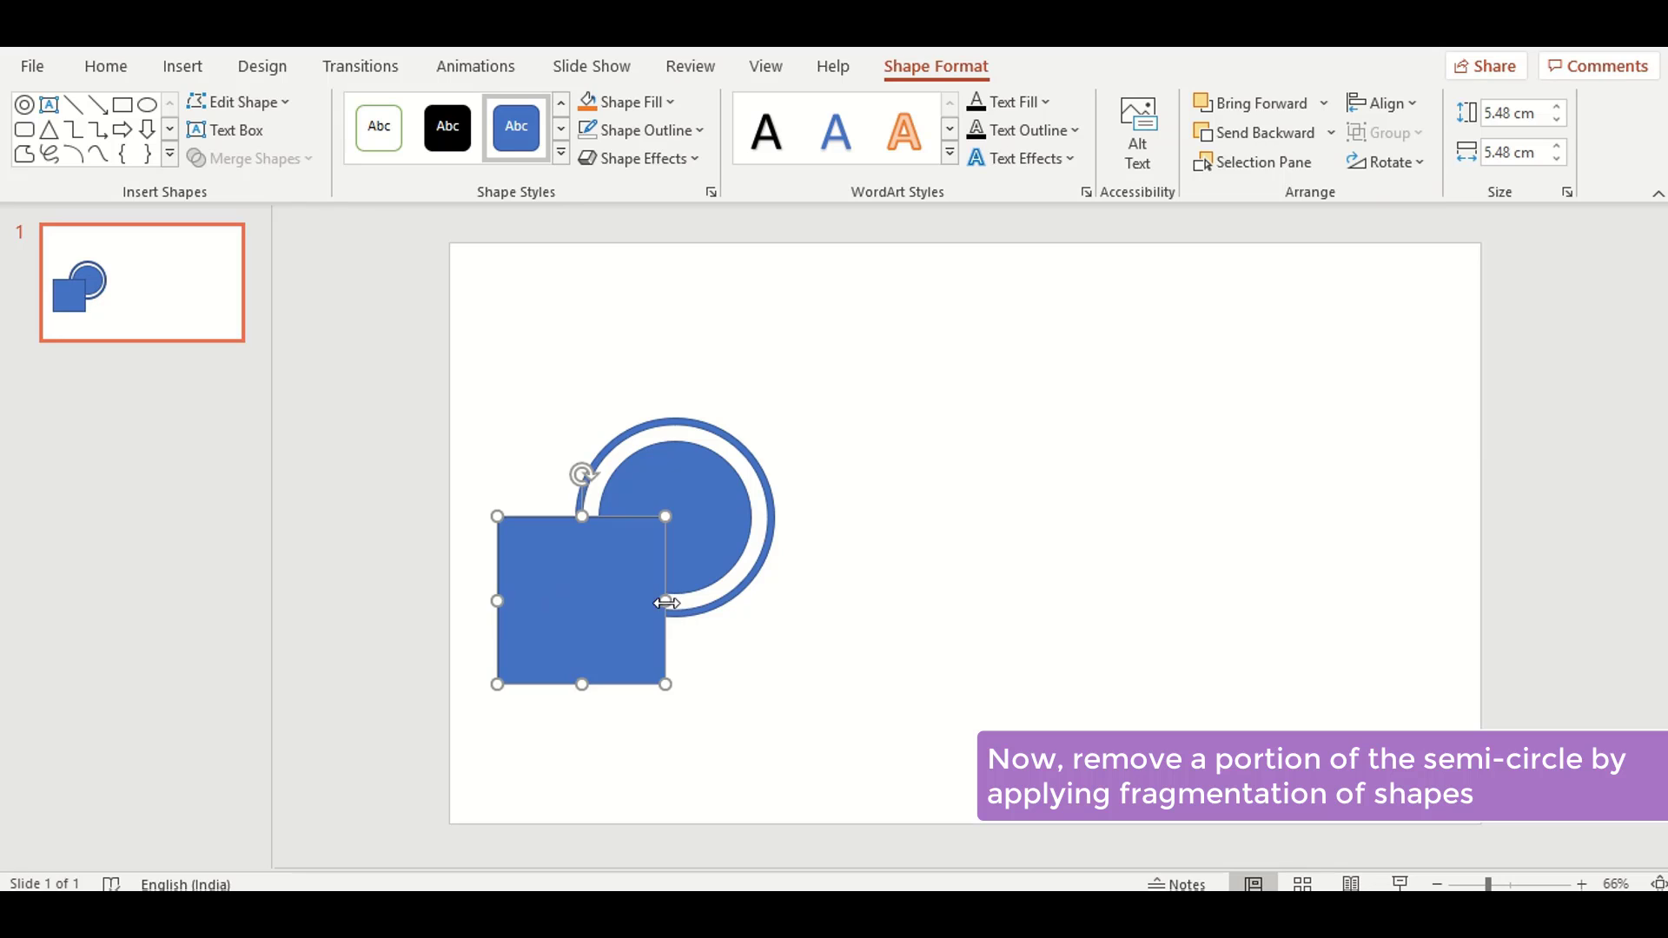
pyautogui.moveTo(667, 603); pyautogui.dragTo(619, 602)
# Tilt the rectangle over the ring, shorten it to 3.35 cm, and select it with the circle.
pyautogui.moveTo(559, 476)
pyautogui.mouseDown()
pyautogui.moveTo(521, 546)
pyautogui.moveTo(579, 599)
pyautogui.mouseUp()
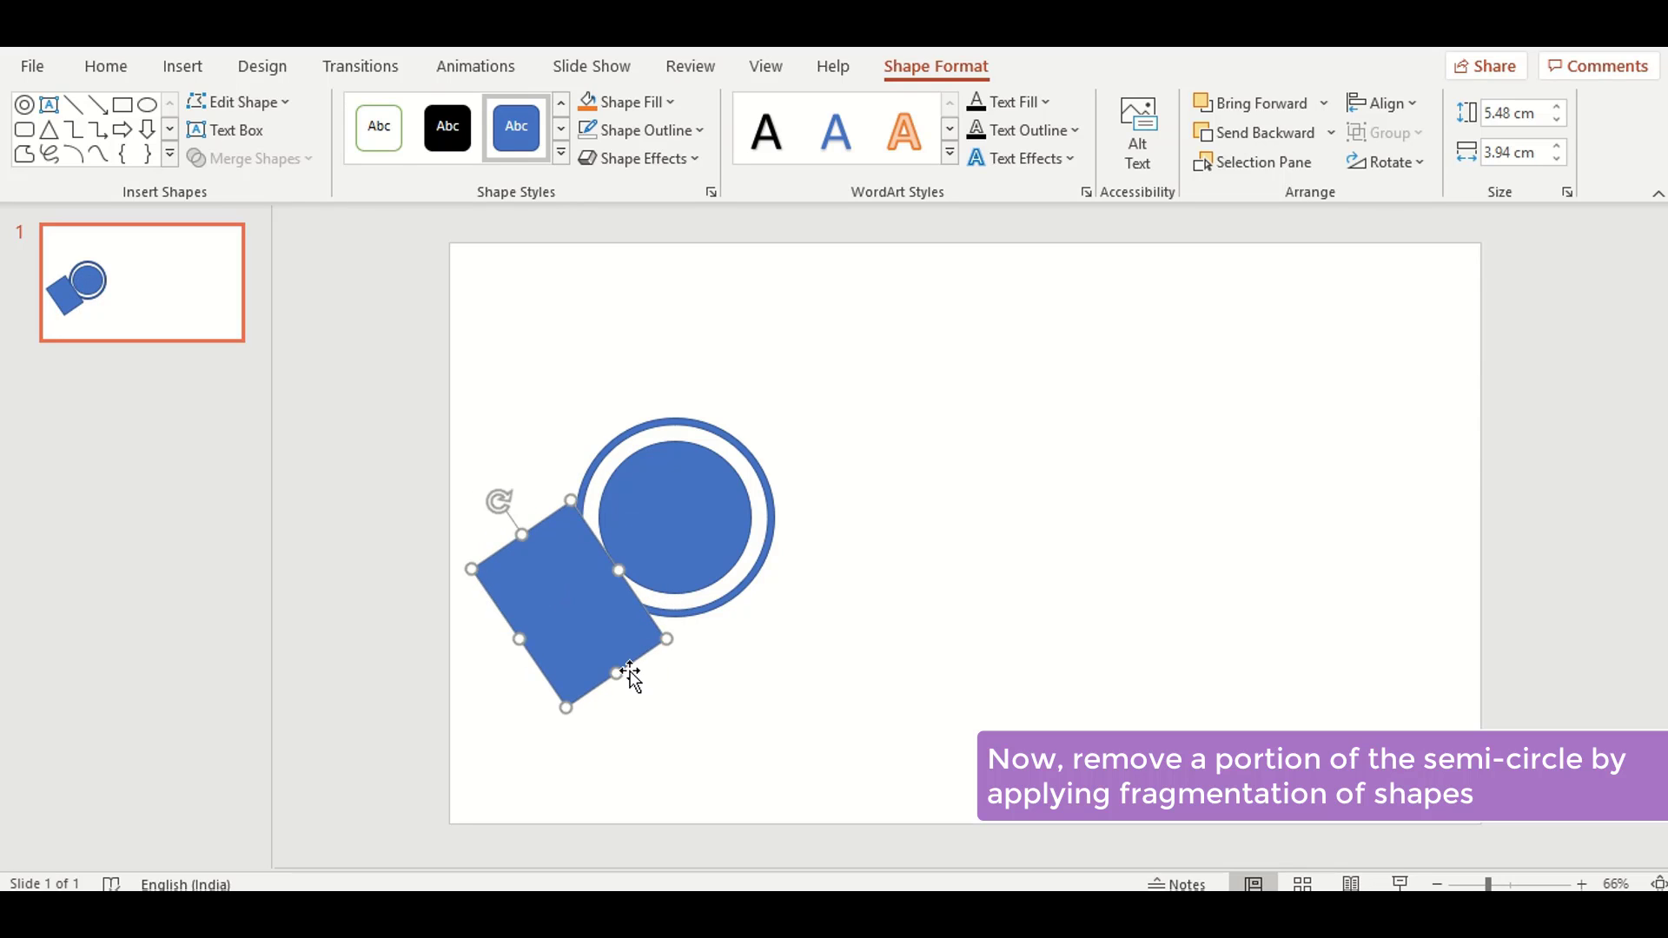
pyautogui.moveTo(617, 652); pyautogui.dragTo(661, 617)
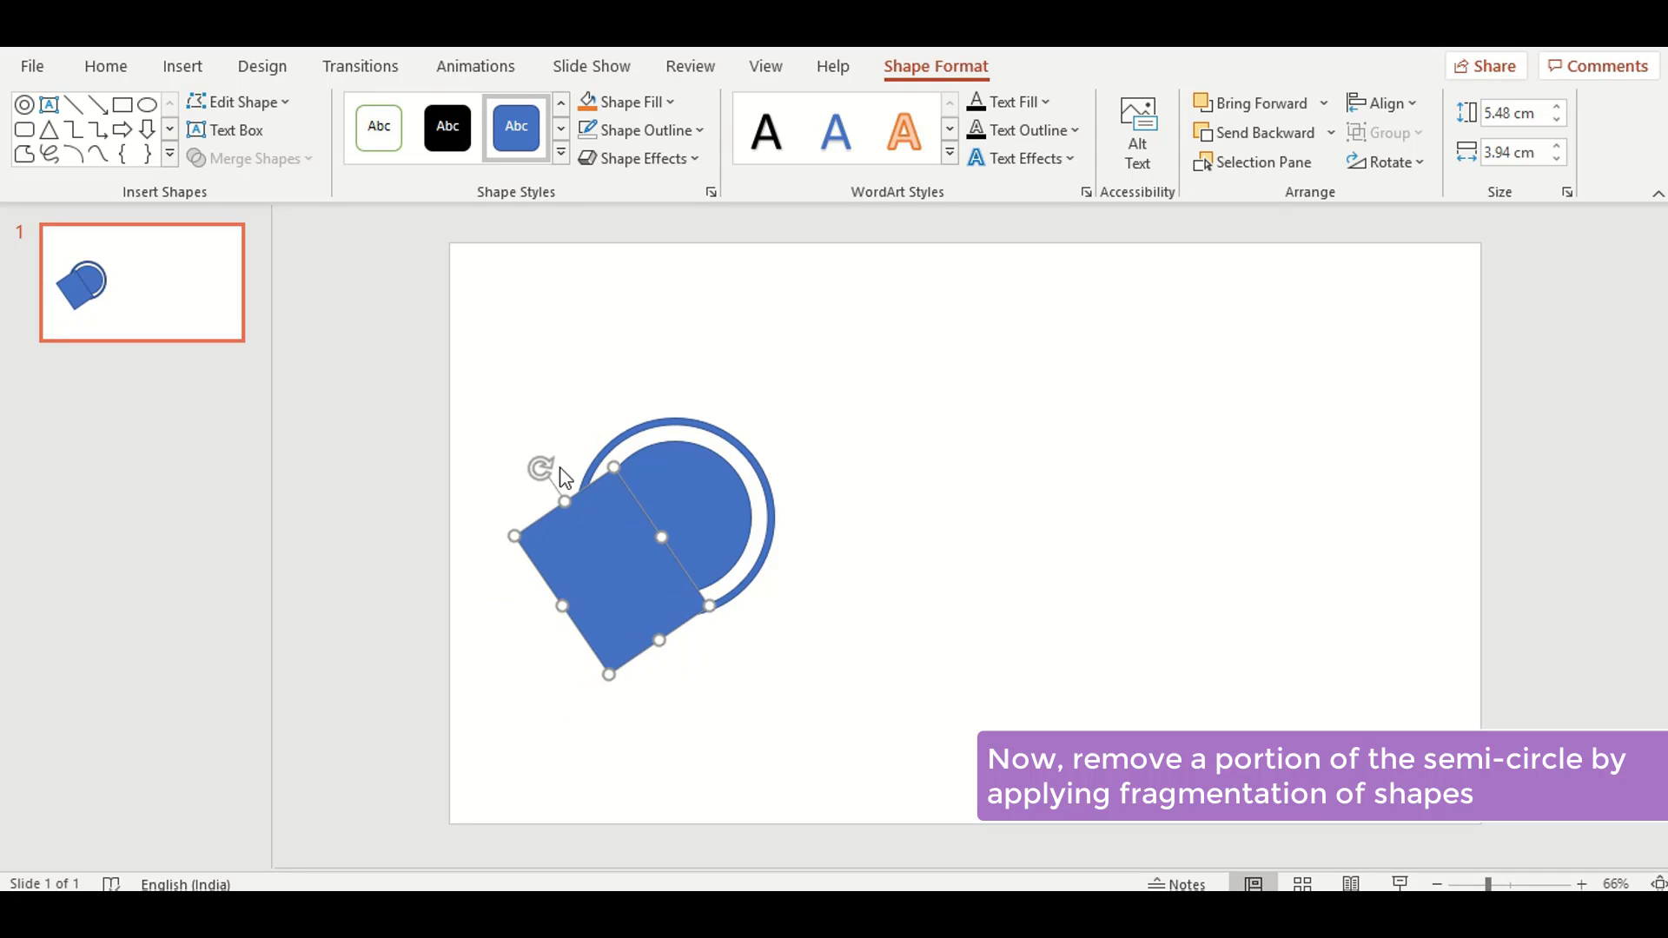
pyautogui.moveTo(540, 469); pyautogui.dragTo(607, 478)
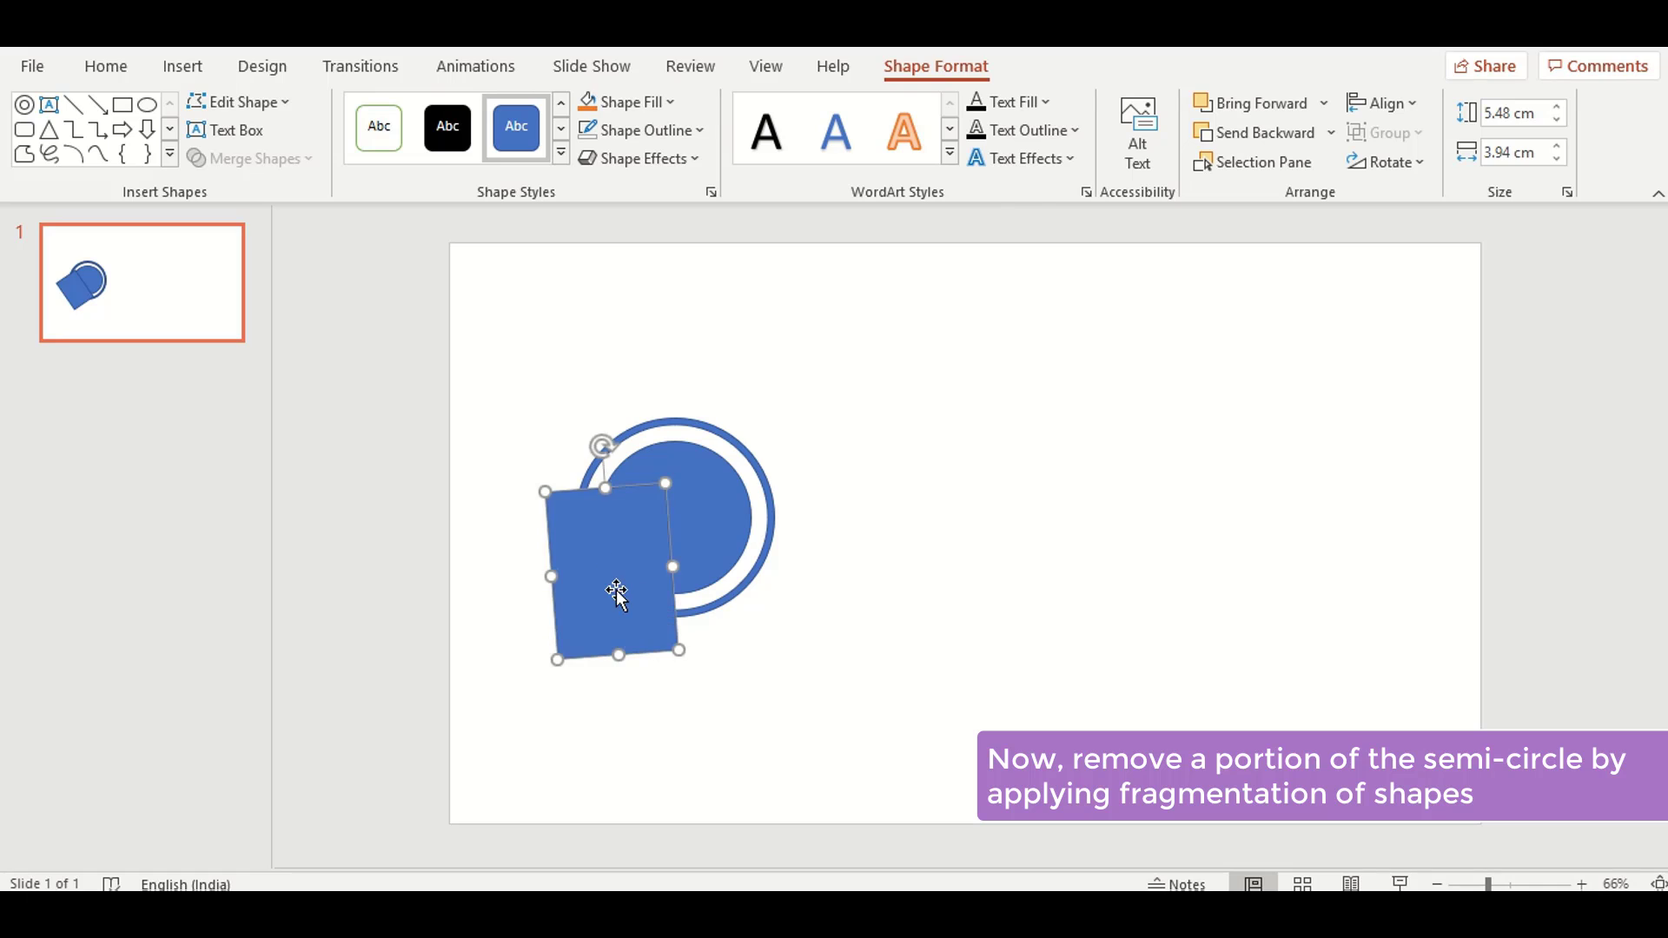
pyautogui.moveTo(618, 588); pyautogui.dragTo(633, 591)
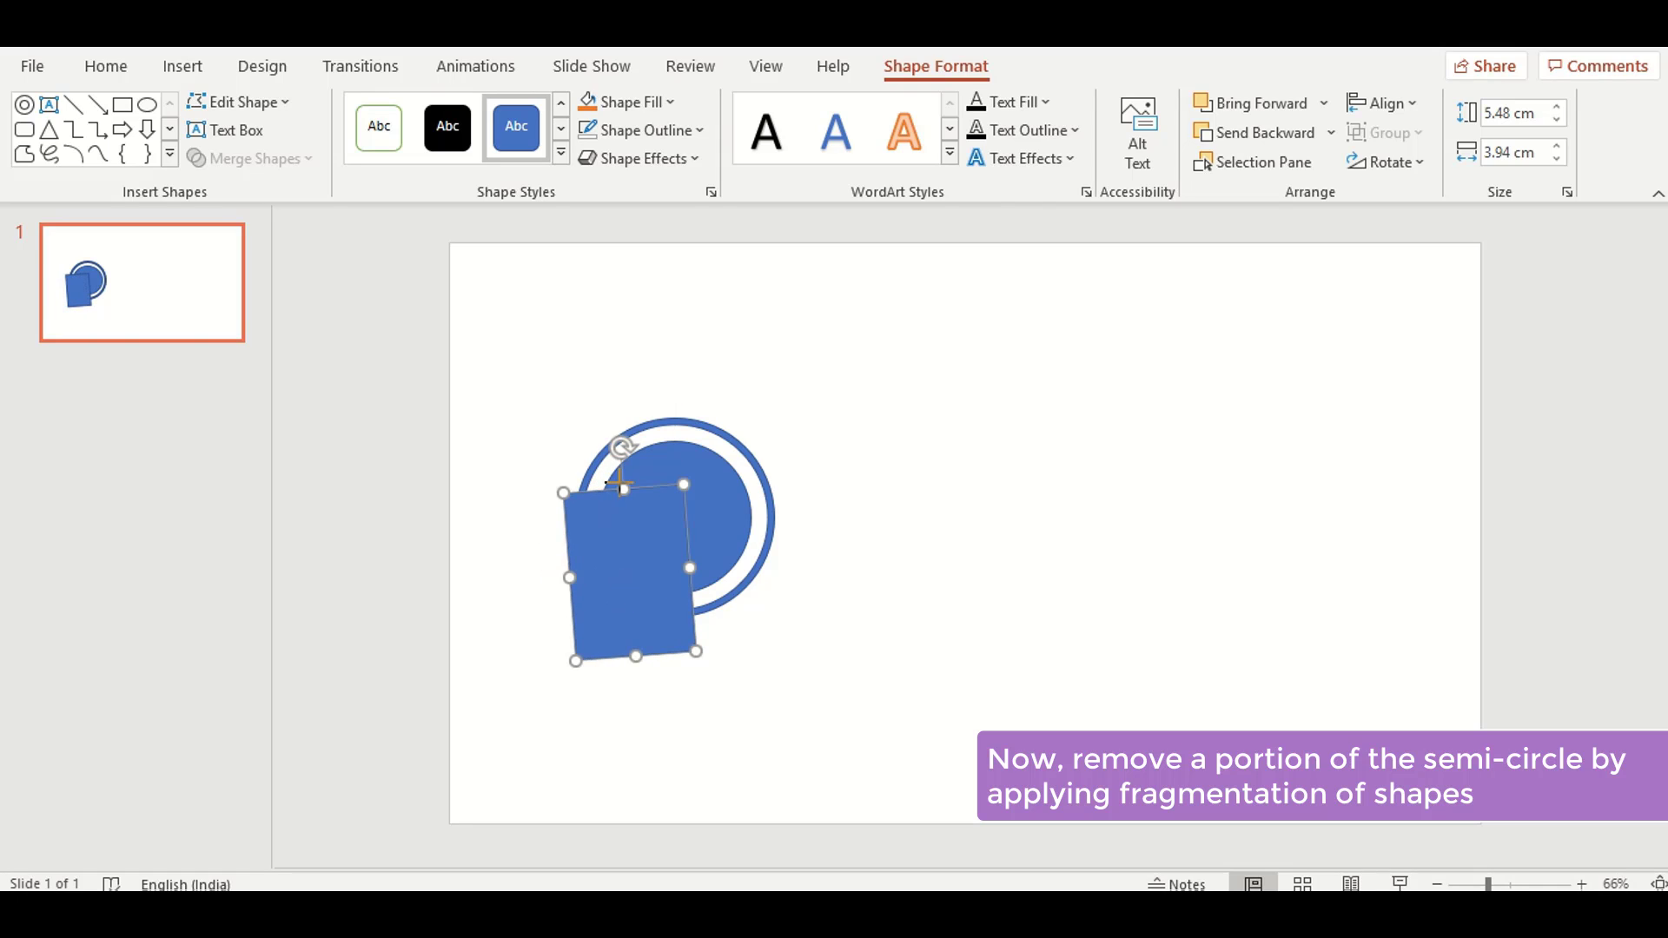
pyautogui.moveTo(619, 482); pyautogui.dragTo(619, 504)
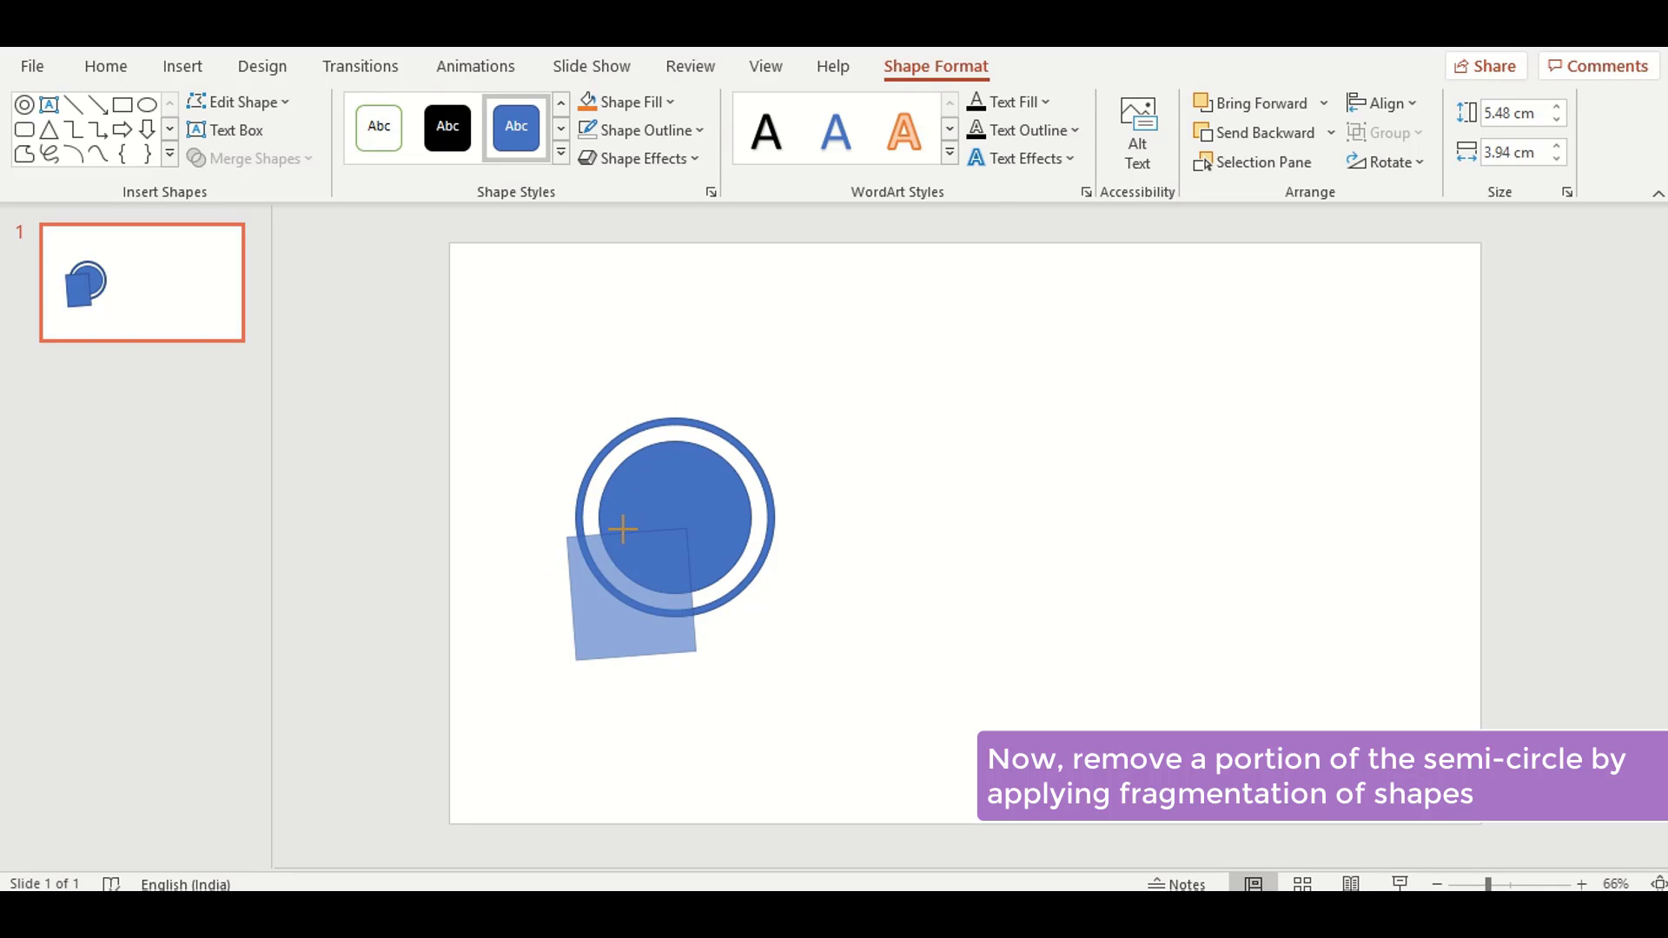
pyautogui.moveTo(628, 539); pyautogui.dragTo(635, 555)
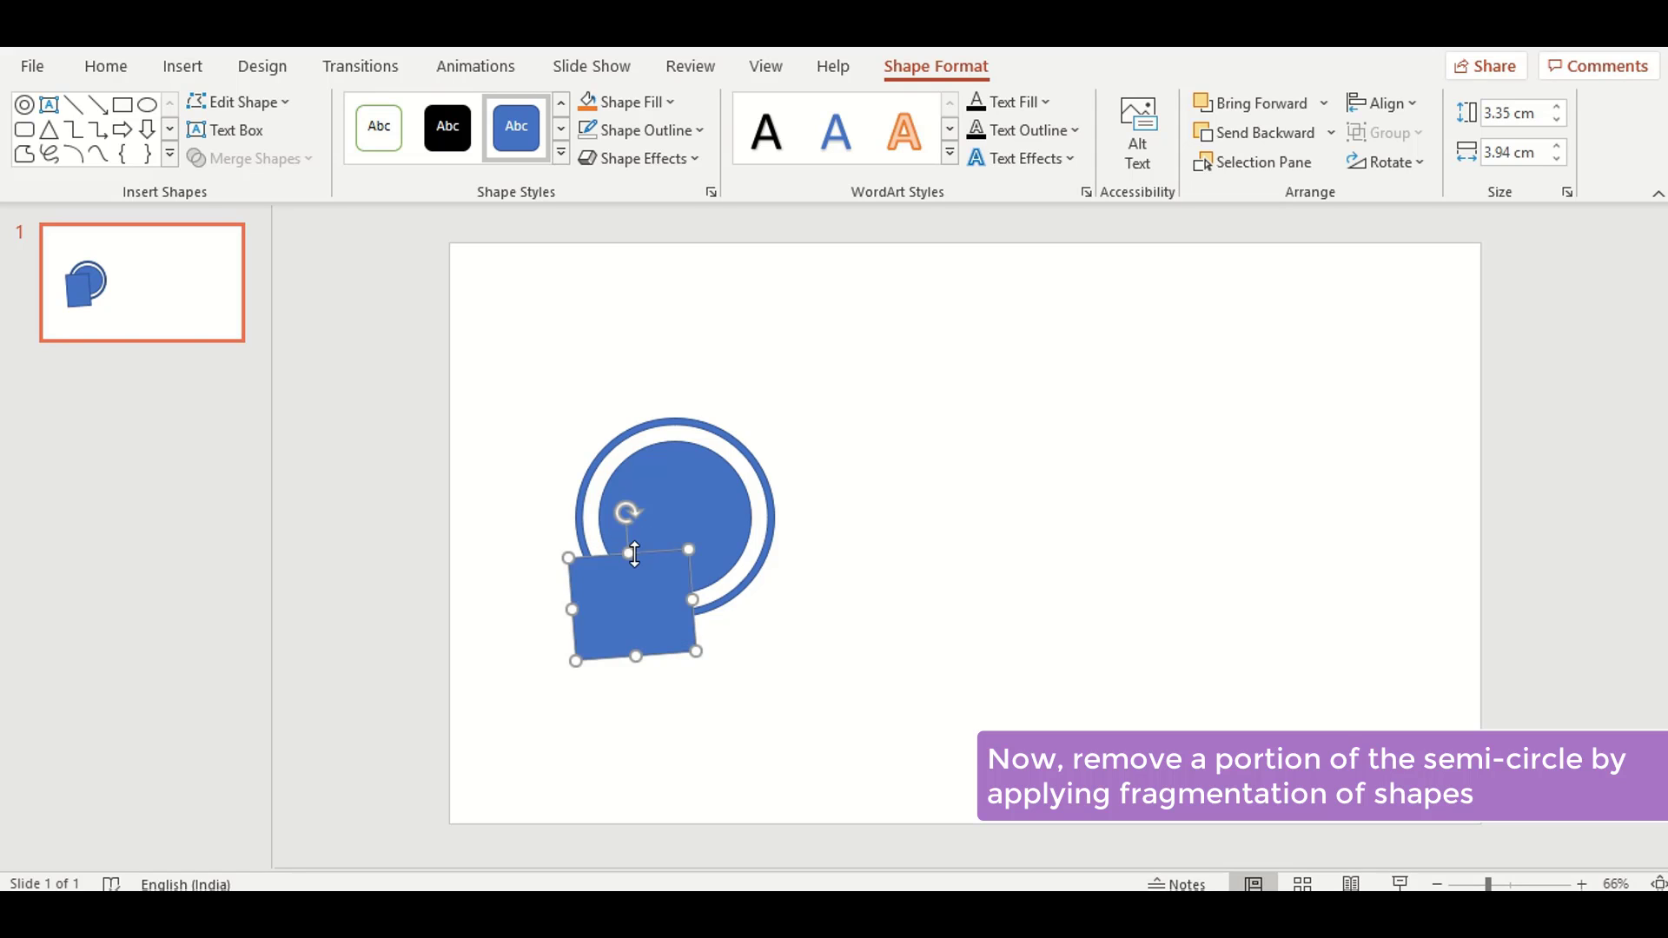
pyautogui.keyDown('shift'); pyautogui.click(582, 494); pyautogui.keyUp('shift')
# Fragment the rectangle, circle and ring, then drag the unwanted pieces aside and delete them.
pyautogui.click(250, 158)
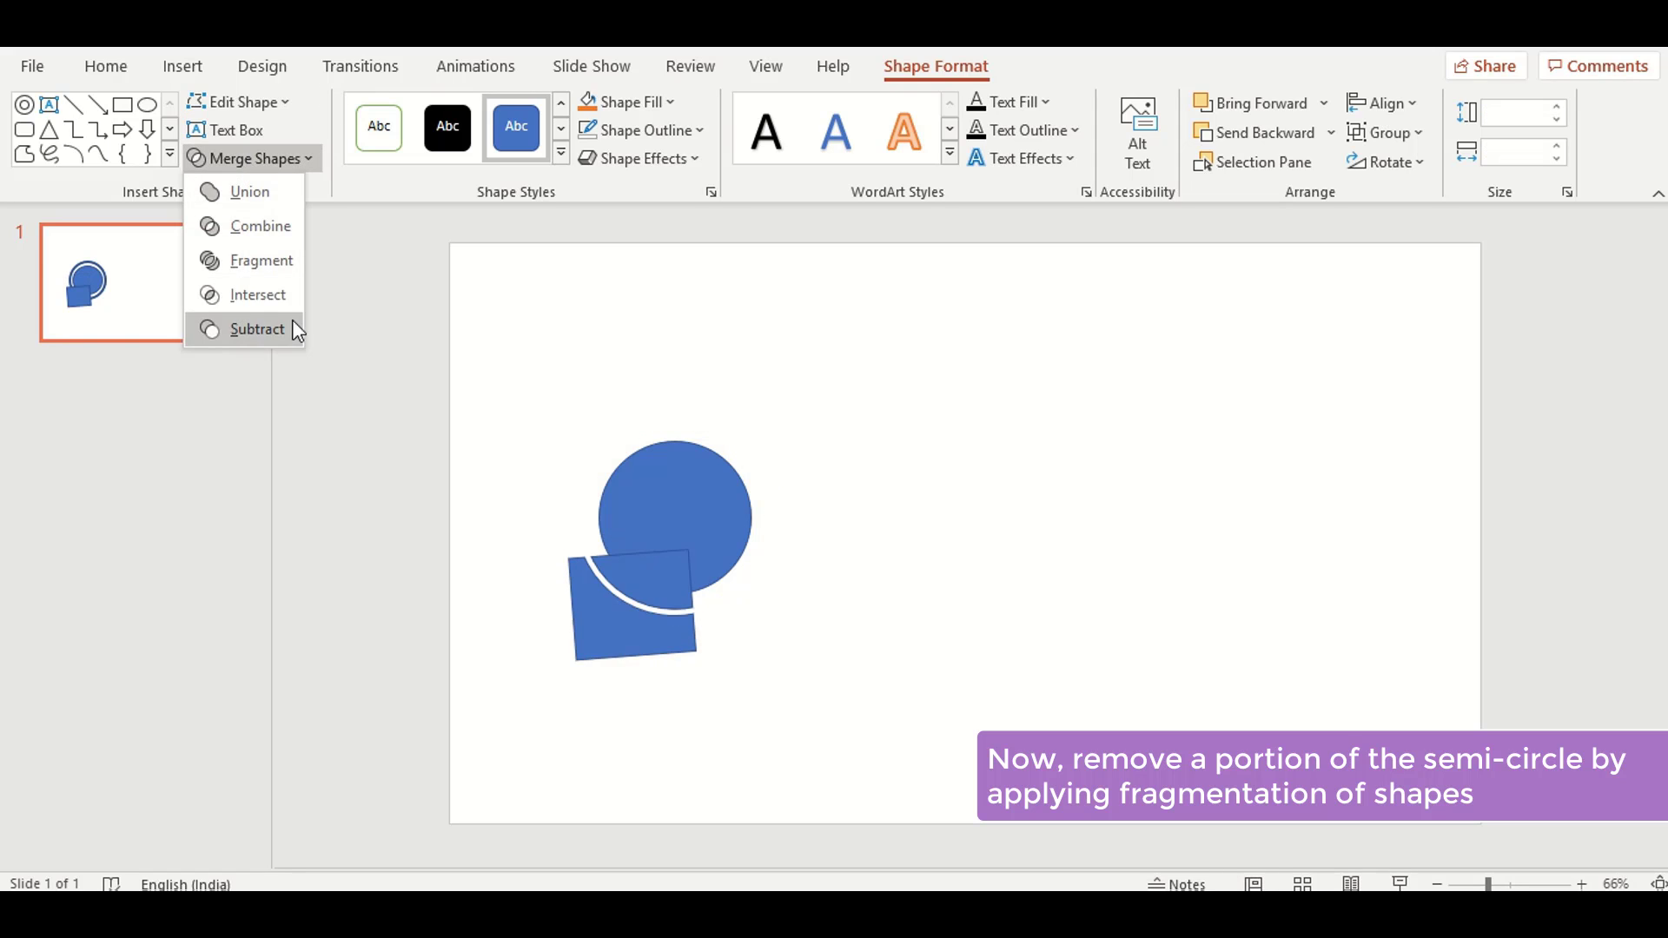
pyautogui.click(328, 286)
pyautogui.moveTo(663, 640); pyautogui.dragTo(1099, 524)
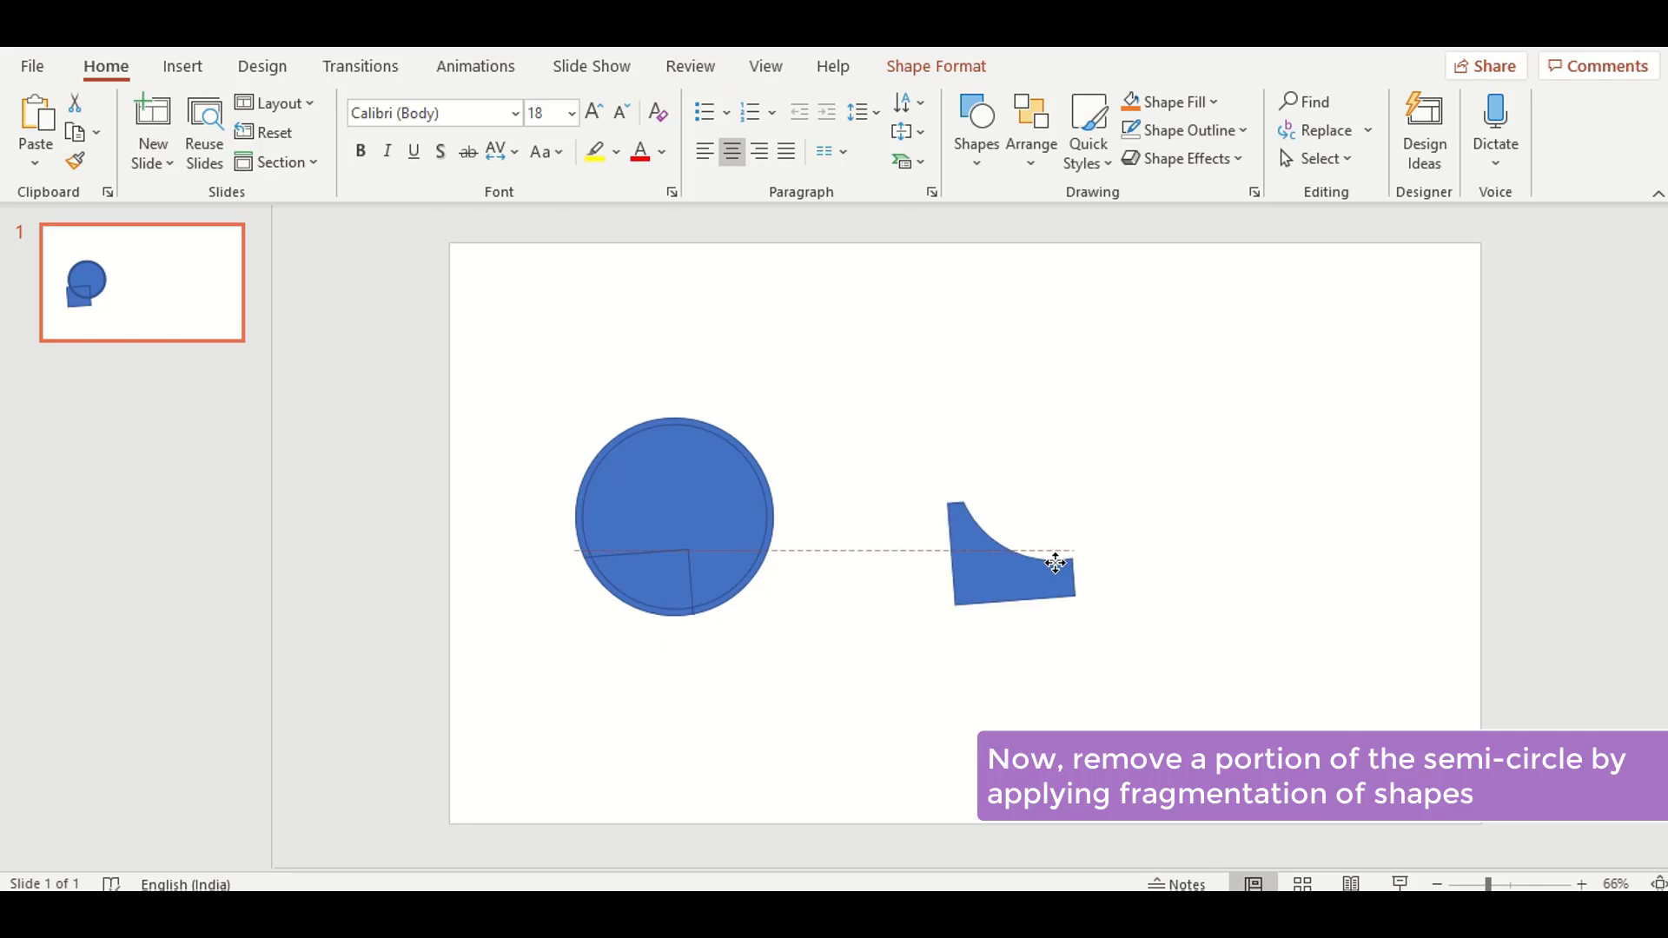
pyautogui.moveTo(633, 585); pyautogui.dragTo(1008, 577)
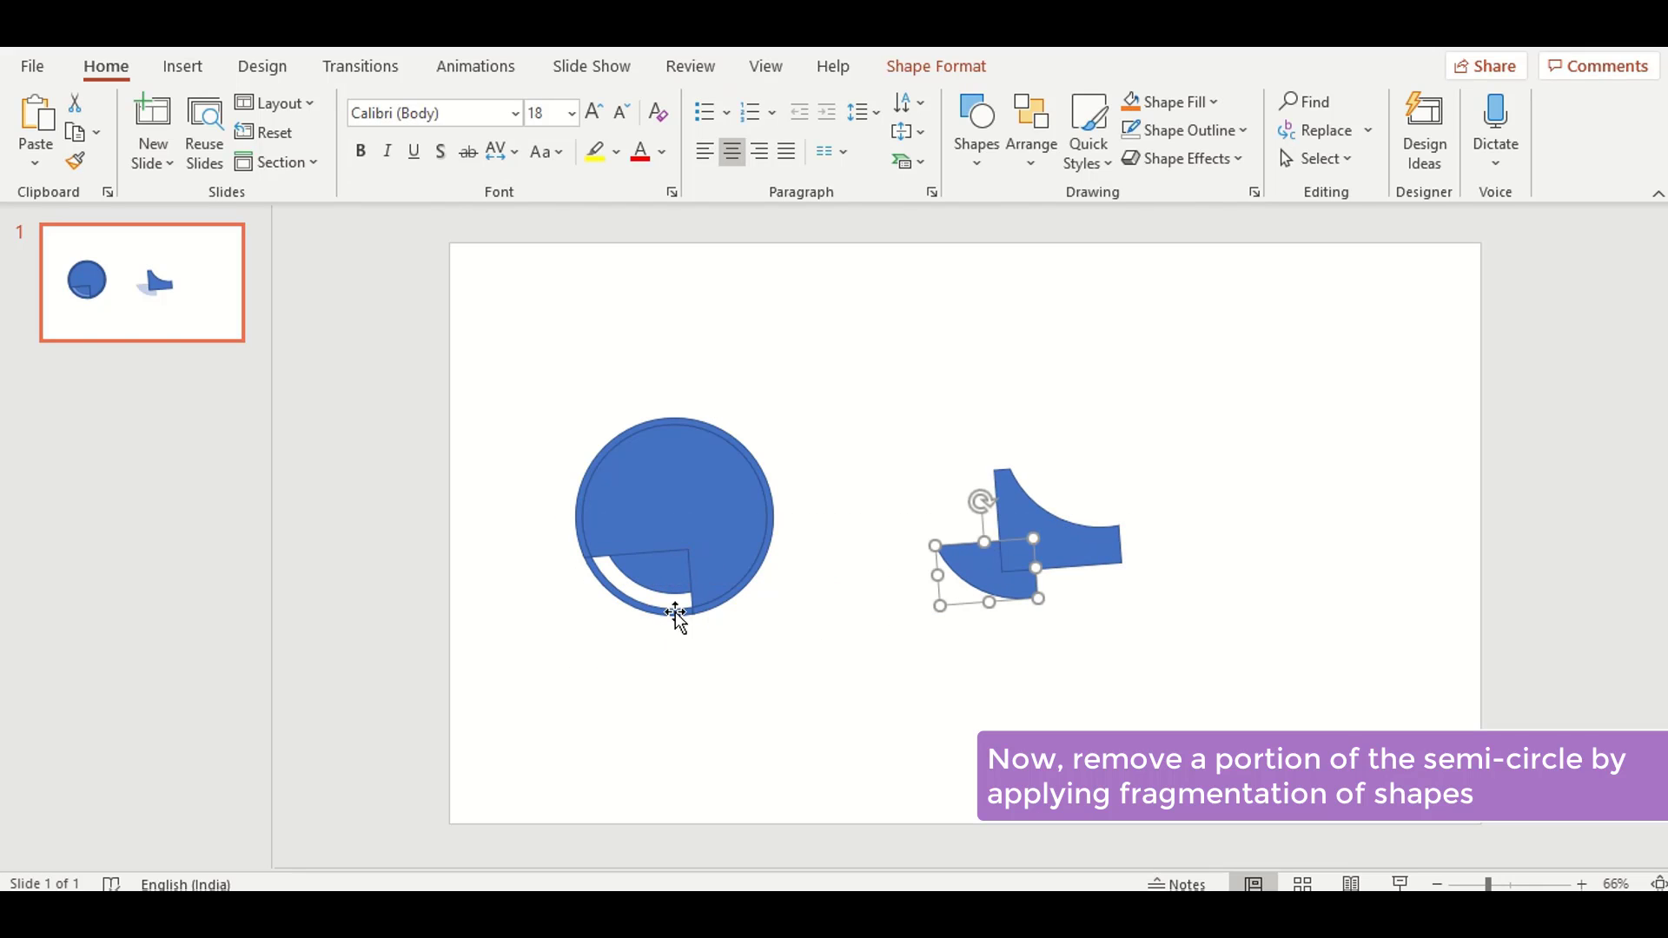
pyautogui.moveTo(659, 614); pyautogui.dragTo(1058, 620)
pyautogui.moveTo(700, 495); pyautogui.dragTo(1177, 432)
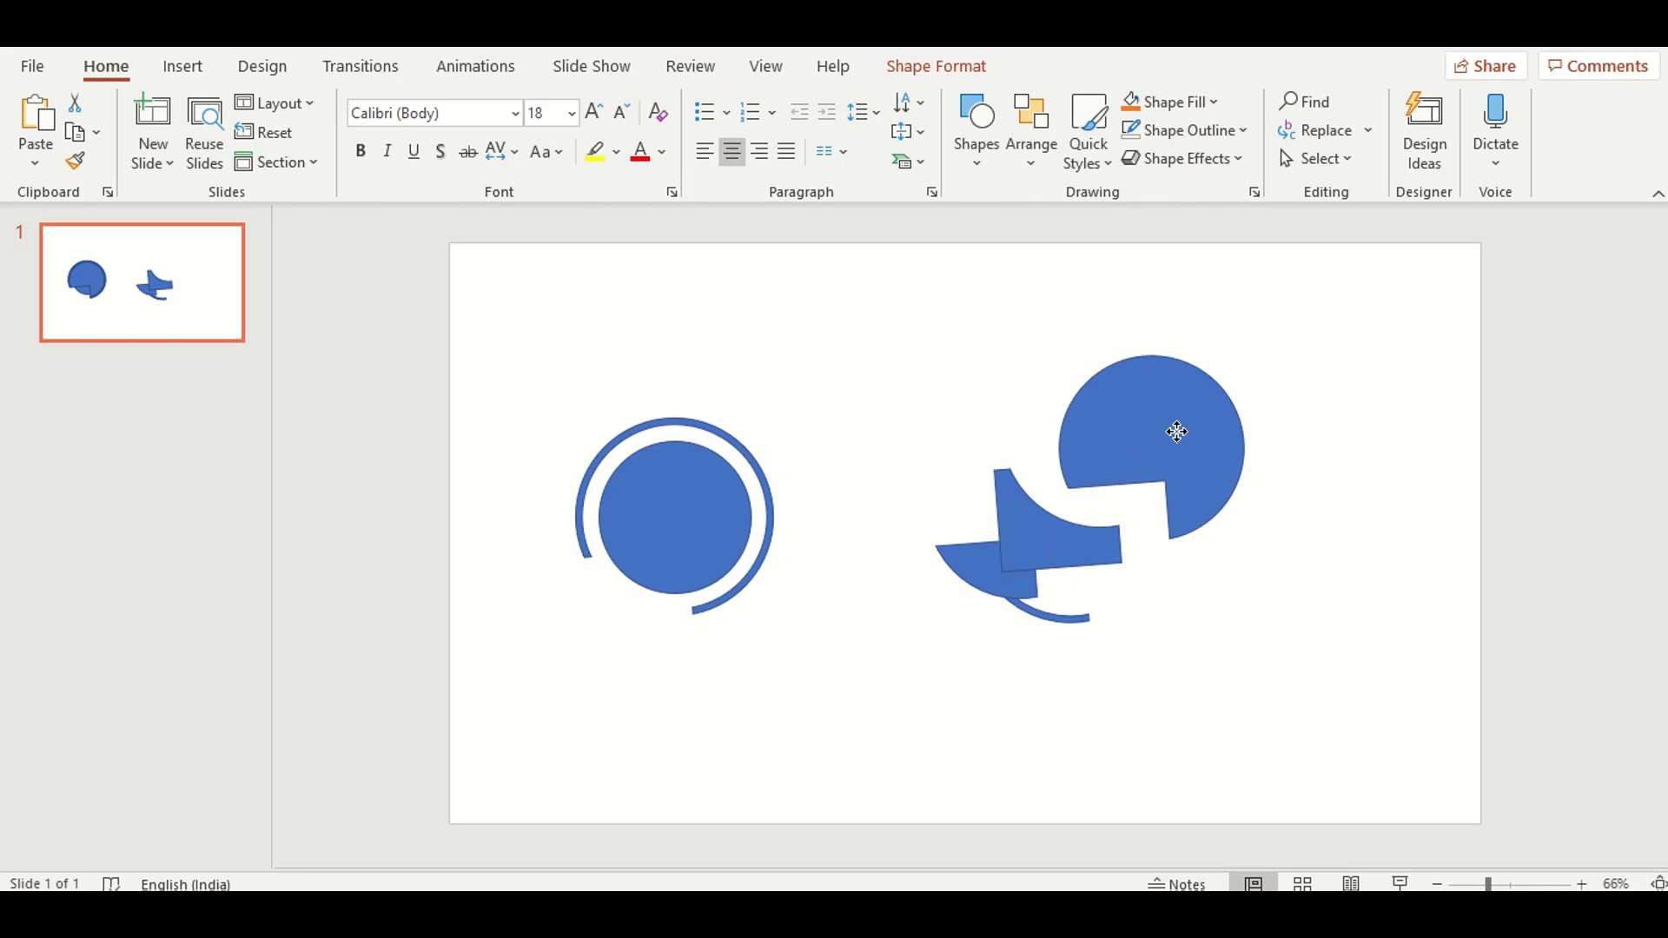
pyautogui.moveTo(852, 328)
pyautogui.mouseDown()
pyautogui.moveTo(1247, 689)
pyautogui.moveTo(1322, 707)
pyautogui.mouseUp()
pyautogui.press('Delete')
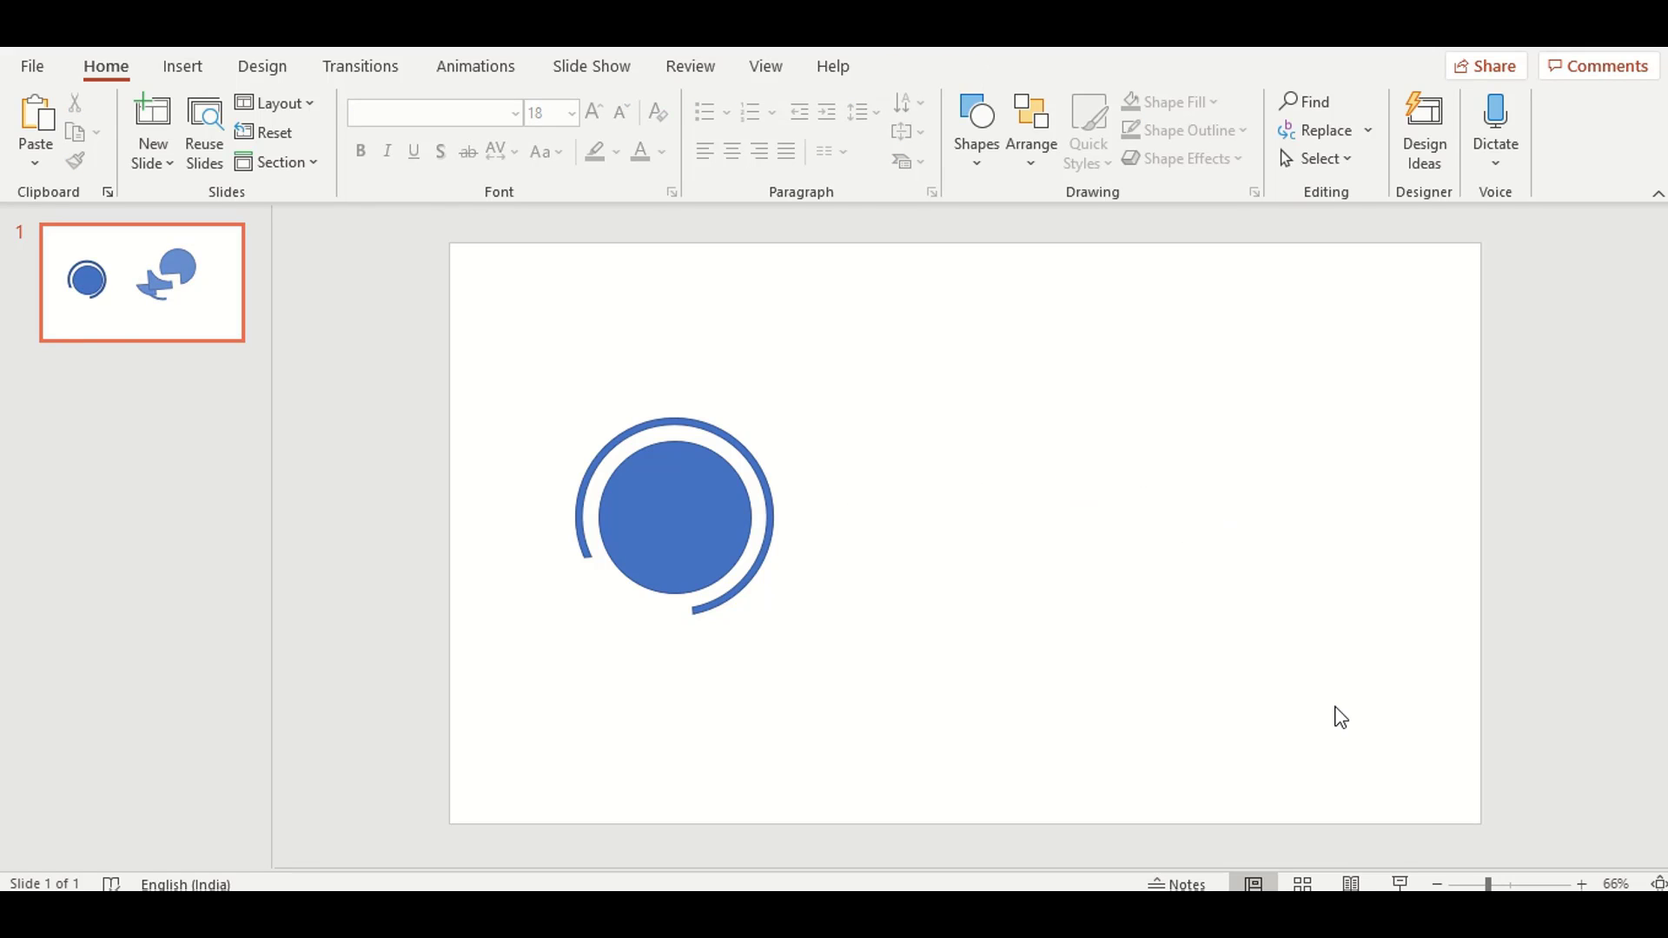
pyautogui.click(165, 74)
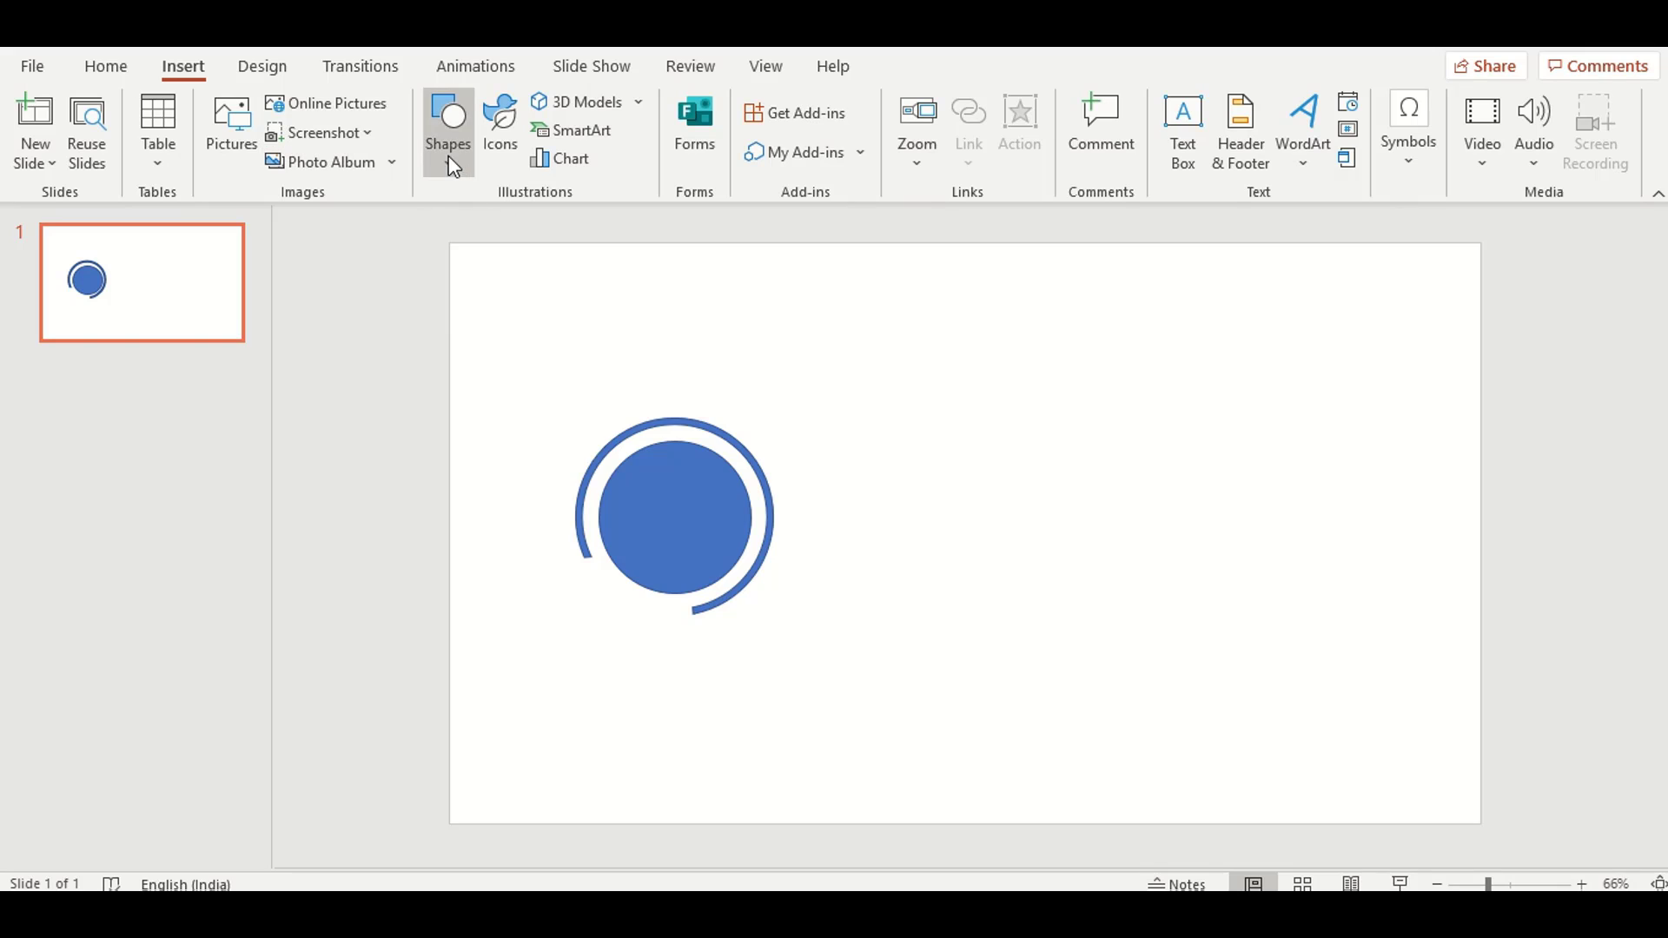
# Draw a long rectangle, thin it to 0.22 cm tall, and move it to the arc's lower end.
pyautogui.click(449, 130)
pyautogui.click(437, 397)
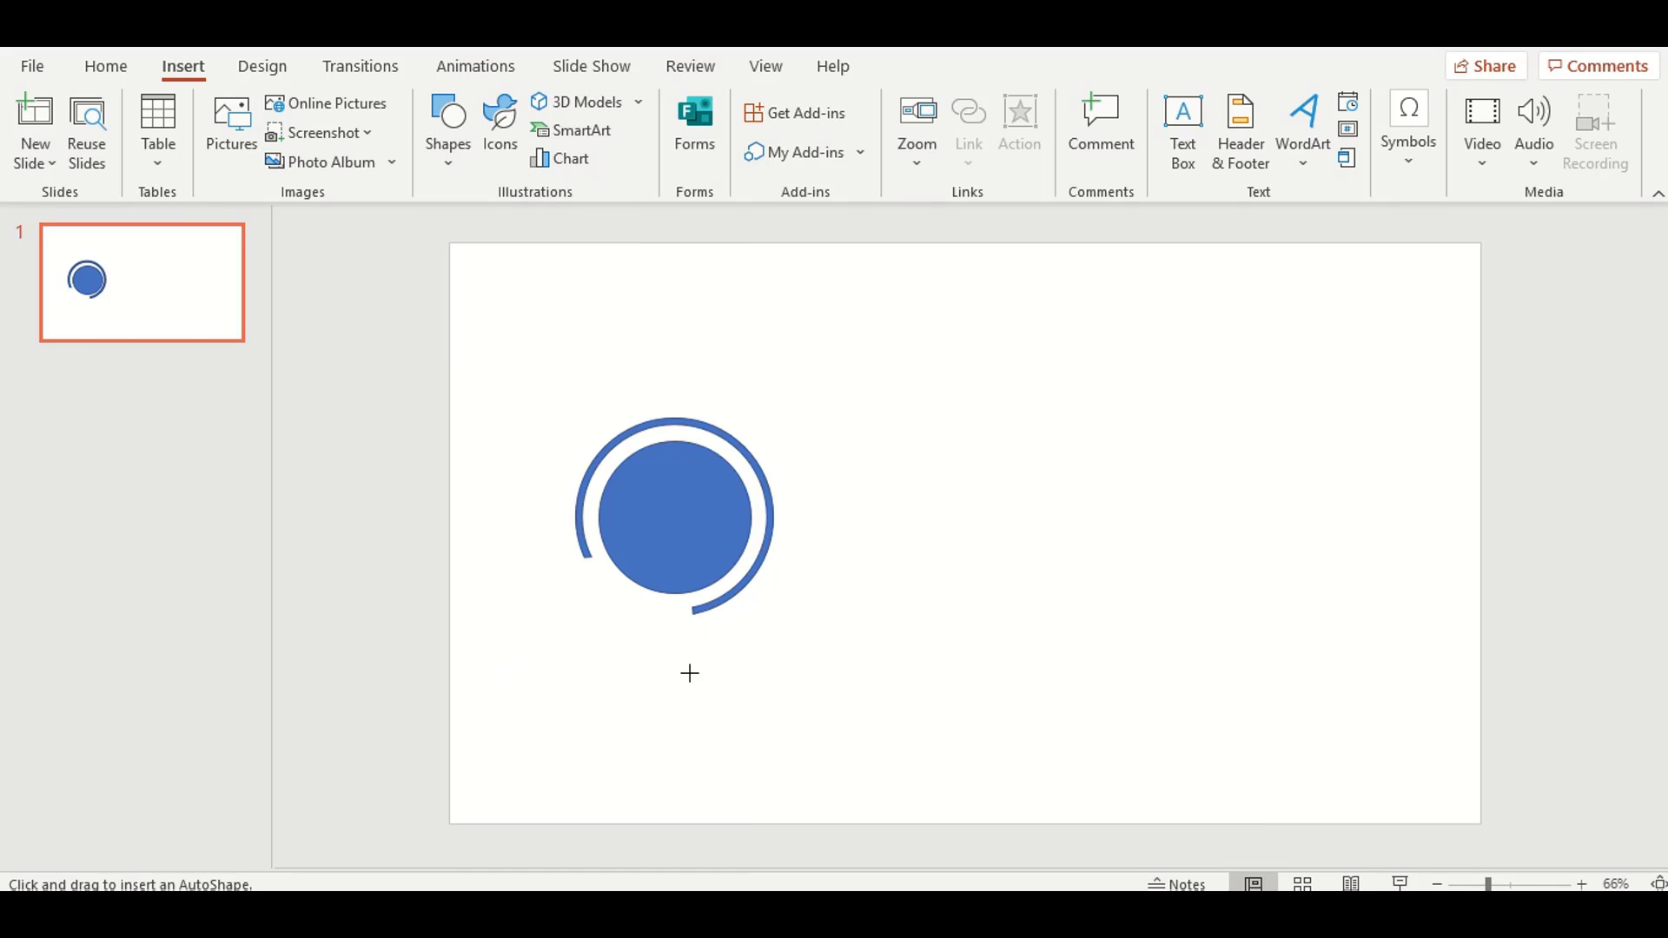
pyautogui.moveTo(645, 644); pyautogui.dragTo(882, 663)
pyautogui.moveTo(764, 666); pyautogui.dragTo(763, 656)
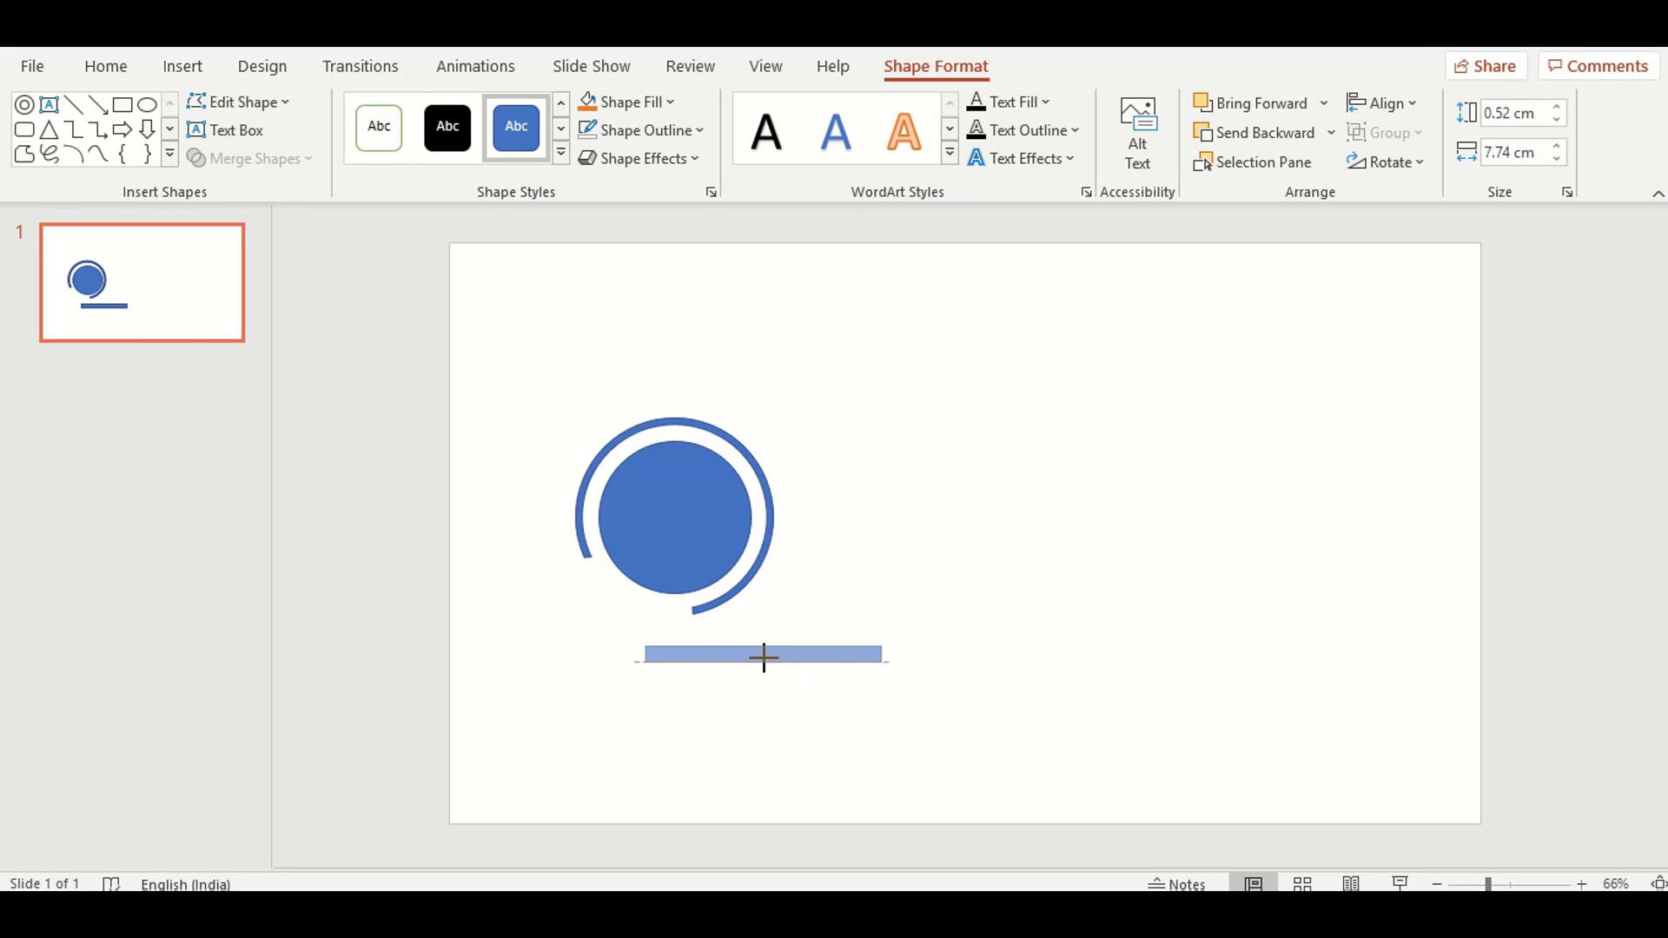
pyautogui.keyDown('ctrl'); pyautogui.scroll(1, 876, 614); pyautogui.keyUp('ctrl')
pyautogui.keyDown('ctrl'); pyautogui.scroll(3, 876, 614); pyautogui.keyUp('ctrl')
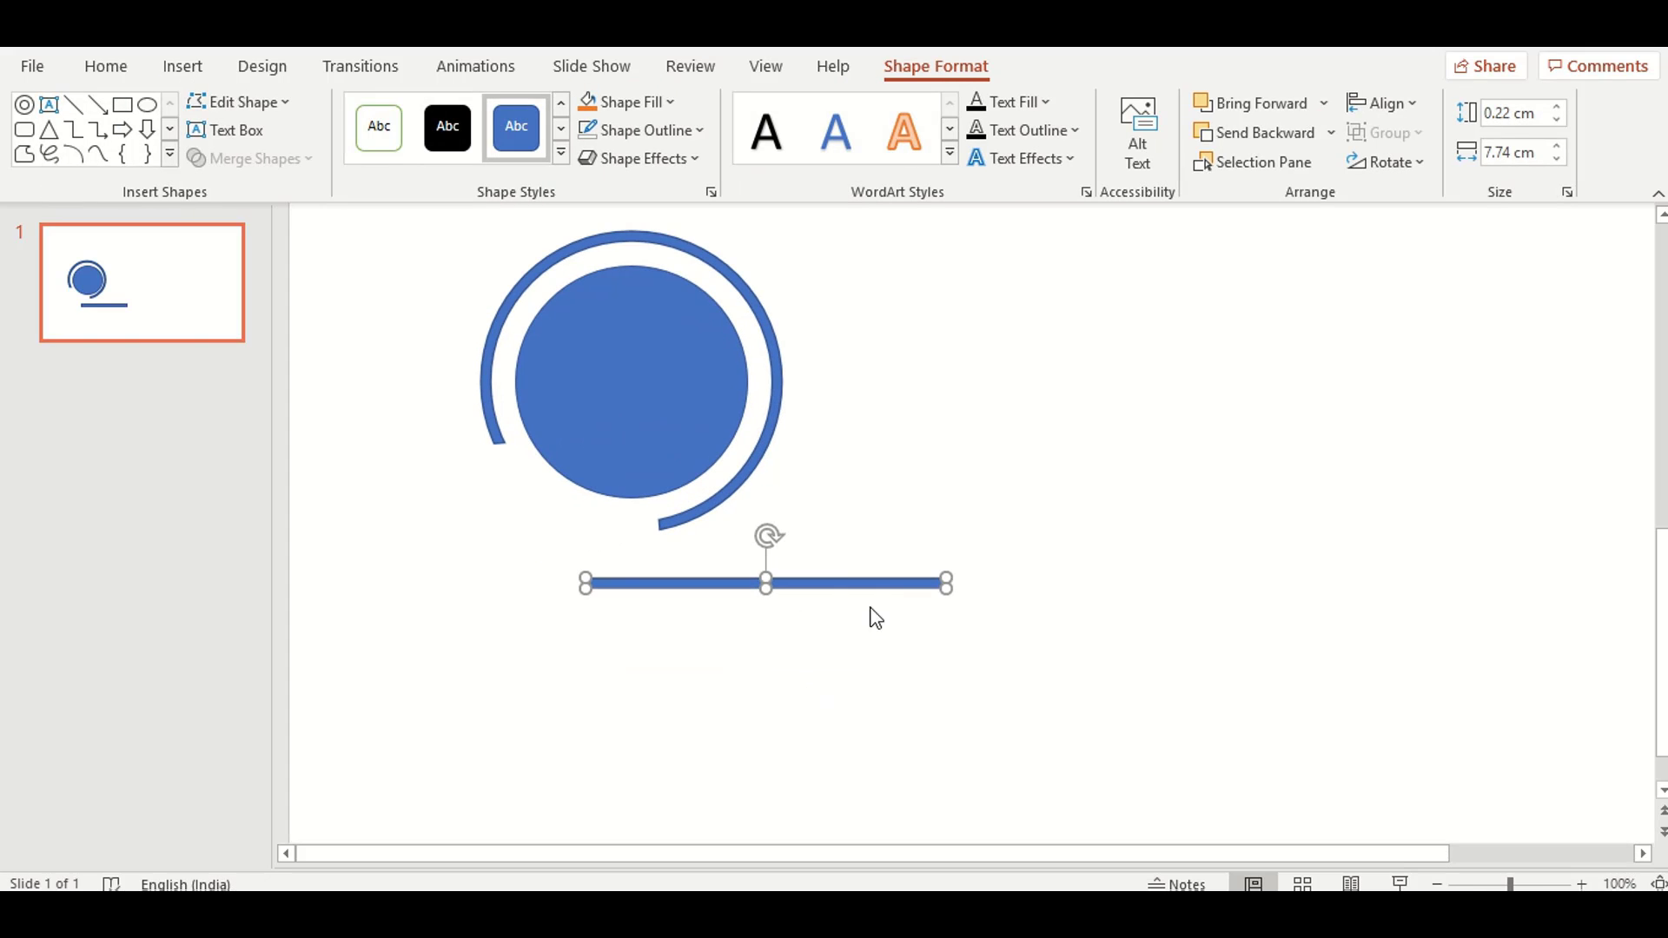
pyautogui.moveTo(841, 593)
pyautogui.mouseDown()
pyautogui.moveTo(602, 513)
pyautogui.moveTo(551, 519)
pyautogui.moveTo(564, 524)
pyautogui.mouseUp()
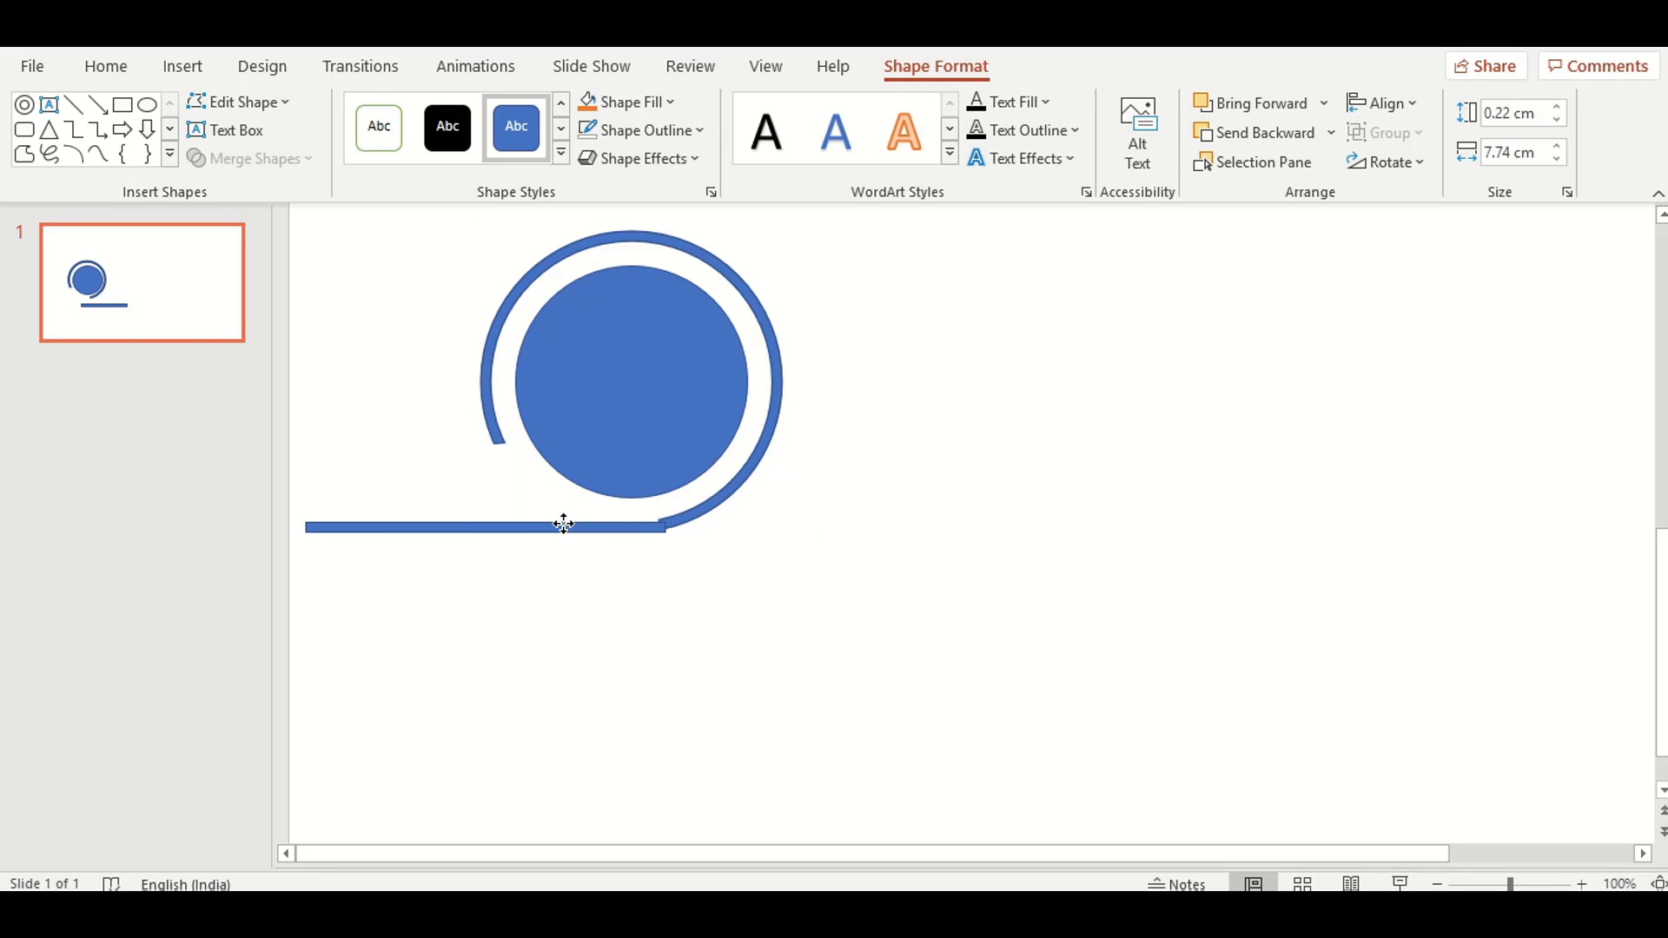
# Try moving the bar, and the bar with the arc, then cancel the move.
pyautogui.click(565, 522)
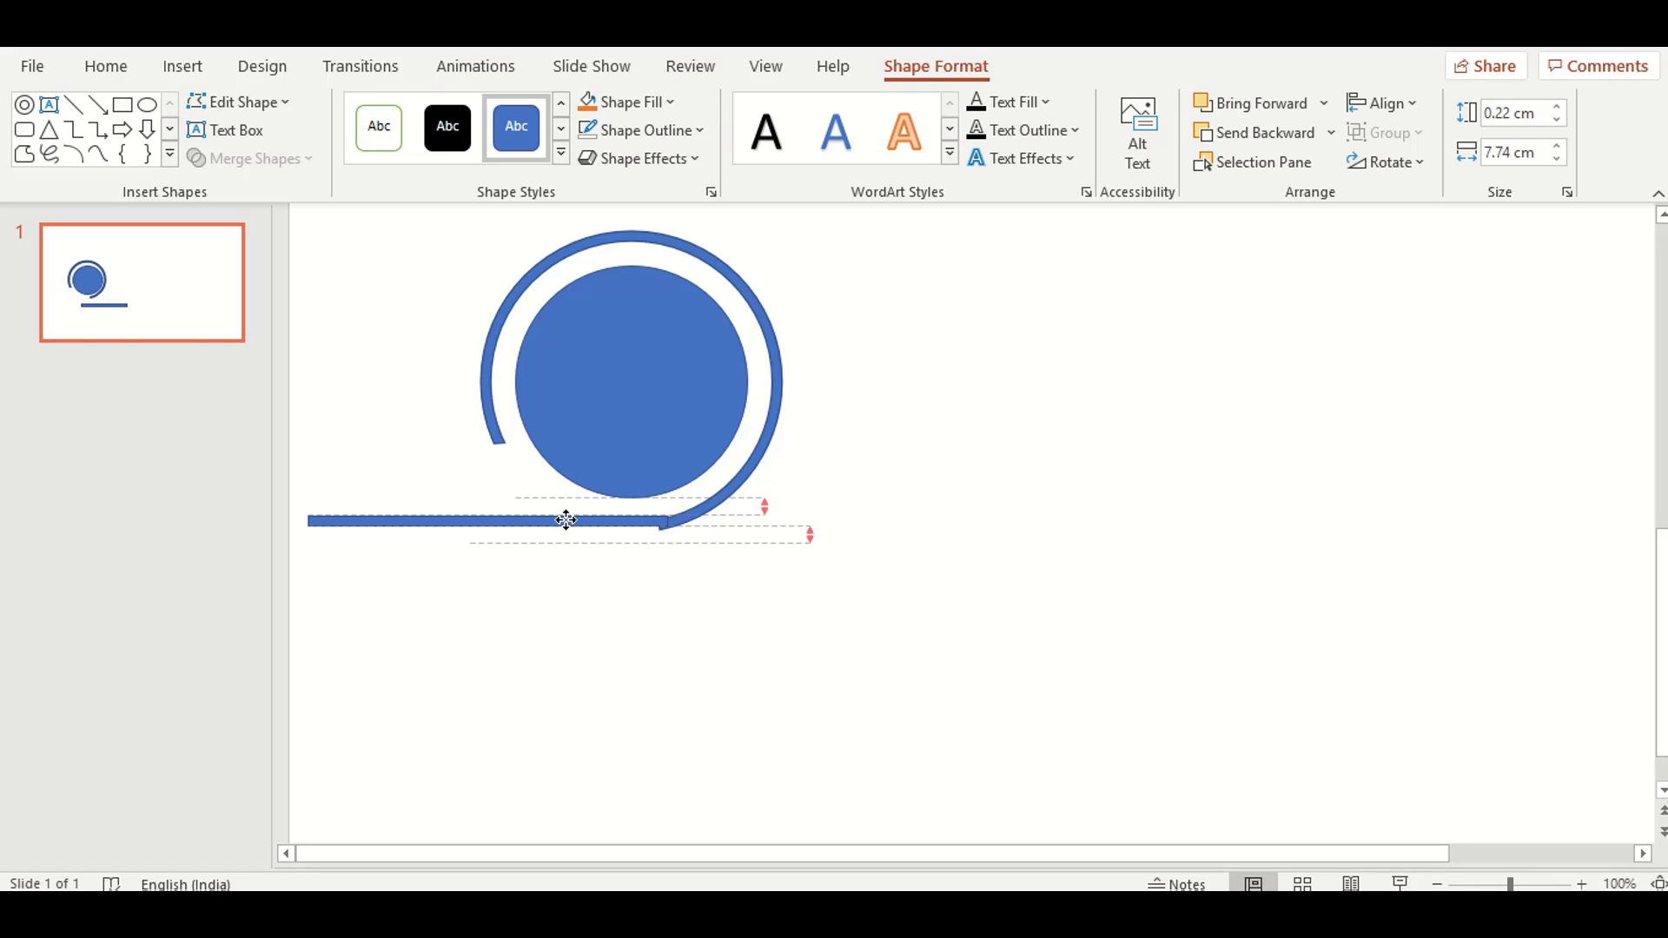
pyautogui.scroll(5, 585, 562)
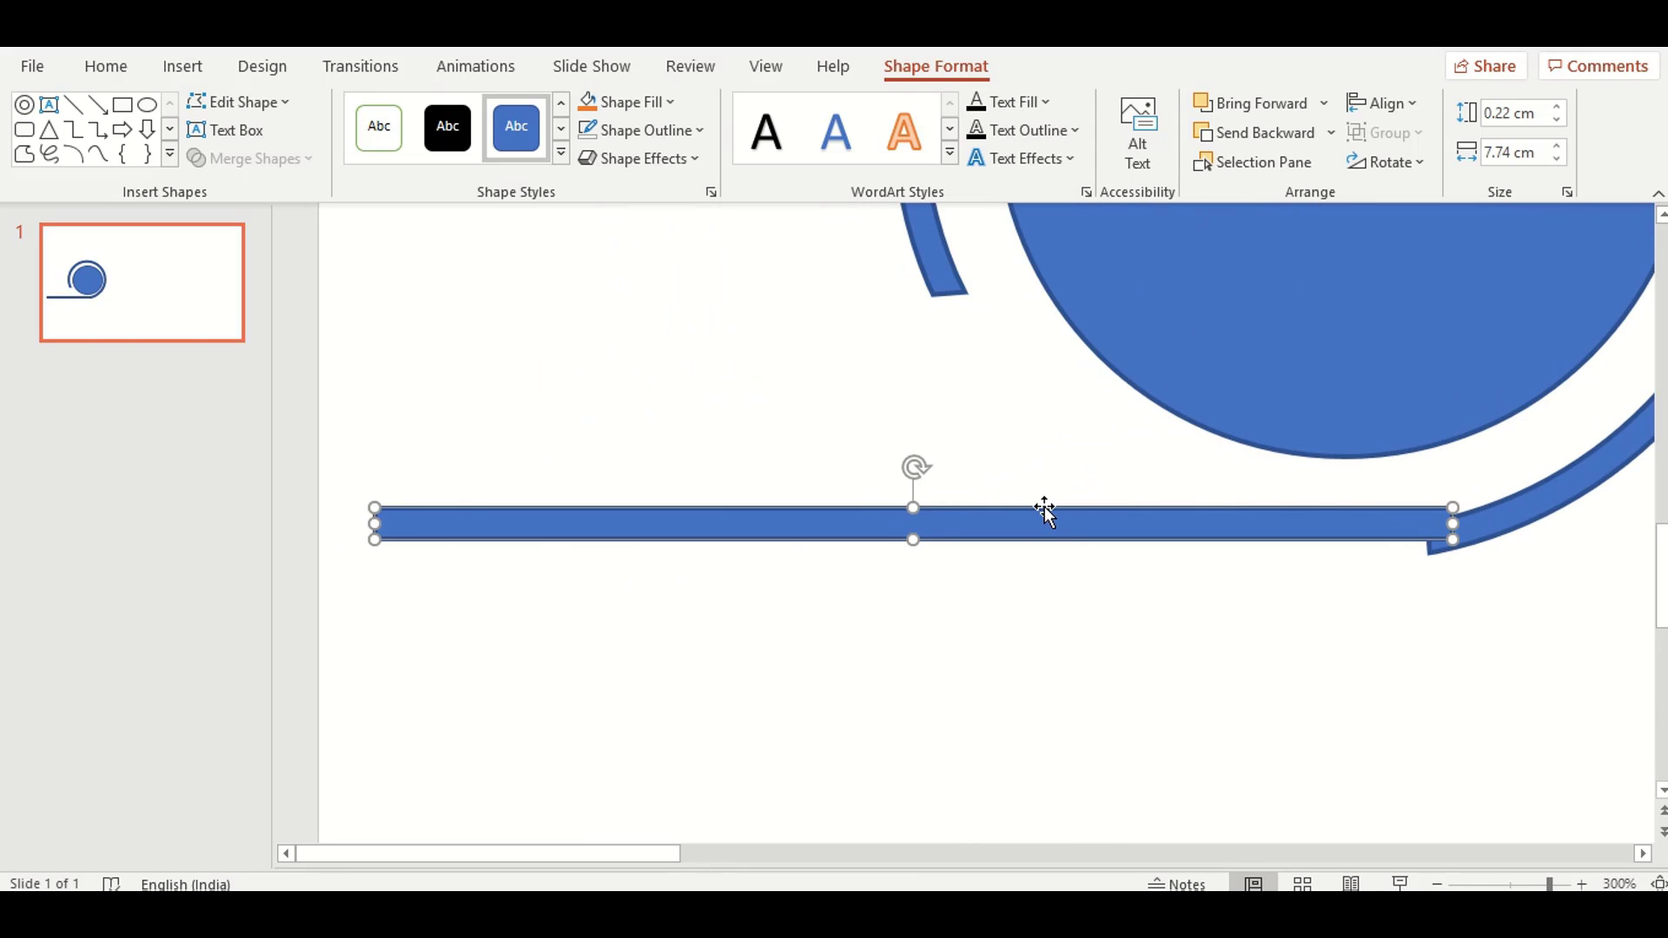
pyautogui.moveTo(1056, 525); pyautogui.dragTo(1053, 536)
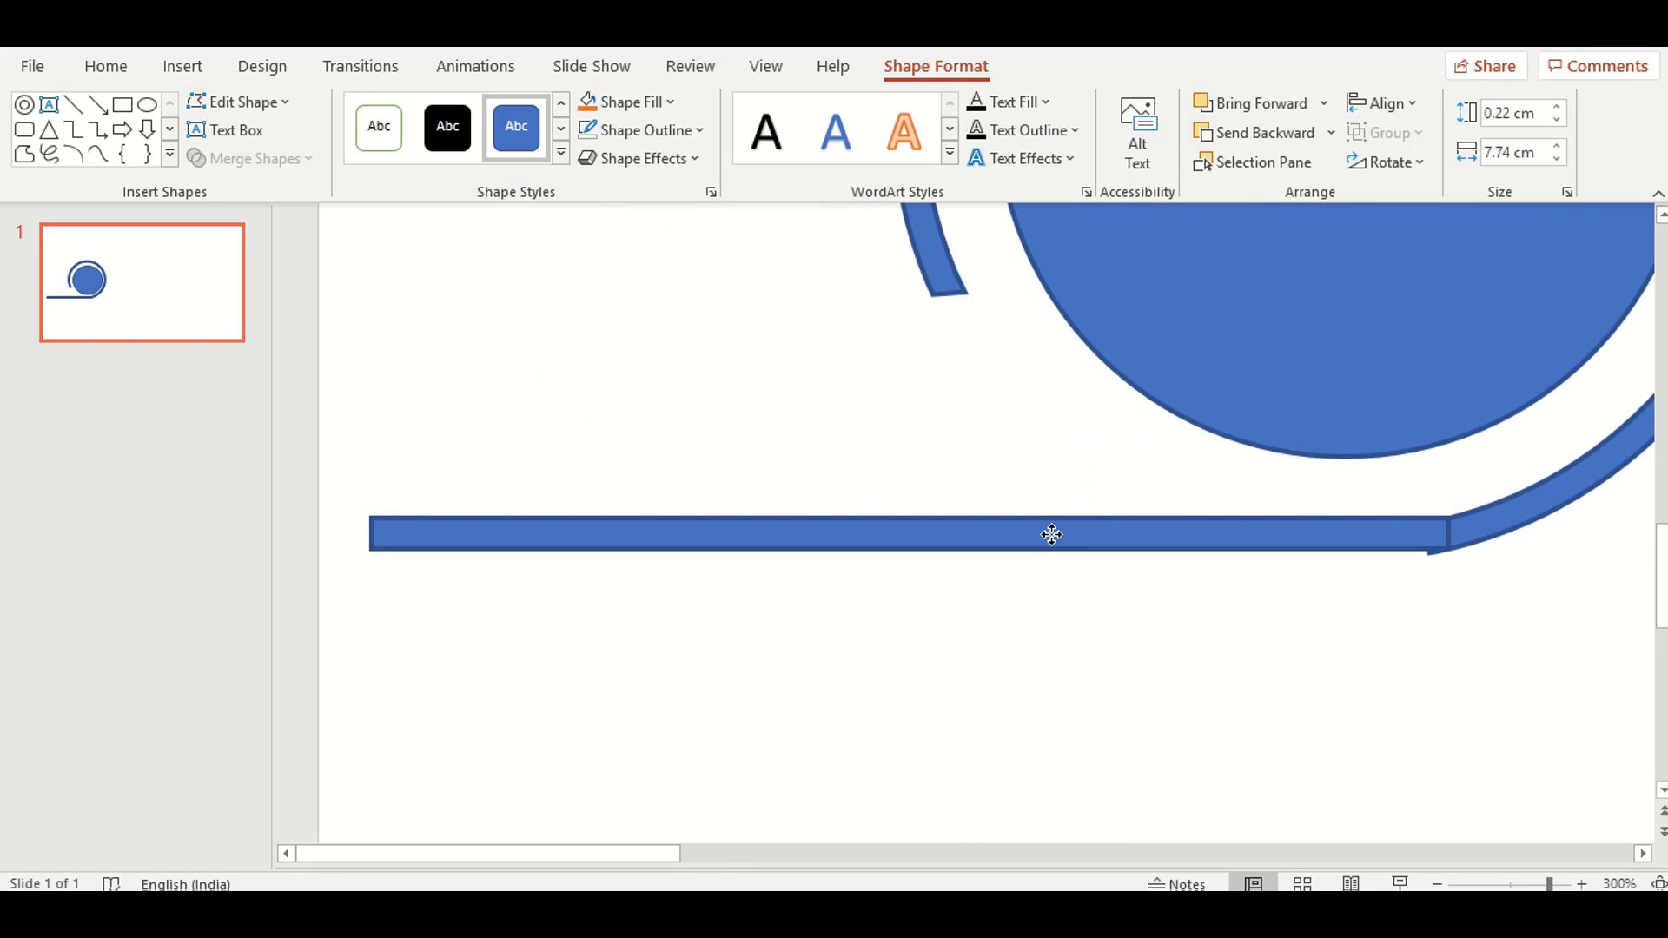
pyautogui.click(769, 538)
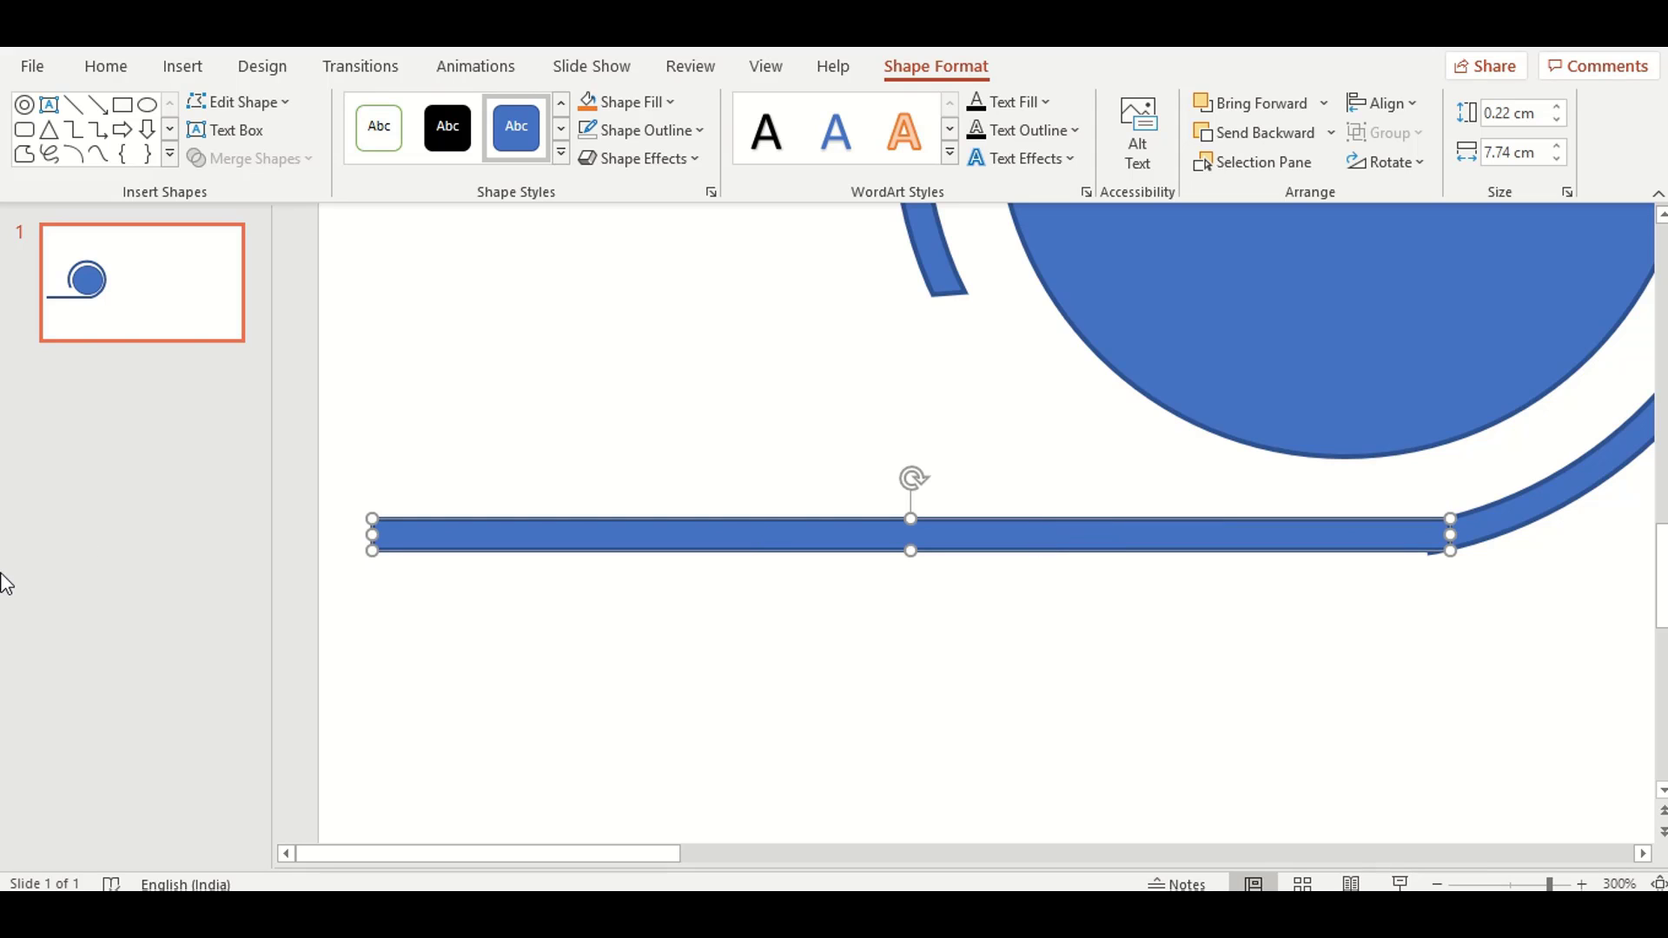
pyautogui.click(1488, 582)
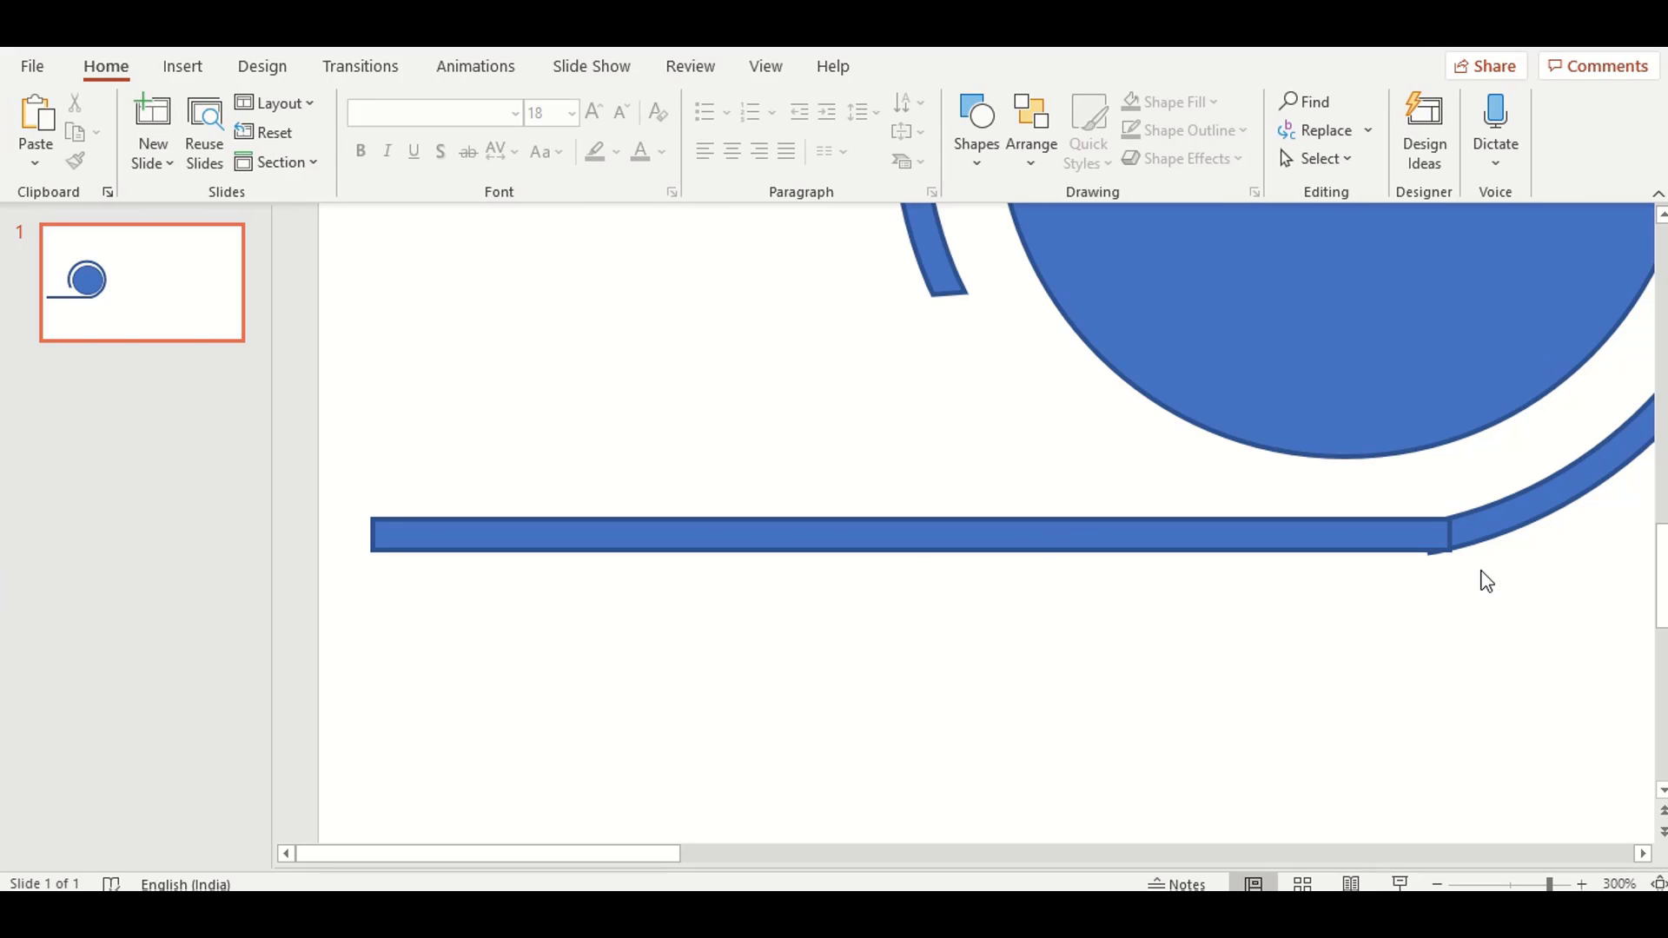
pyautogui.click(1491, 531)
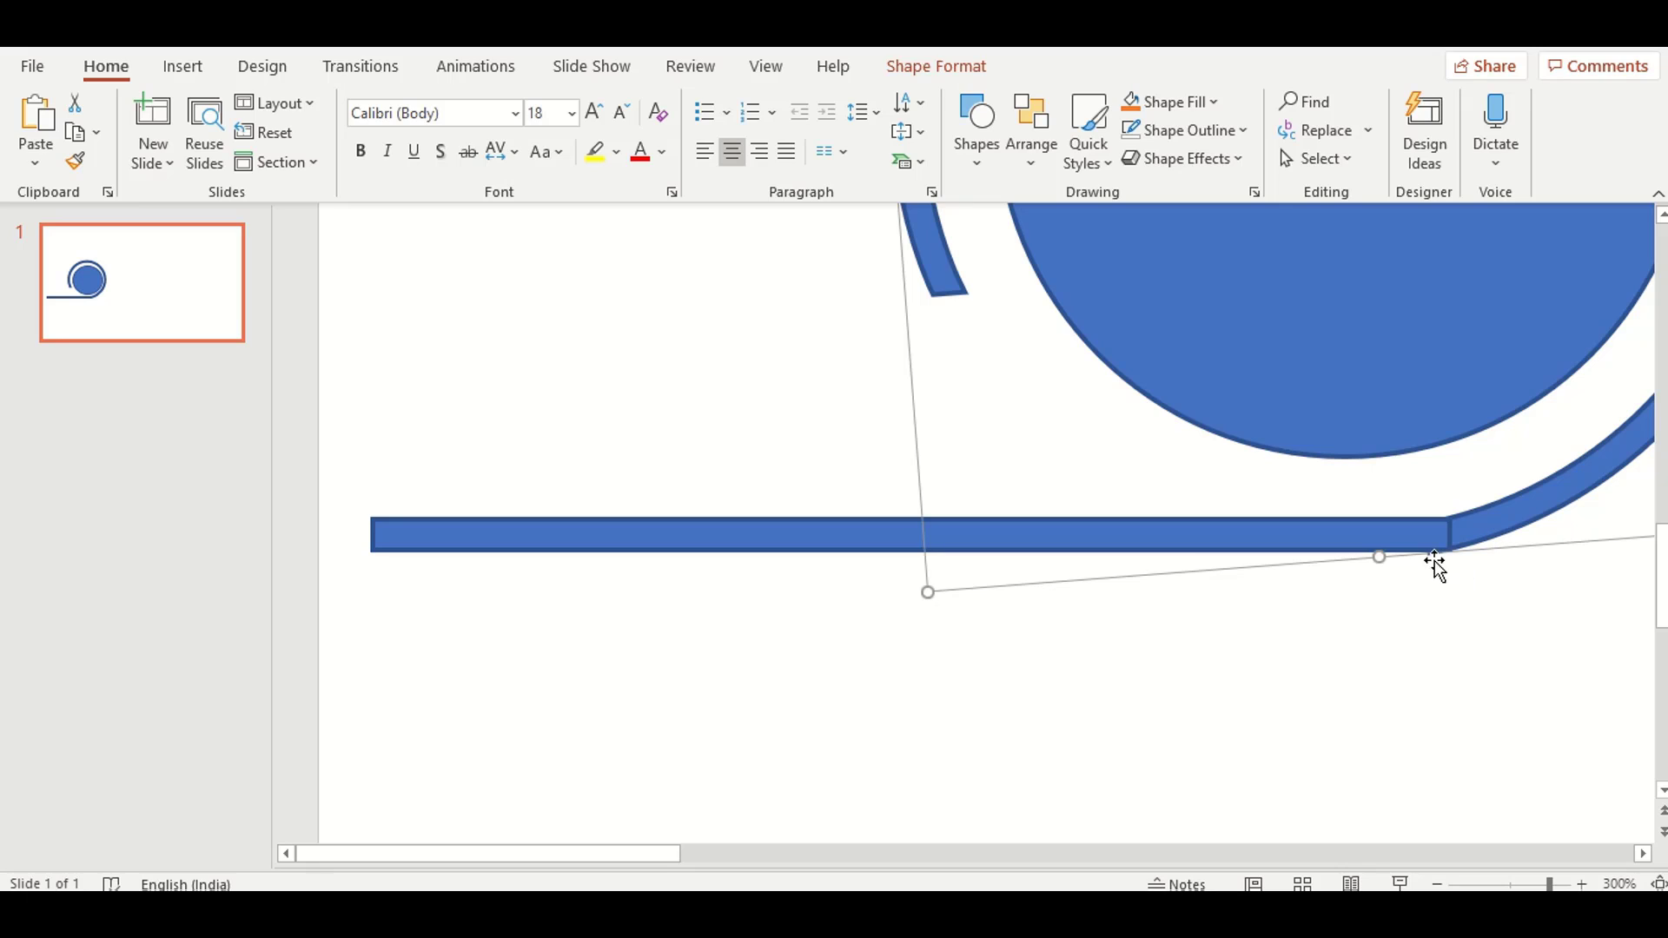
pyautogui.keyDown('shift'); pyautogui.click(575, 535); pyautogui.keyUp('shift')
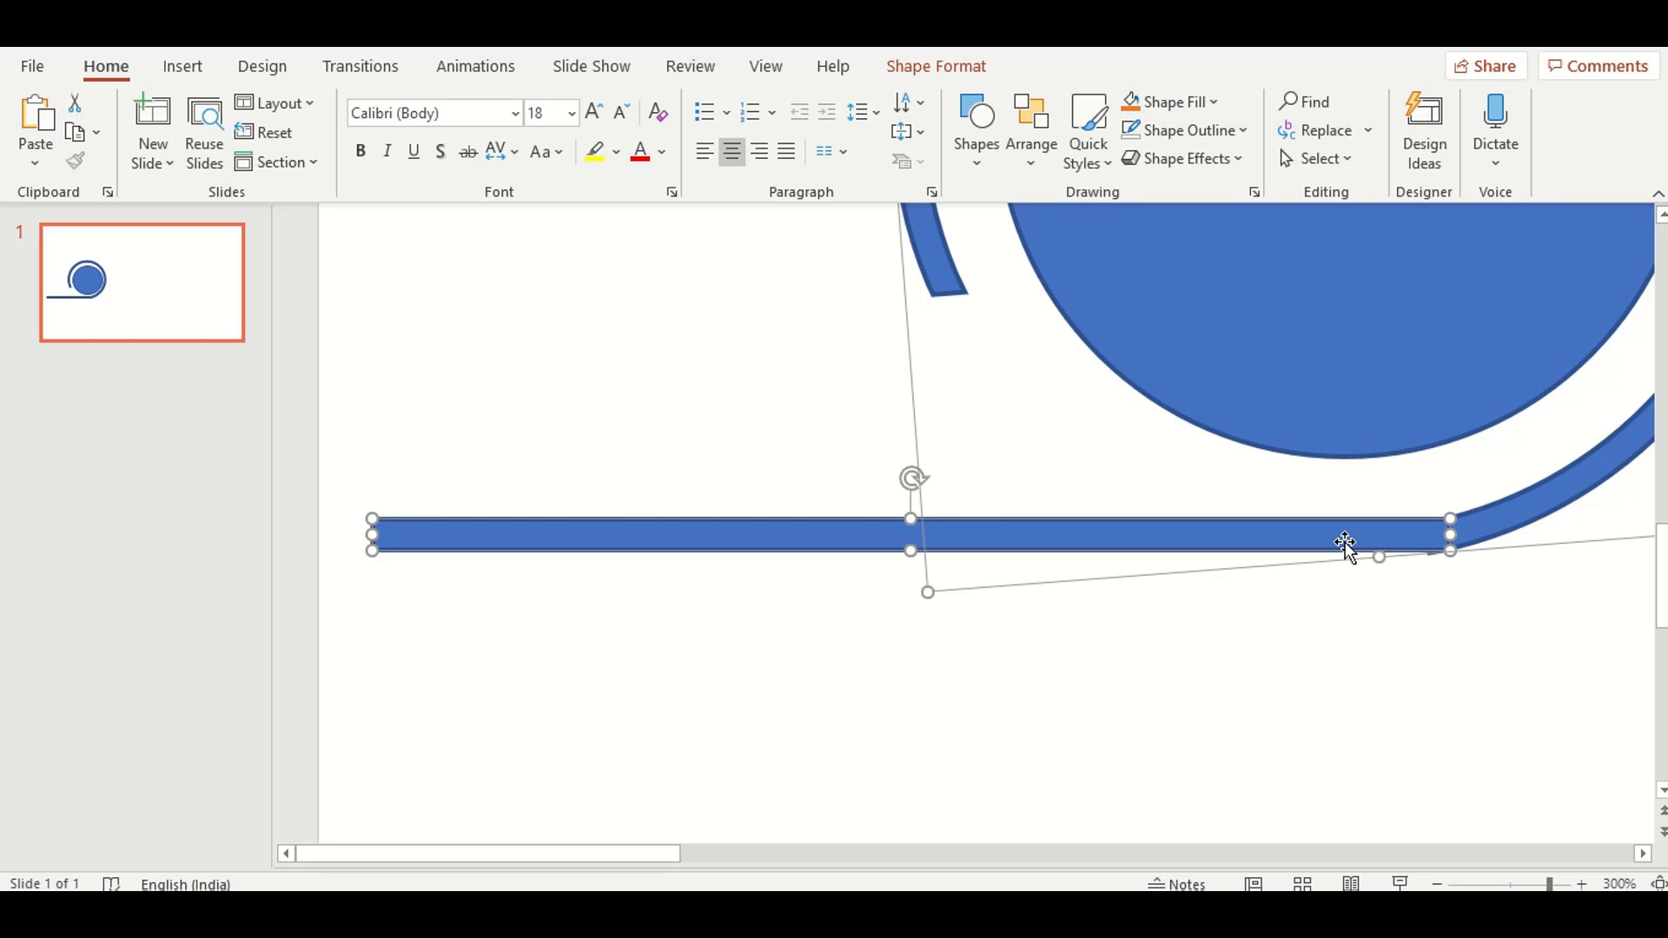
pyautogui.moveTo(1345, 543); pyautogui.dragTo(1354, 542)
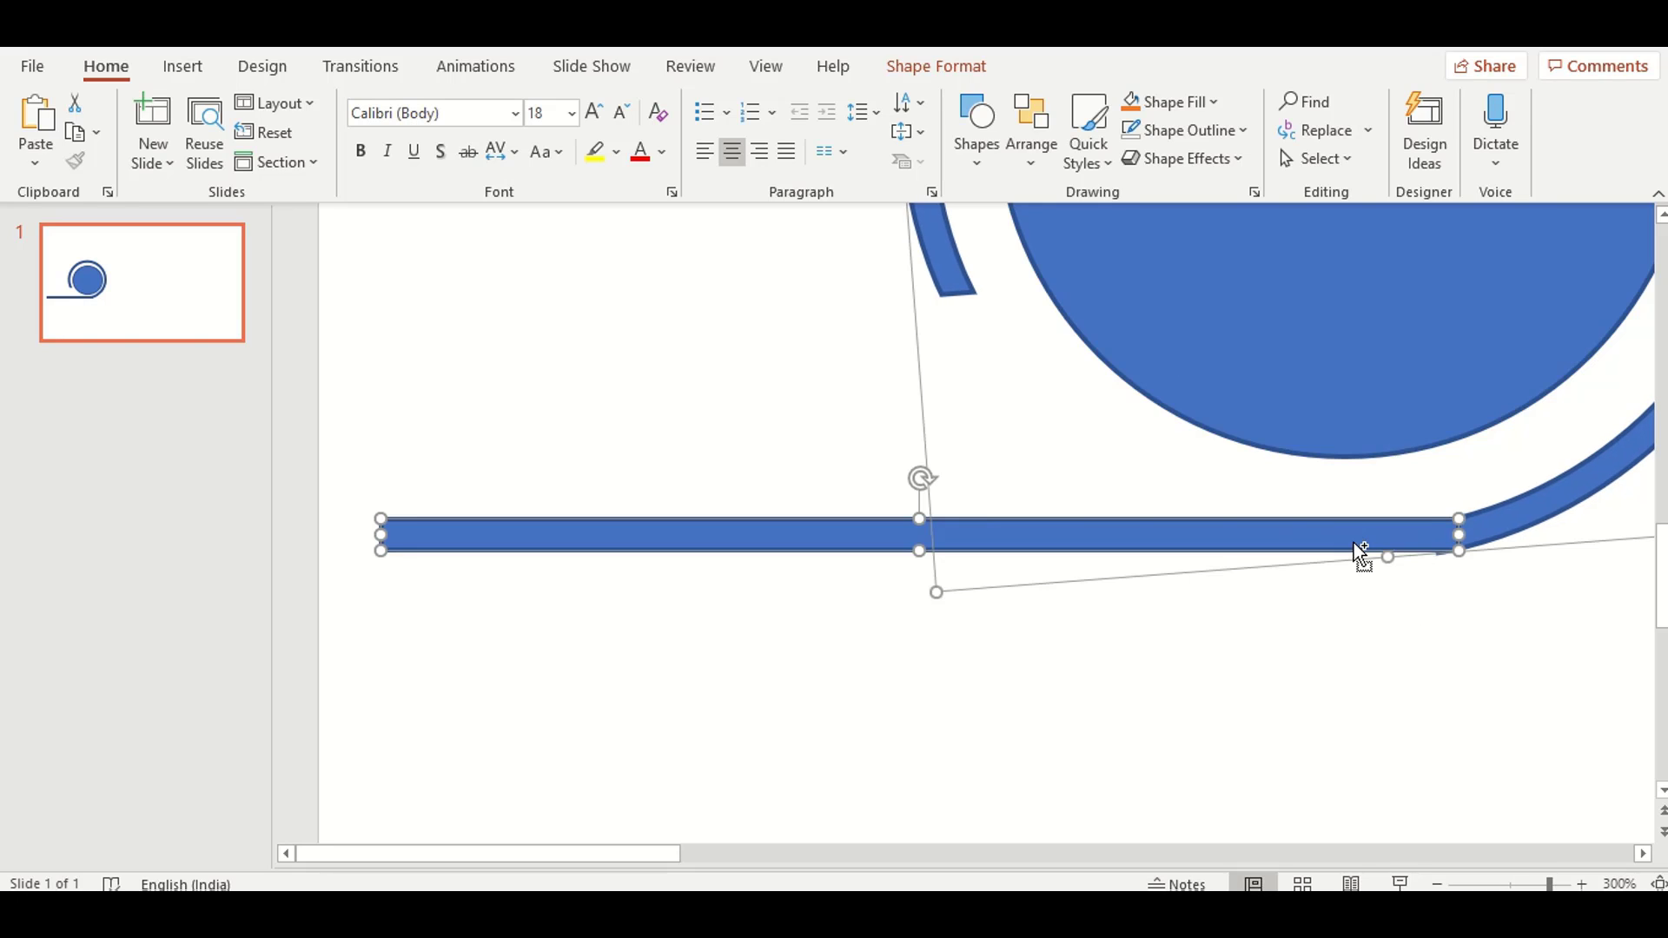
pyautogui.press('Escape')
pyautogui.click(1151, 585)
# Shift the bar right until it overlaps the arc's lower tip, then select the bar and arc together.
pyautogui.click(1102, 534)
pyautogui.moveTo(1102, 534); pyautogui.dragTo(1108, 534)
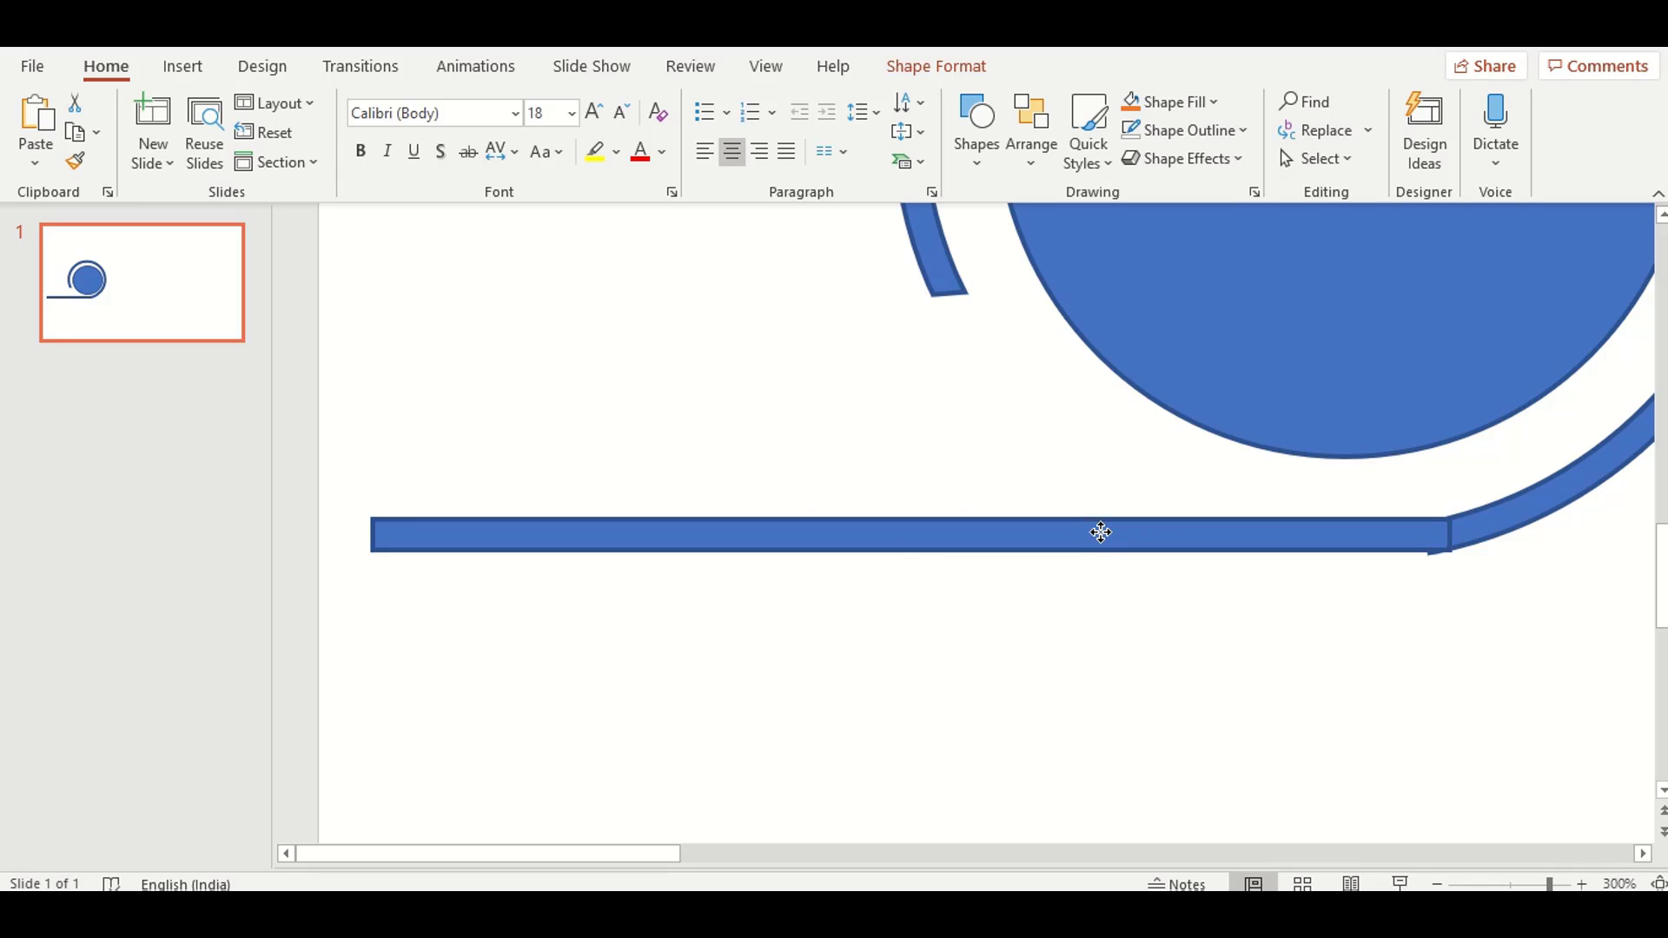
pyautogui.keyDown('shift'); pyautogui.click(1501, 513); pyautogui.keyUp('shift')
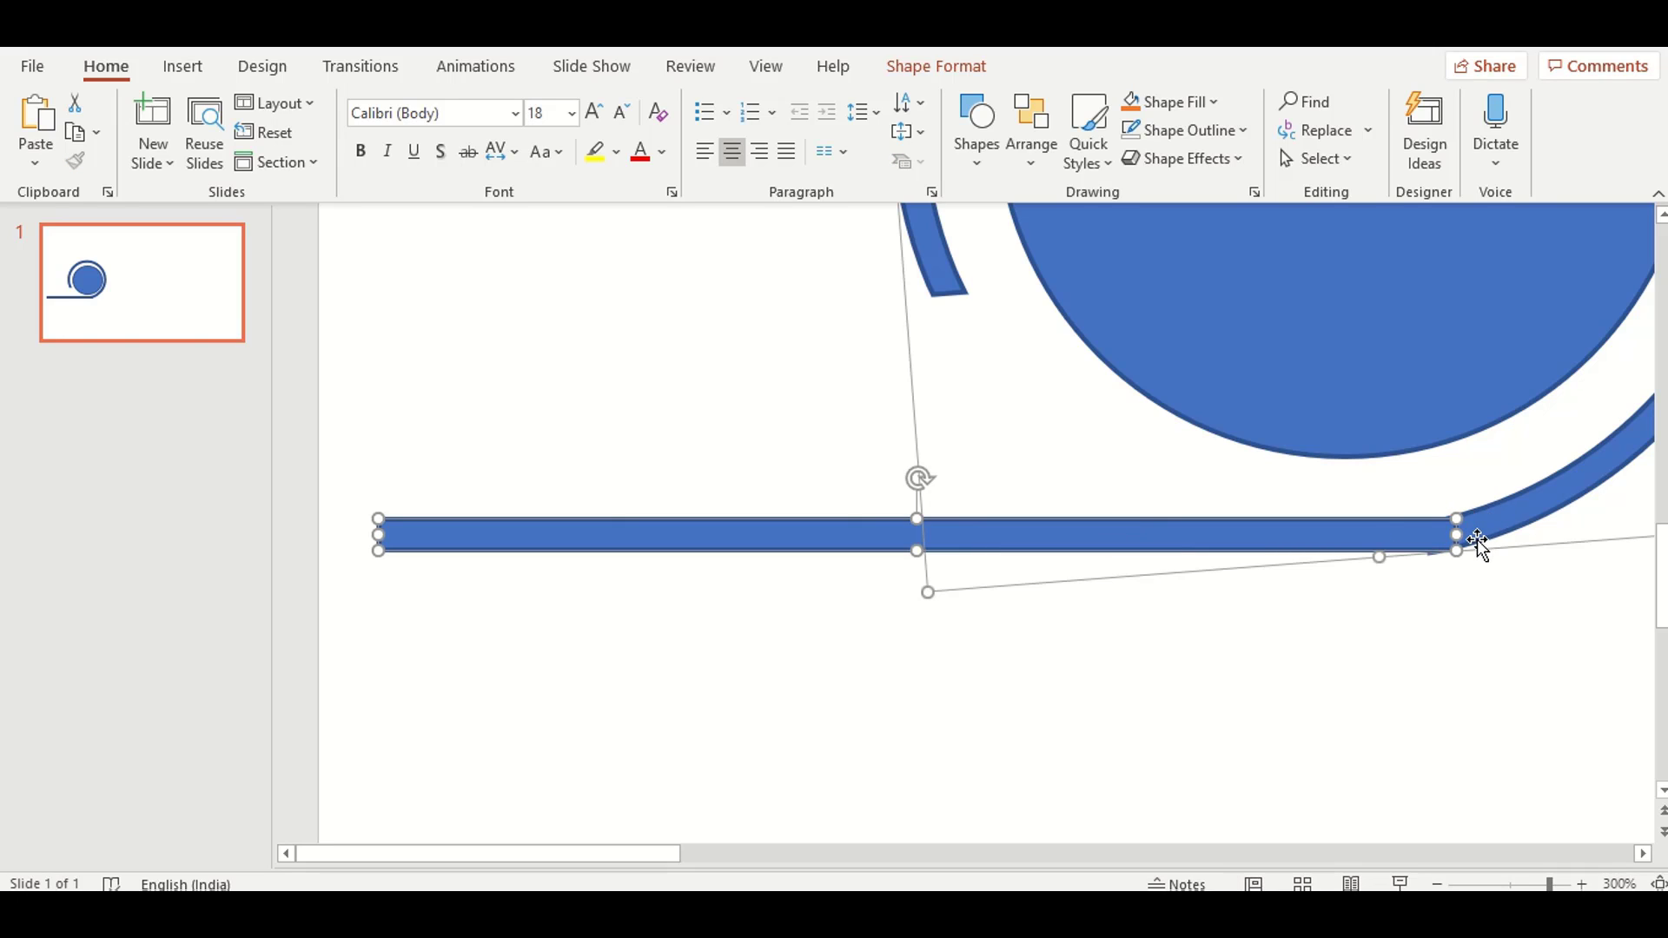
pyautogui.moveTo(1370, 525); pyautogui.dragTo(1376, 525)
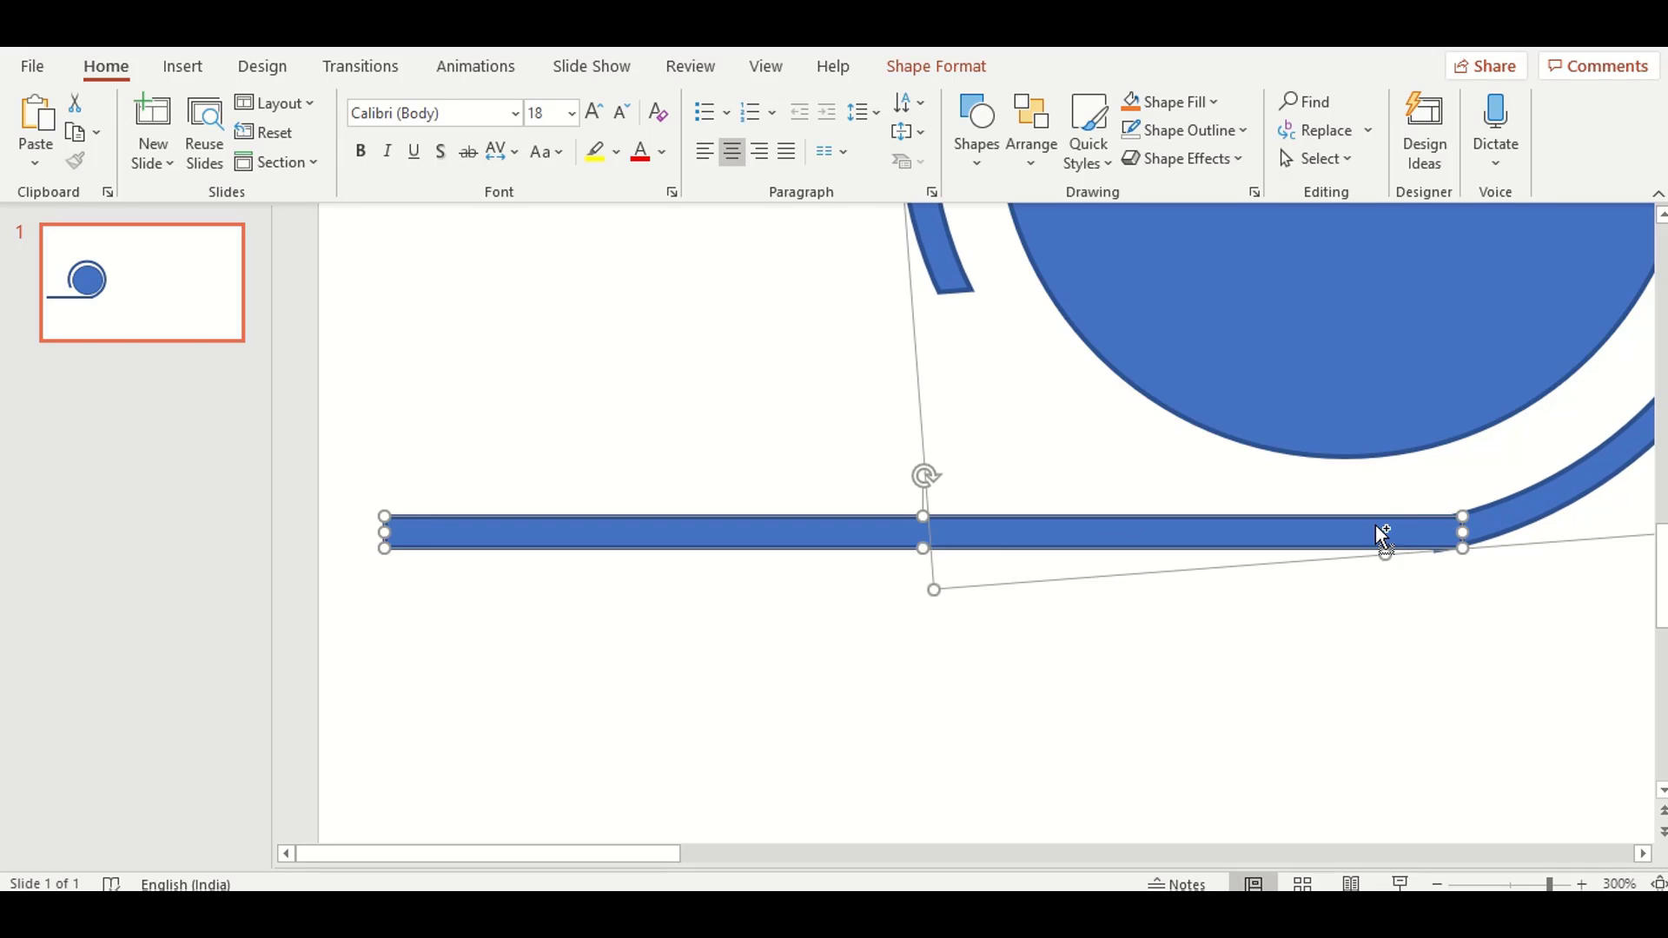
pyautogui.hotkey('ctrl', 'z')
pyautogui.click(1373, 644)
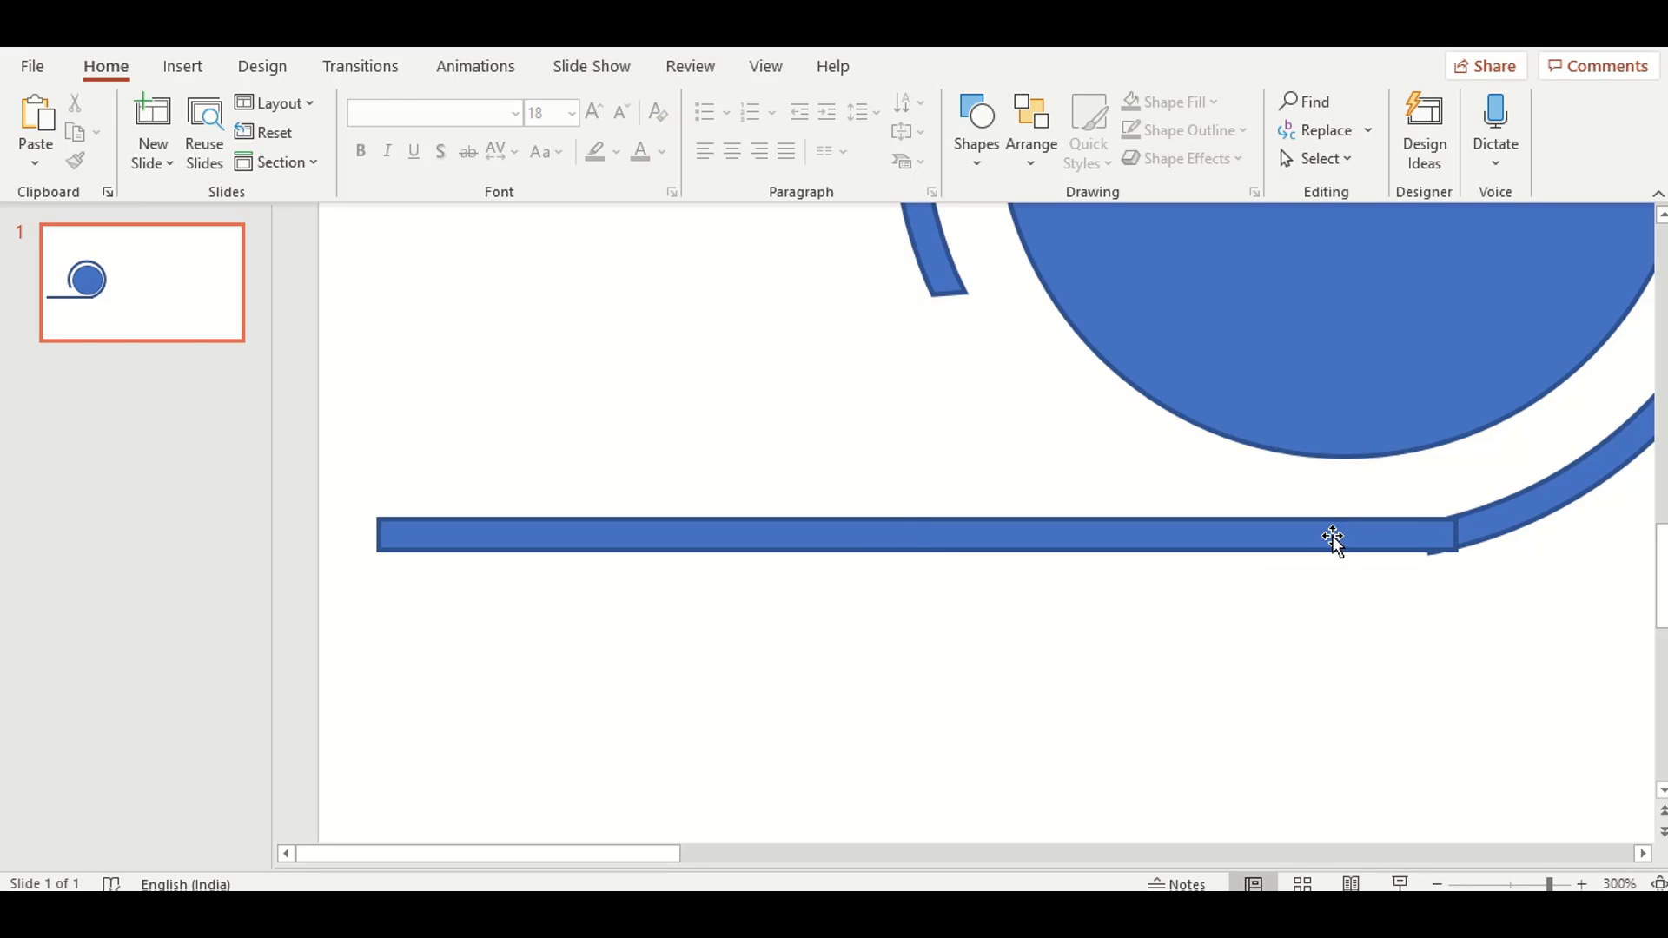
pyautogui.moveTo(1332, 535); pyautogui.dragTo(1337, 533)
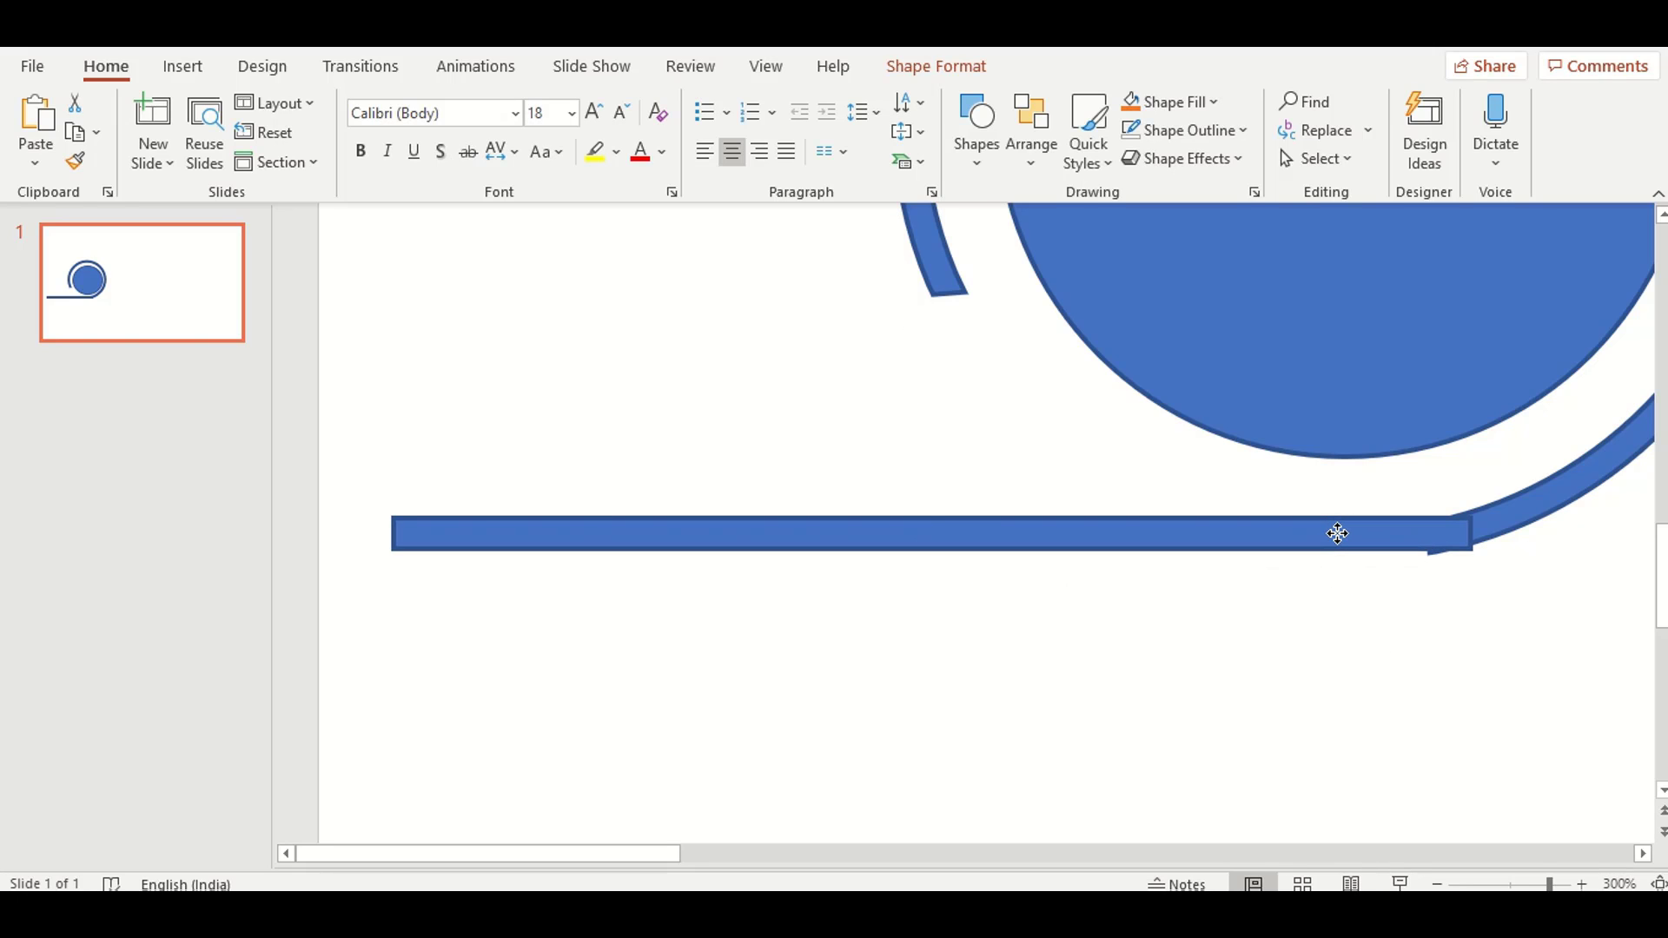
pyautogui.keyDown('shift'); pyautogui.click(1540, 497); pyautogui.keyUp('shift')
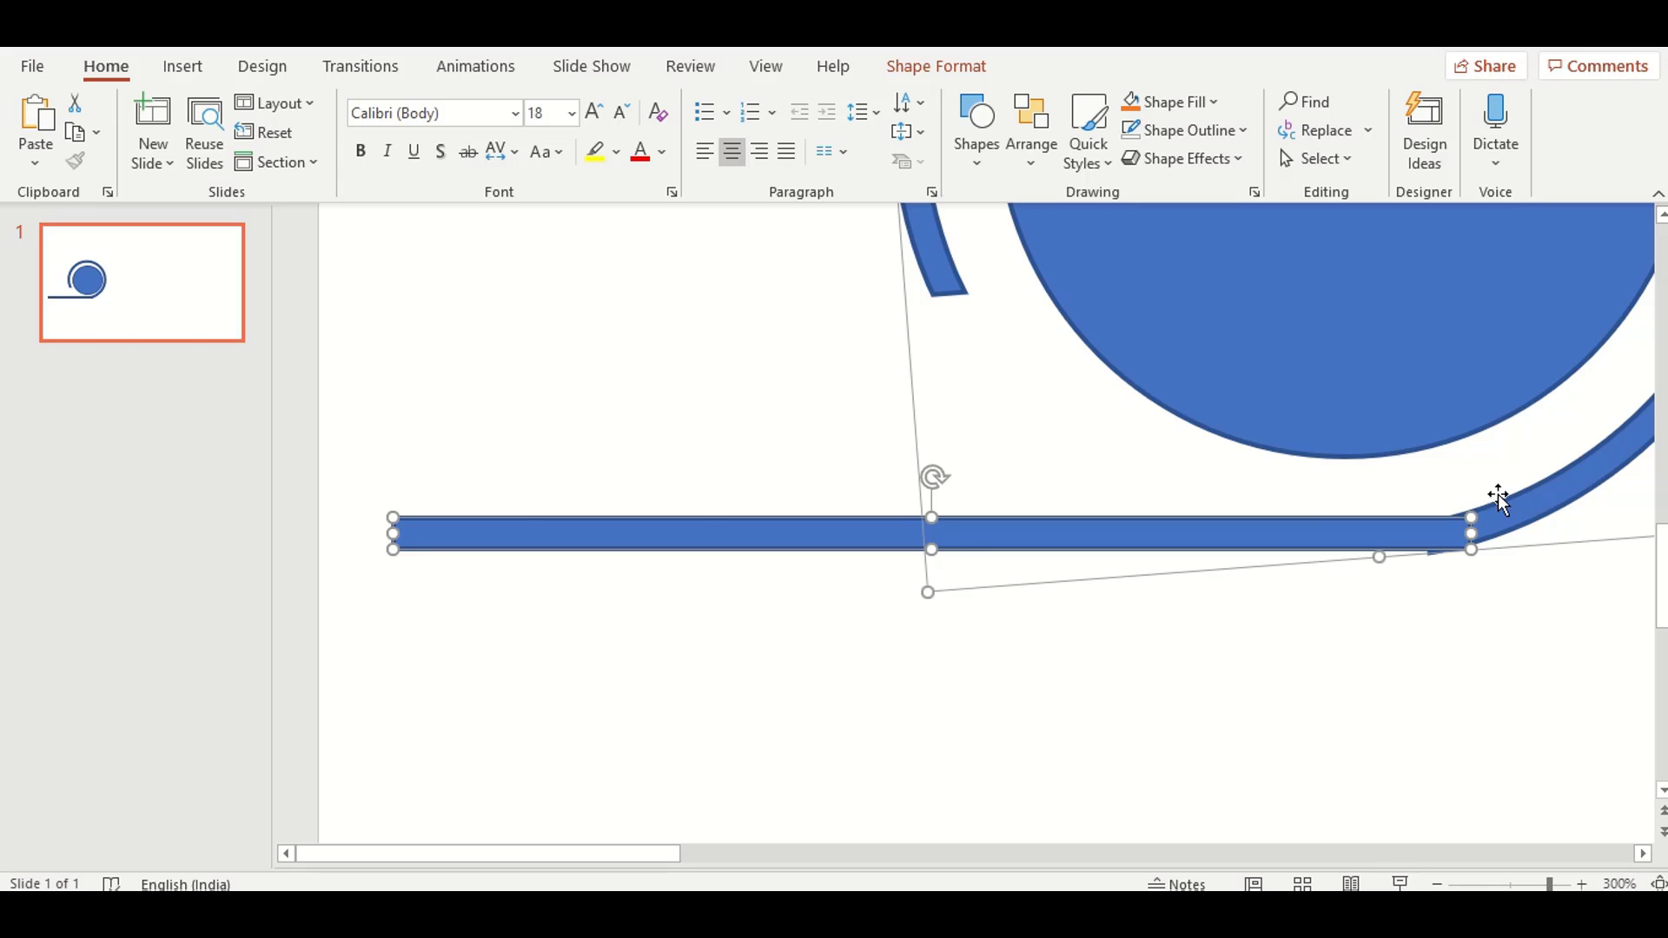
# Apply Merge Shapes > Fragment to the overlapping bar and arc.
pyautogui.click(936, 68)
pyautogui.click(260, 159)
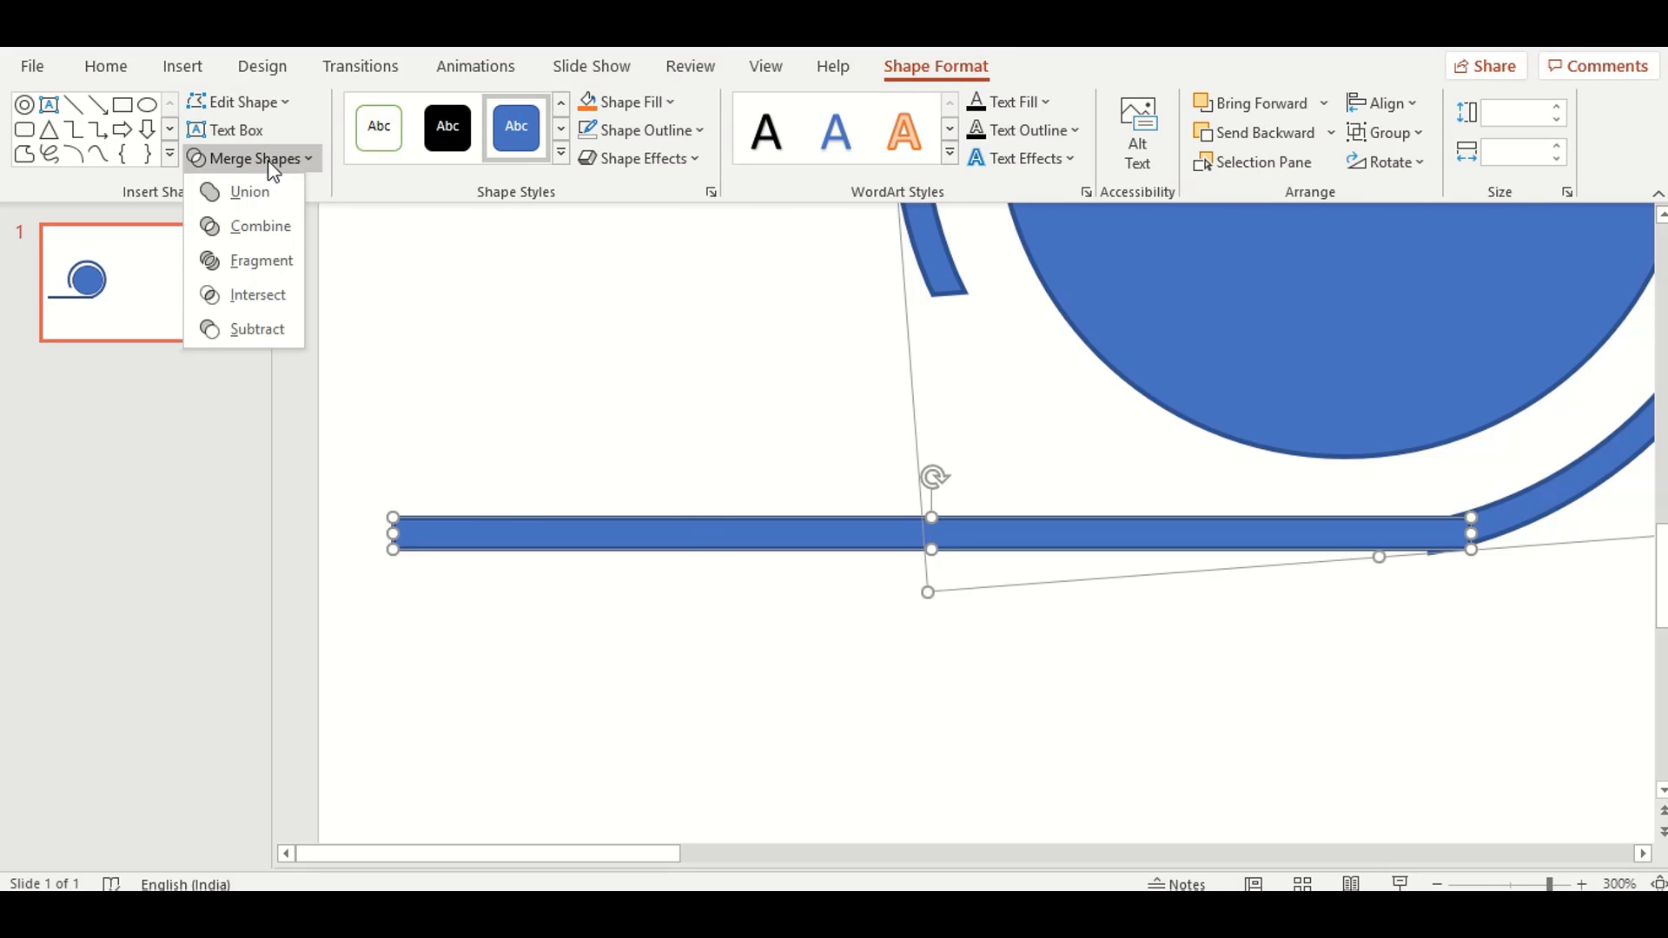
pyautogui.click(266, 263)
pyautogui.click(1155, 627)
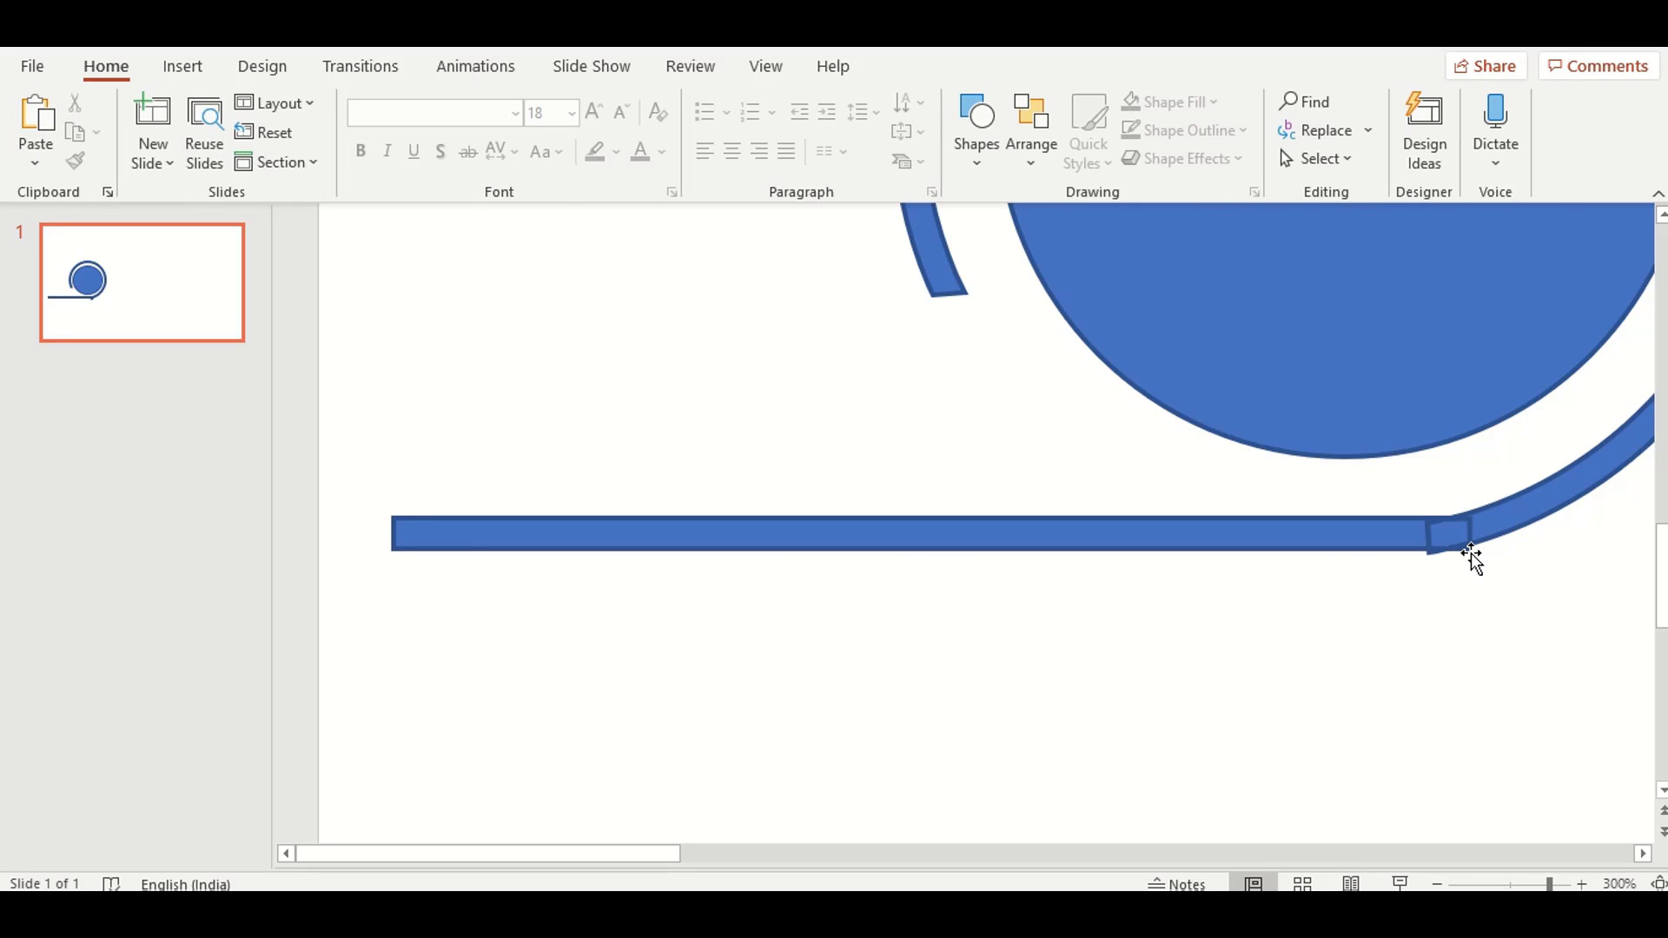
pyautogui.click(1441, 536)
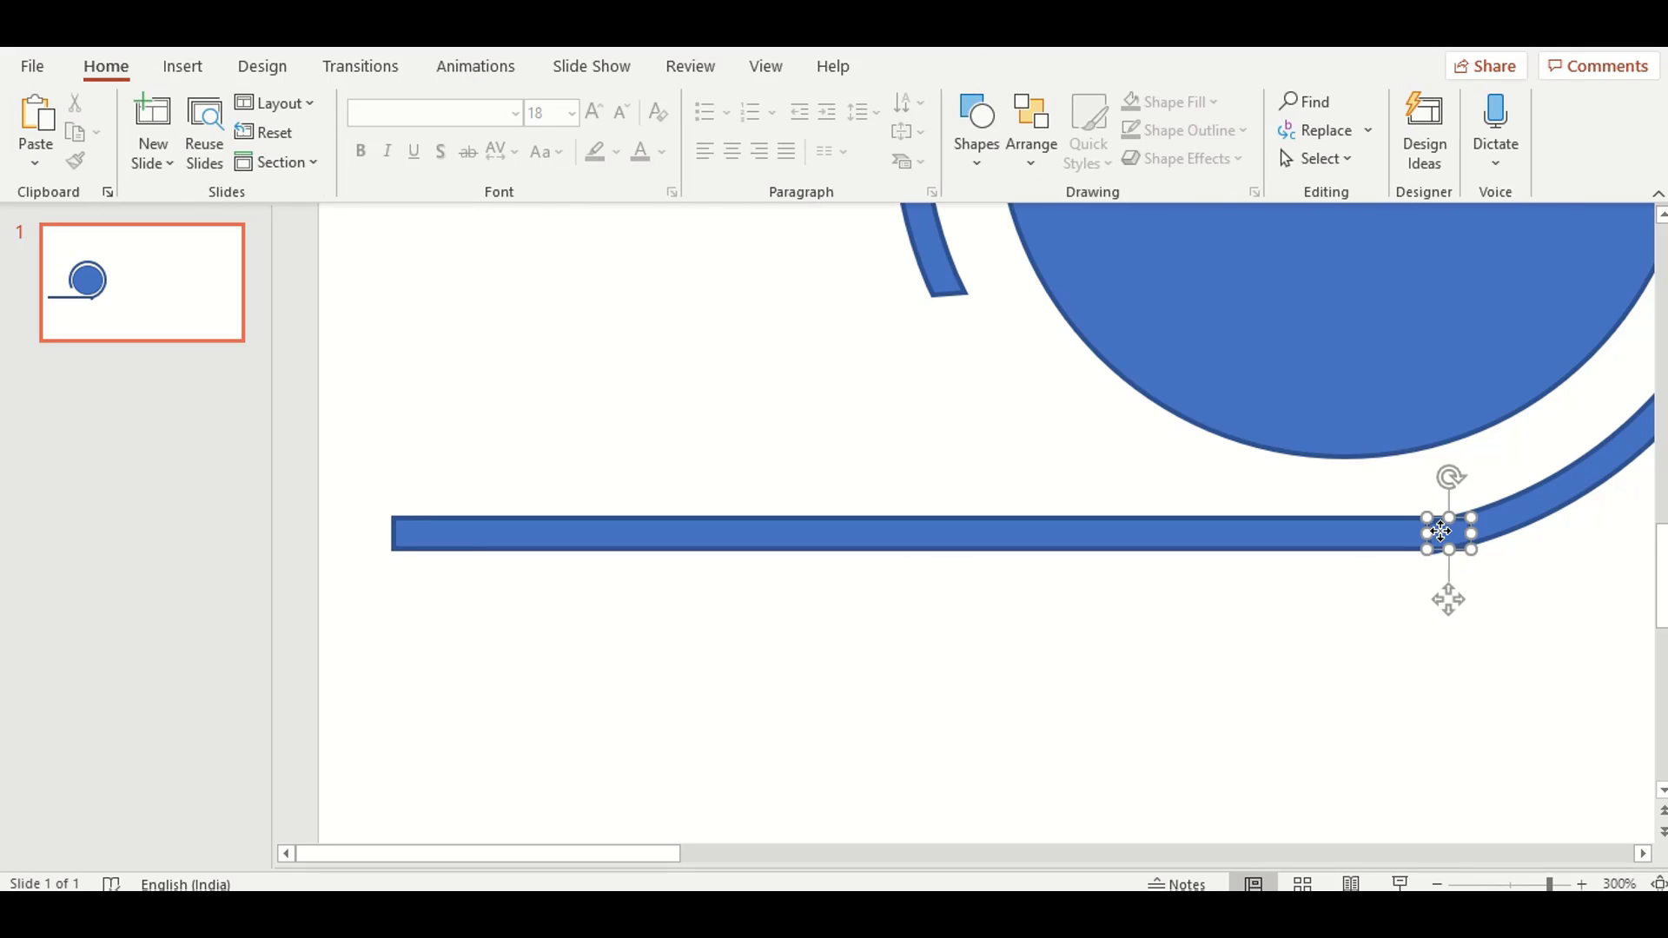
pyautogui.click(1419, 543)
pyautogui.keyDown('shift'); pyautogui.click(1495, 520); pyautogui.keyUp('shift')
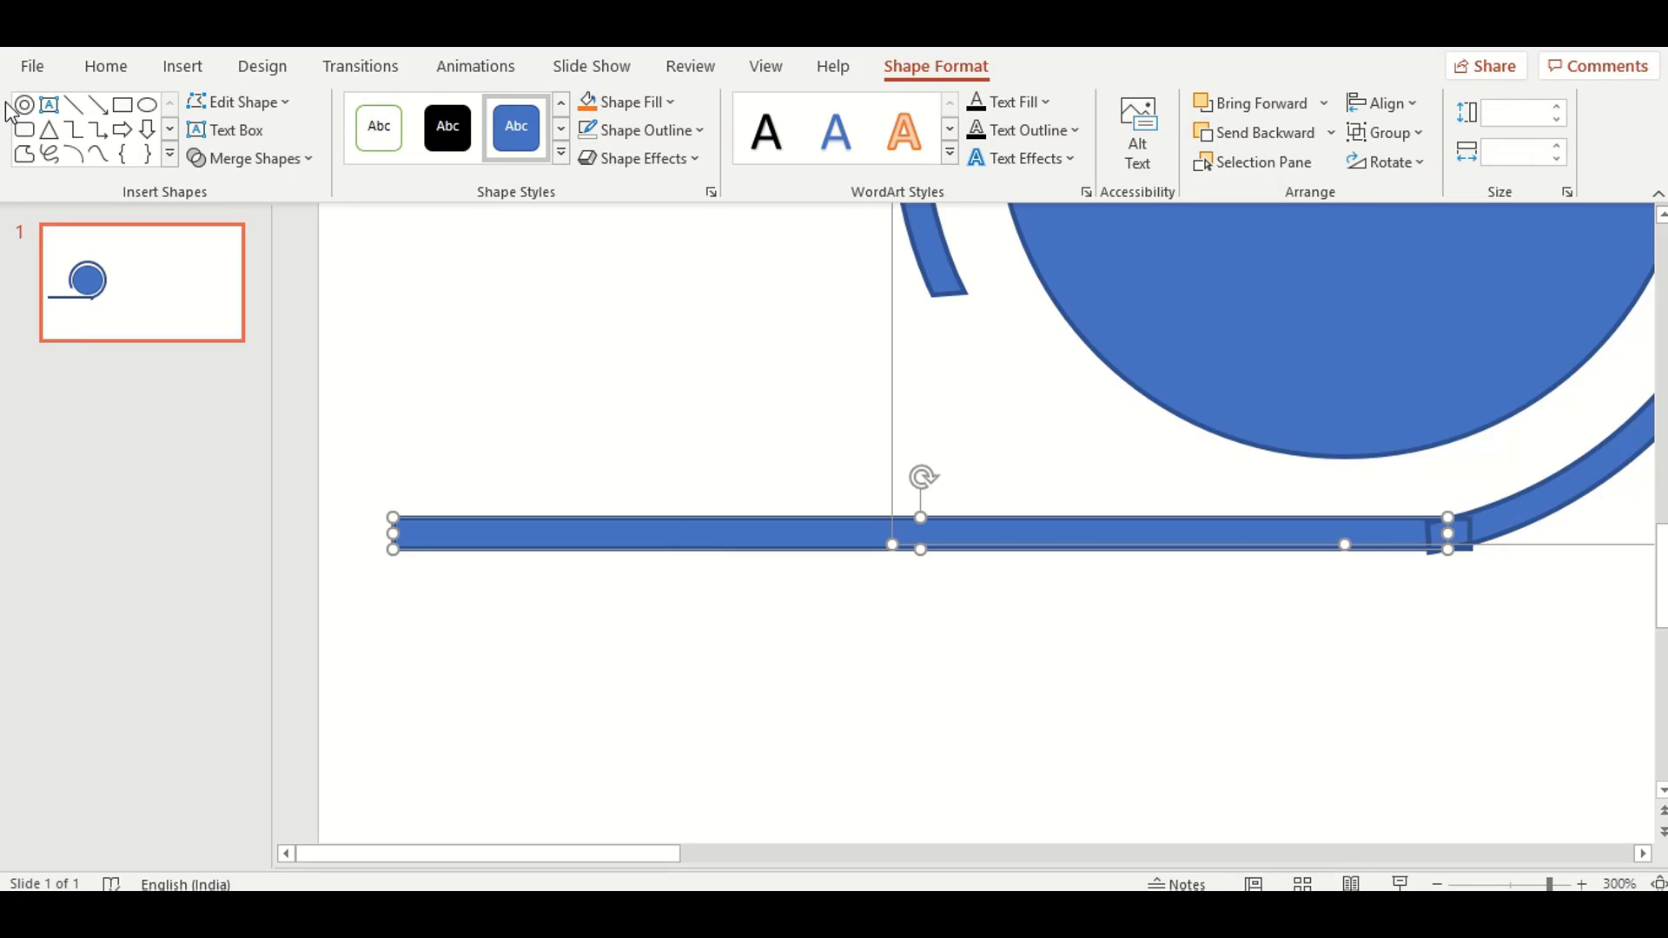
pyautogui.click(228, 157)
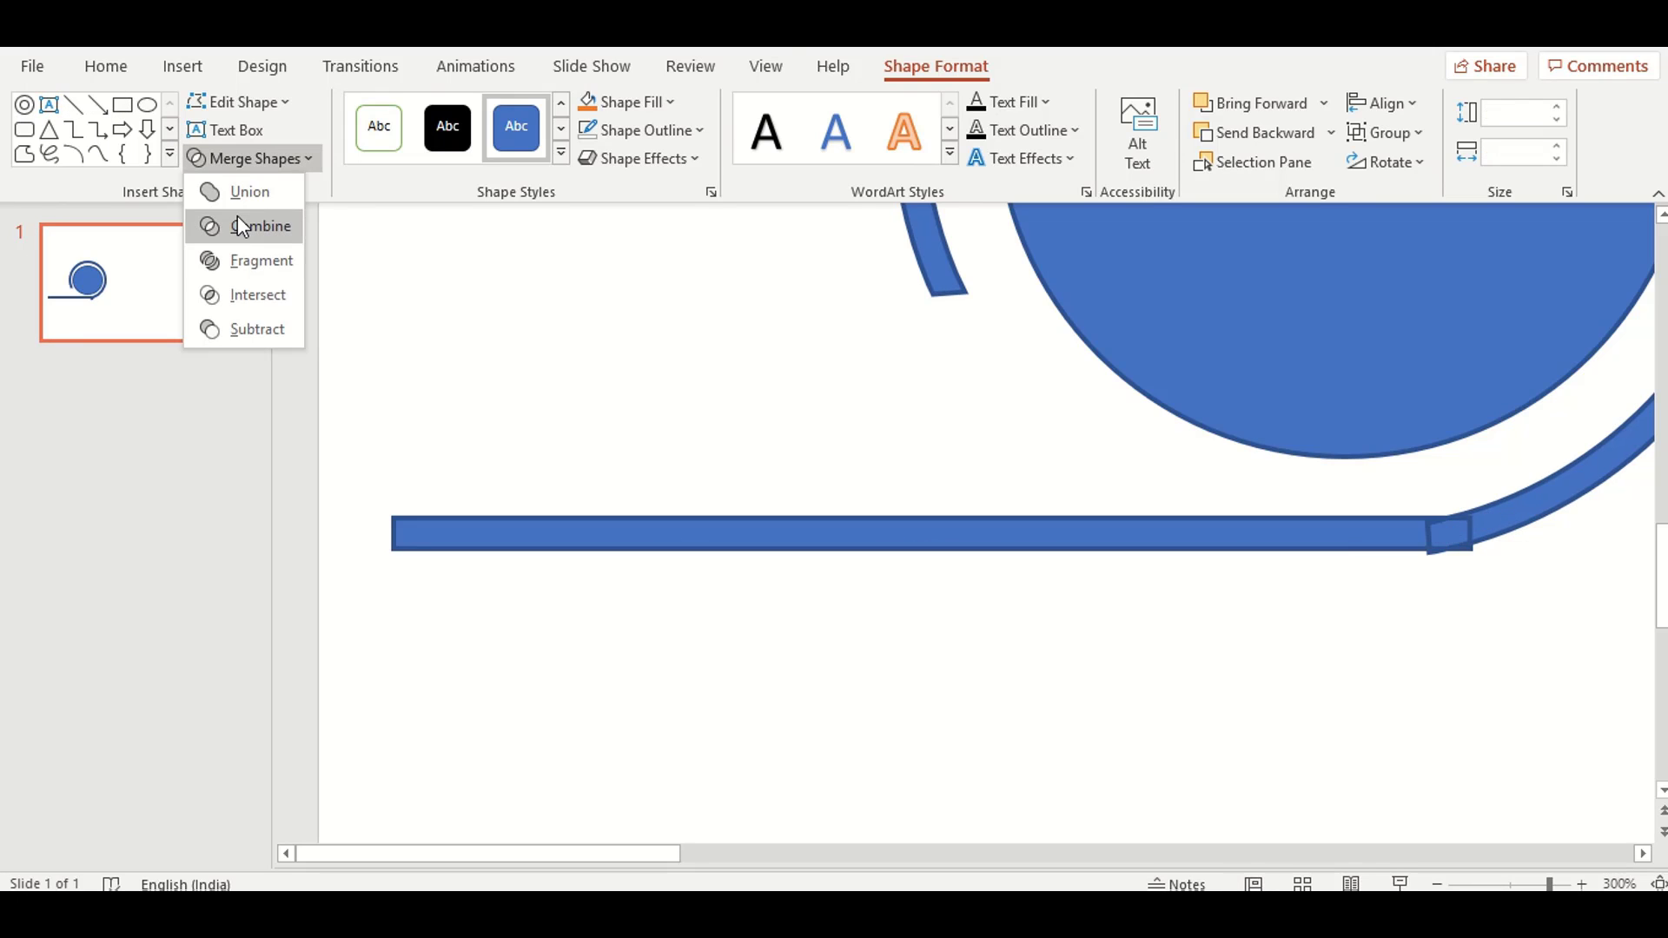
pyautogui.click(243, 260)
pyautogui.click(1449, 582)
# Pull the small leftover fragments out below the bar and delete them.
pyautogui.click(1471, 549)
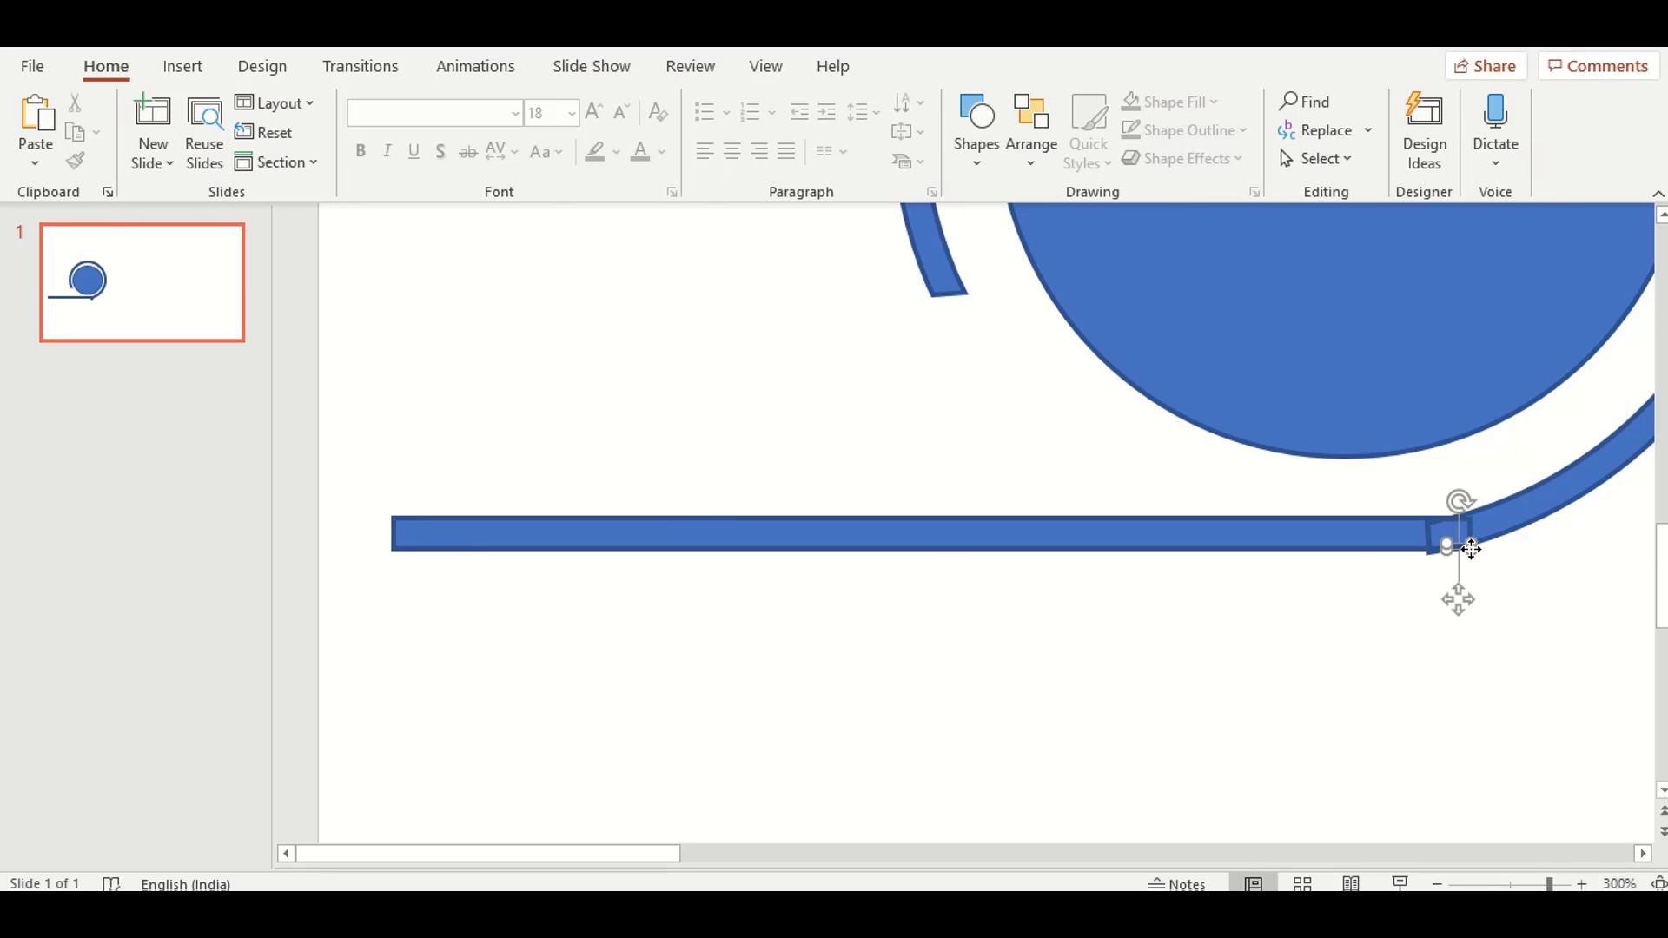
pyautogui.moveTo(1471, 549); pyautogui.dragTo(1494, 615)
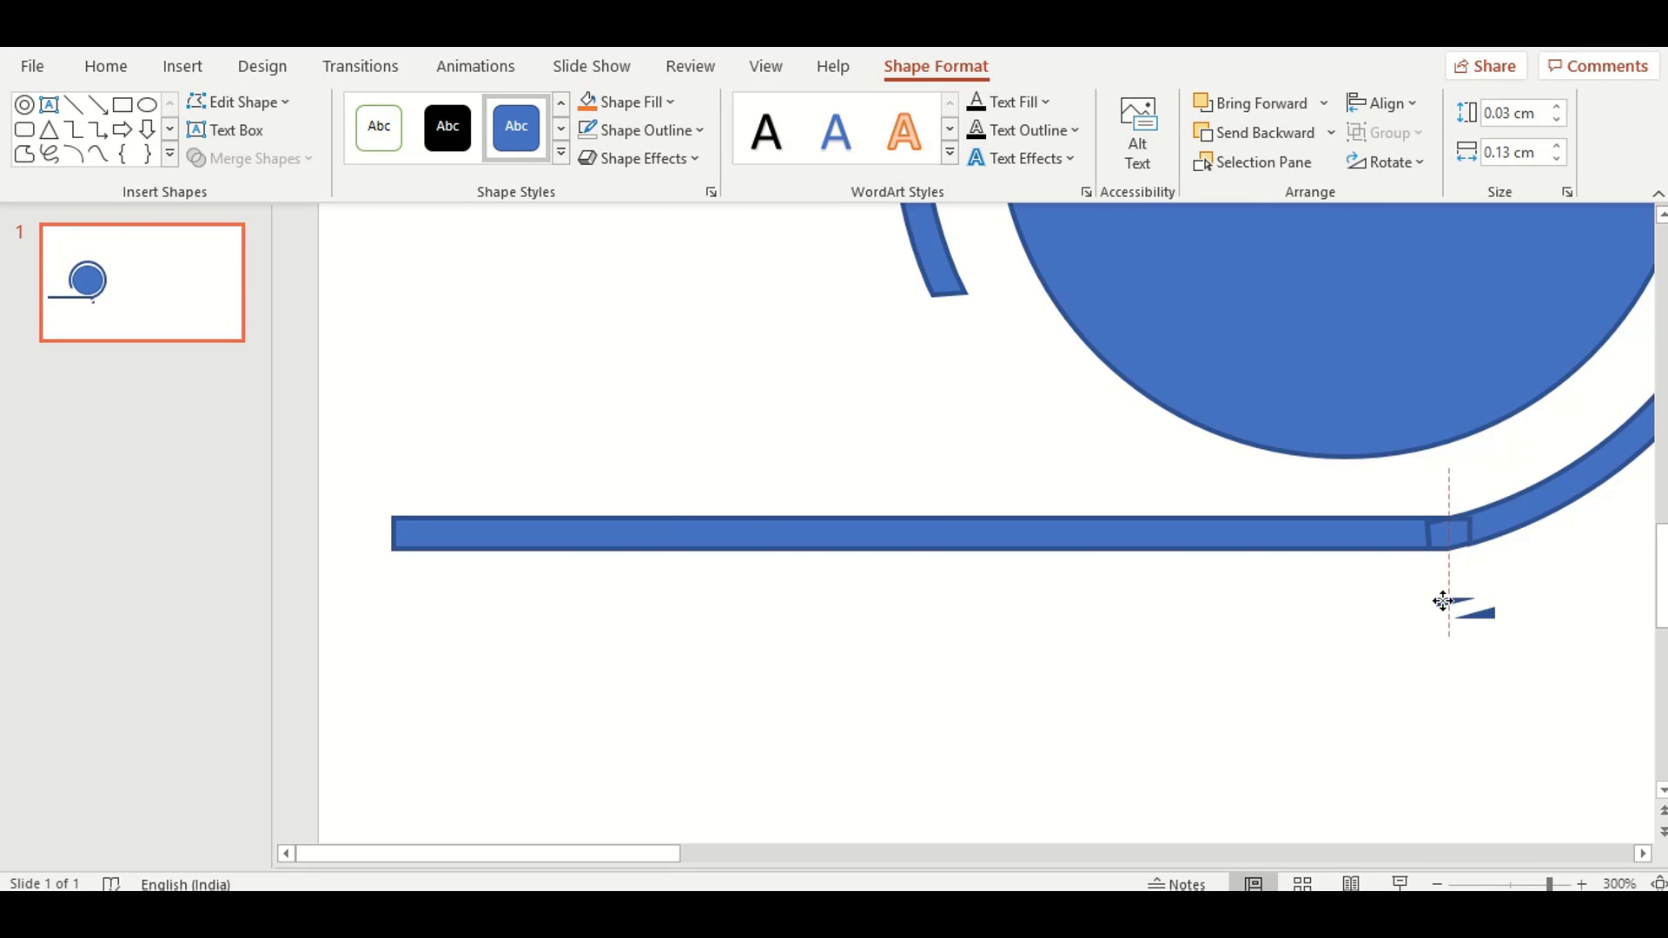
pyautogui.moveTo(1430, 556); pyautogui.dragTo(1459, 653)
pyautogui.click(1572, 641)
pyautogui.keyDown('ctrl'); pyautogui.scroll(-5, 1575, 629); pyautogui.keyUp('ctrl')
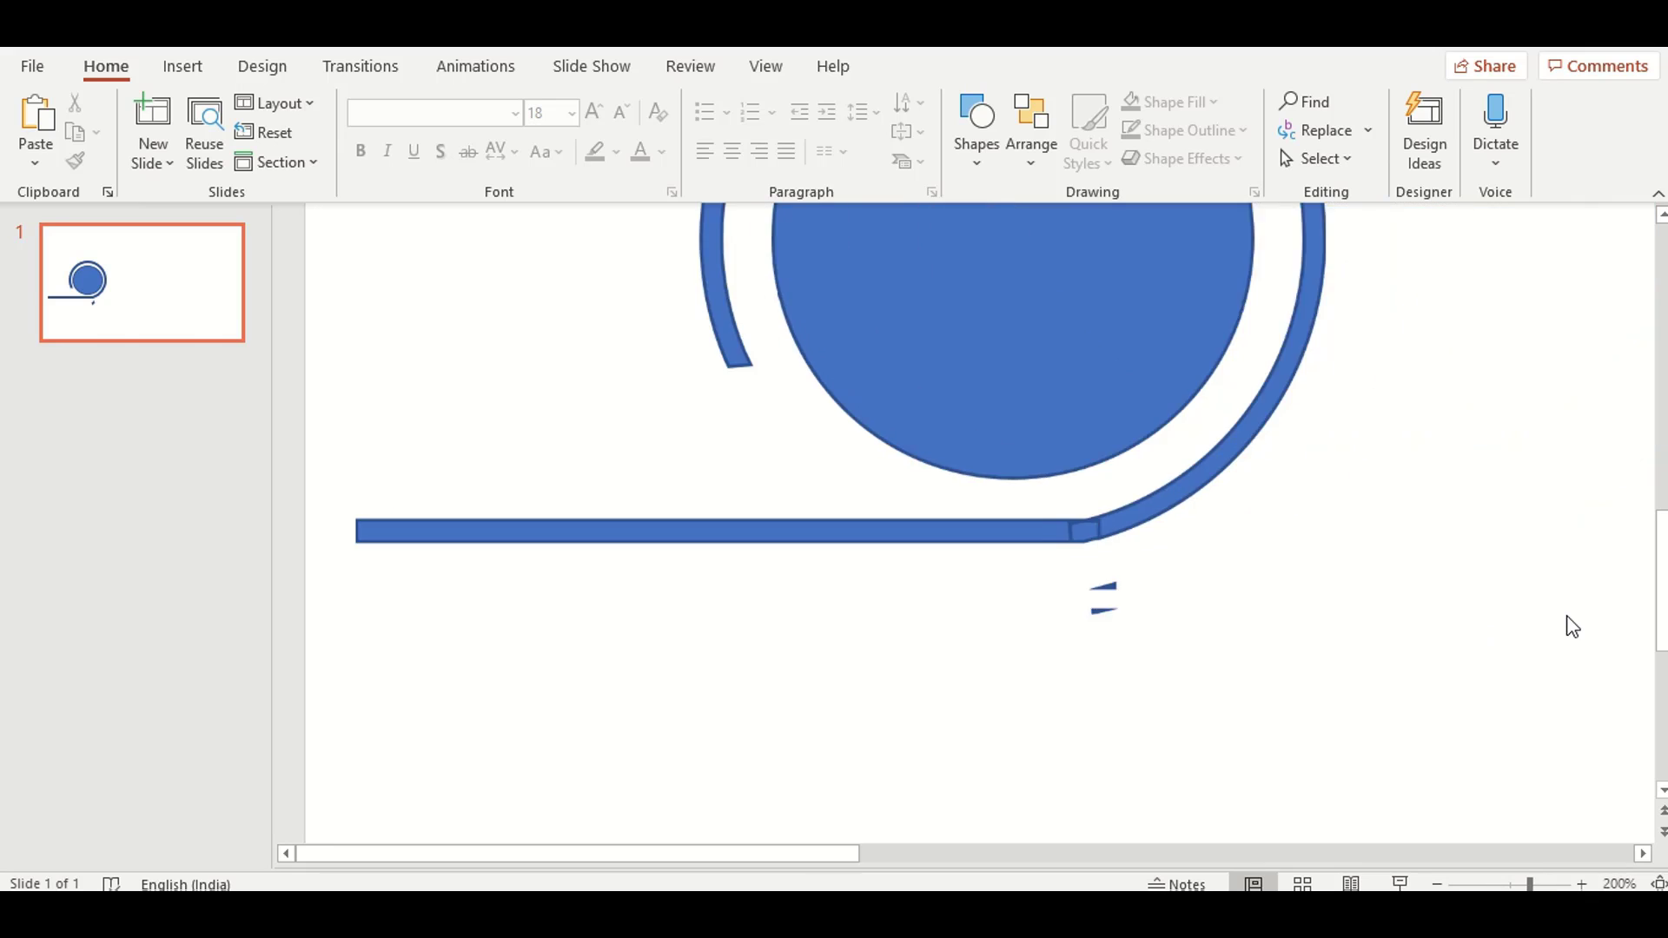
pyautogui.keyDown('ctrl'); pyautogui.scroll(-3, 1573, 625); pyautogui.keyUp('ctrl')
pyautogui.moveTo(793, 554); pyautogui.dragTo(999, 628)
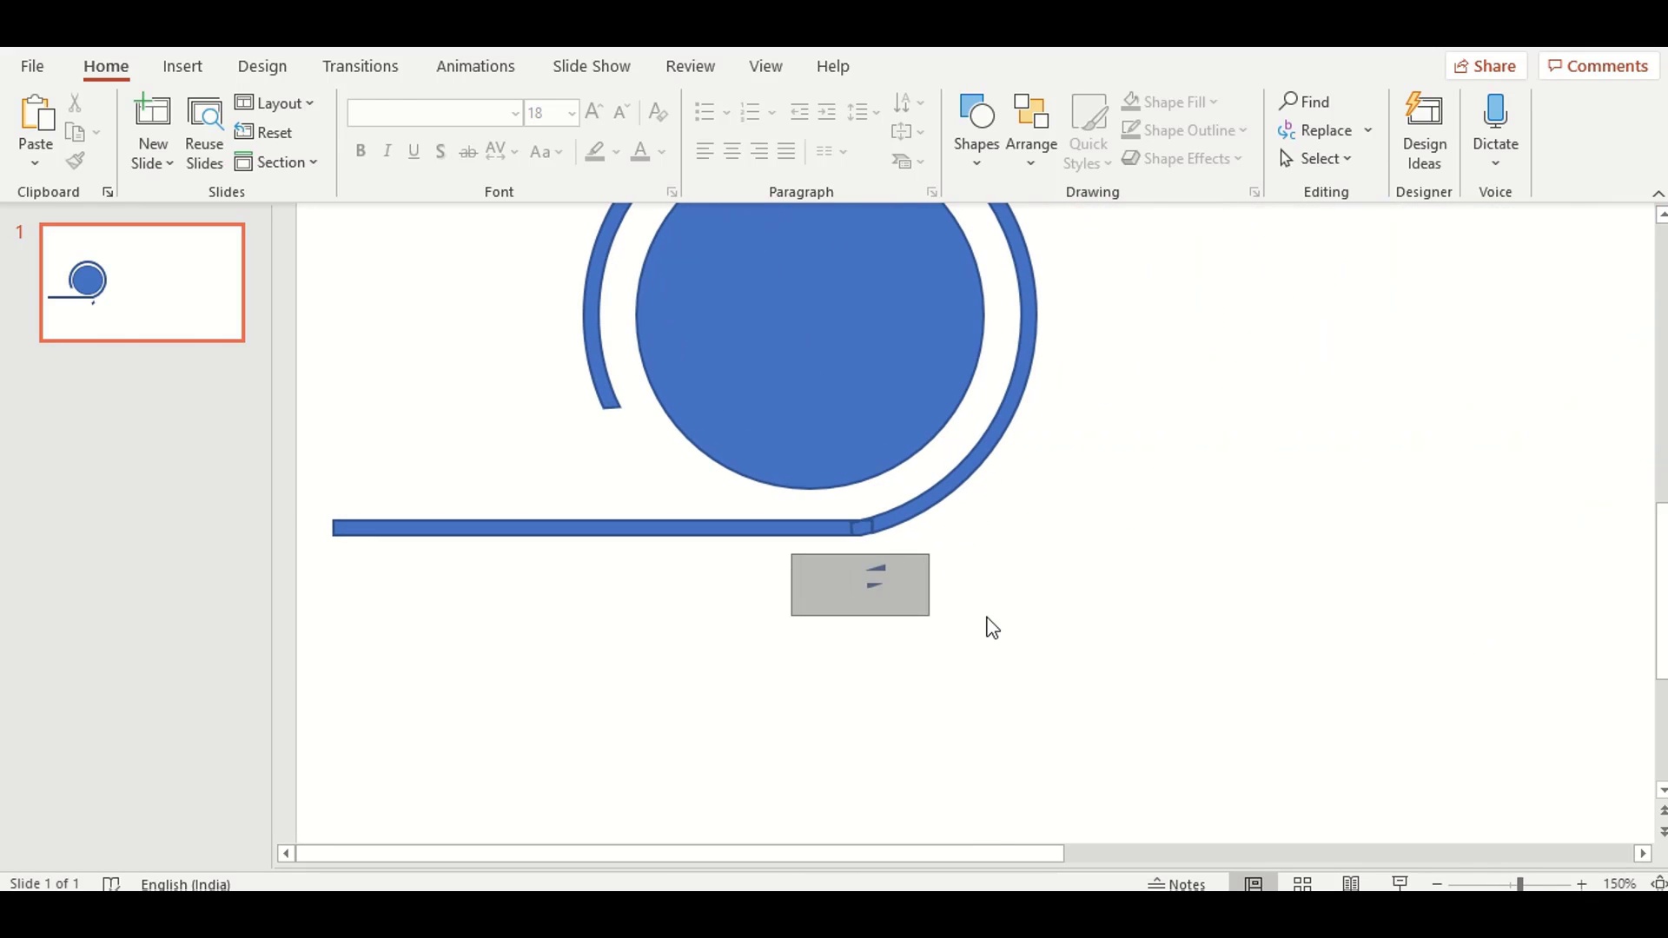
pyautogui.press('Delete')
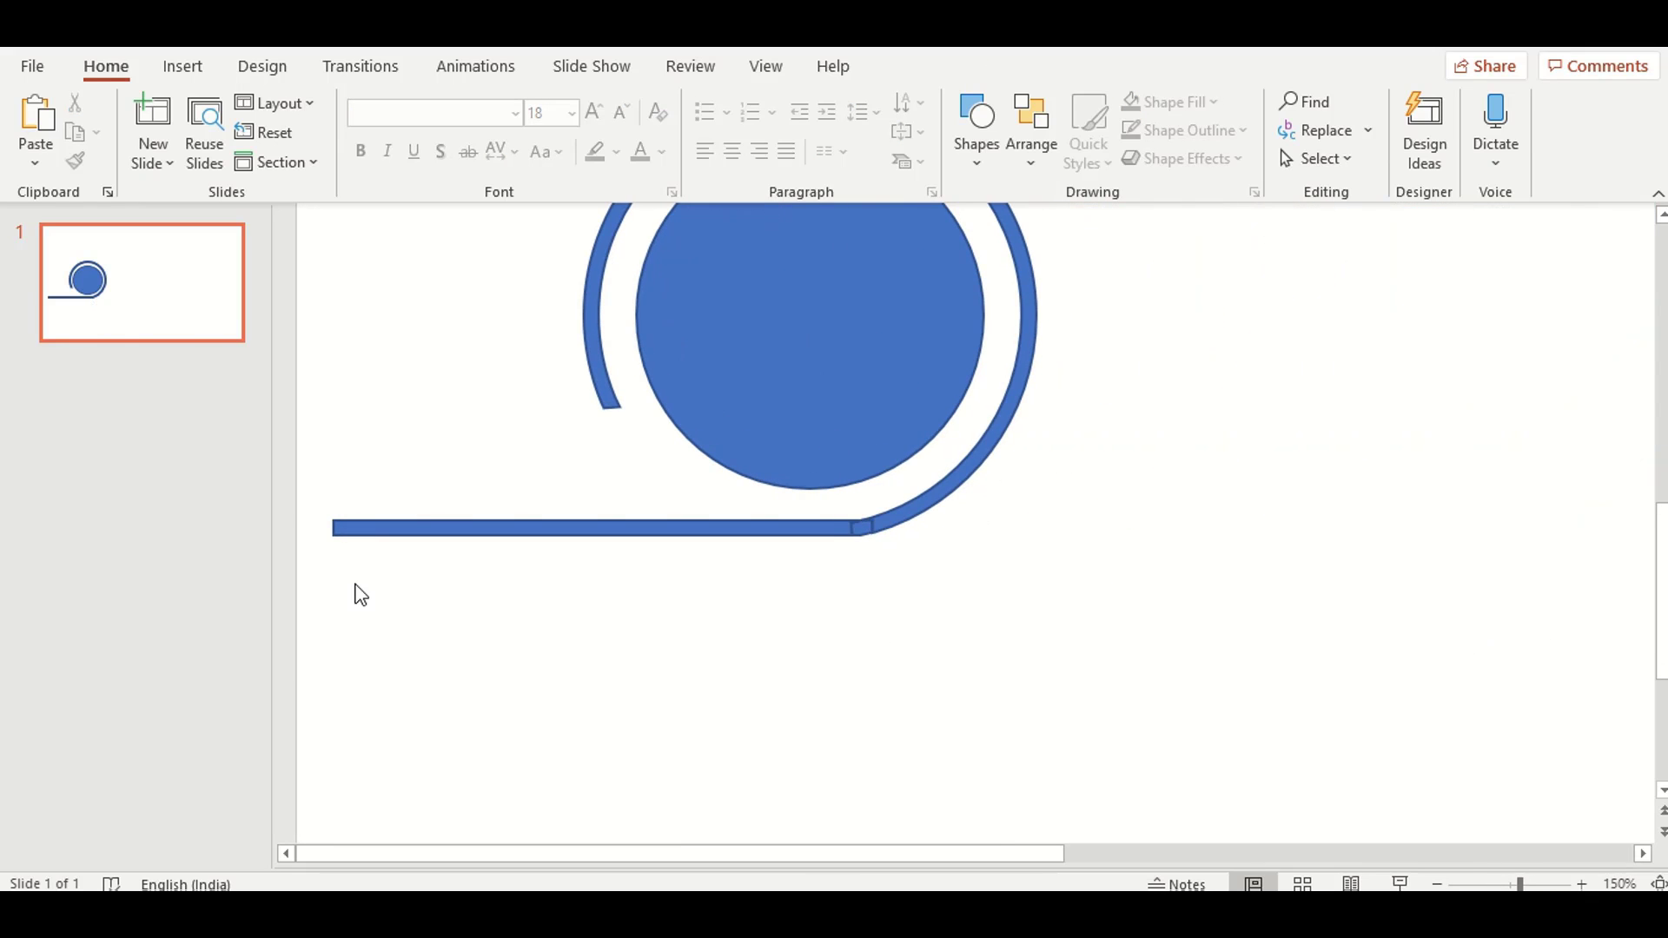
# Reduce the bottom bar's width to 6.8 cm with the Width spinner, replacing a manual resize.
pyautogui.click(335, 530)
pyautogui.moveTo(332, 532); pyautogui.dragTo(427, 530)
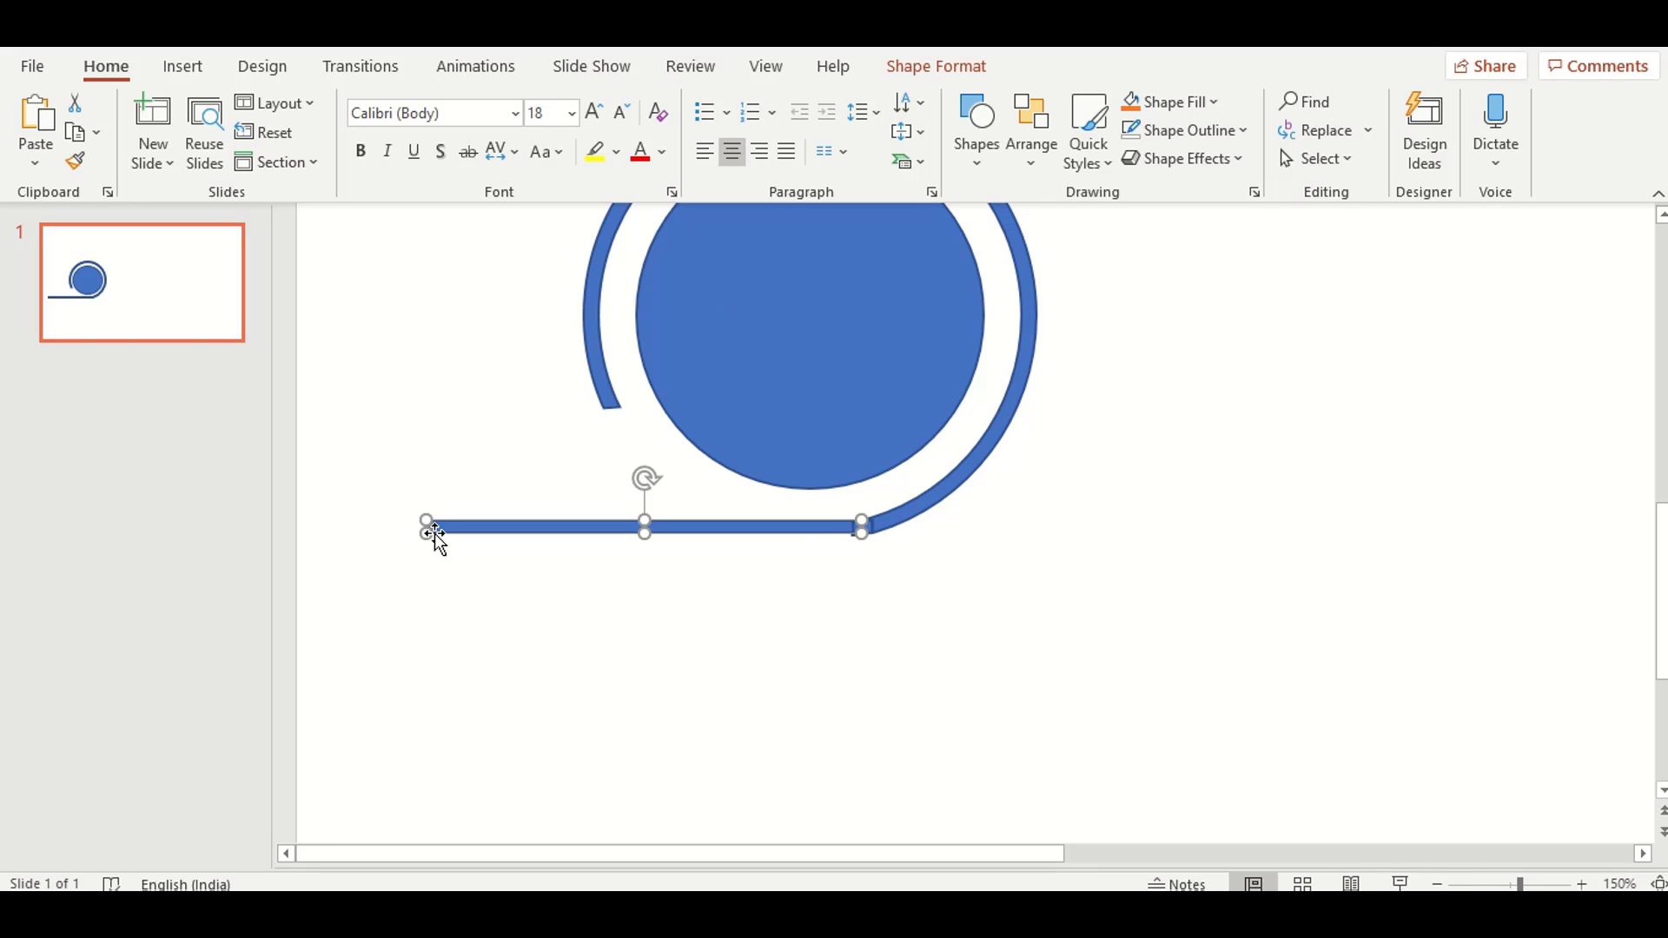
pyautogui.click(772, 609)
pyautogui.hotkey('ctrl', 'z')
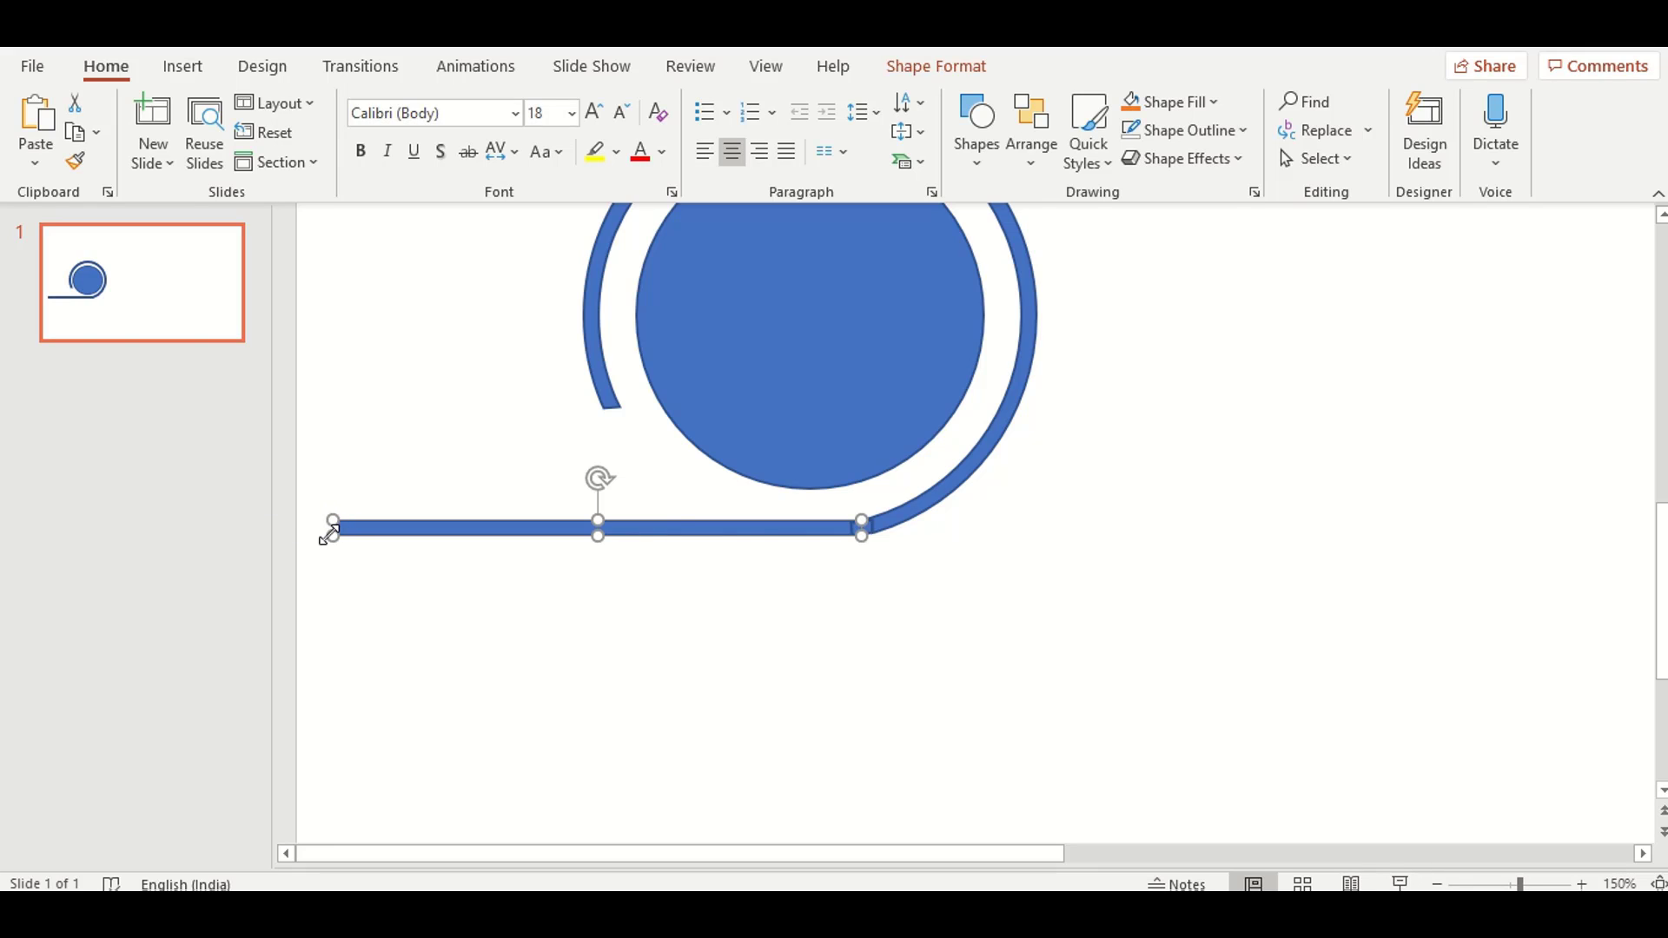
pyautogui.click(926, 70)
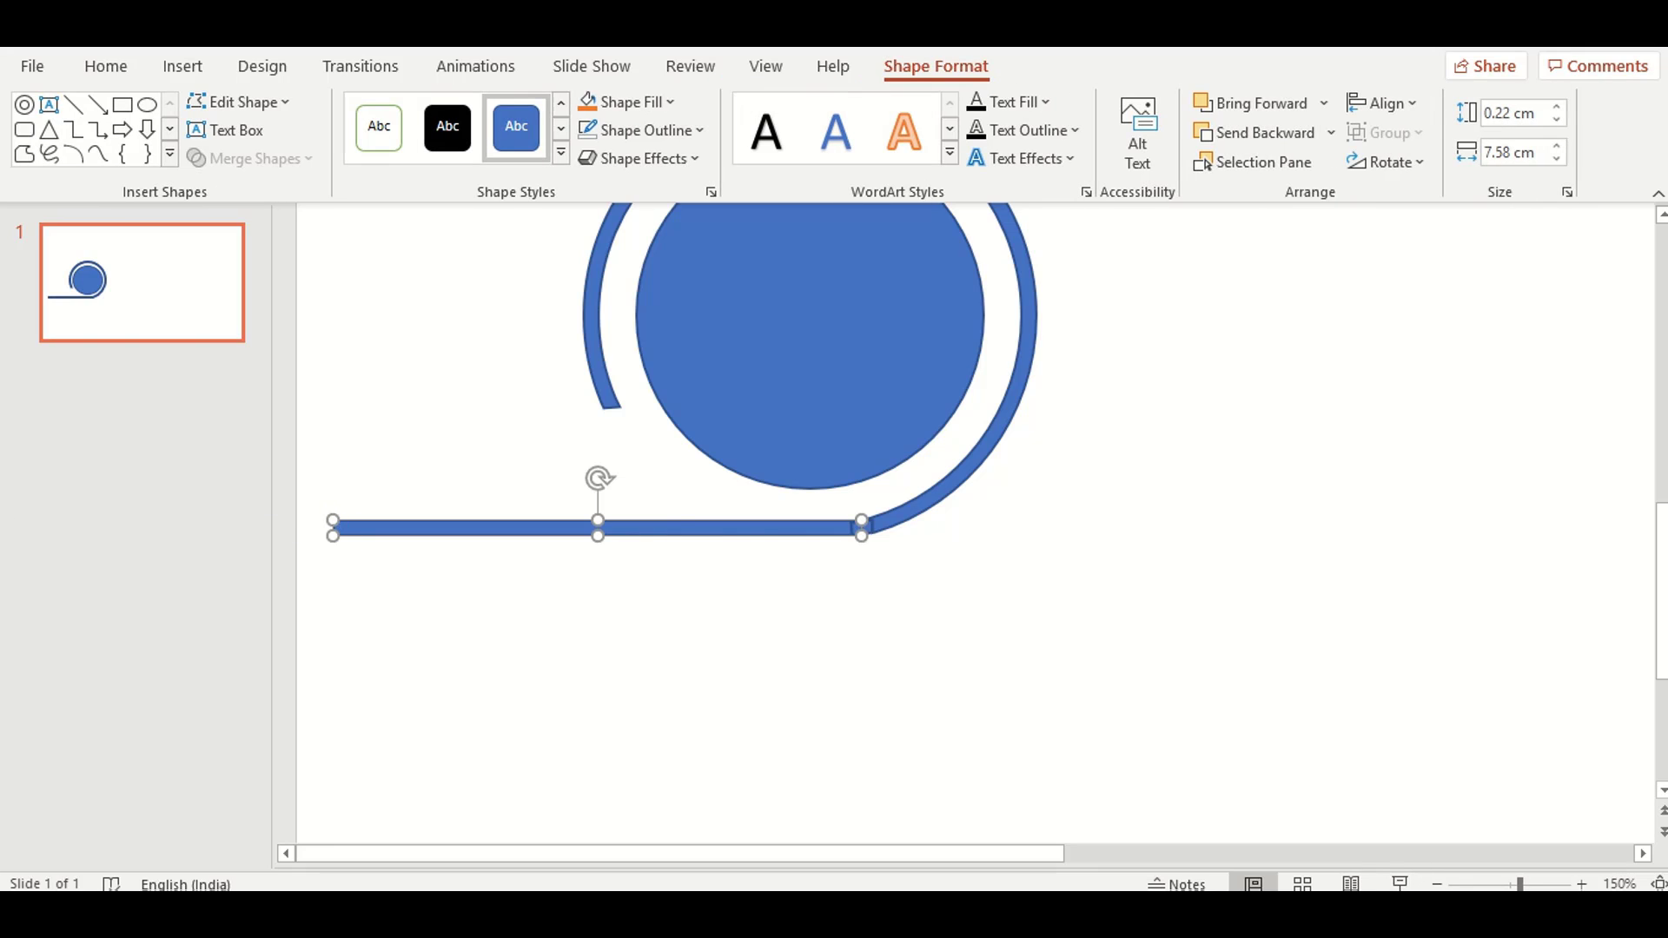
pyautogui.click(1559, 160)
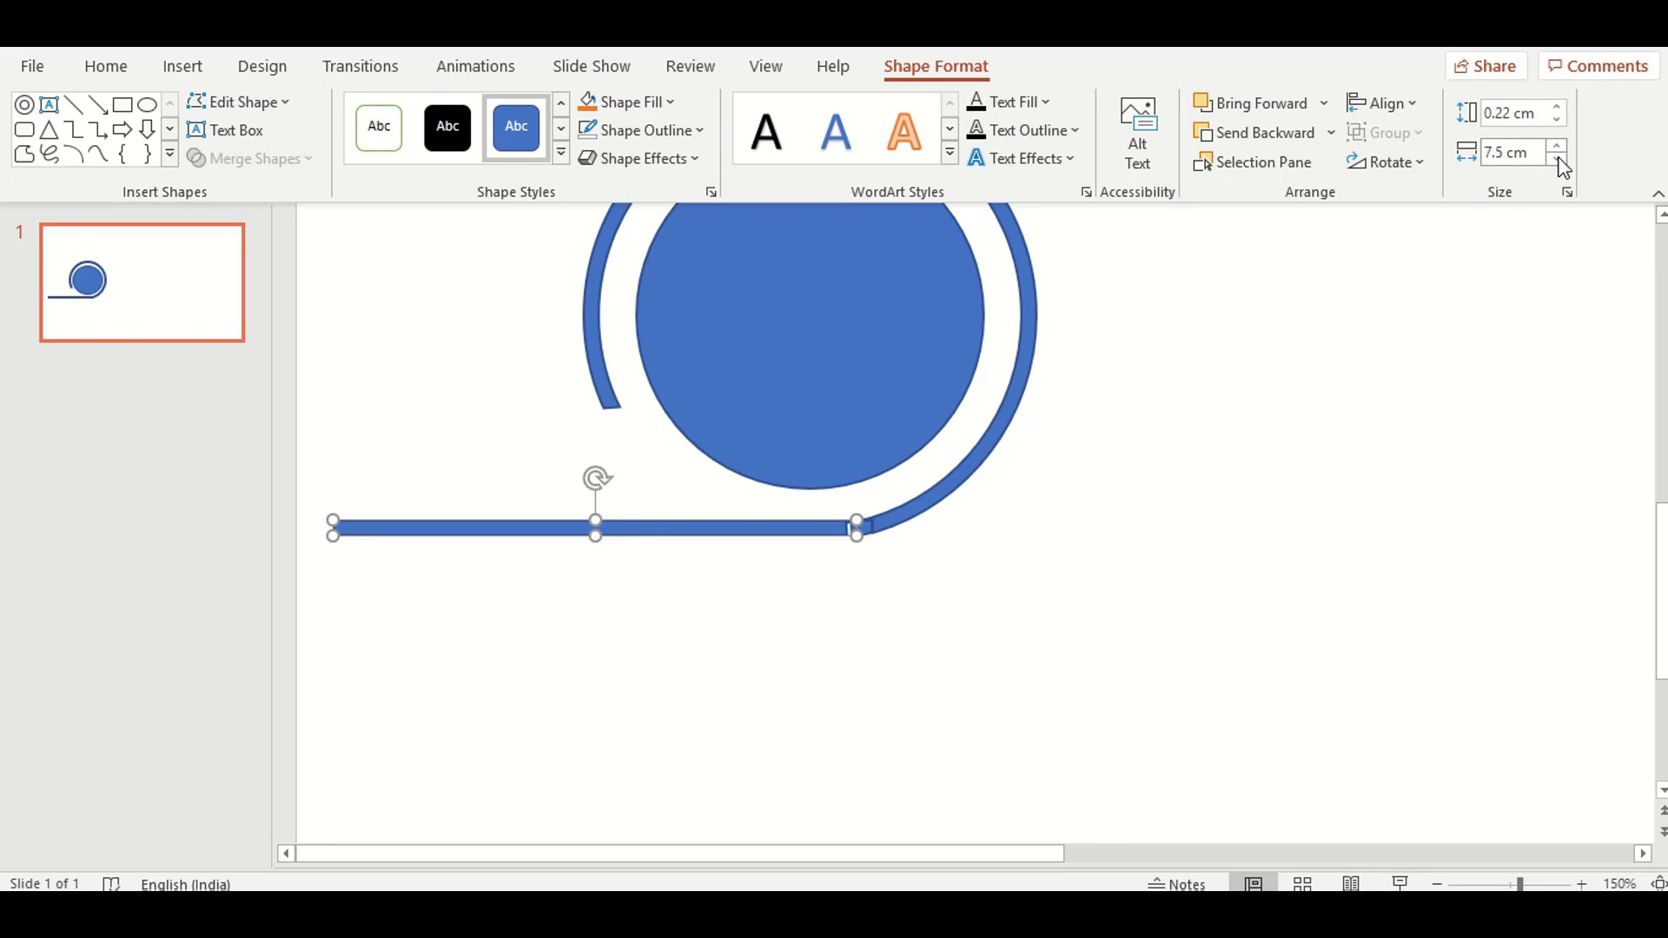
pyautogui.click(1559, 160)
pyautogui.click(1559, 160)
pyautogui.click(1559, 160)
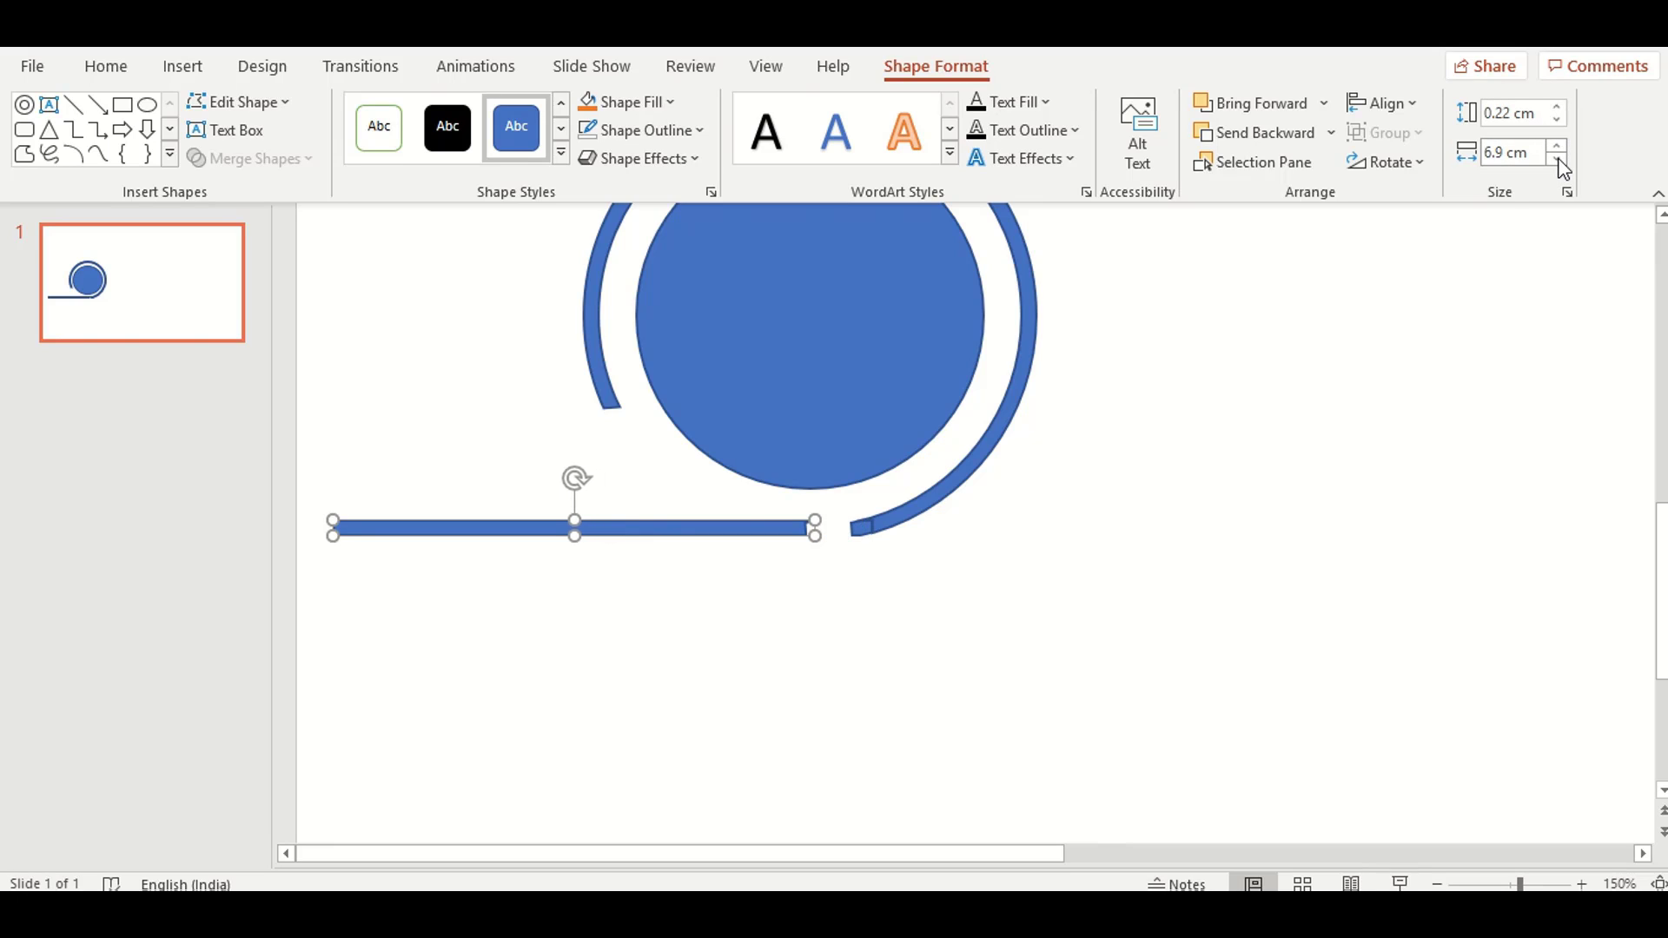
pyautogui.click(1559, 159)
# Move the bar to meet the arc's end and shorten it from the left to 5.14 cm.
pyautogui.moveTo(650, 527); pyautogui.dragTo(705, 527)
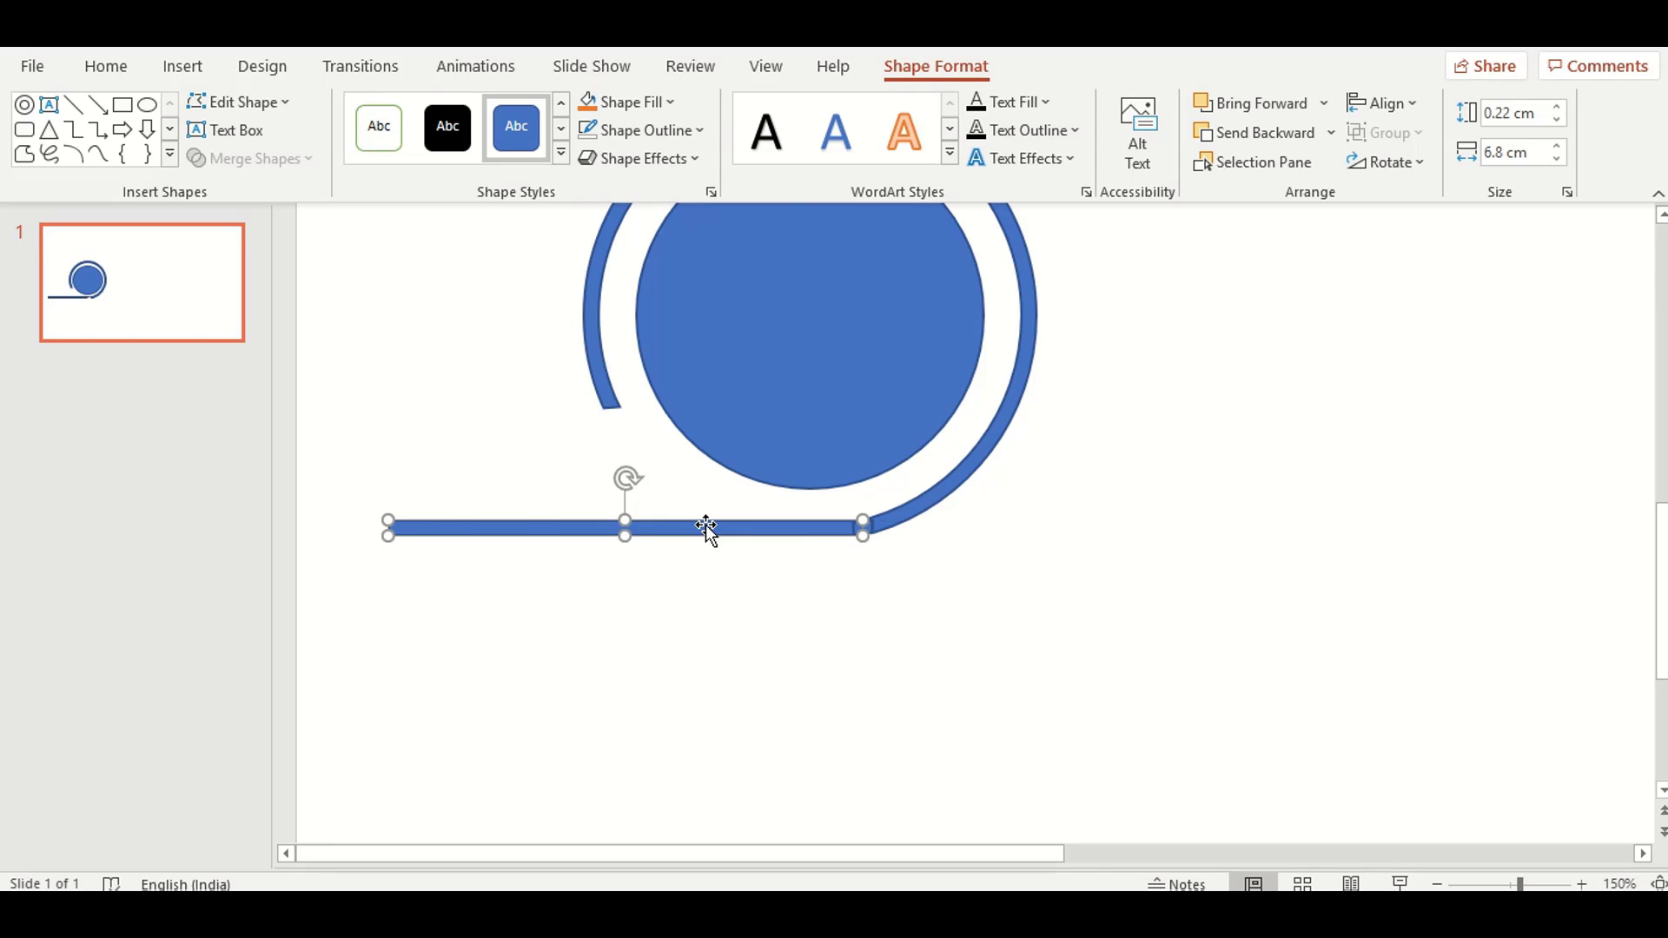
pyautogui.moveTo(389, 533); pyautogui.dragTo(457, 532)
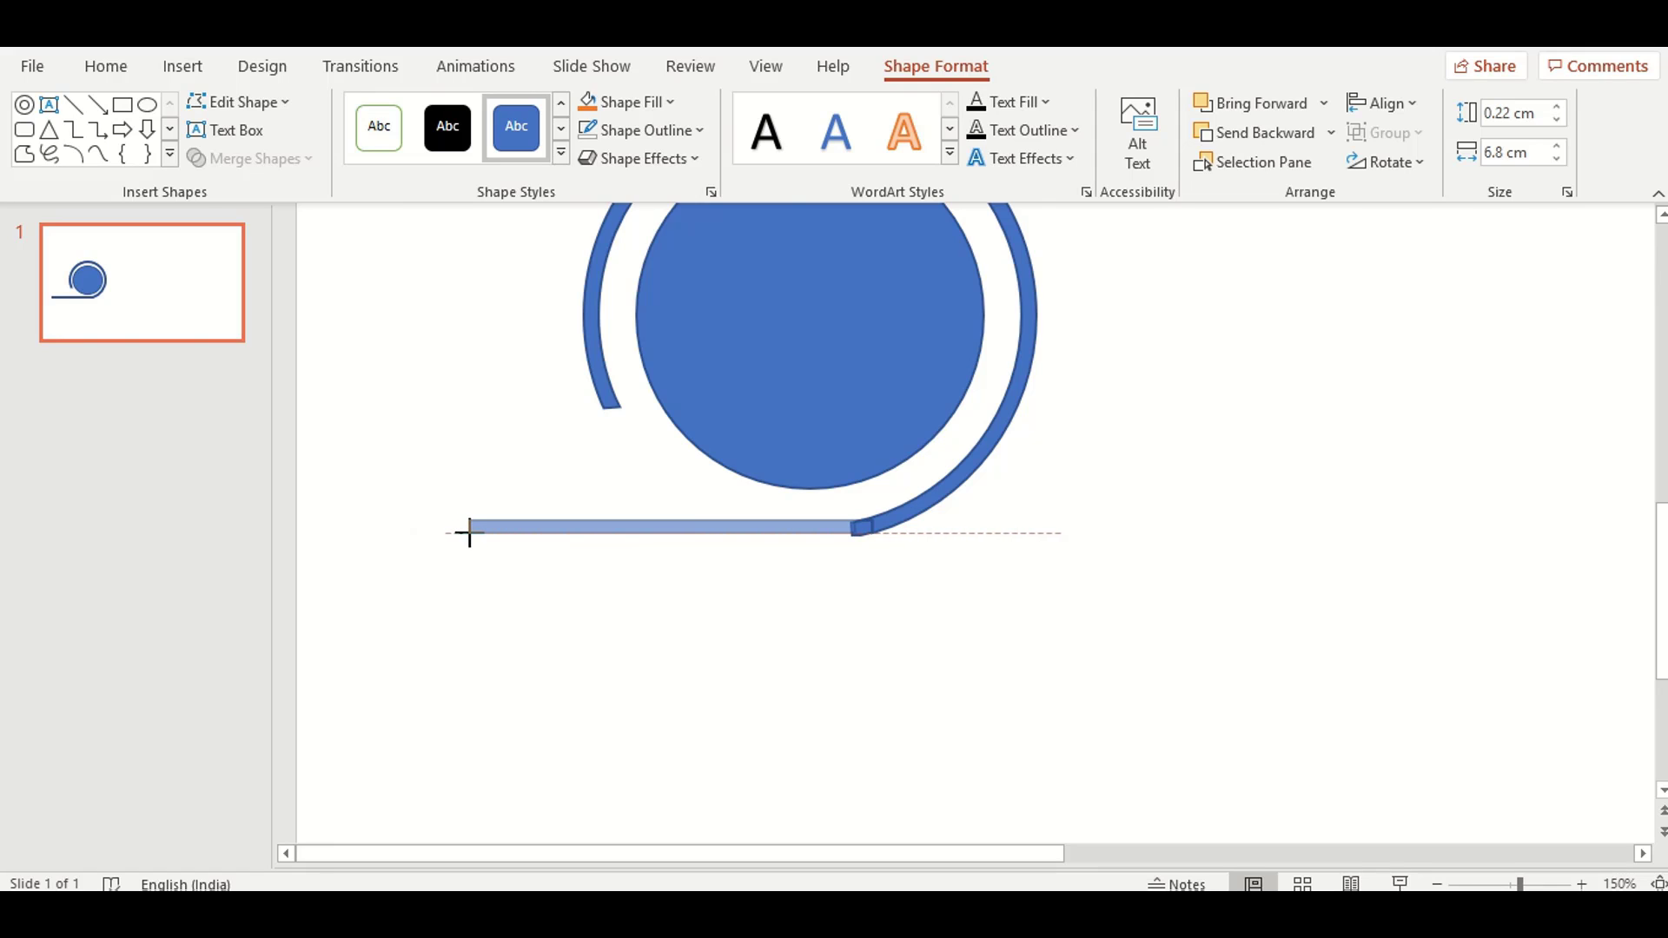
pyautogui.moveTo(503, 532); pyautogui.dragTo(503, 532)
pyautogui.click(693, 552)
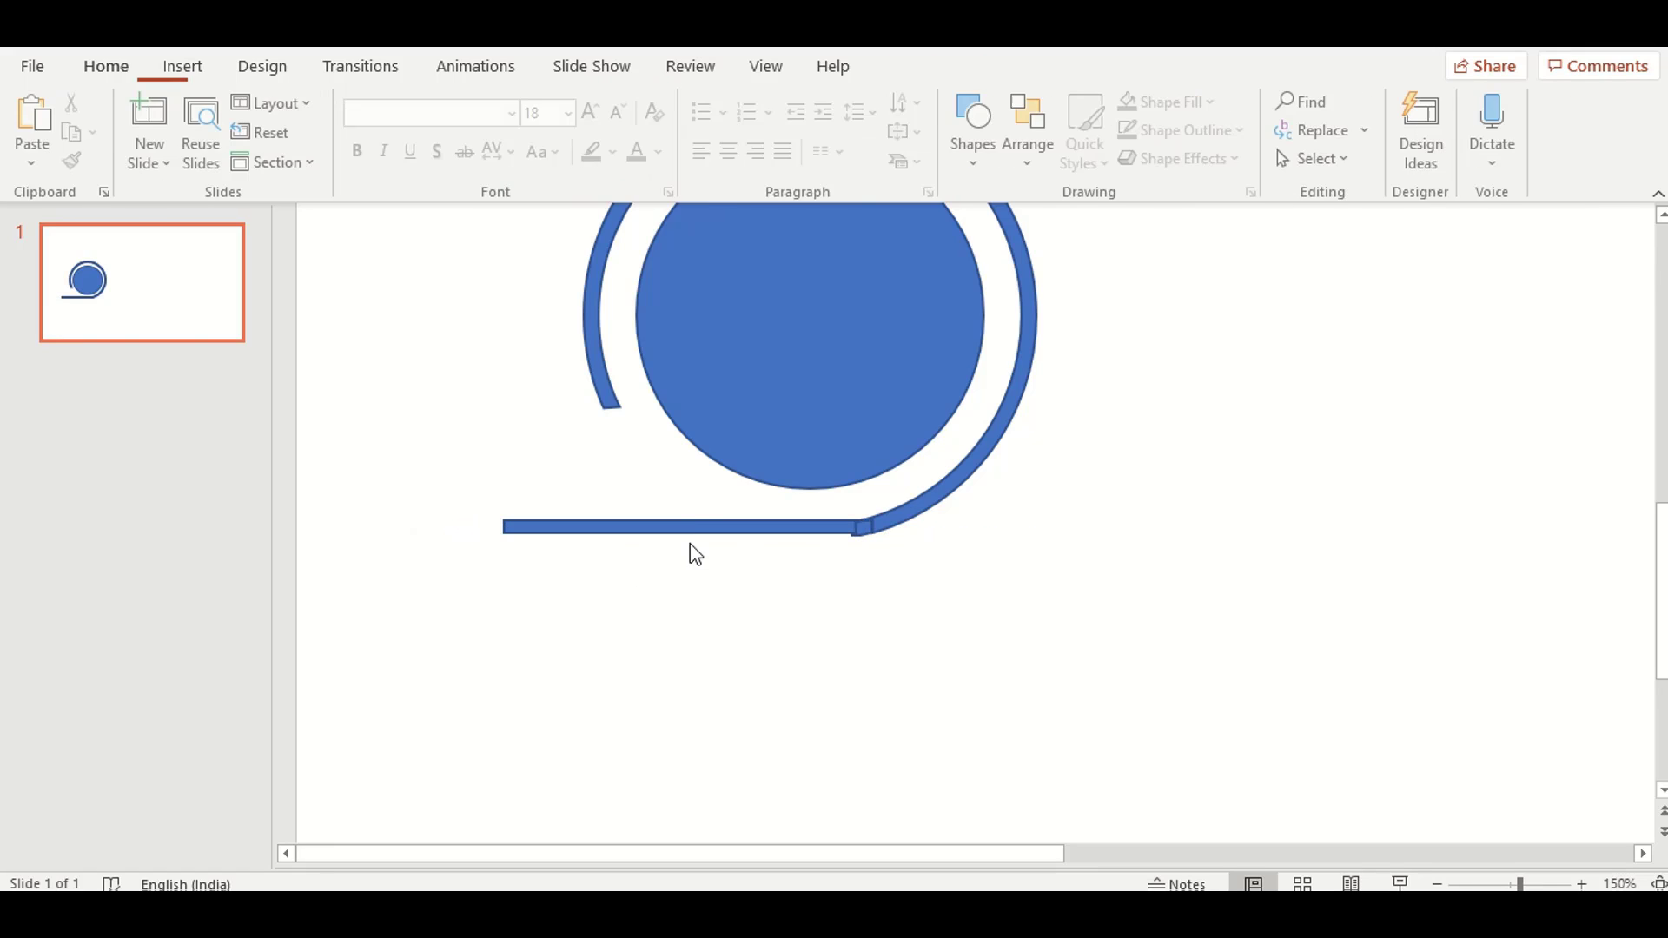
pyautogui.doubleClick(702, 525)
pyautogui.moveTo(681, 532); pyautogui.dragTo(678, 538)
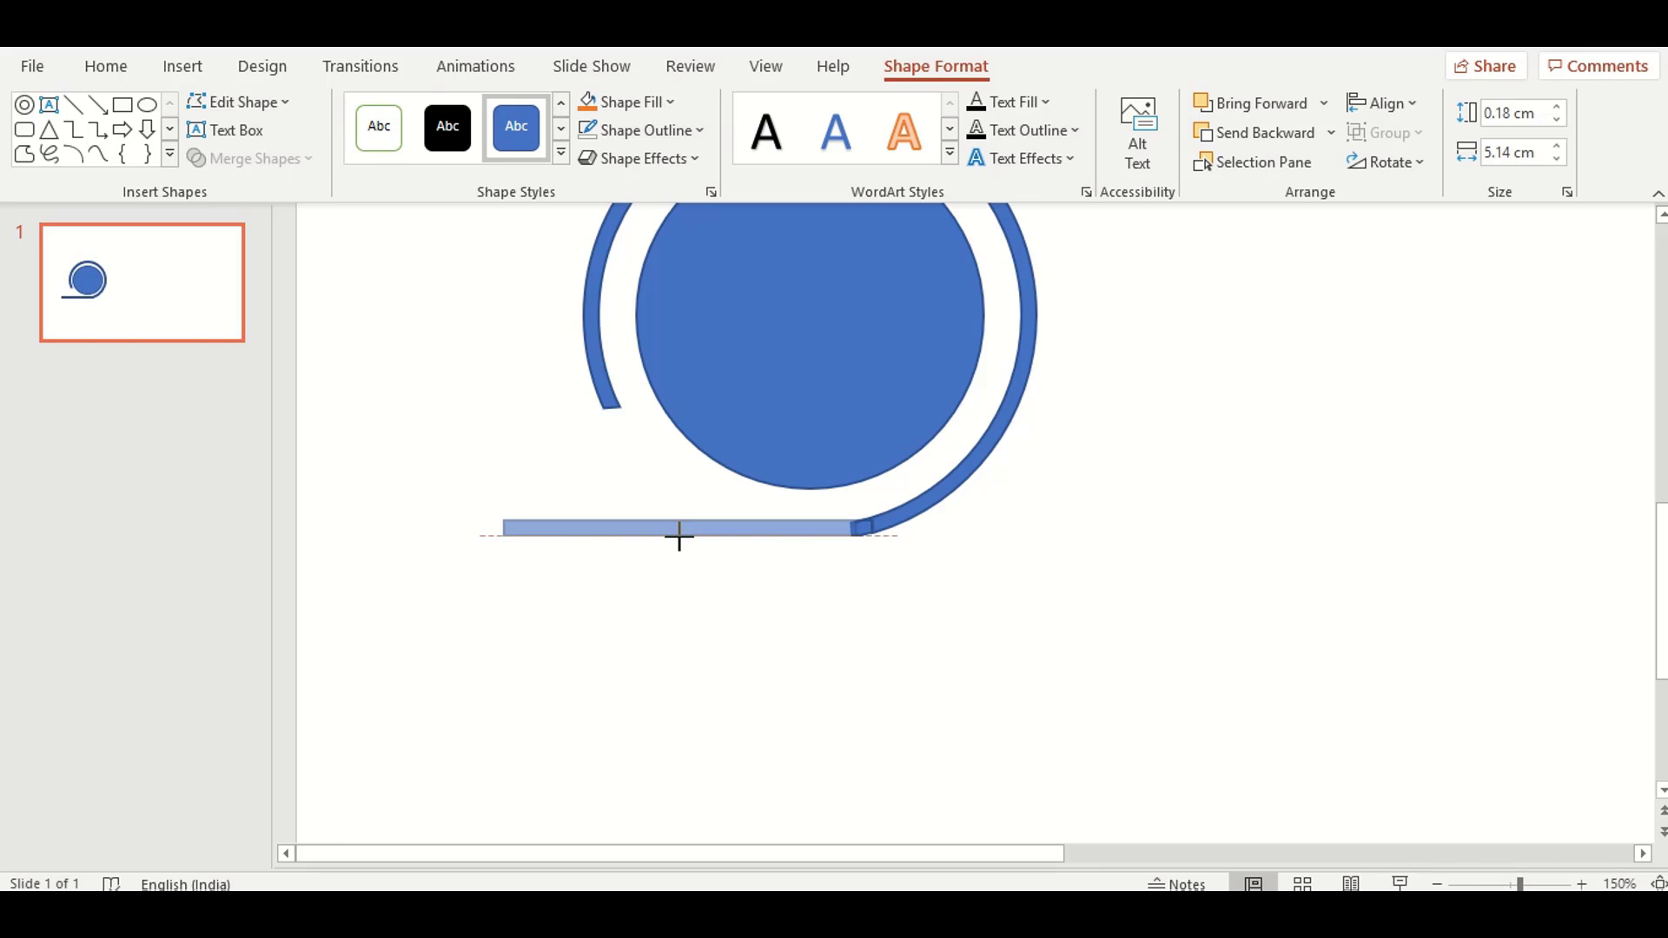
pyautogui.click(787, 591)
pyautogui.click(761, 529)
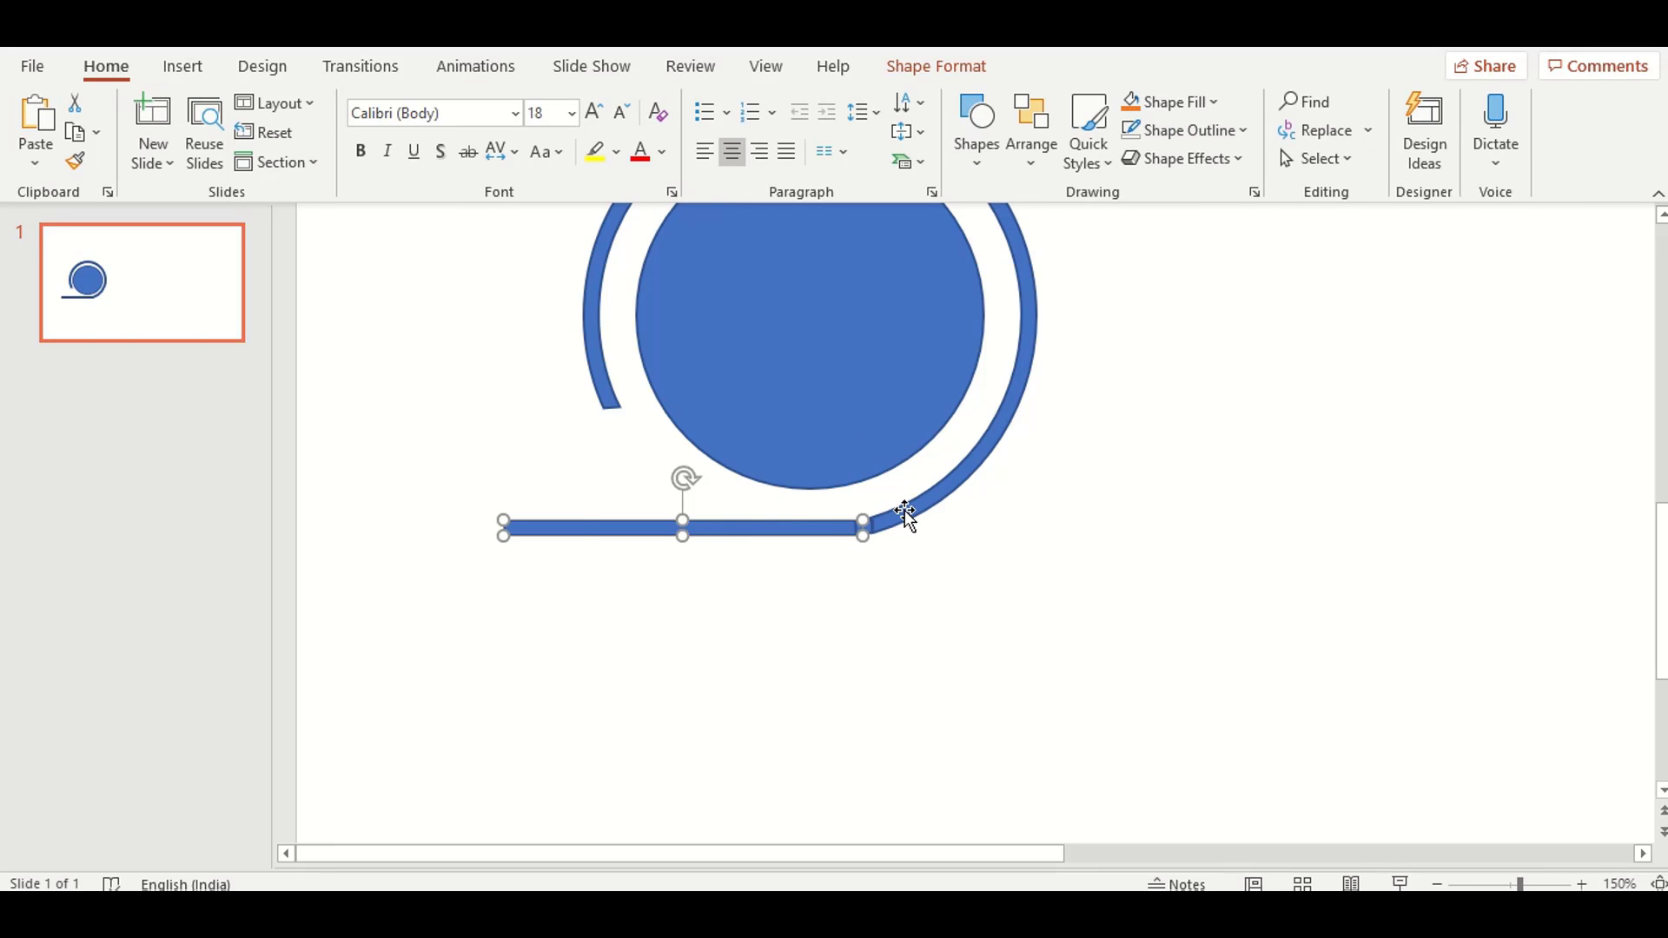
# Set No Outline on the bar, outer arc, inner circle and the joint piece.
pyautogui.keyDown('shift'); pyautogui.click(921, 520); pyautogui.keyUp('shift')
pyautogui.keyDown('shift'); pyautogui.click(800, 309); pyautogui.keyUp('shift')
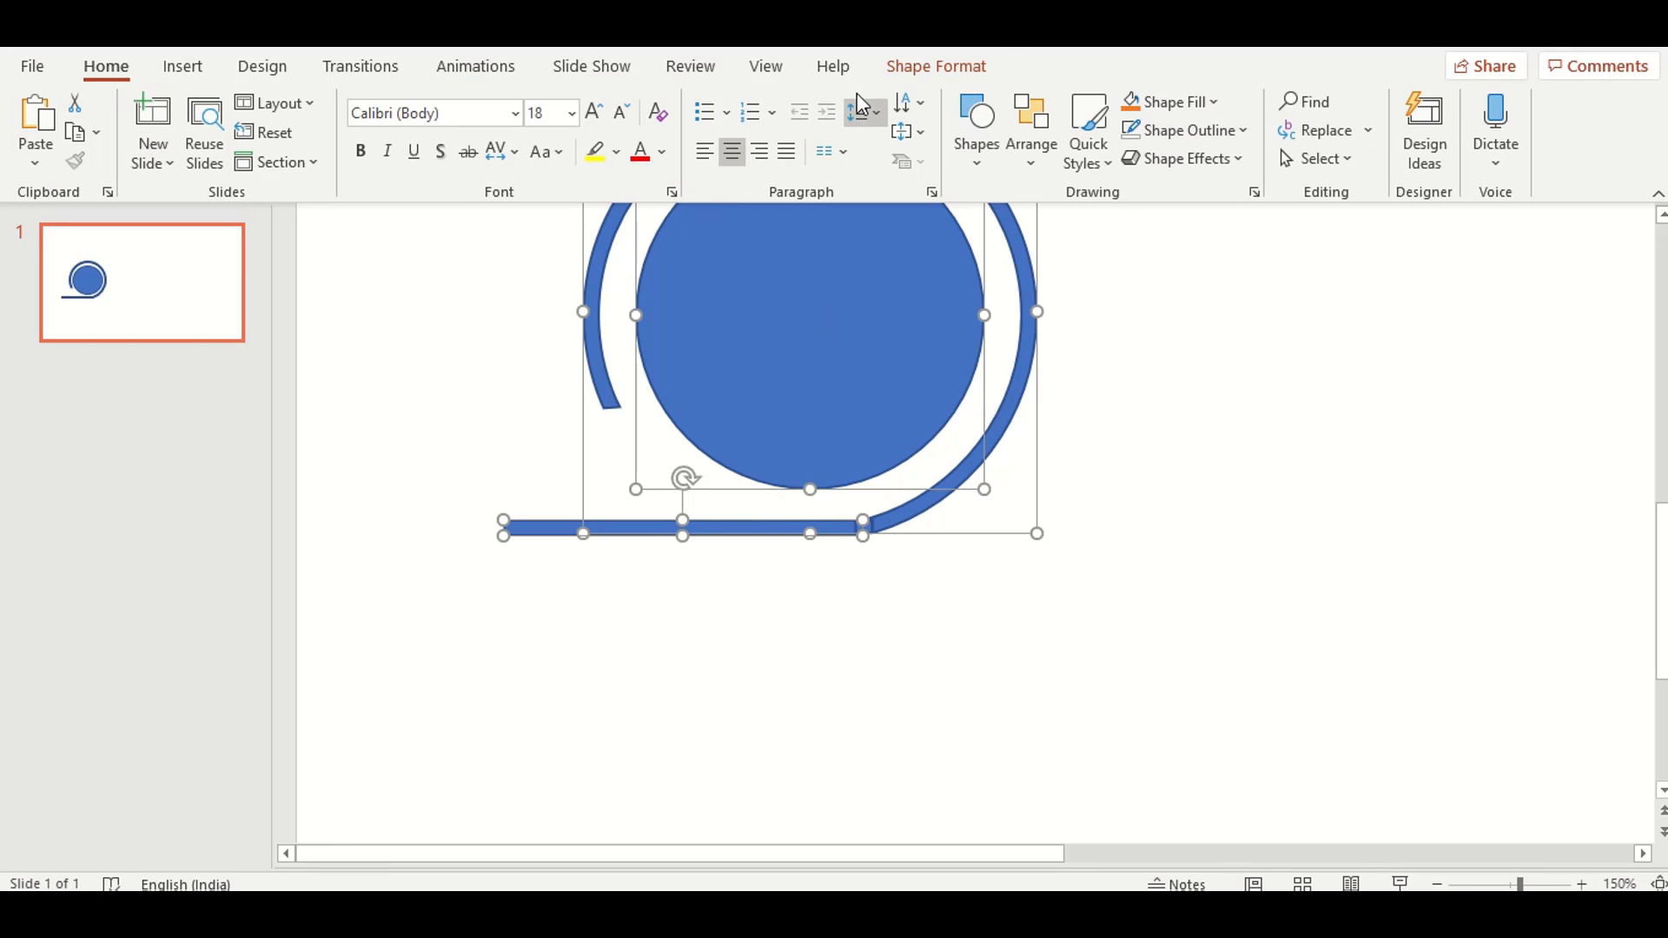
pyautogui.click(895, 72)
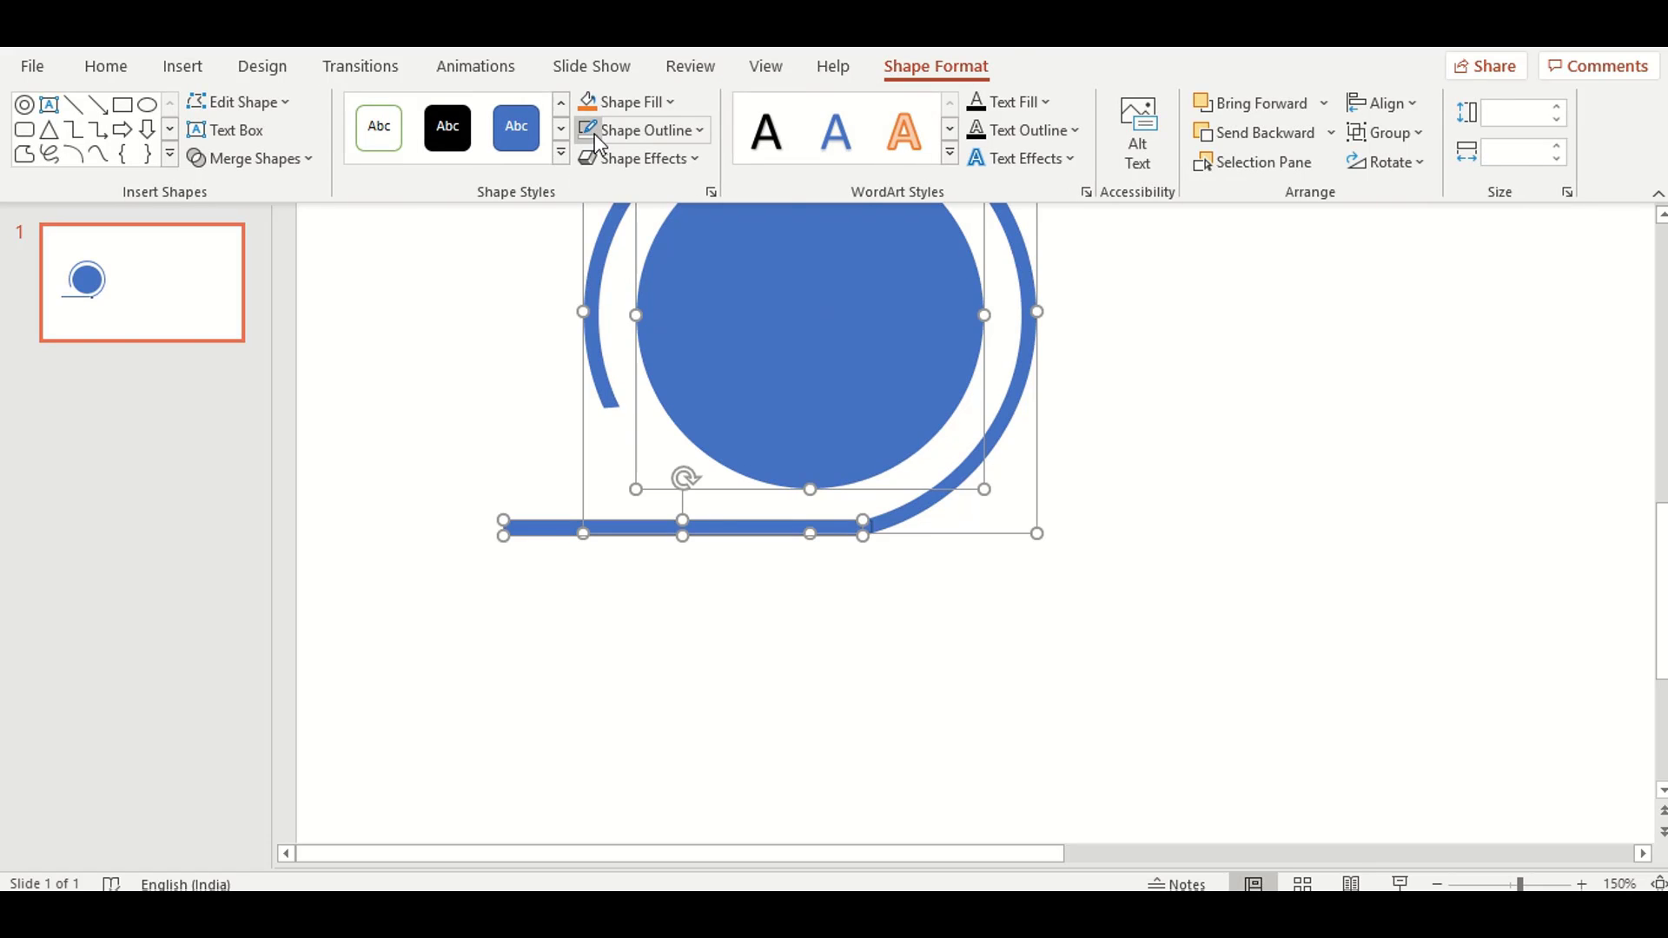
pyautogui.click(1111, 546)
pyautogui.click(863, 527)
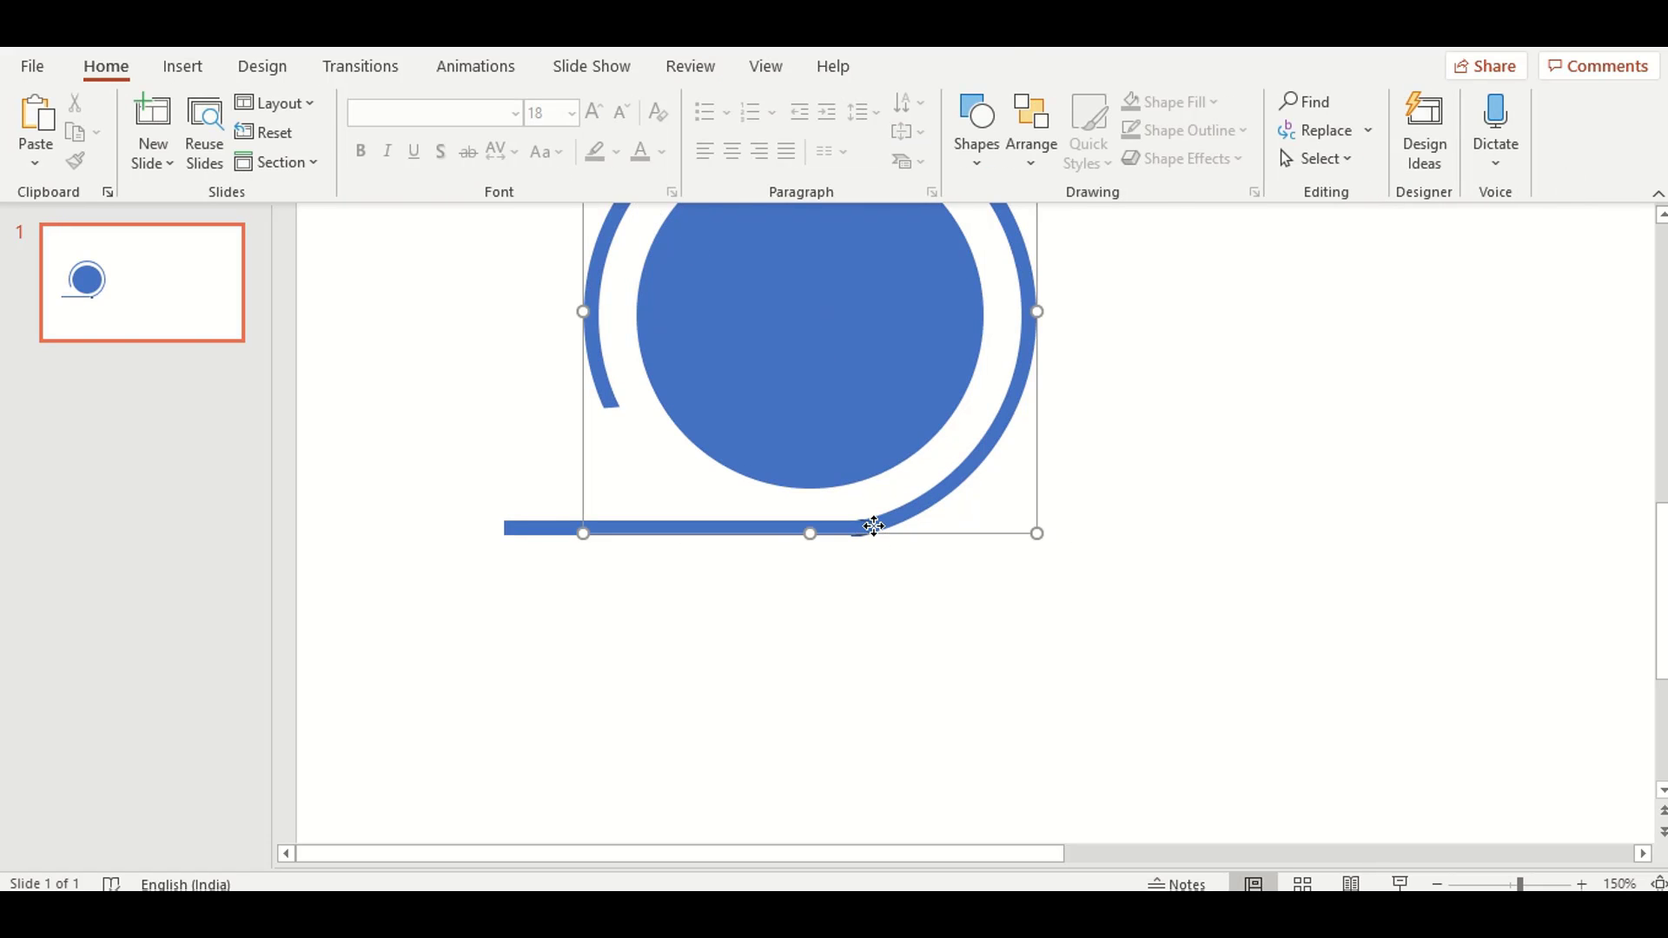
pyautogui.click(865, 526)
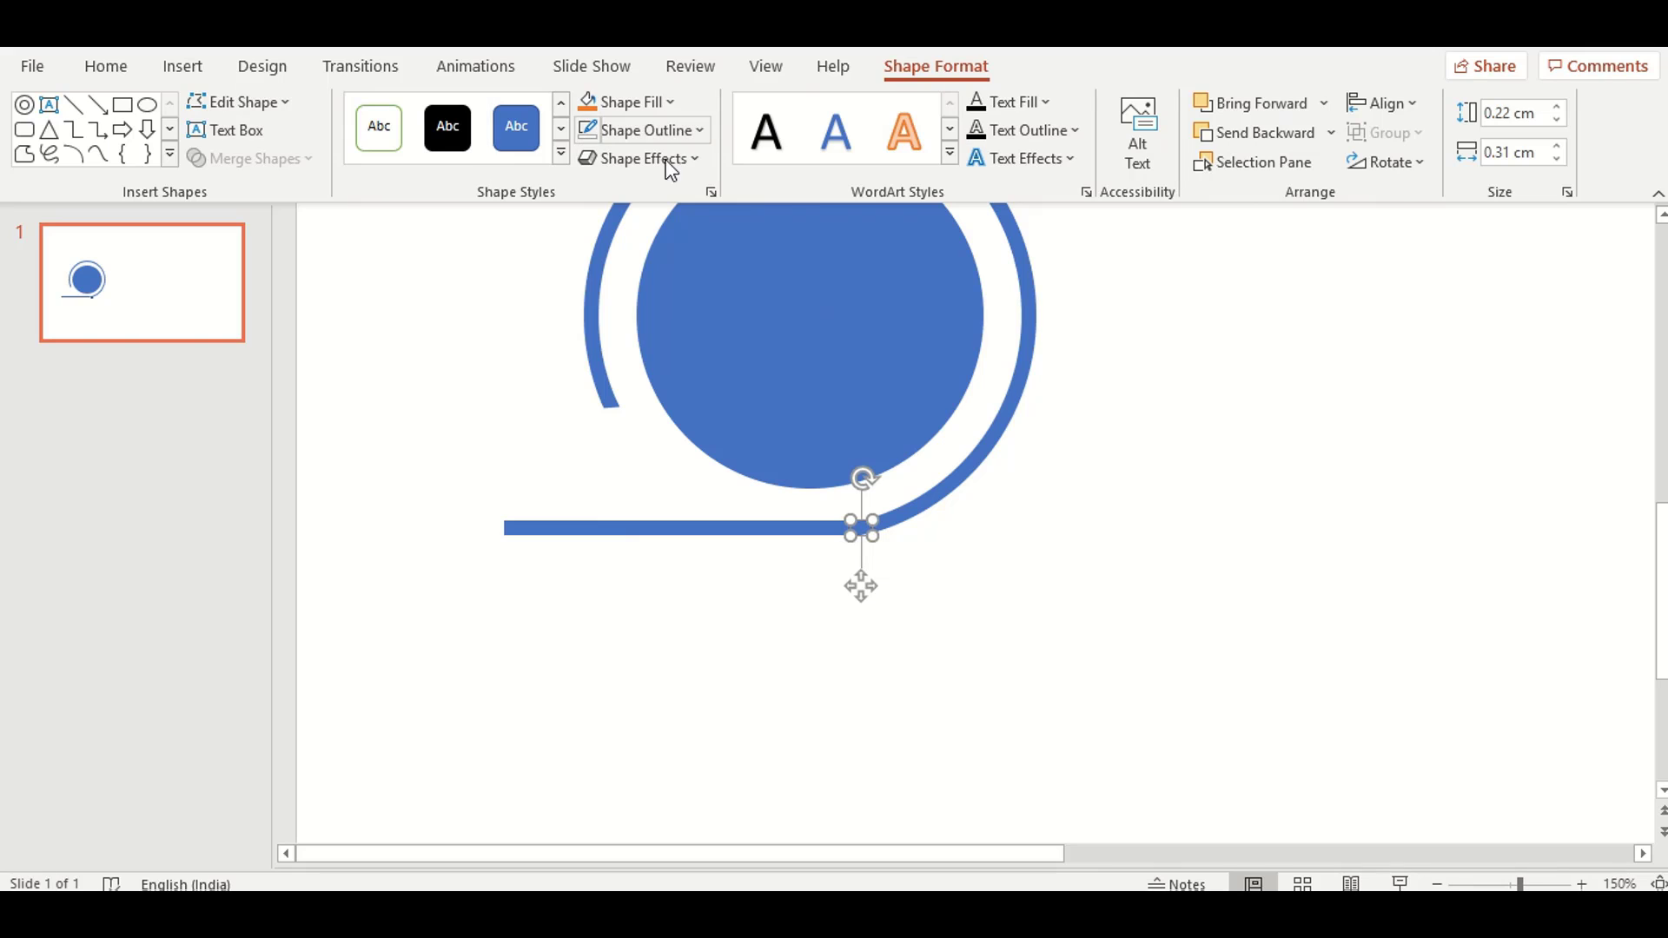
pyautogui.click(1155, 559)
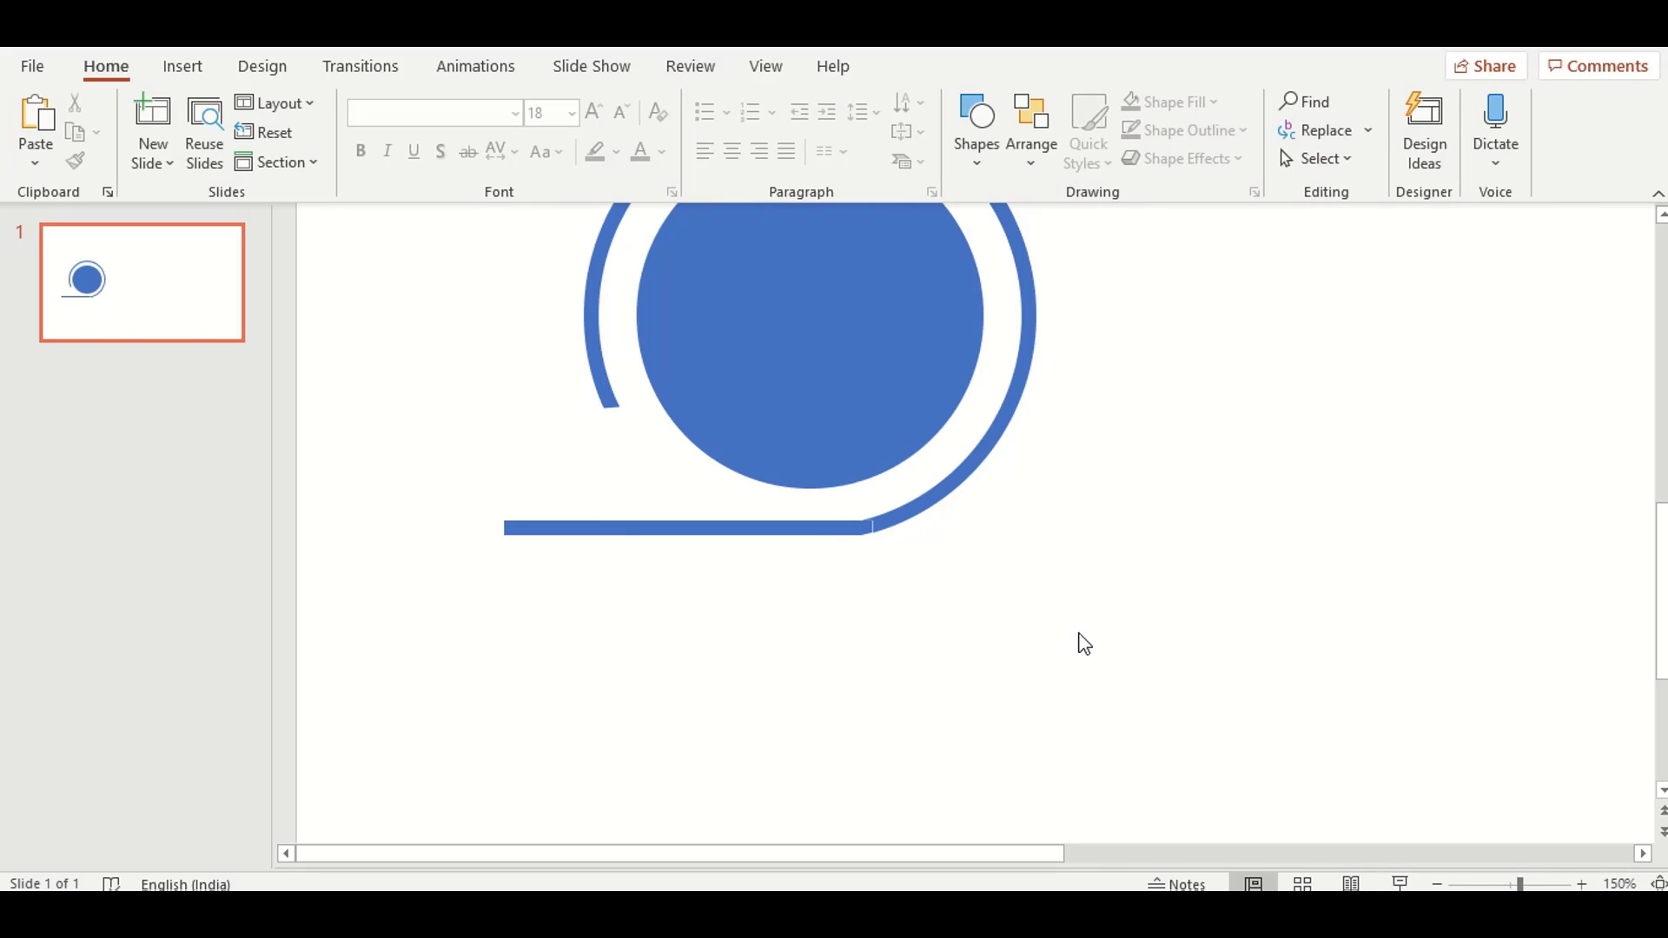
pyautogui.scroll(-5, 1091, 634)
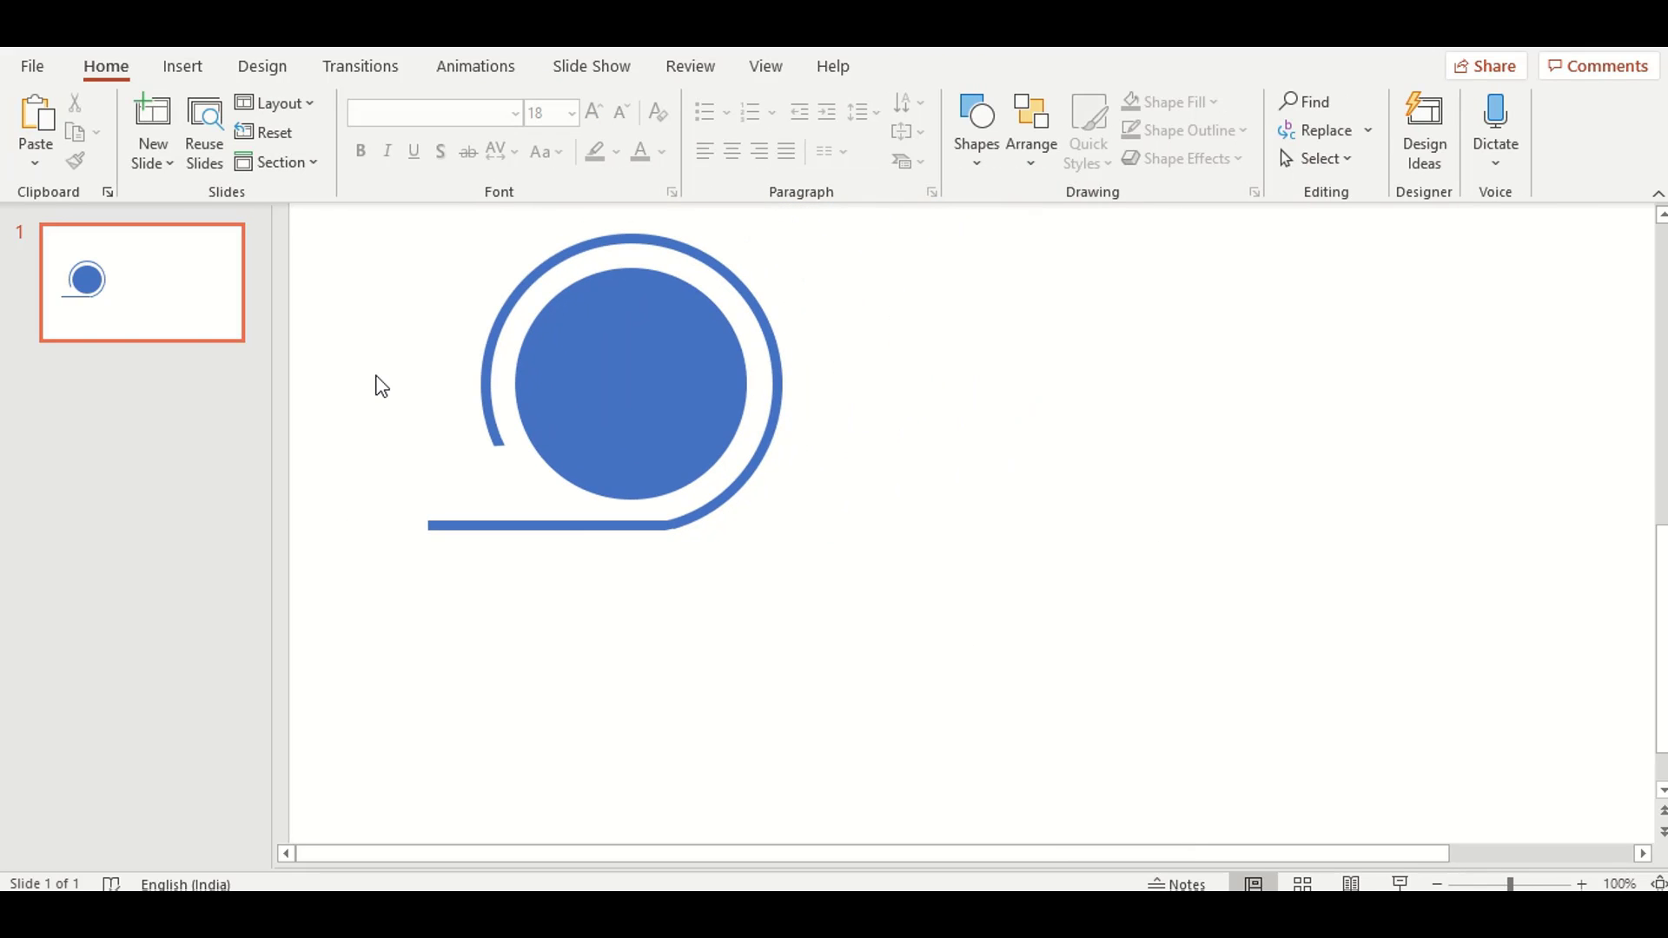
pyautogui.scroll(-3, 382, 387)
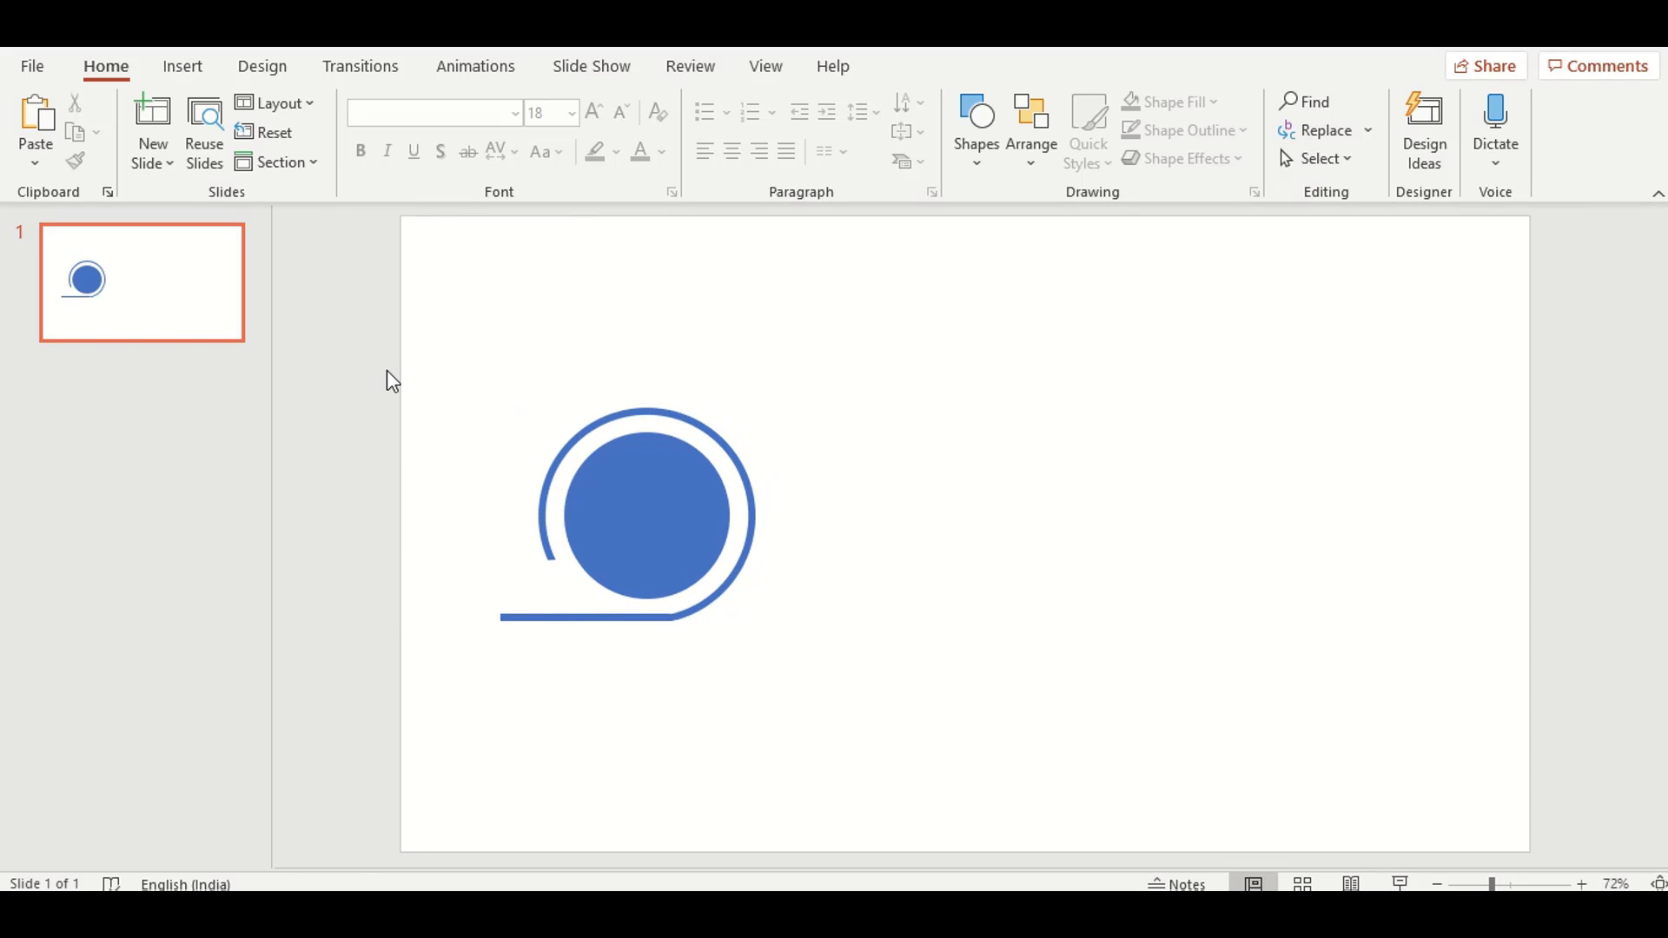
pyautogui.moveTo(388, 372); pyautogui.dragTo(880, 698)
# Draw an isosceles triangle, rotate it to point down-left, and narrow it near the arc.
pyautogui.click(851, 505)
pyautogui.click(199, 70)
pyautogui.click(450, 152)
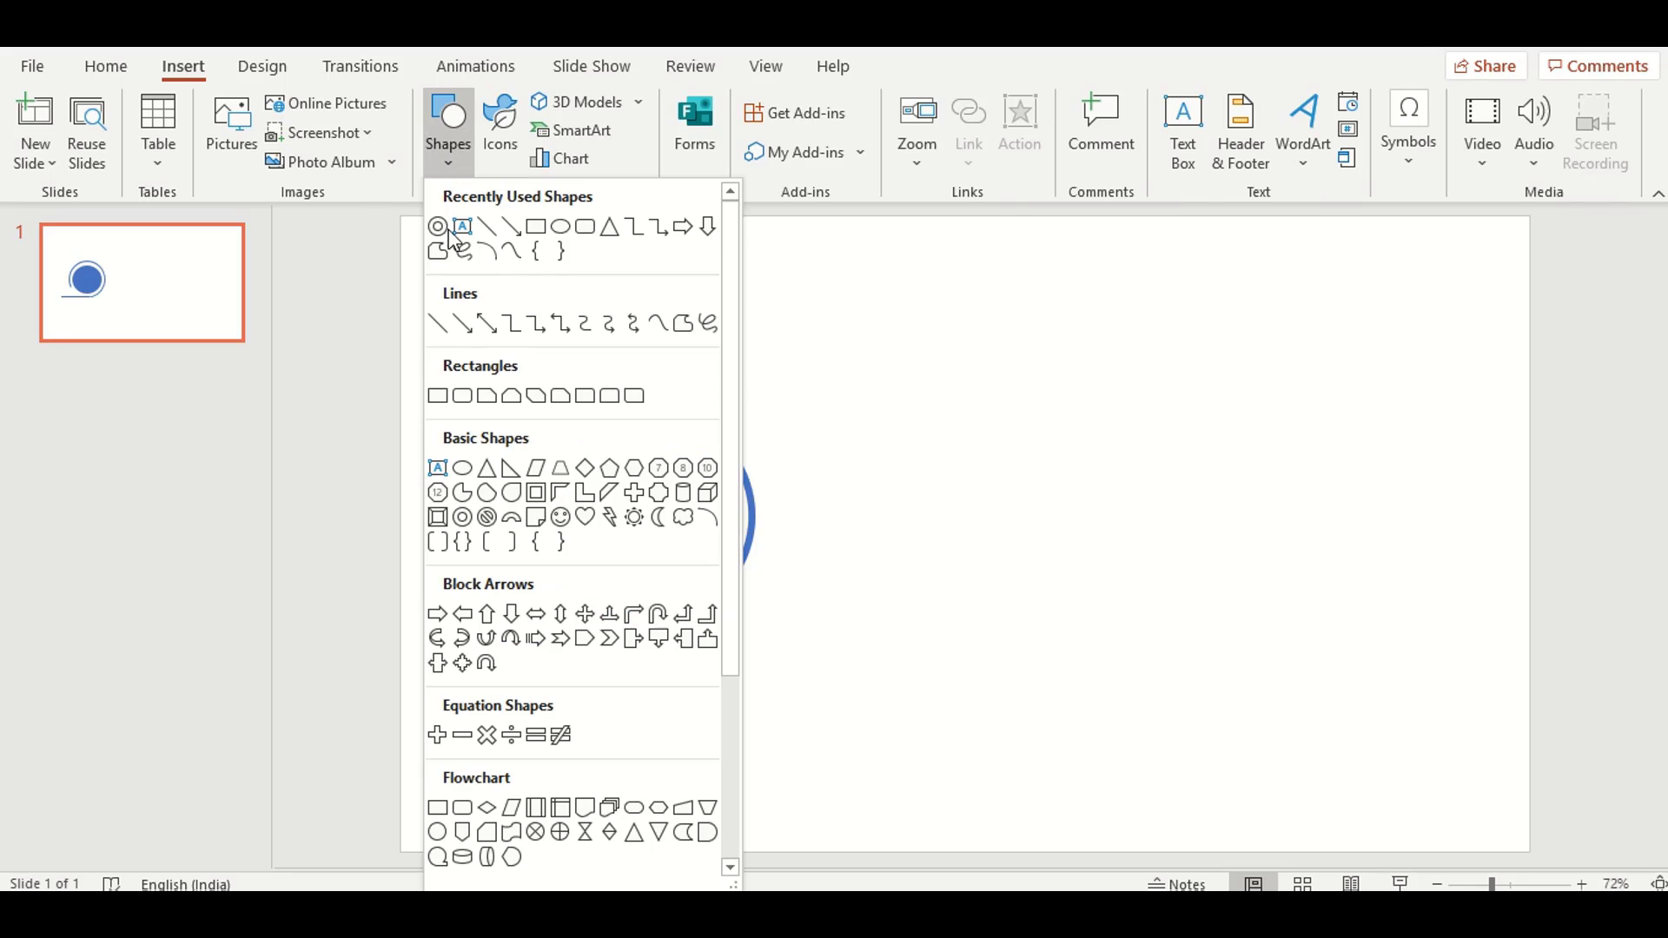
pyautogui.click(487, 467)
pyautogui.moveTo(615, 691); pyautogui.dragTo(707, 763)
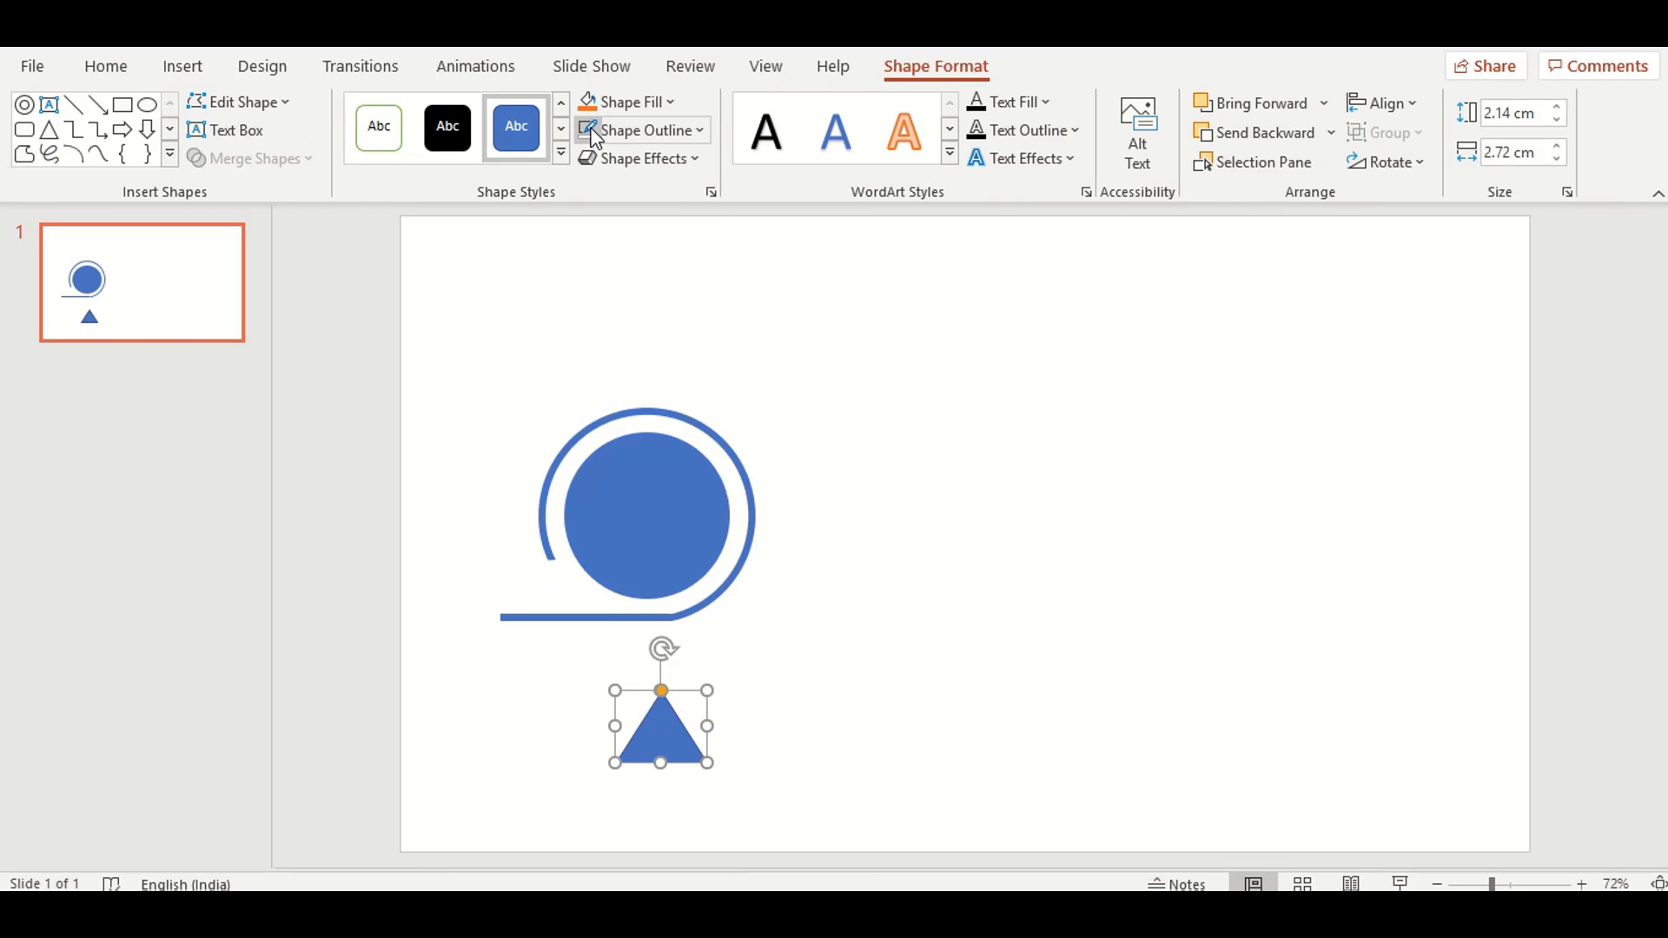
pyautogui.moveTo(662, 650); pyautogui.dragTo(702, 813)
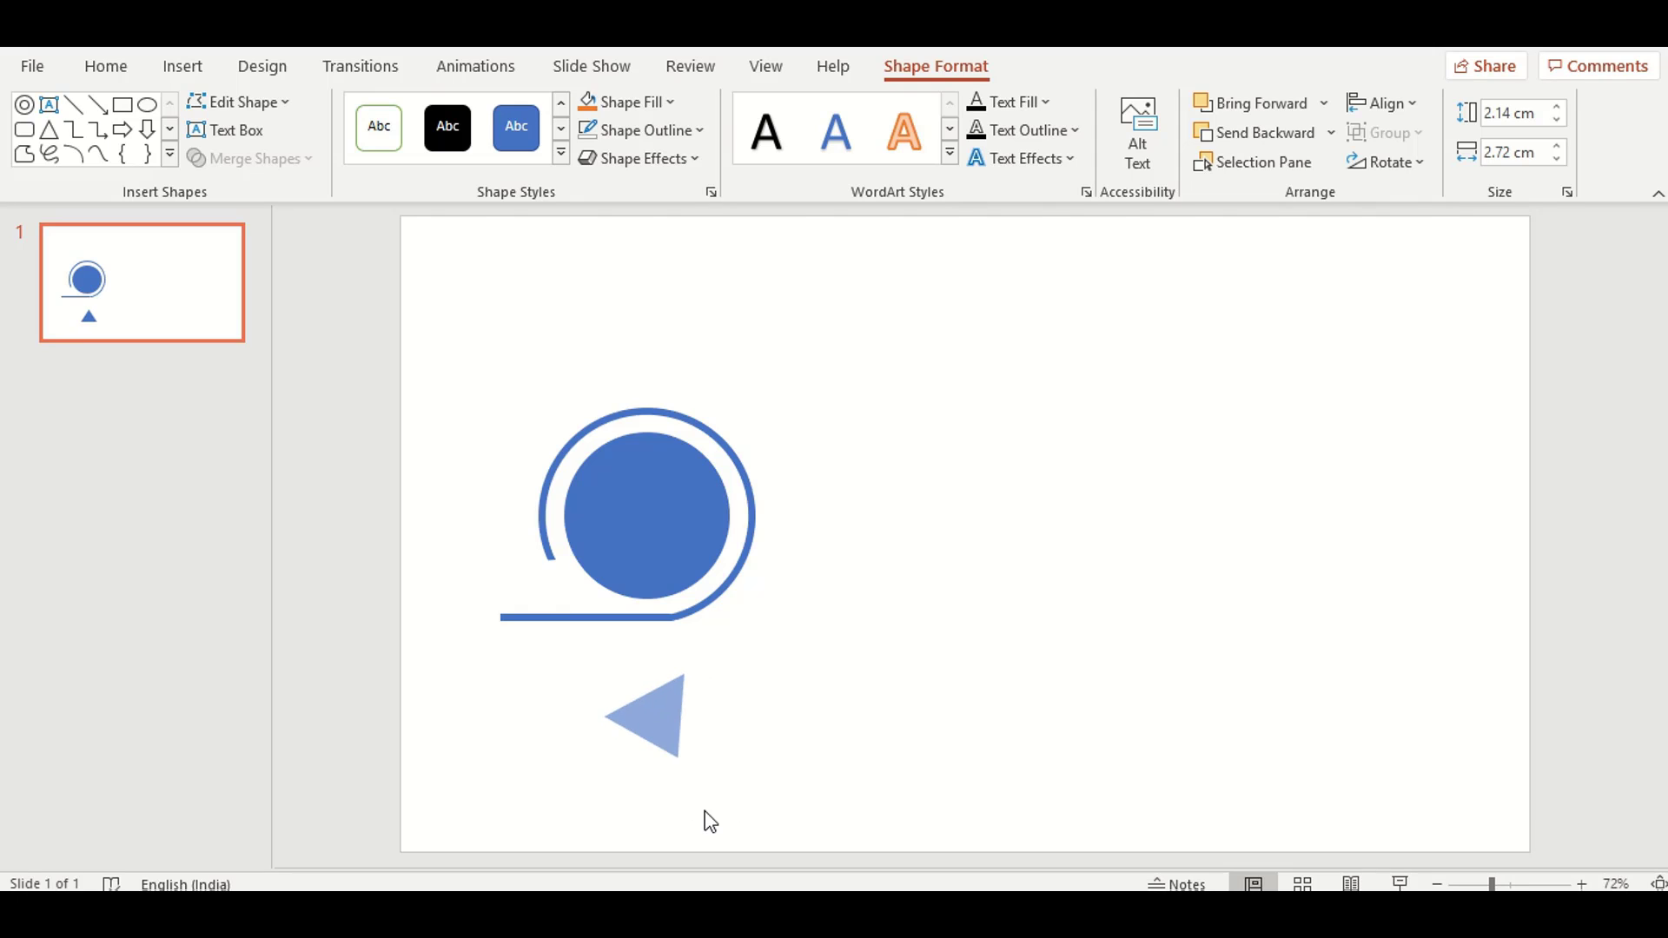
pyautogui.moveTo(621, 749)
pyautogui.mouseDown()
pyautogui.moveTo(645, 738)
pyautogui.moveTo(544, 584)
pyautogui.moveTo(563, 582)
pyautogui.moveTo(535, 583)
pyautogui.moveTo(574, 569)
pyautogui.moveTo(567, 589)
pyautogui.moveTo(577, 571)
pyautogui.mouseUp()
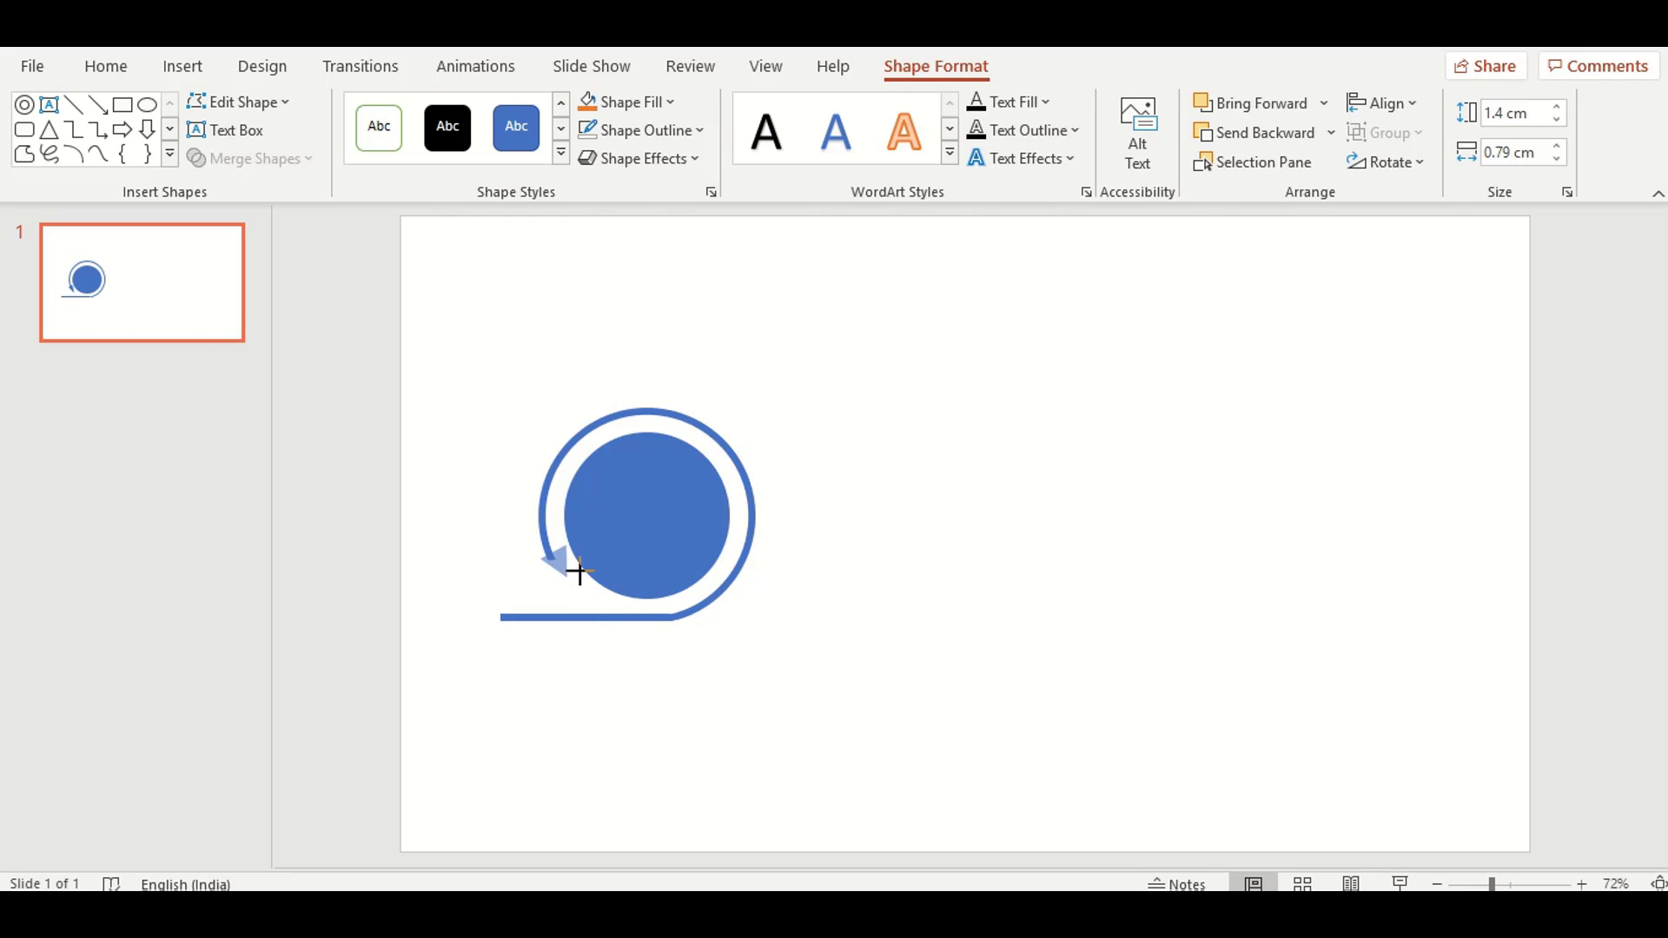
# Position the triangle at the arc's open end and select all parts of the circle-arrow.
pyautogui.click(756, 704)
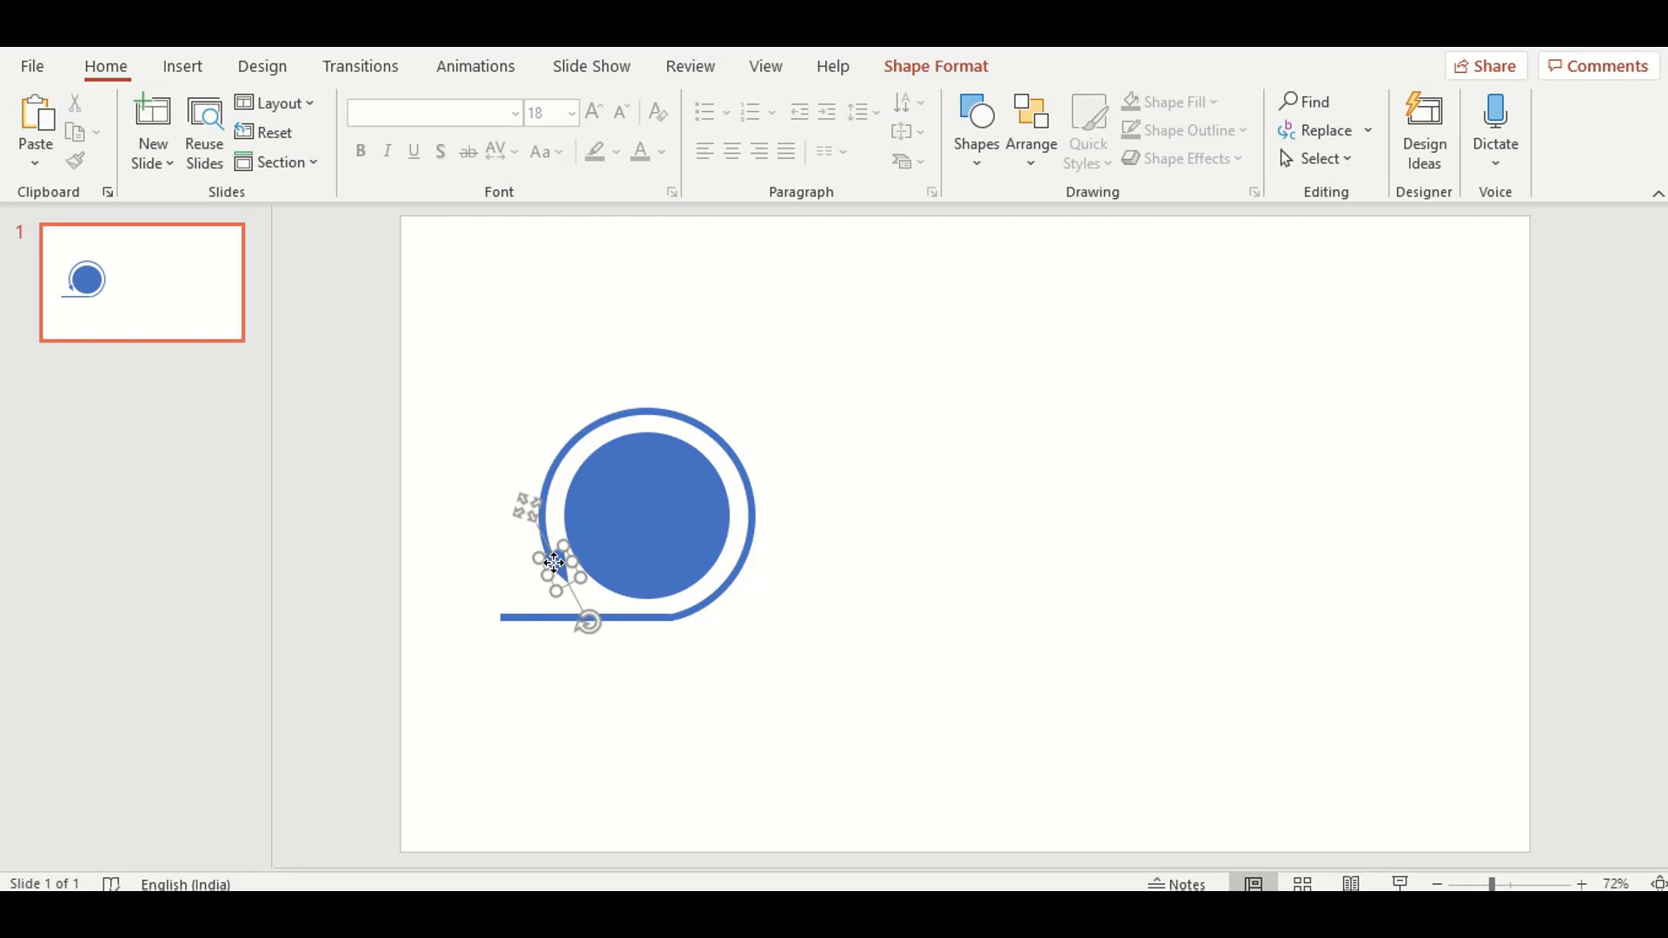
pyautogui.moveTo(551, 566); pyautogui.dragTo(546, 565)
pyautogui.click(704, 679)
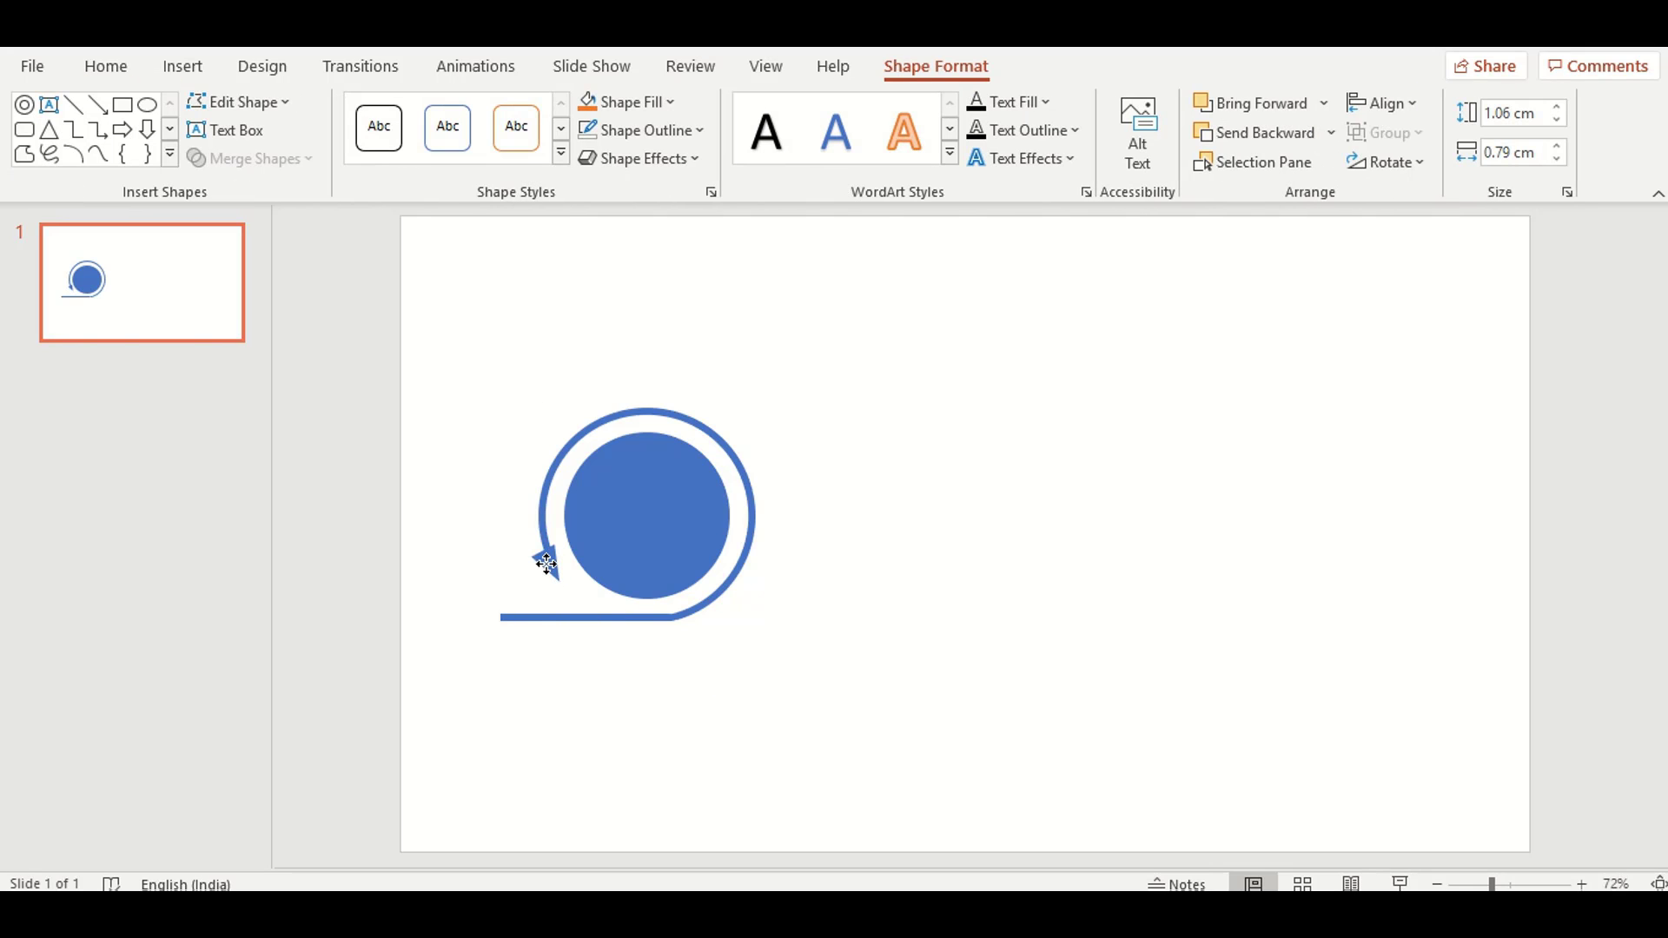
pyautogui.moveTo(547, 564); pyautogui.dragTo(549, 566)
pyautogui.click(709, 701)
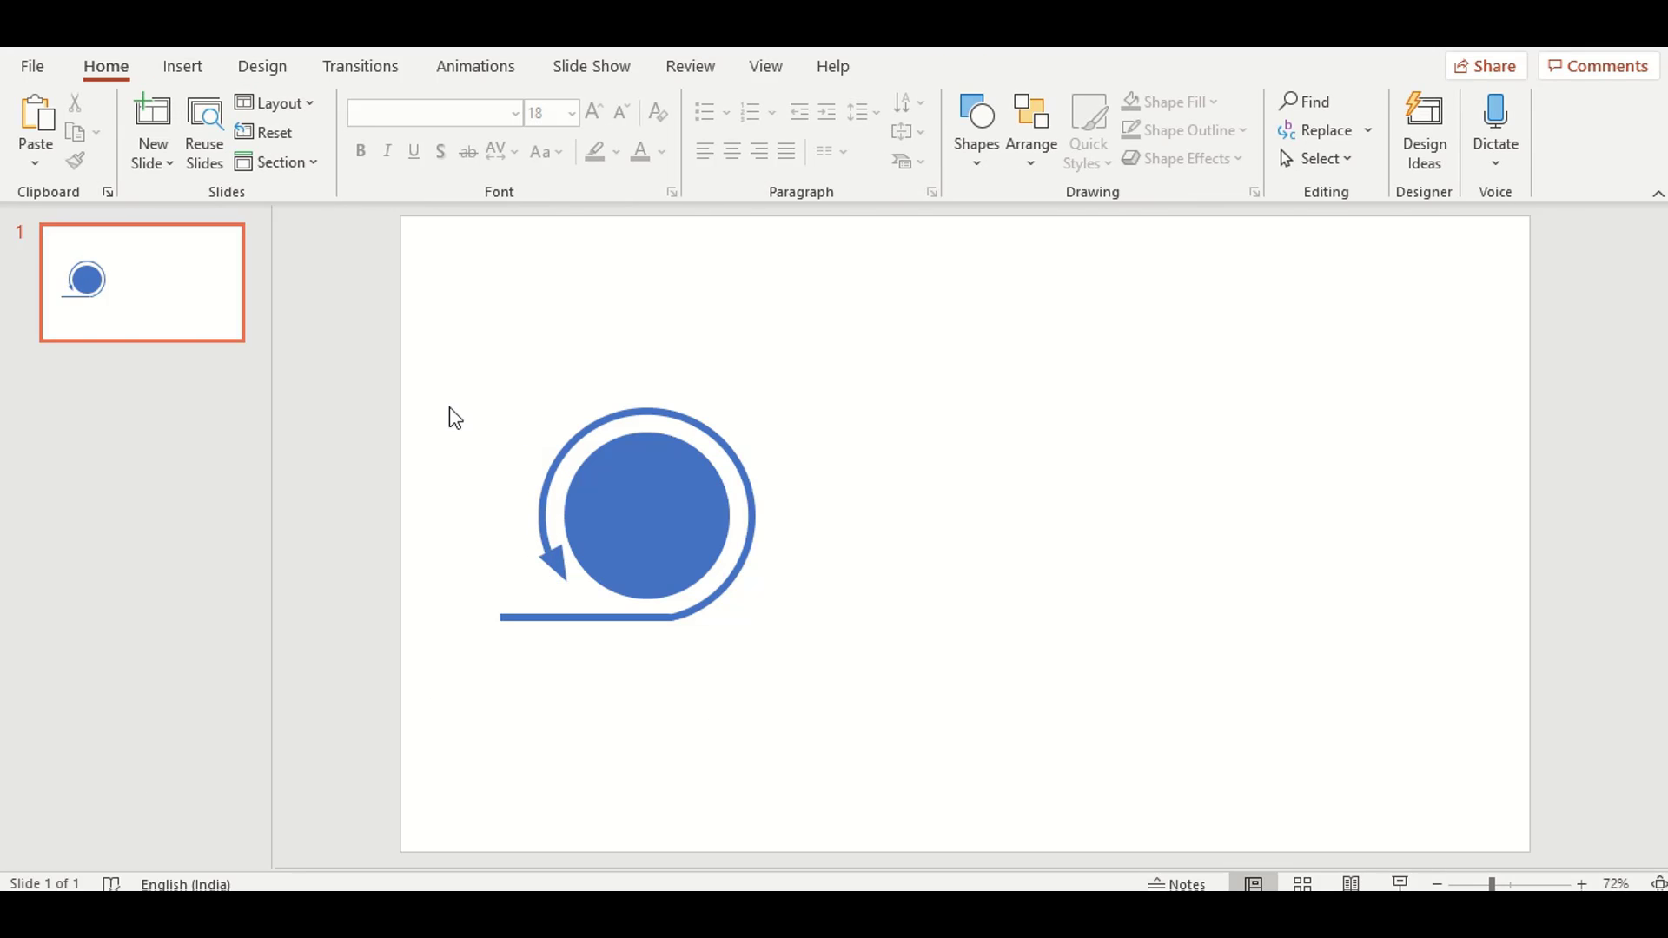
pyautogui.moveTo(401, 345); pyautogui.dragTo(872, 702)
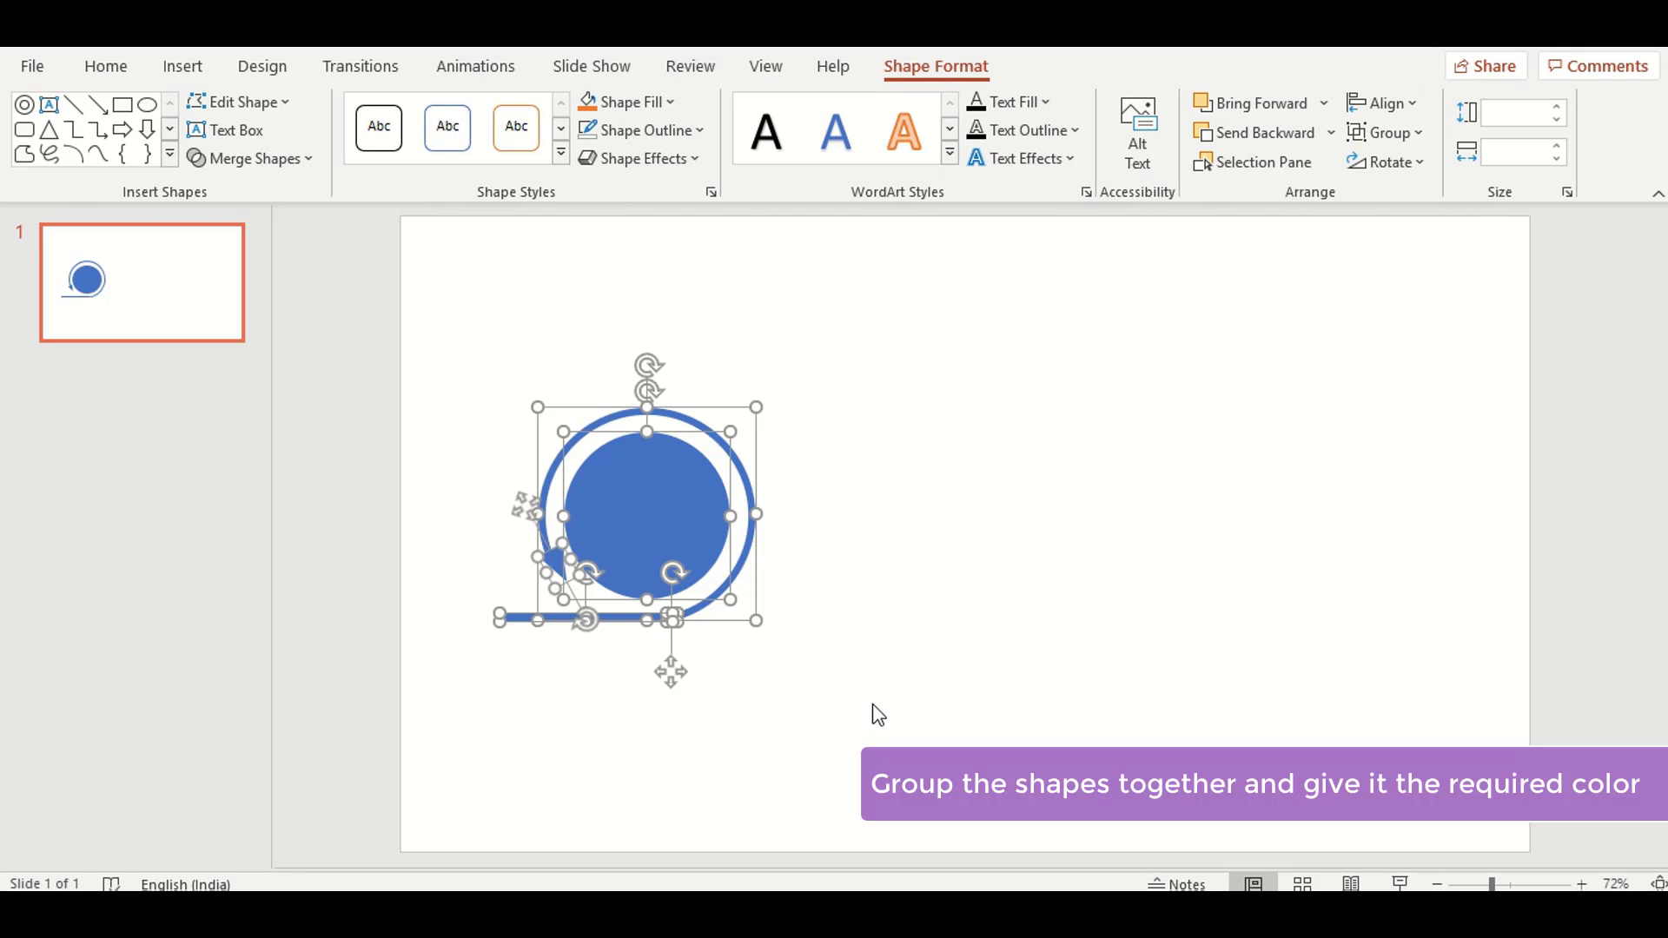
# Group the circle-arrow shapes, shrink the group to about 4.73 × 5.63 cm, and move it left and down.
pyautogui.hotkey('ctrl', 'g')
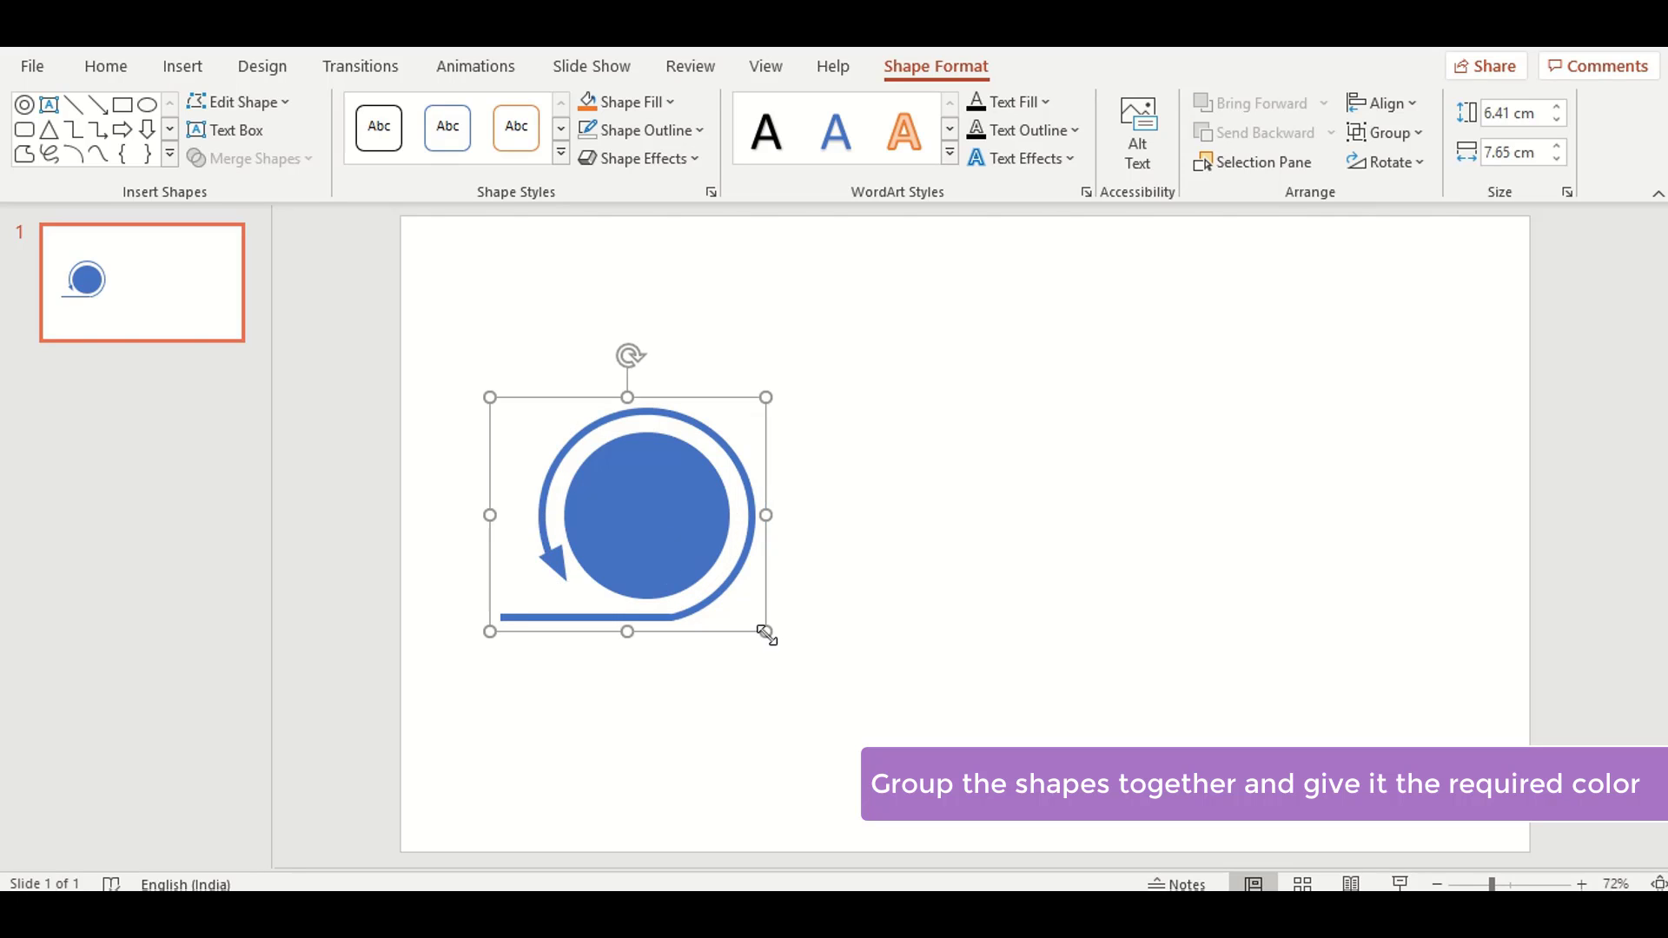
pyautogui.moveTo(766, 632); pyautogui.dragTo(699, 576)
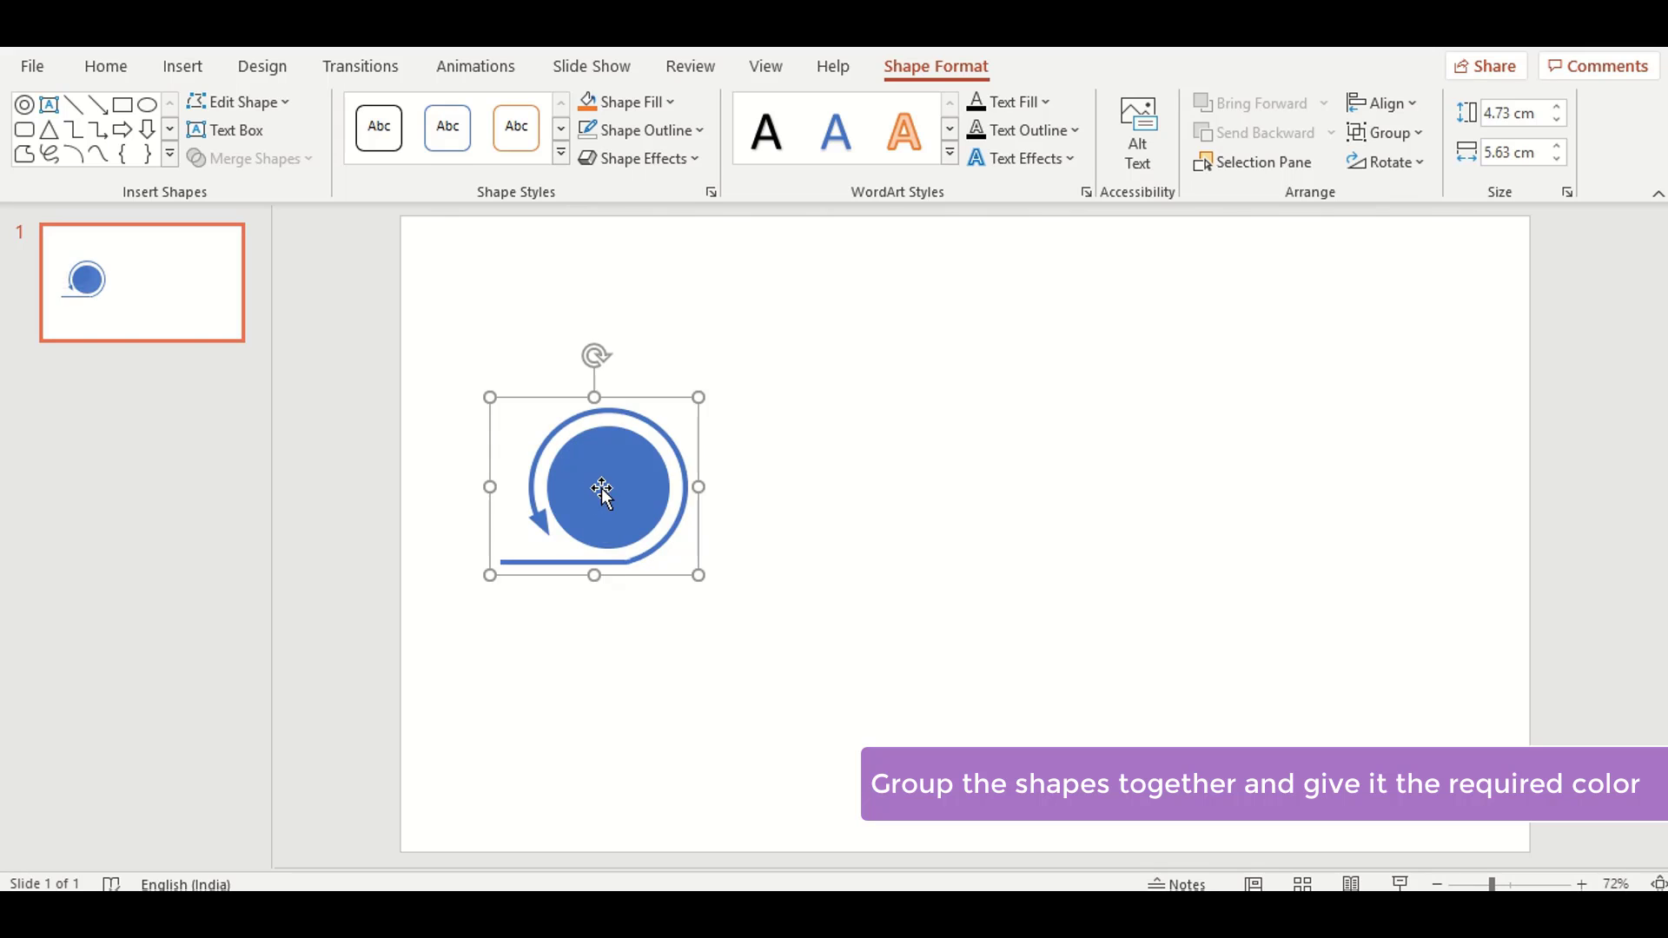
pyautogui.moveTo(603, 489); pyautogui.dragTo(551, 518)
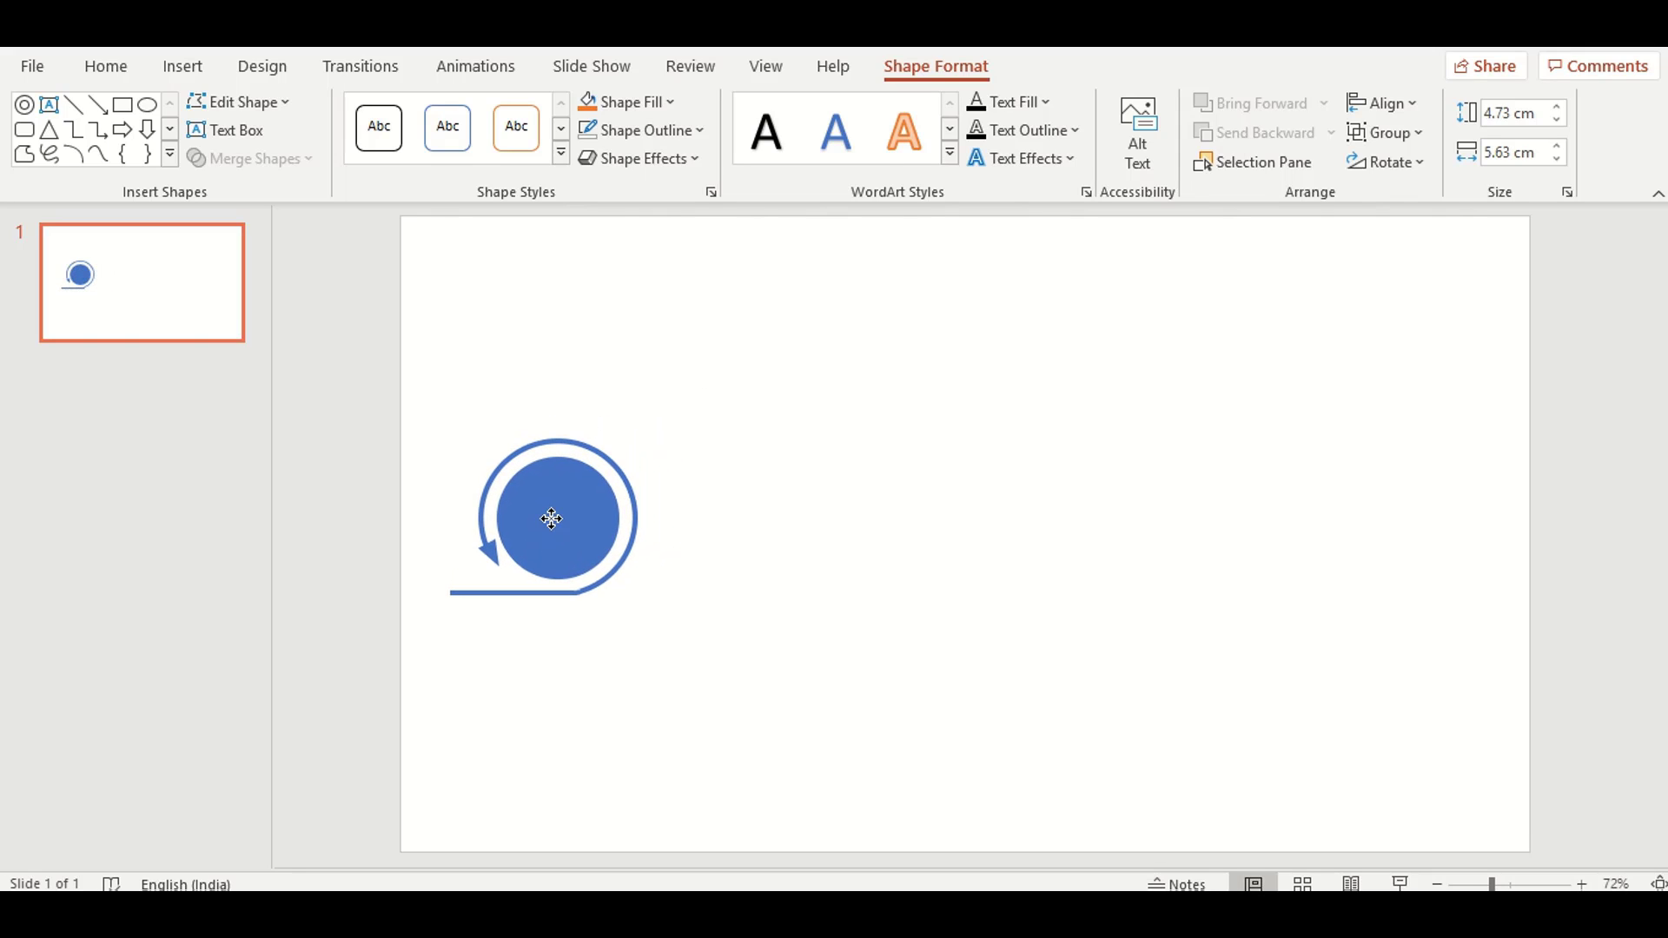
pyautogui.click(707, 652)
# Fit the whole slide in view and marquee-select the circle-arrow group.
pyautogui.keyDown('ctrl'); pyautogui.scroll(5, 730, 640); pyautogui.keyUp('ctrl')
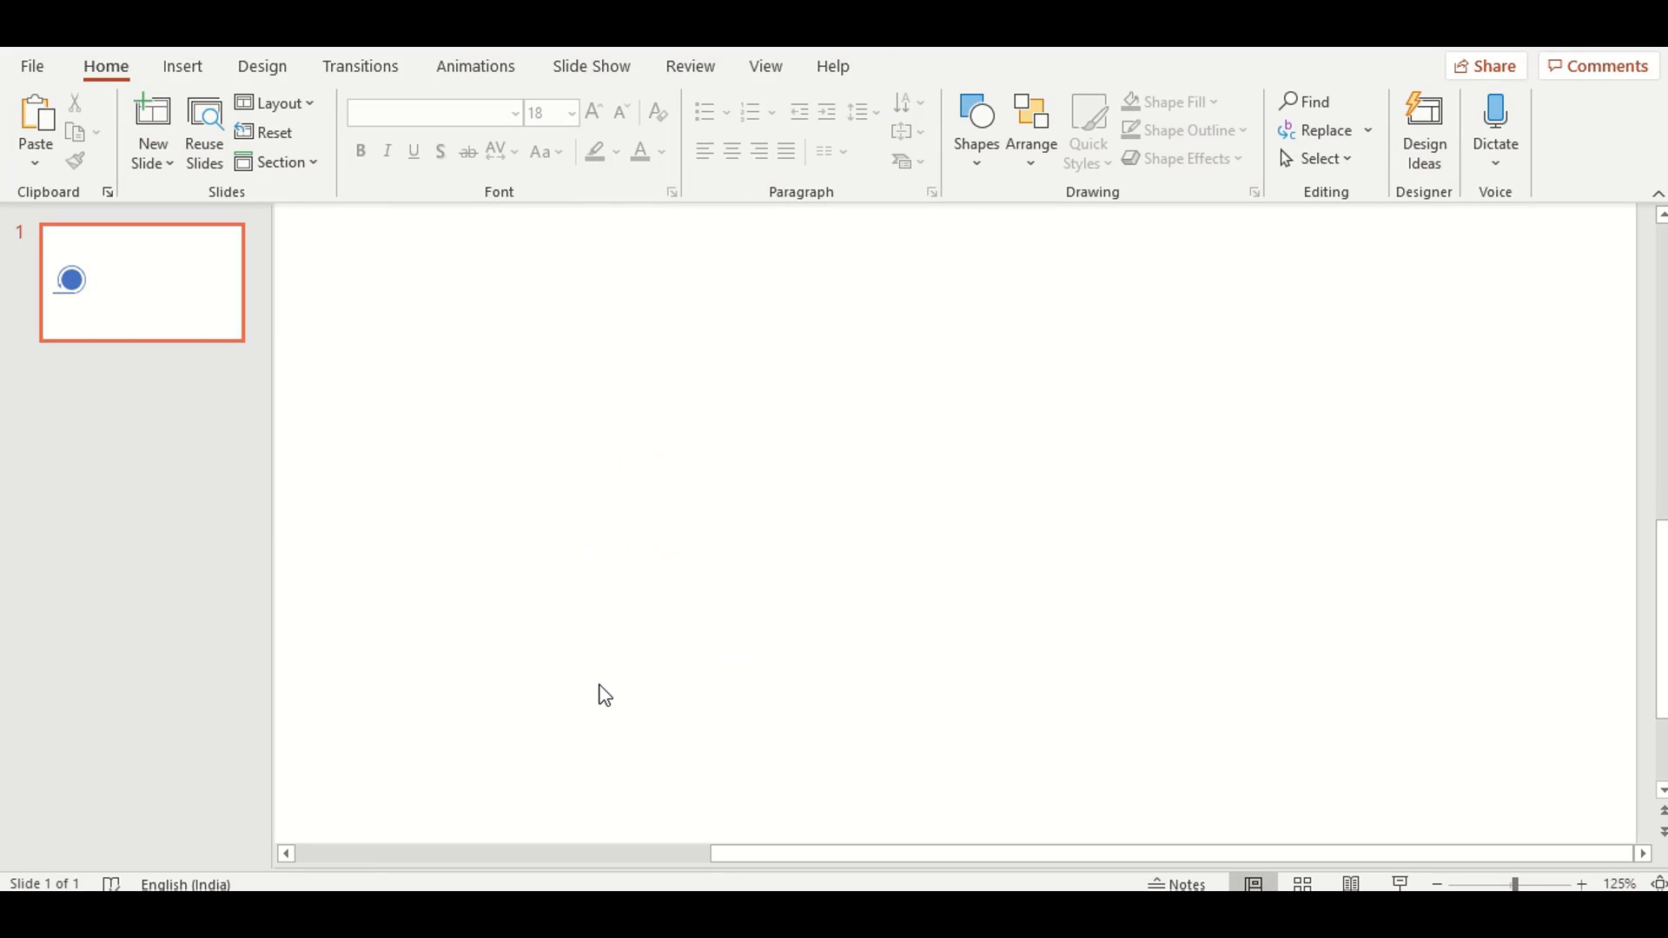
pyautogui.moveTo(809, 854); pyautogui.dragTo(481, 854)
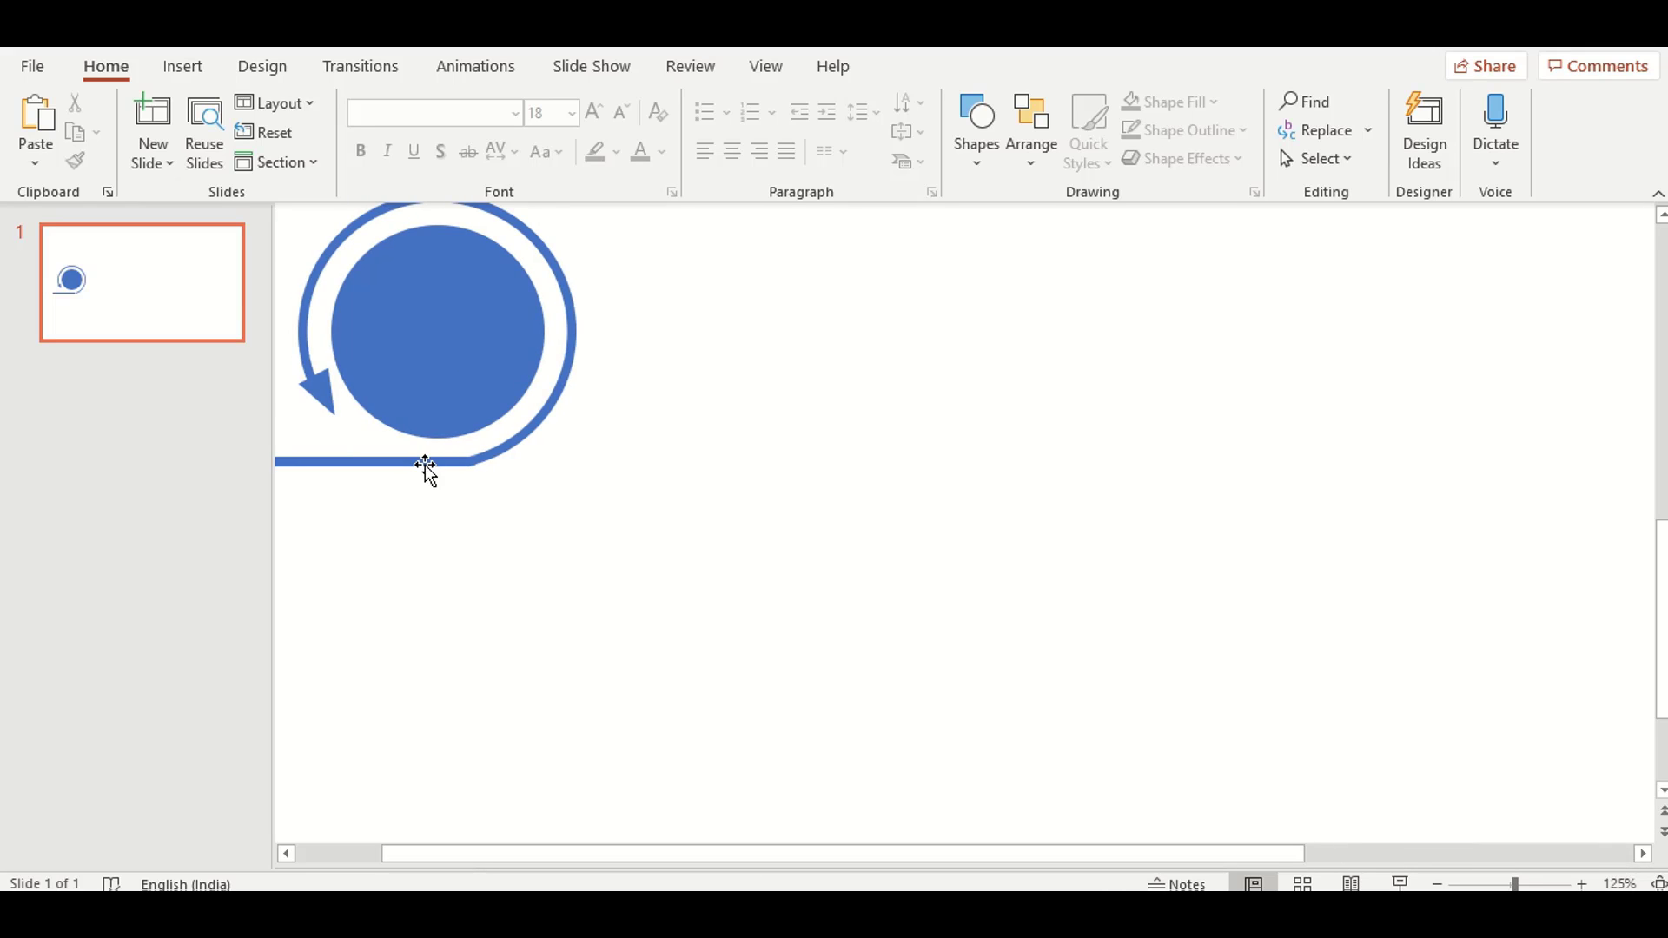
pyautogui.click(426, 469)
pyautogui.keyDown('ctrl'); pyautogui.scroll(-5, 794, 622); pyautogui.keyUp('ctrl')
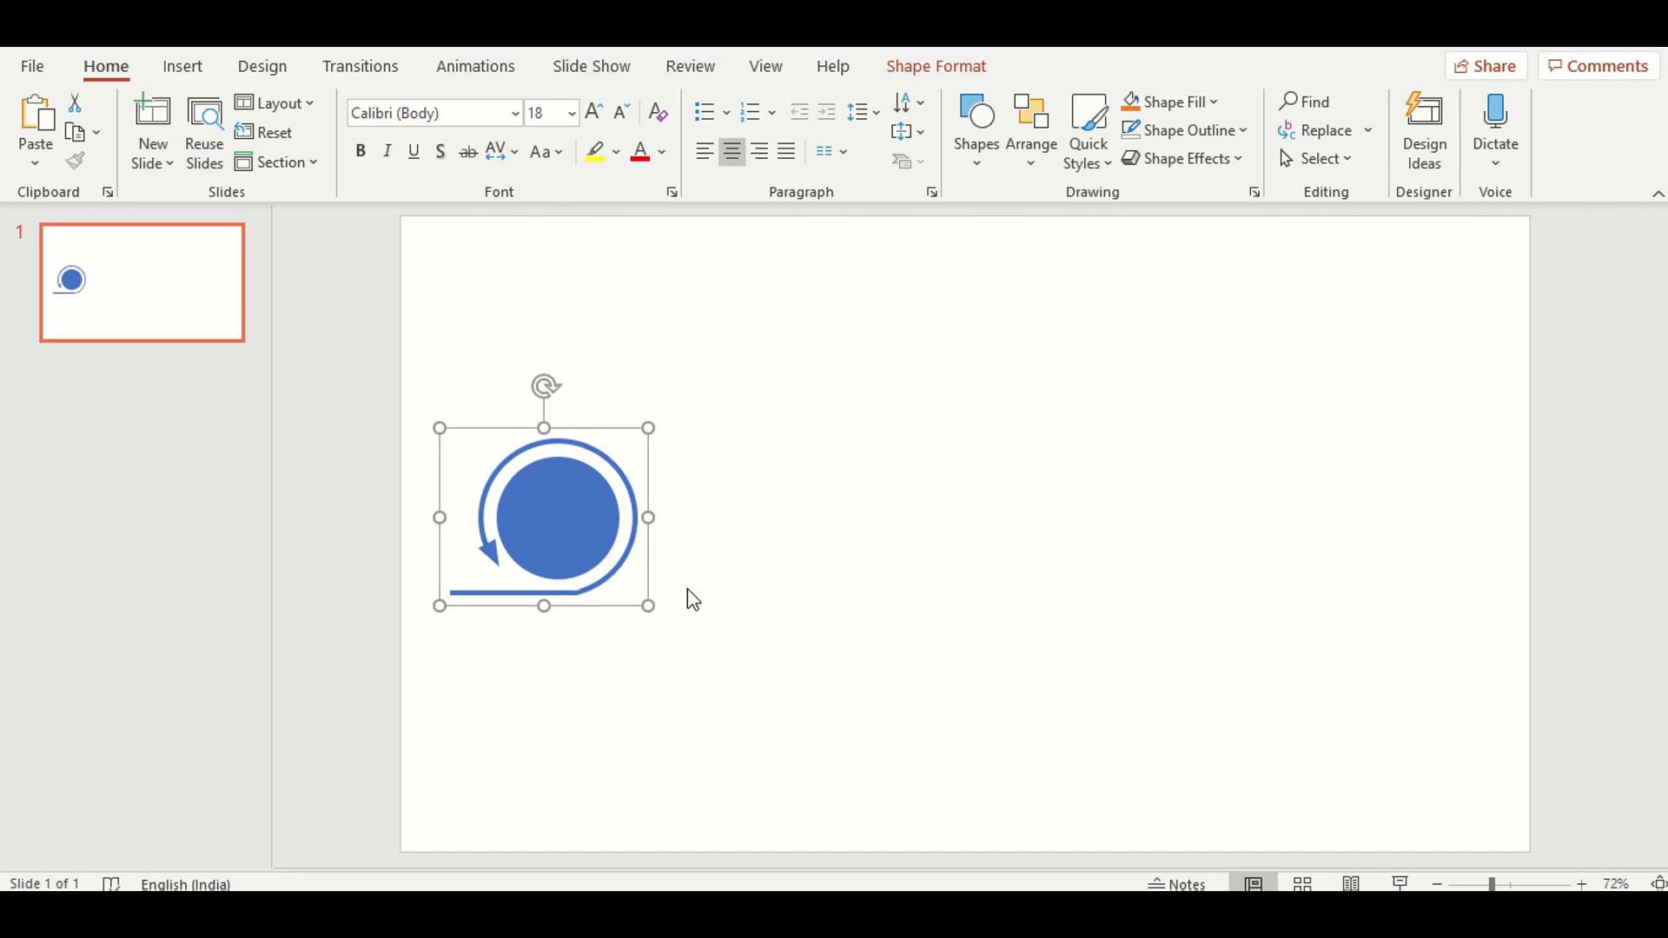
pyautogui.click(546, 539)
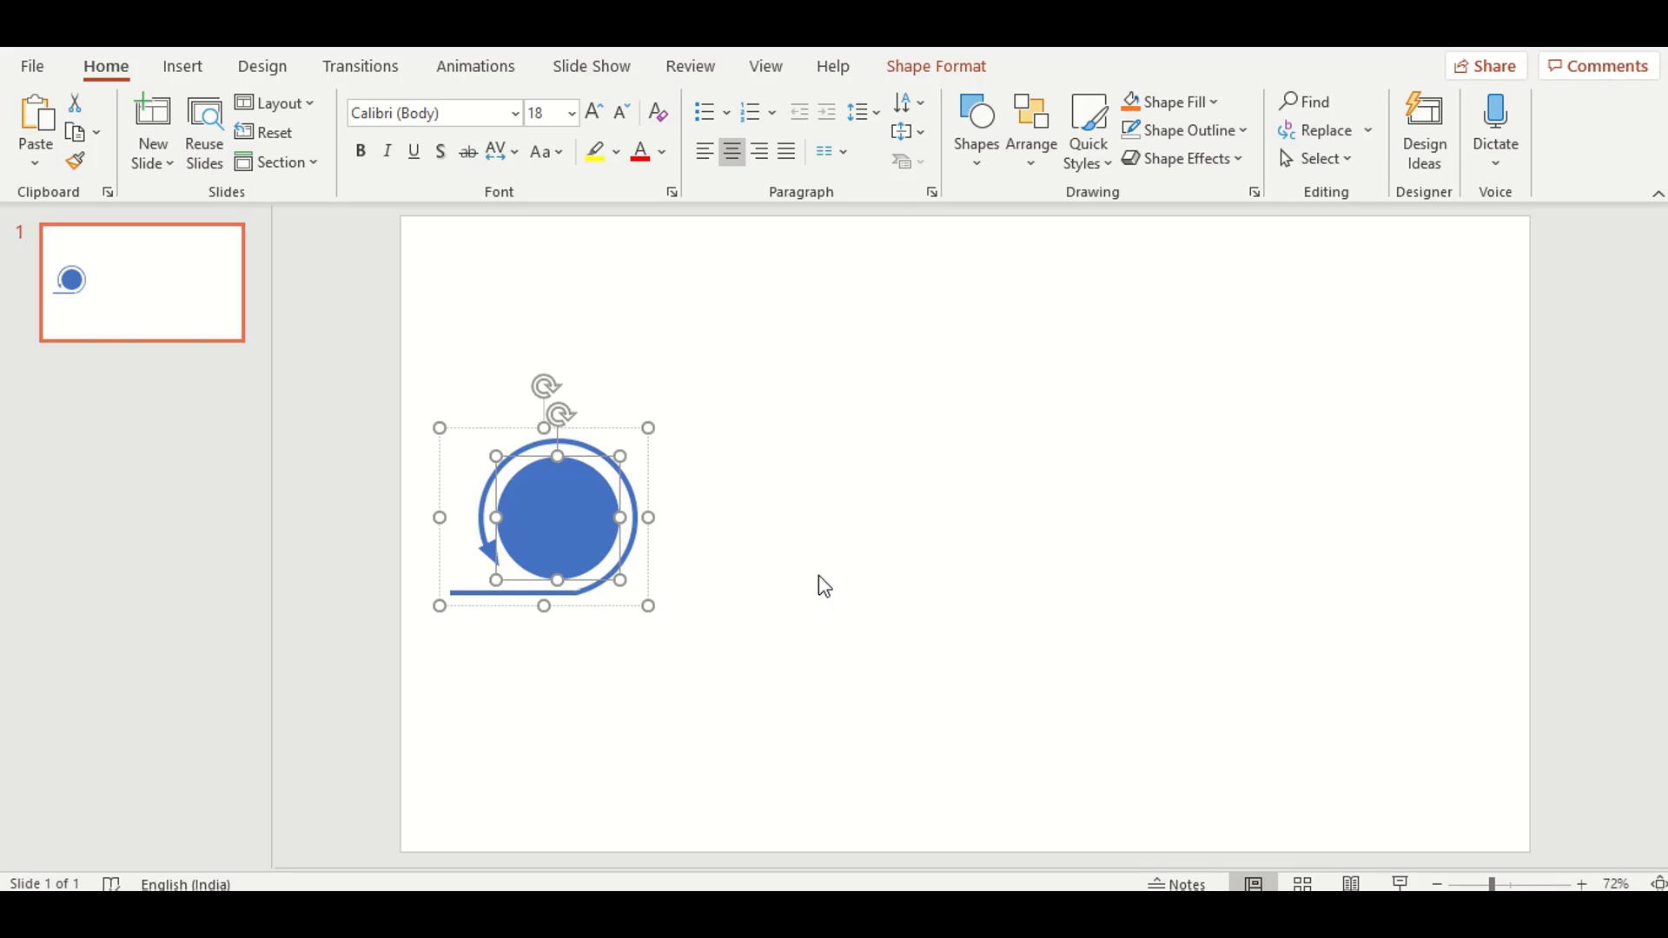
pyautogui.click(897, 575)
pyautogui.moveTo(404, 395); pyautogui.dragTo(837, 749)
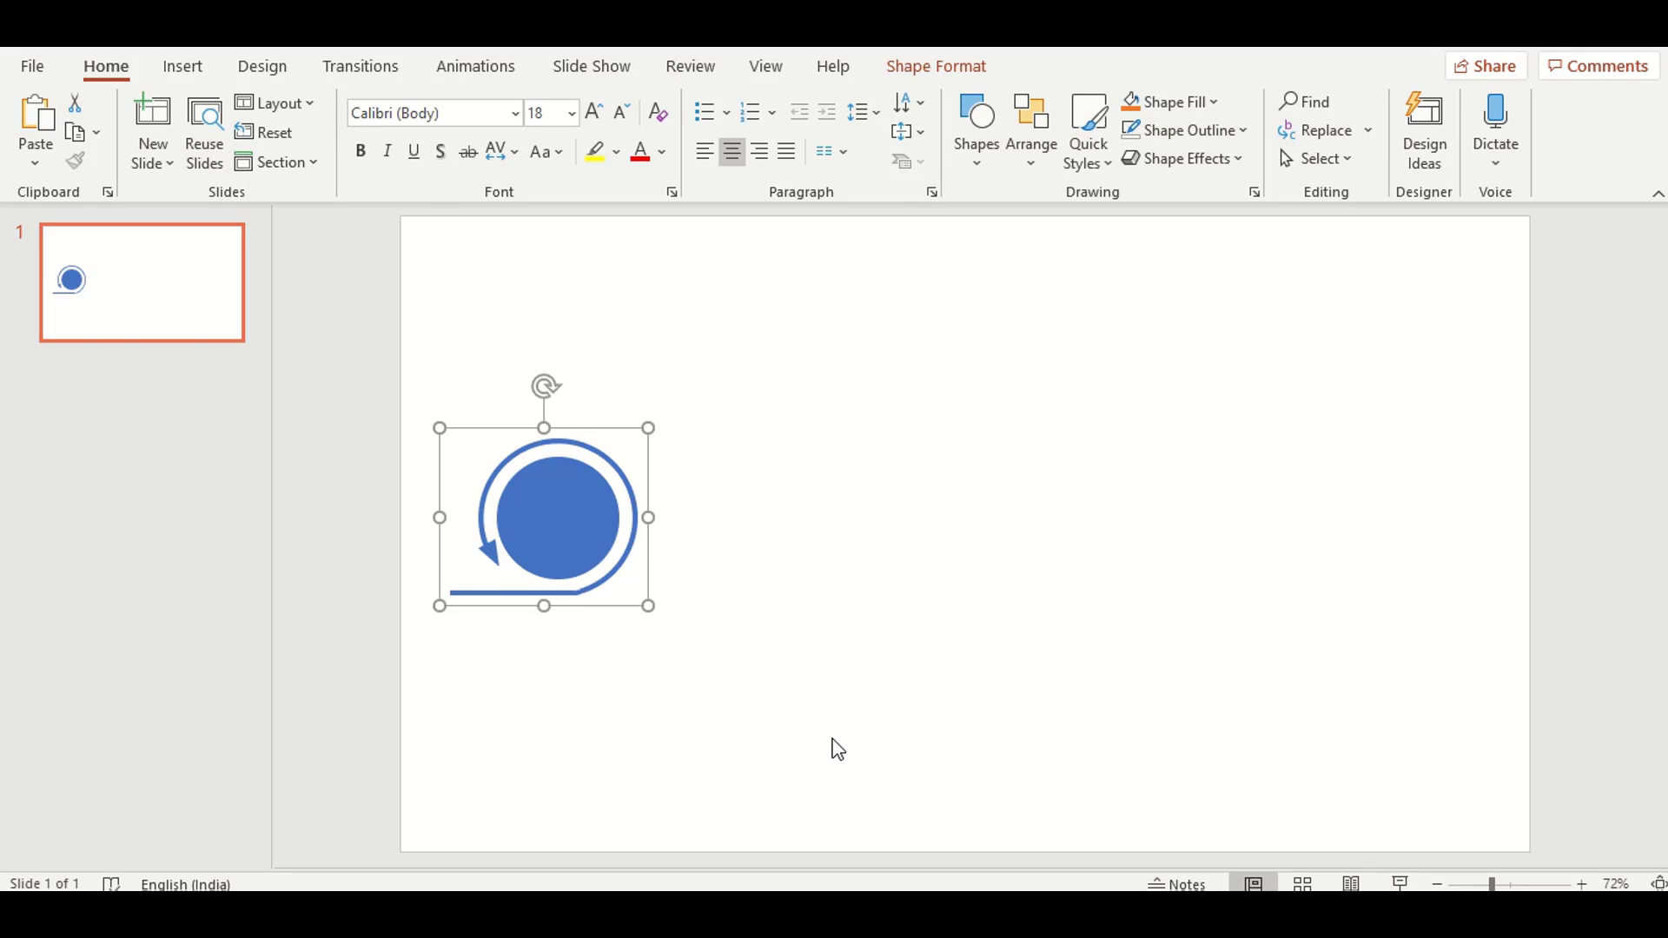
# Duplicate the circle-arrow, rotate the copy 180°, and link it below the original.
pyautogui.hotkey('ctrl', 'v')
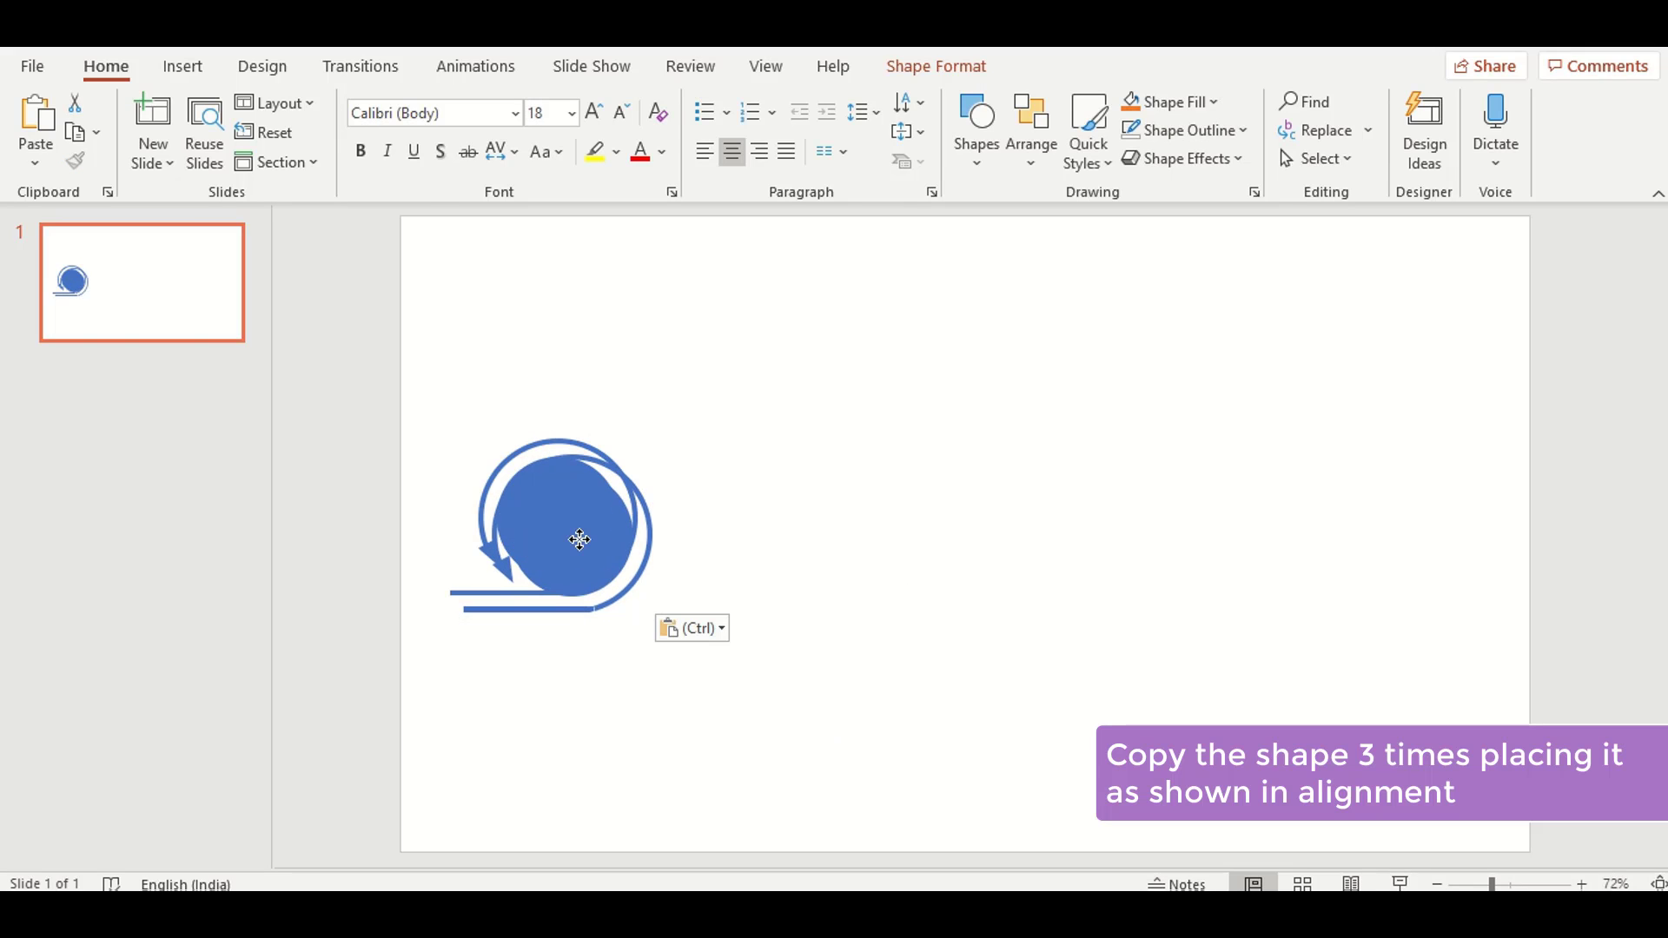
pyautogui.moveTo(578, 540); pyautogui.dragTo(864, 535)
pyautogui.moveTo(828, 425)
pyautogui.mouseDown()
pyautogui.moveTo(797, 691)
pyautogui.moveTo(826, 687)
pyautogui.mouseUp()
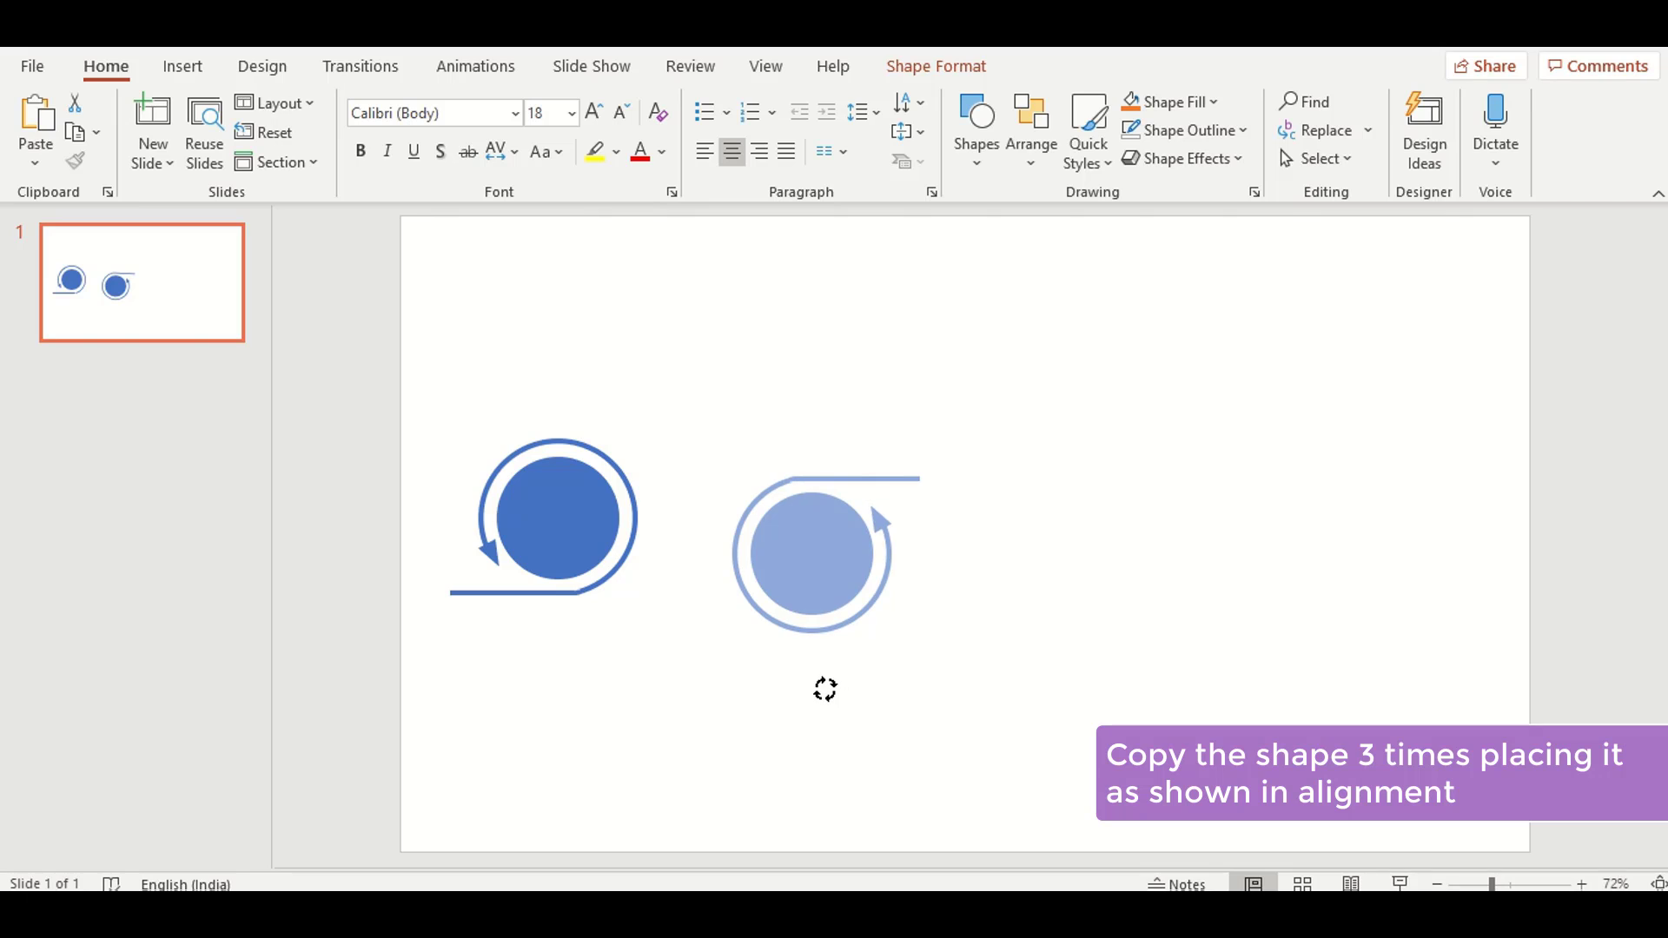
pyautogui.moveTo(802, 553); pyautogui.dragTo(663, 634)
pyautogui.click(306, 467)
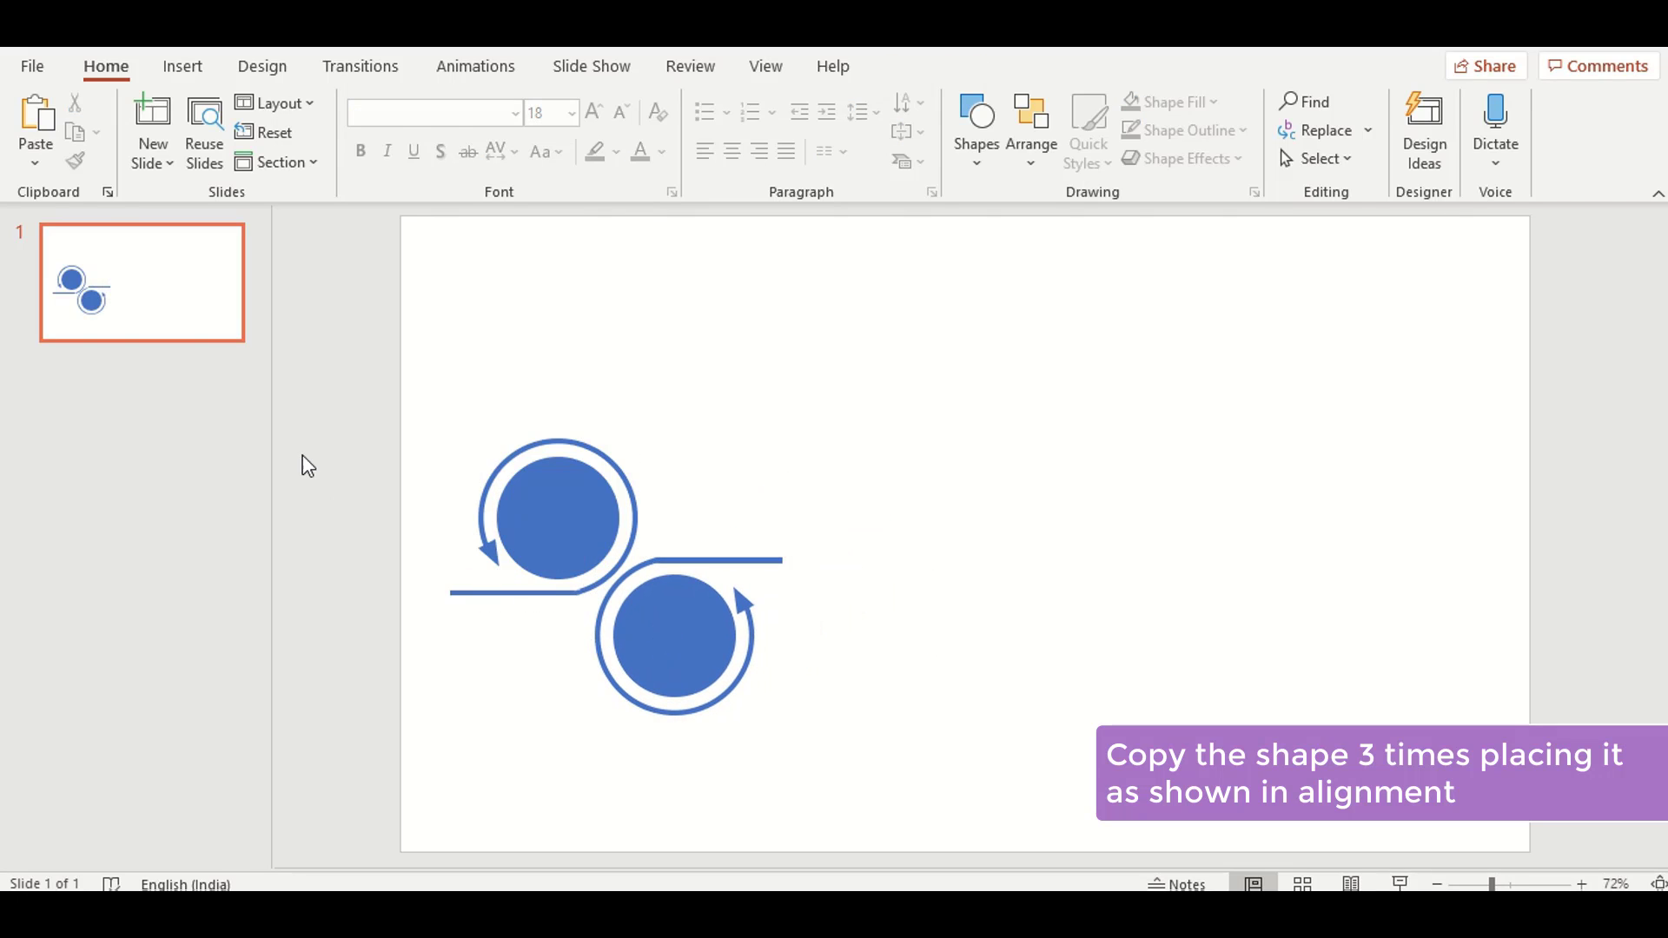
# Copy the linked pair twice and place the copies to the right, forming a six-shape wave.
pyautogui.moveTo(355, 383); pyautogui.dragTo(926, 775)
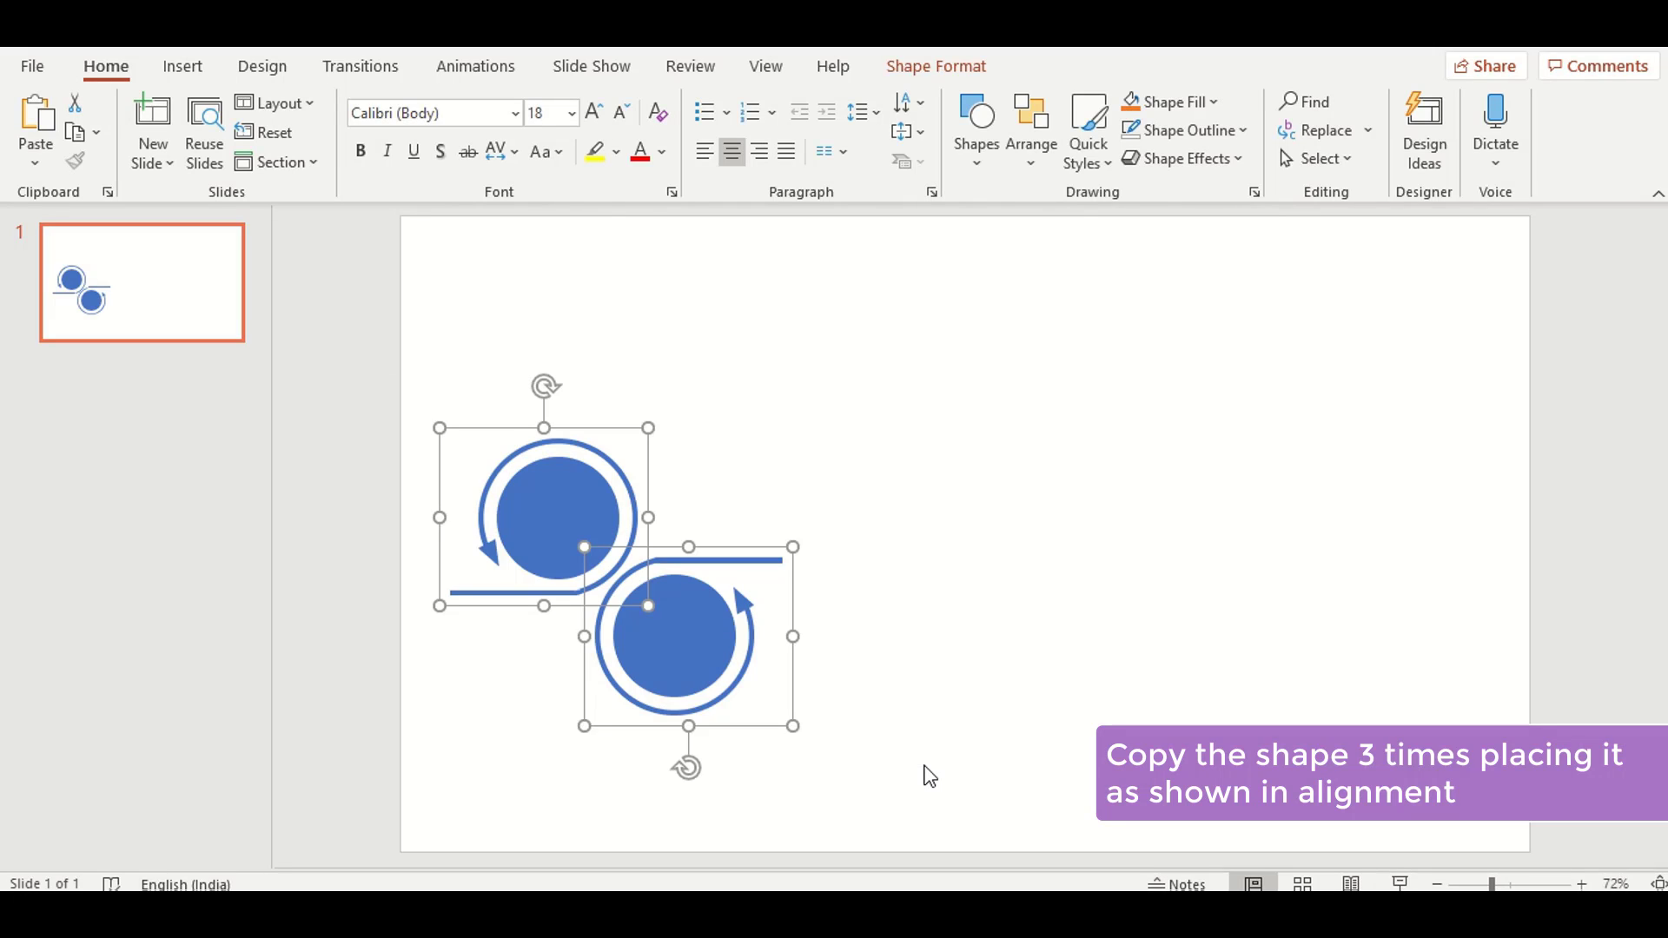
pyautogui.moveTo(614, 451); pyautogui.dragTo(610, 396)
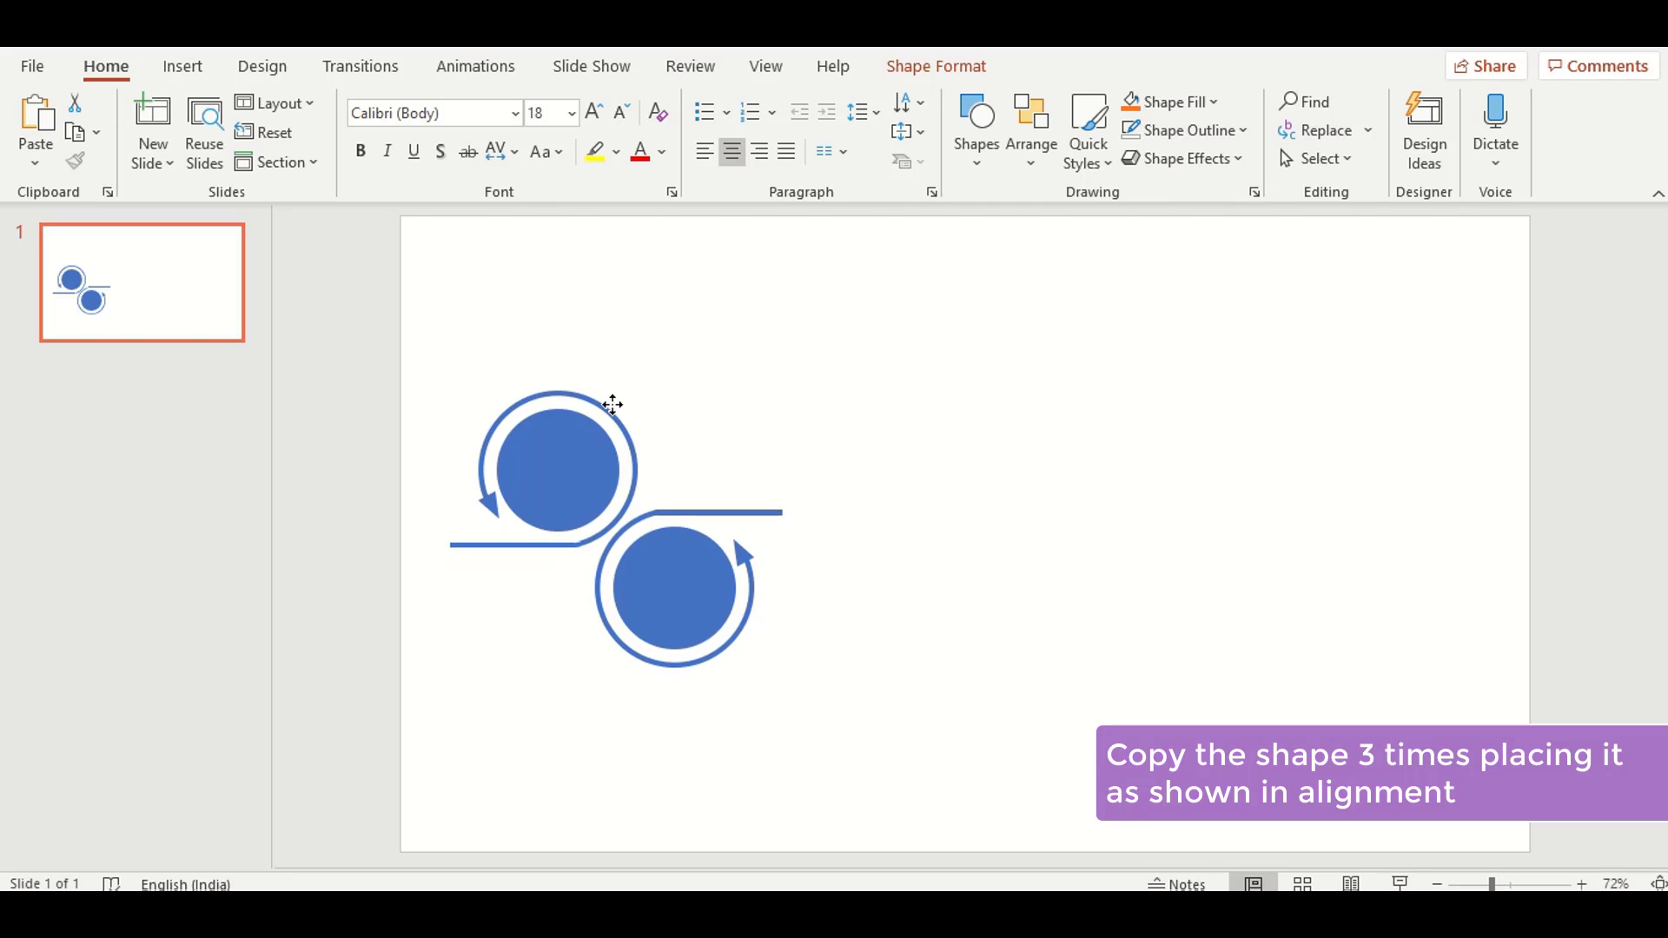
pyautogui.hotkey('ctrl', 'v')
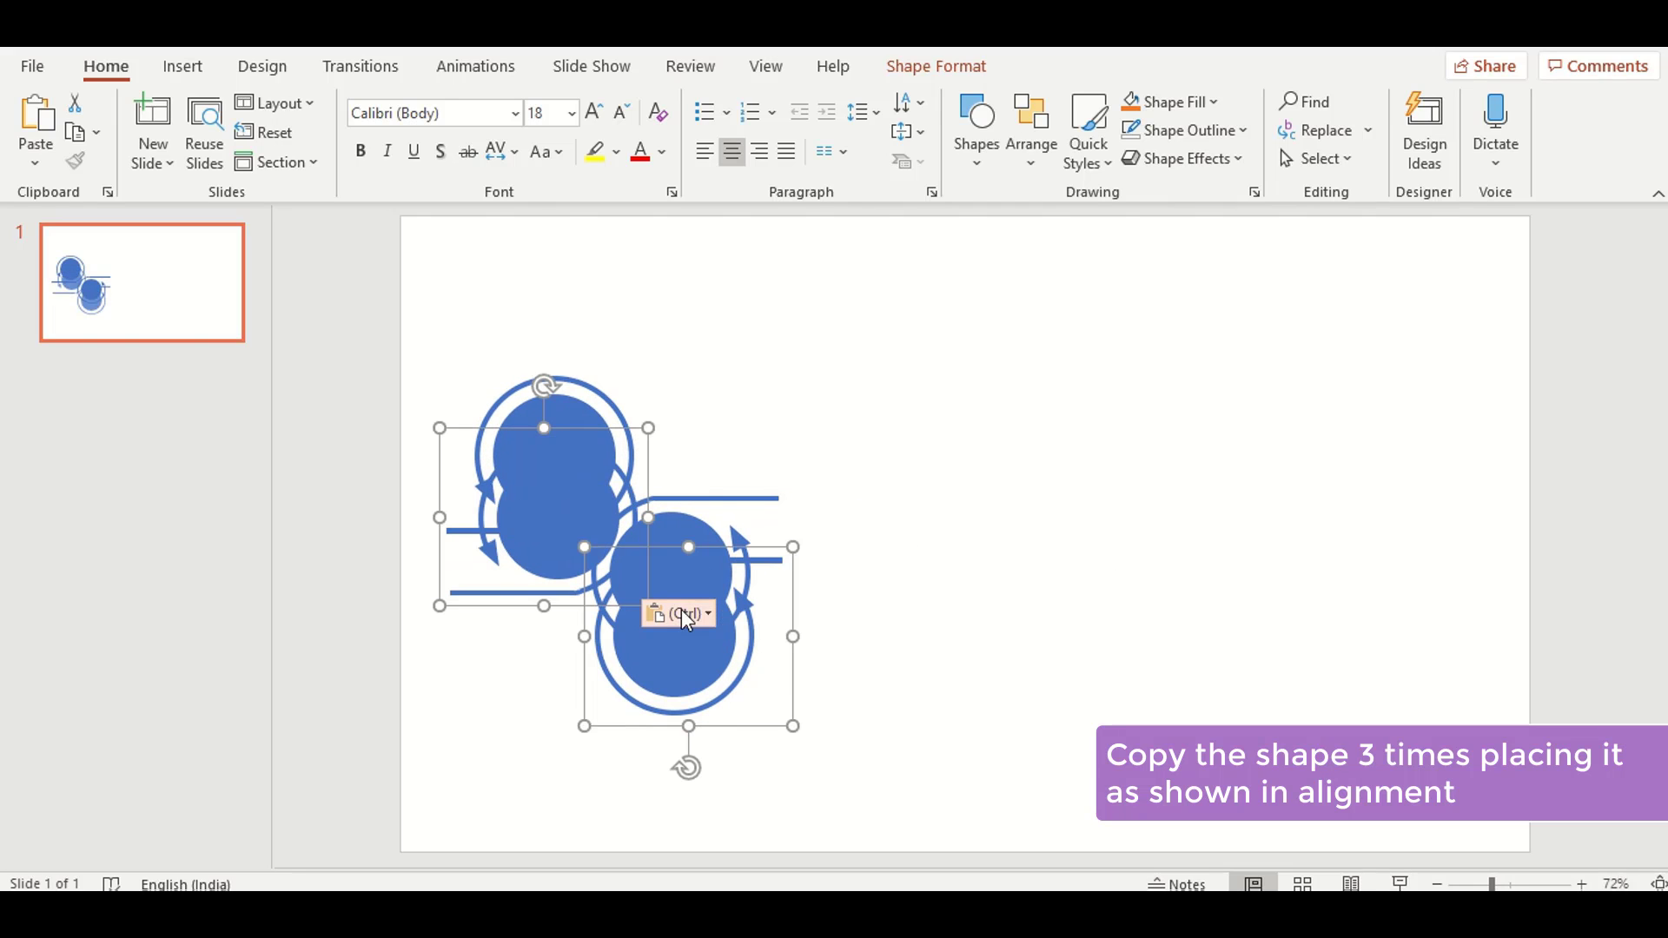
pyautogui.moveTo(673, 584); pyautogui.dragTo(1027, 491)
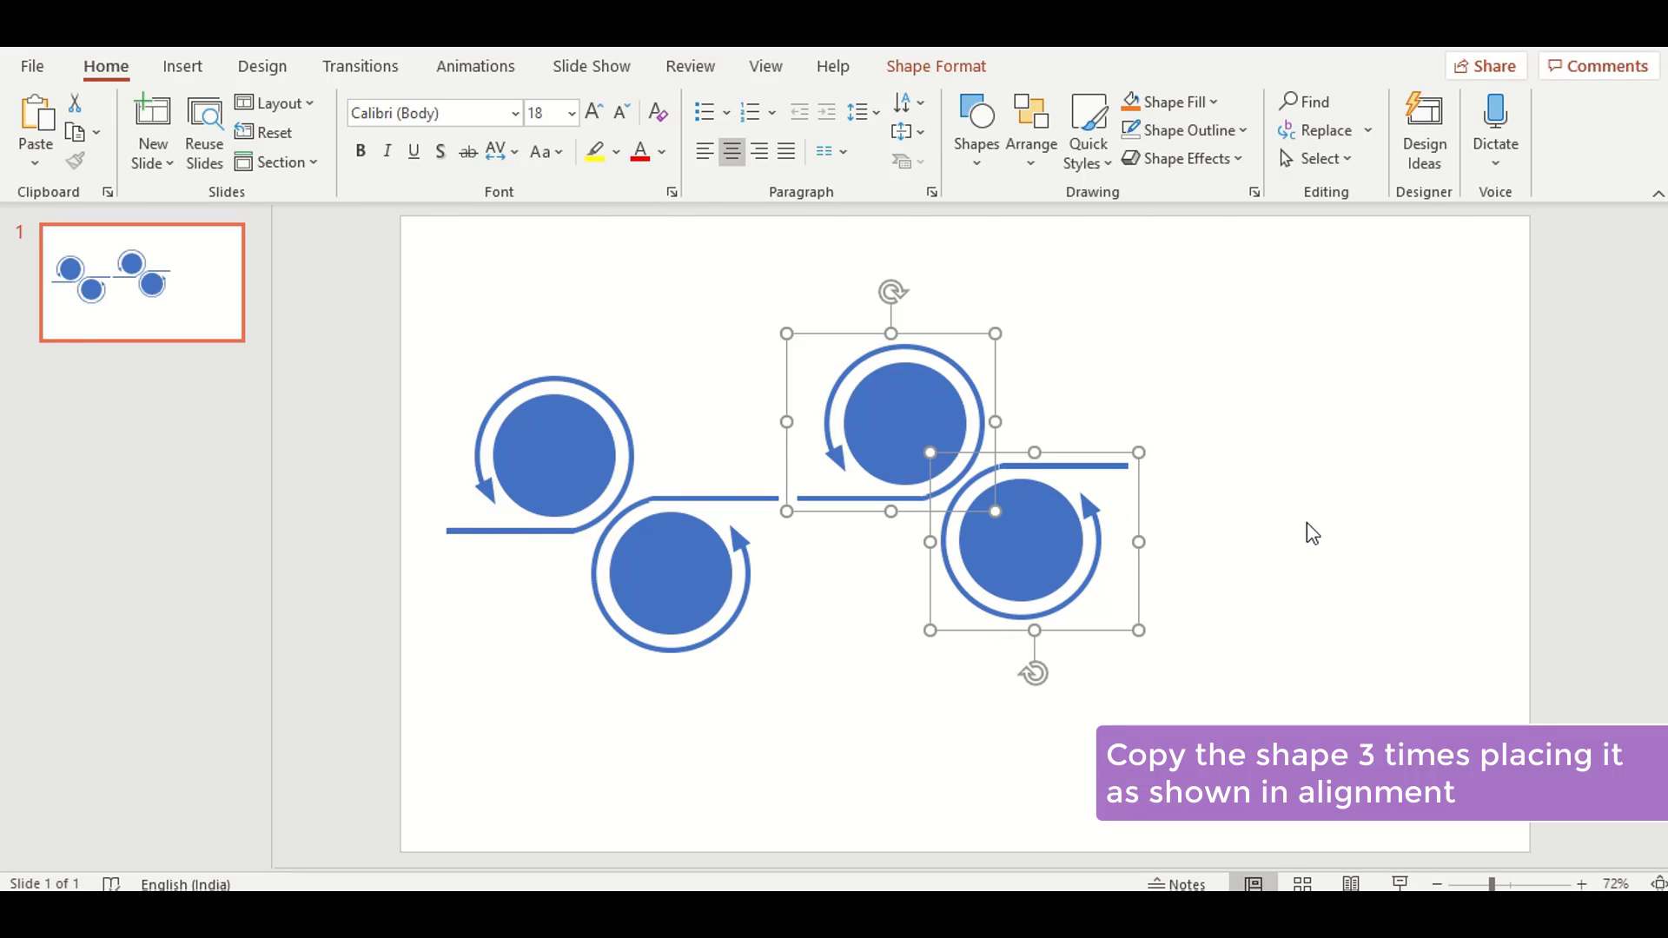
pyautogui.hotkey('ctrl', 'v')
pyautogui.moveTo(630, 569); pyautogui.dragTo(1297, 406)
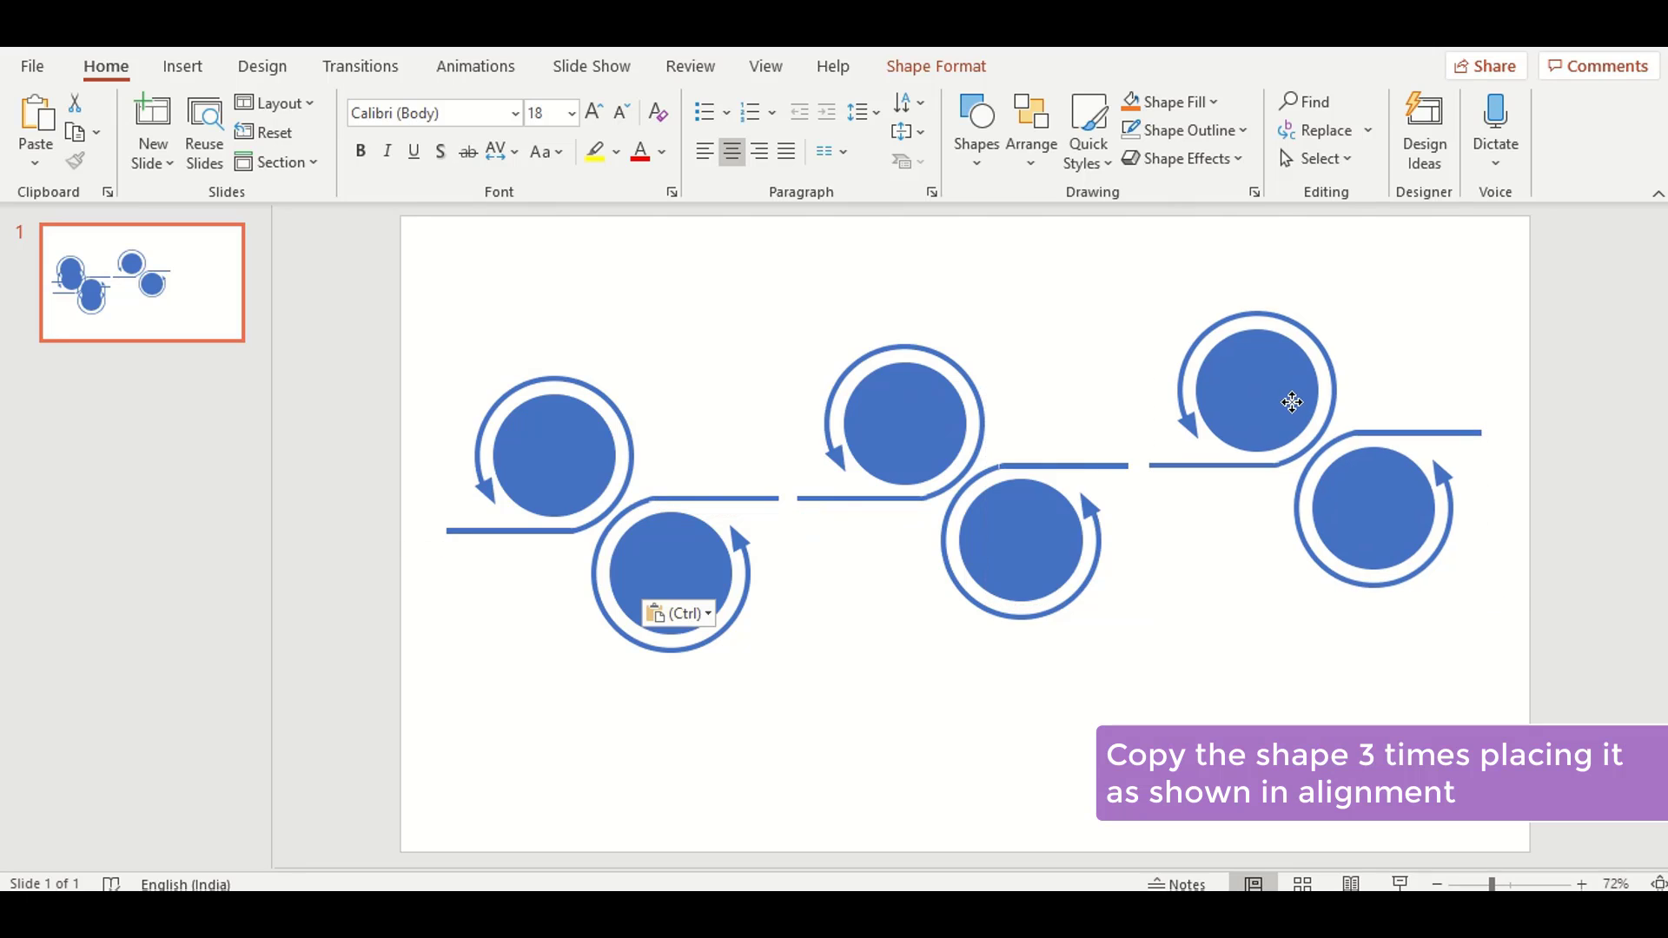
pyautogui.moveTo(1296, 406); pyautogui.dragTo(1291, 401)
pyautogui.click(1346, 686)
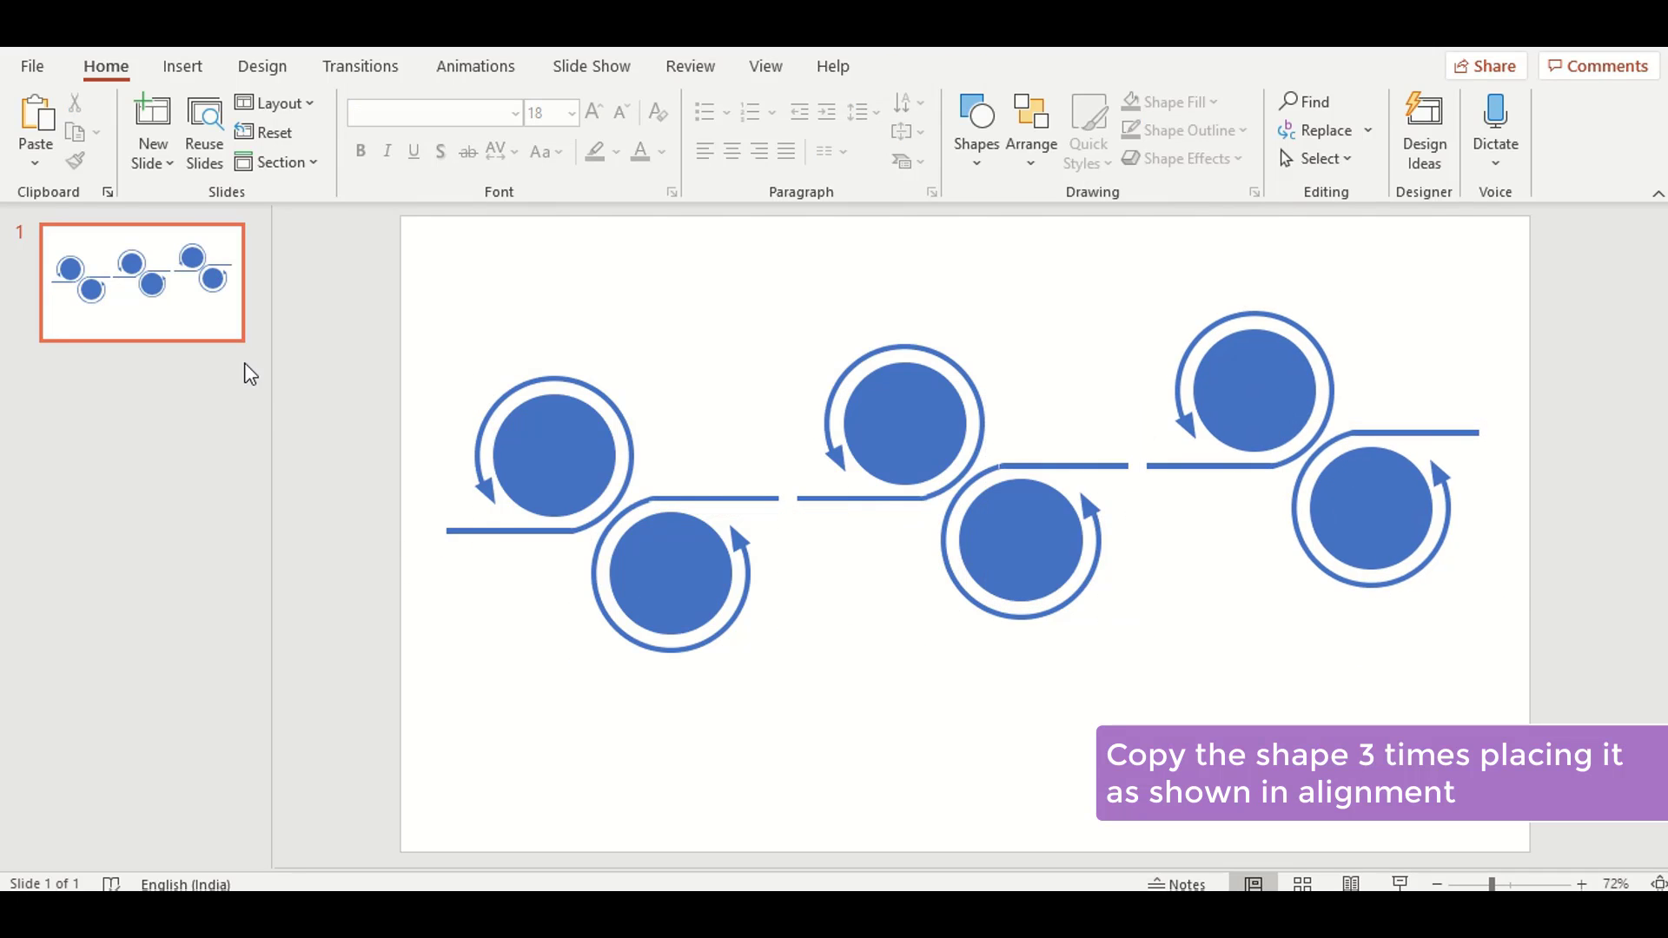
pyautogui.moveTo(330, 265); pyautogui.dragTo(1585, 748)
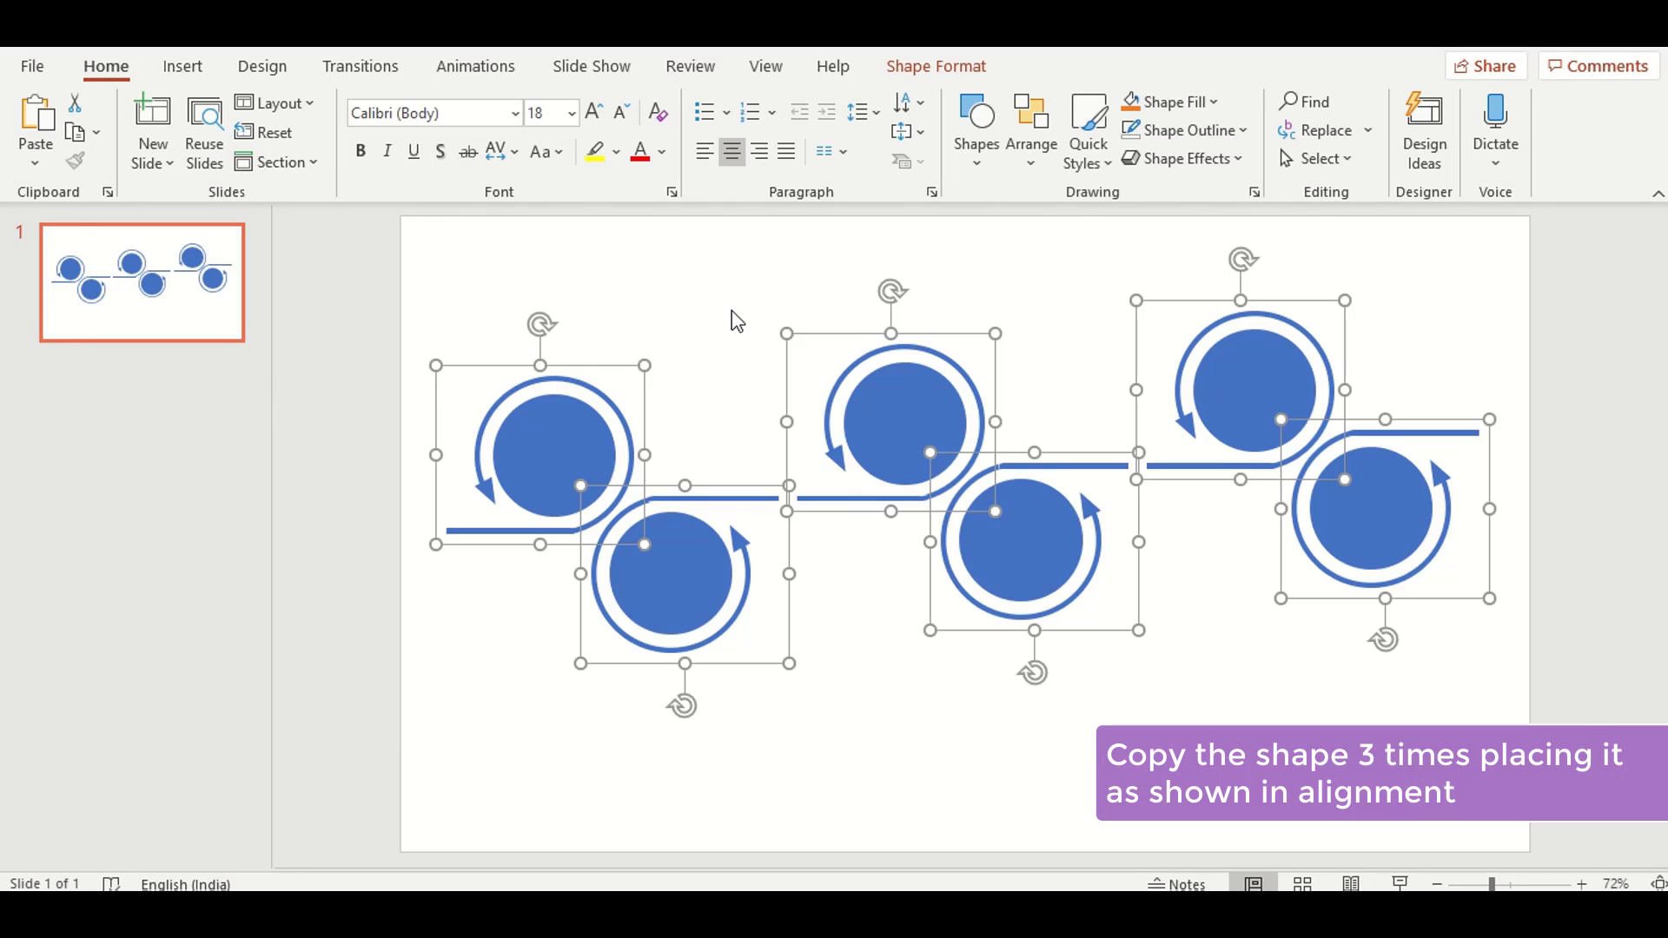
pyautogui.click(822, 372)
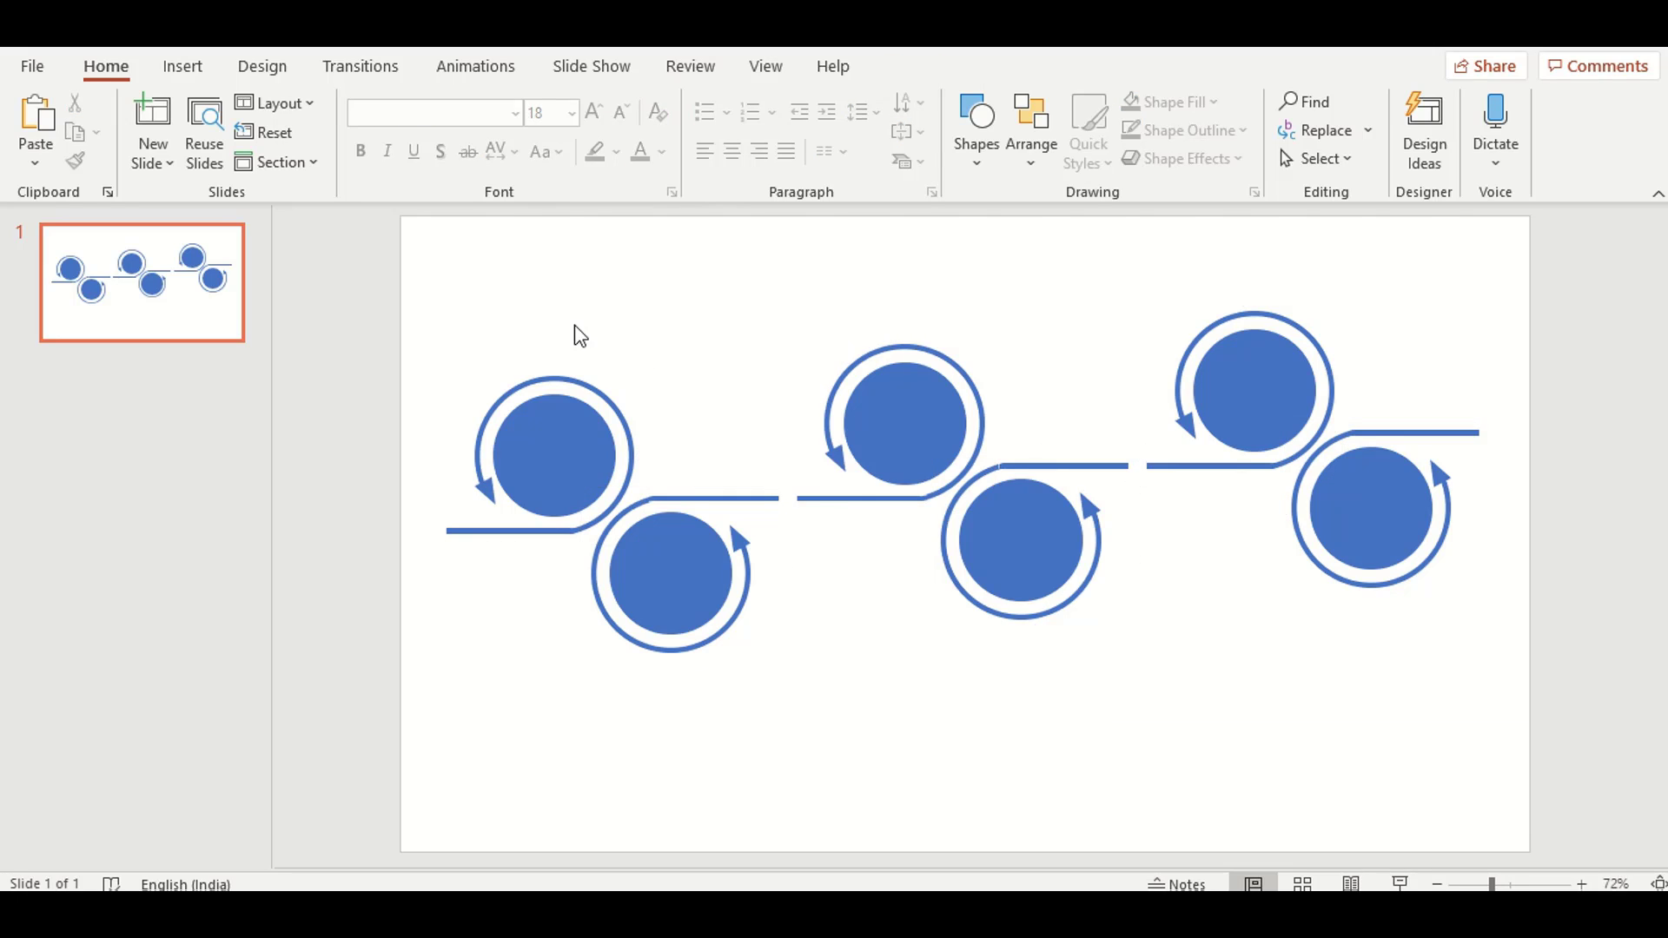
# Marquee-select all six circle-arrows and drag them down toward the slide's vertical centre.
pyautogui.moveTo(375, 283); pyautogui.dragTo(1595, 769)
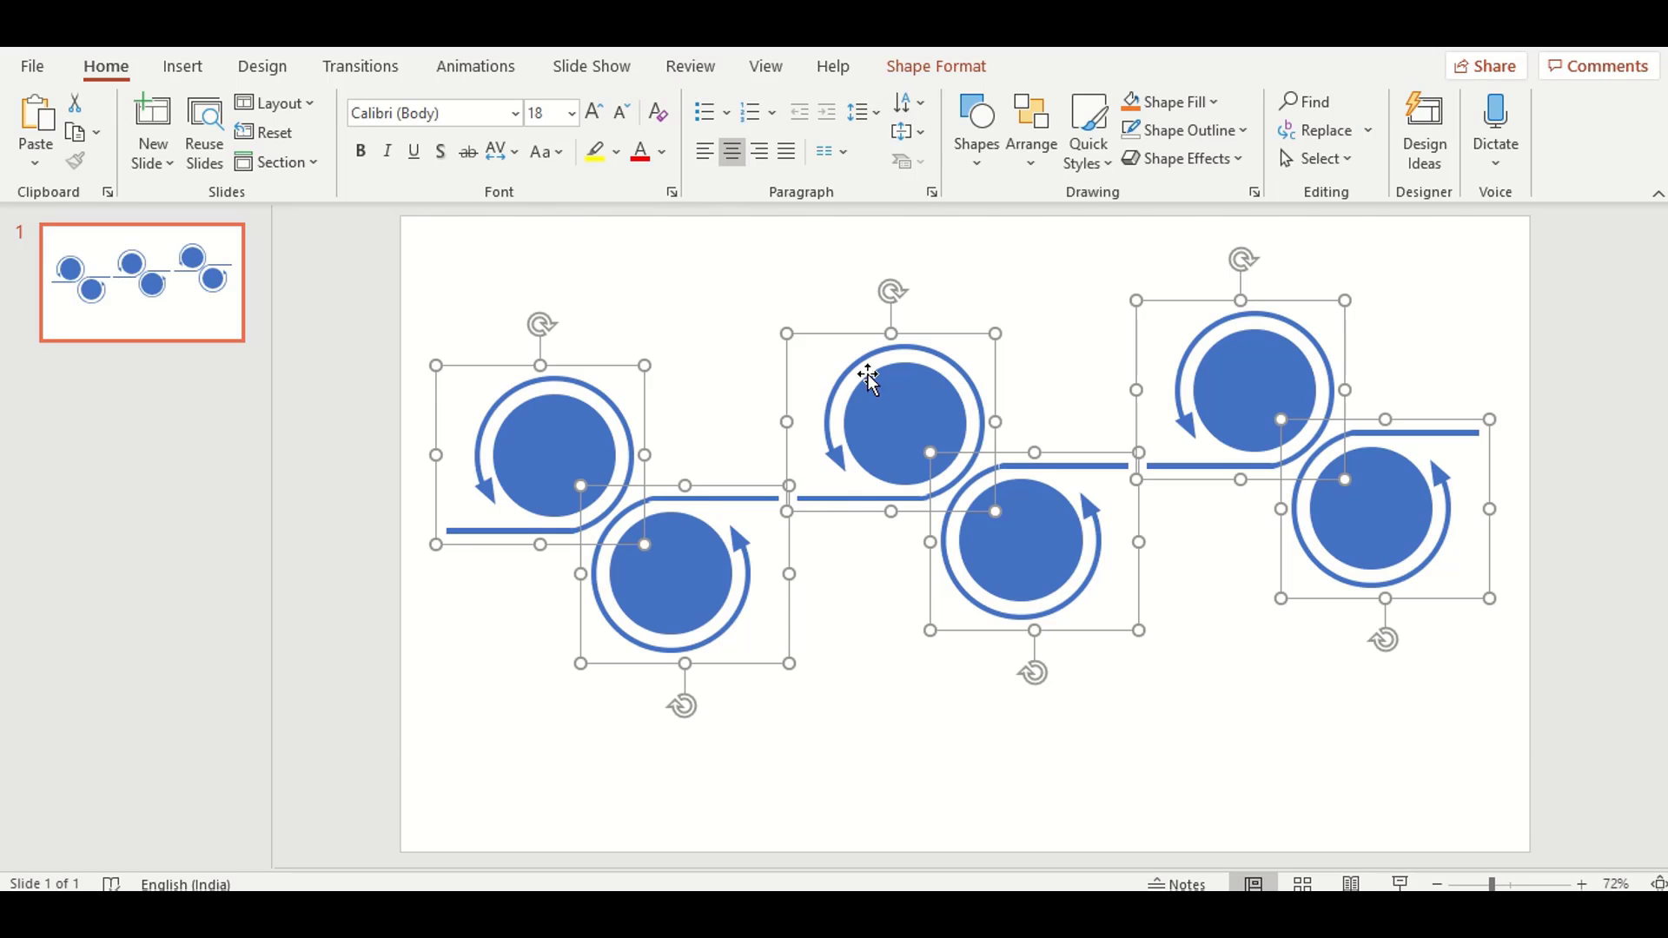
pyautogui.click(819, 372)
pyautogui.moveTo(355, 278); pyautogui.dragTo(1578, 764)
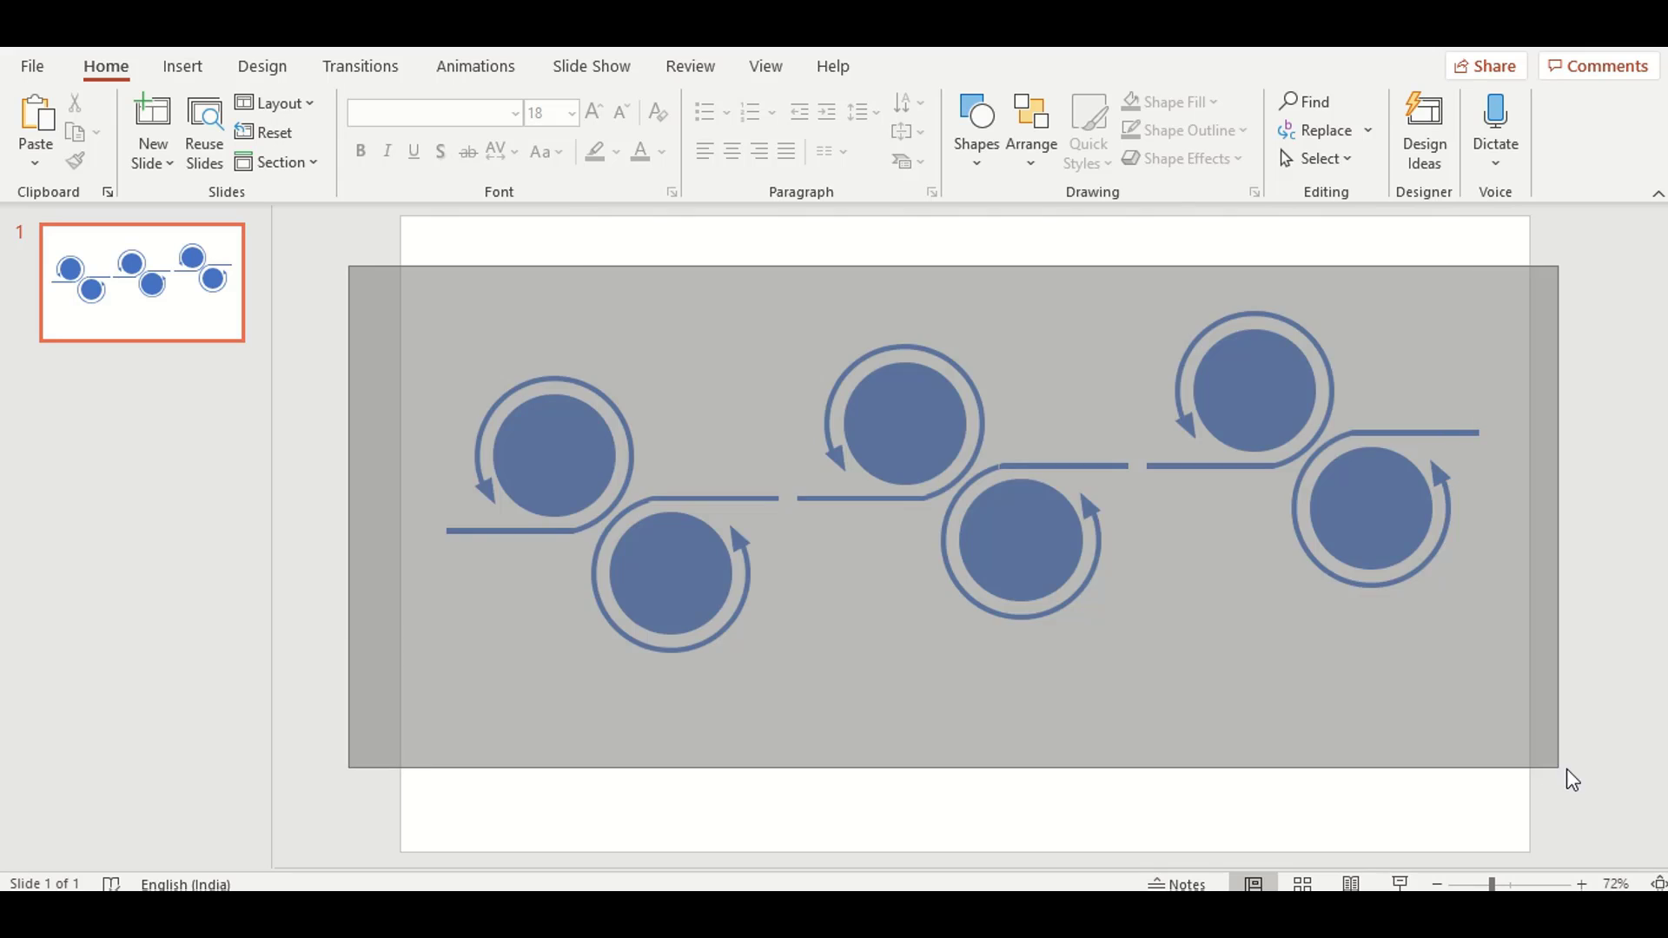
pyautogui.moveTo(1079, 574); pyautogui.dragTo(1074, 620)
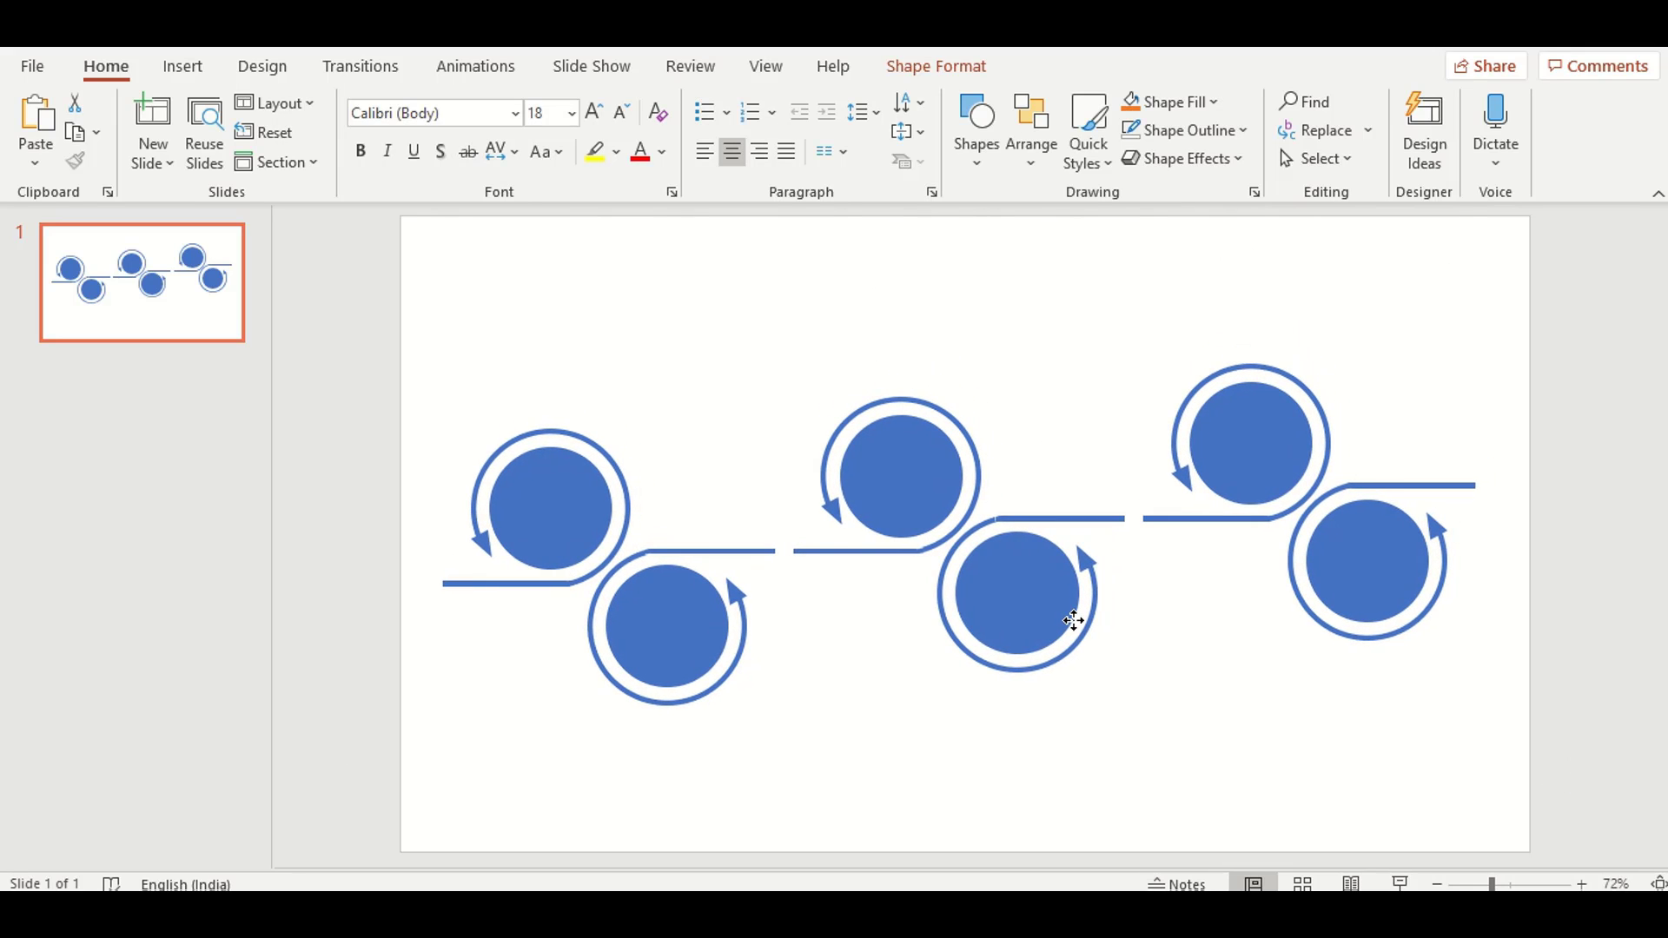
pyautogui.click(406, 317)
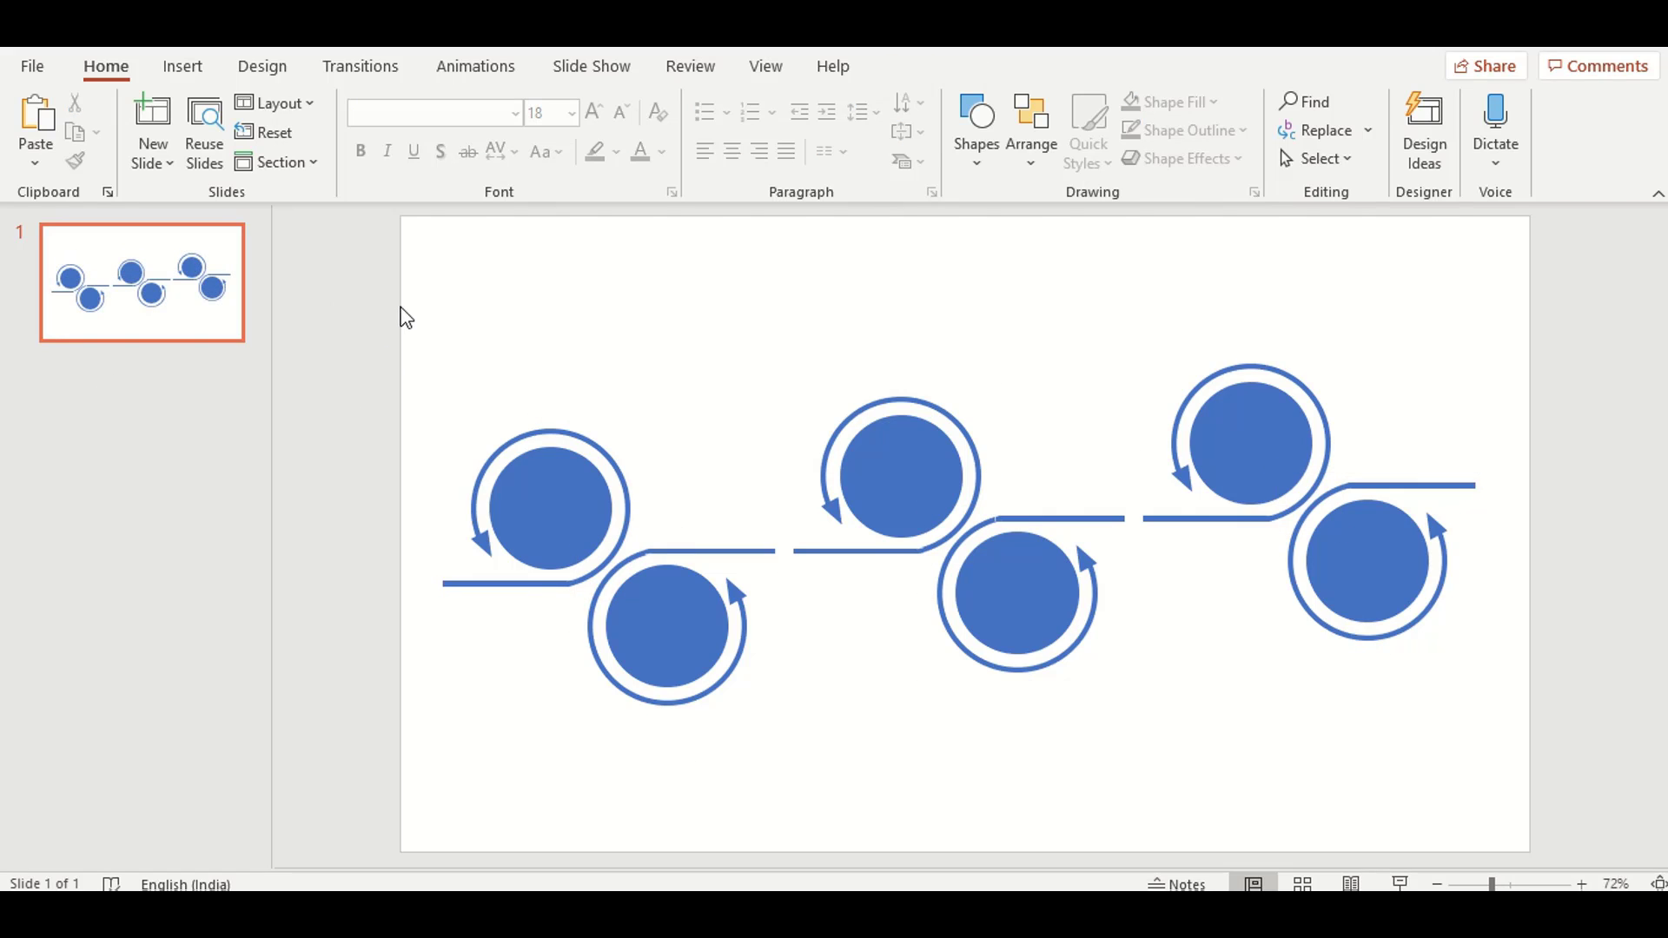
# Fill the first three circle-arrows light blue, blue and dark navy.
pyautogui.click(530, 493)
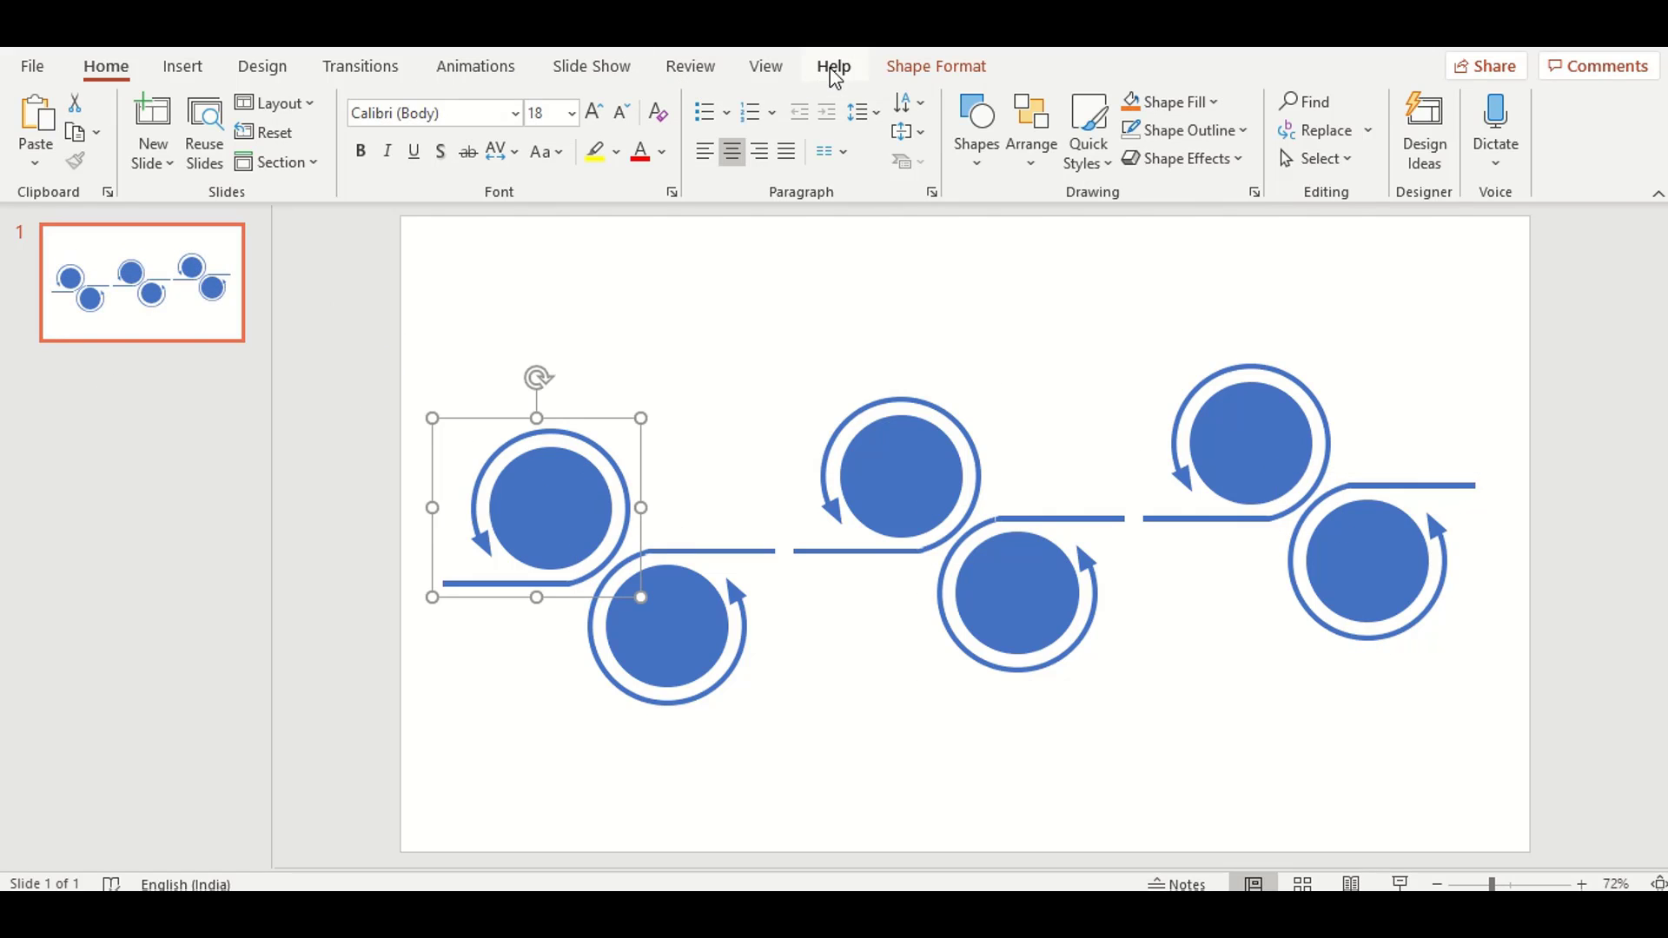
pyautogui.click(929, 69)
pyautogui.click(630, 102)
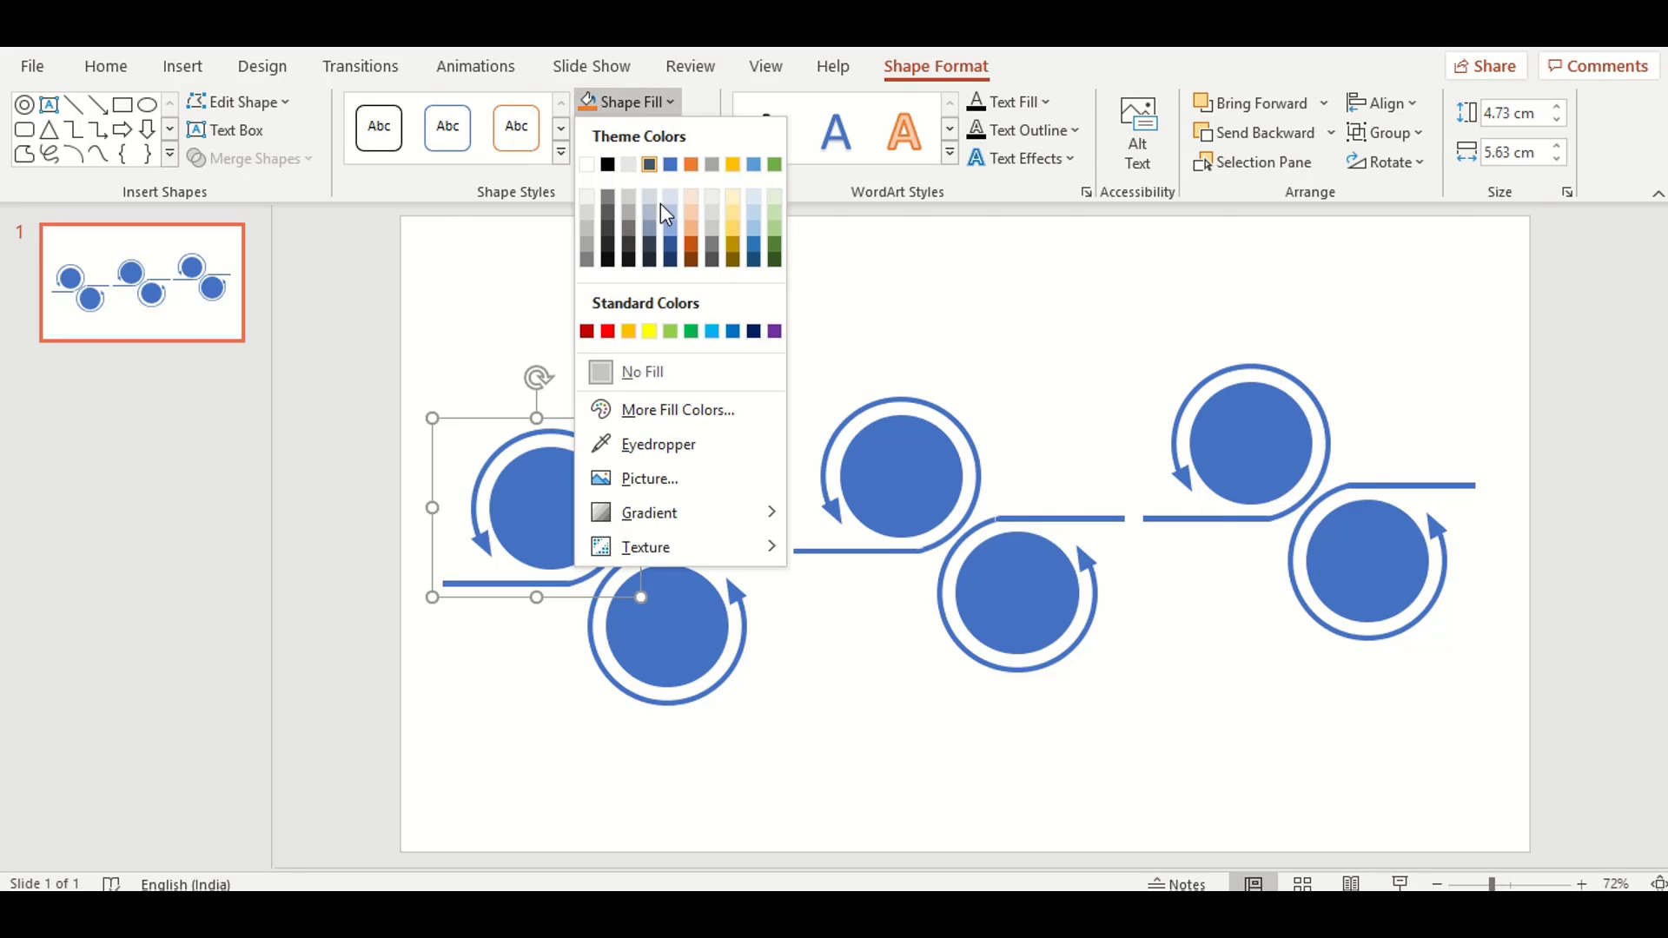
pyautogui.click(711, 331)
pyautogui.click(640, 584)
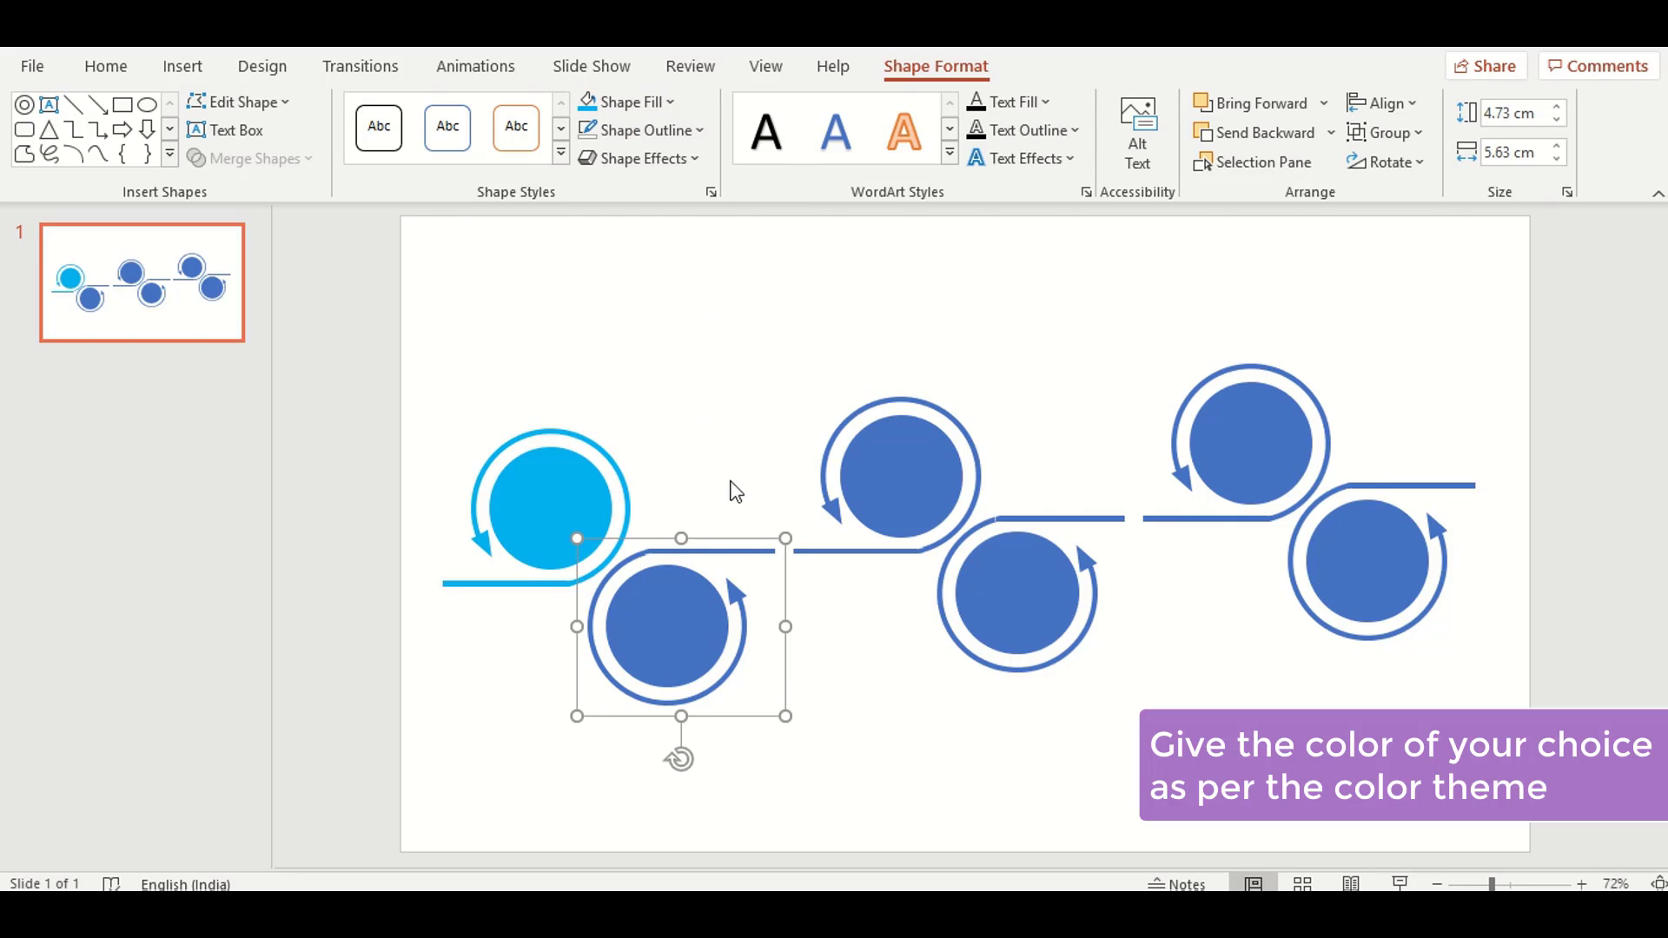
pyautogui.click(635, 104)
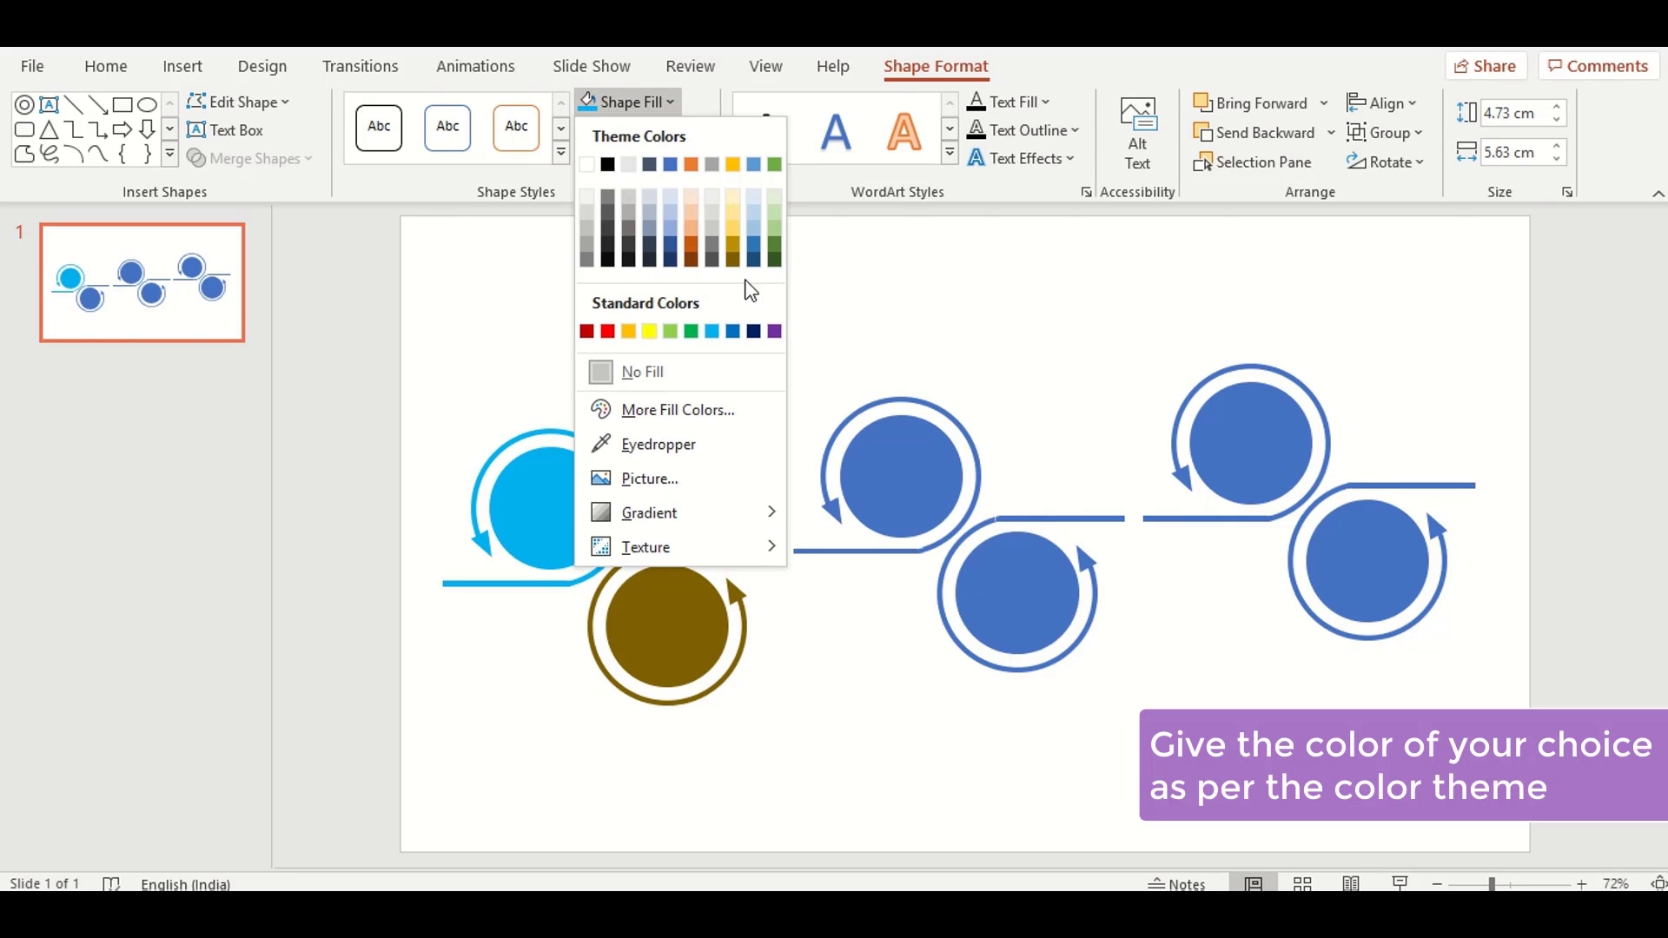
pyautogui.click(733, 331)
pyautogui.click(898, 460)
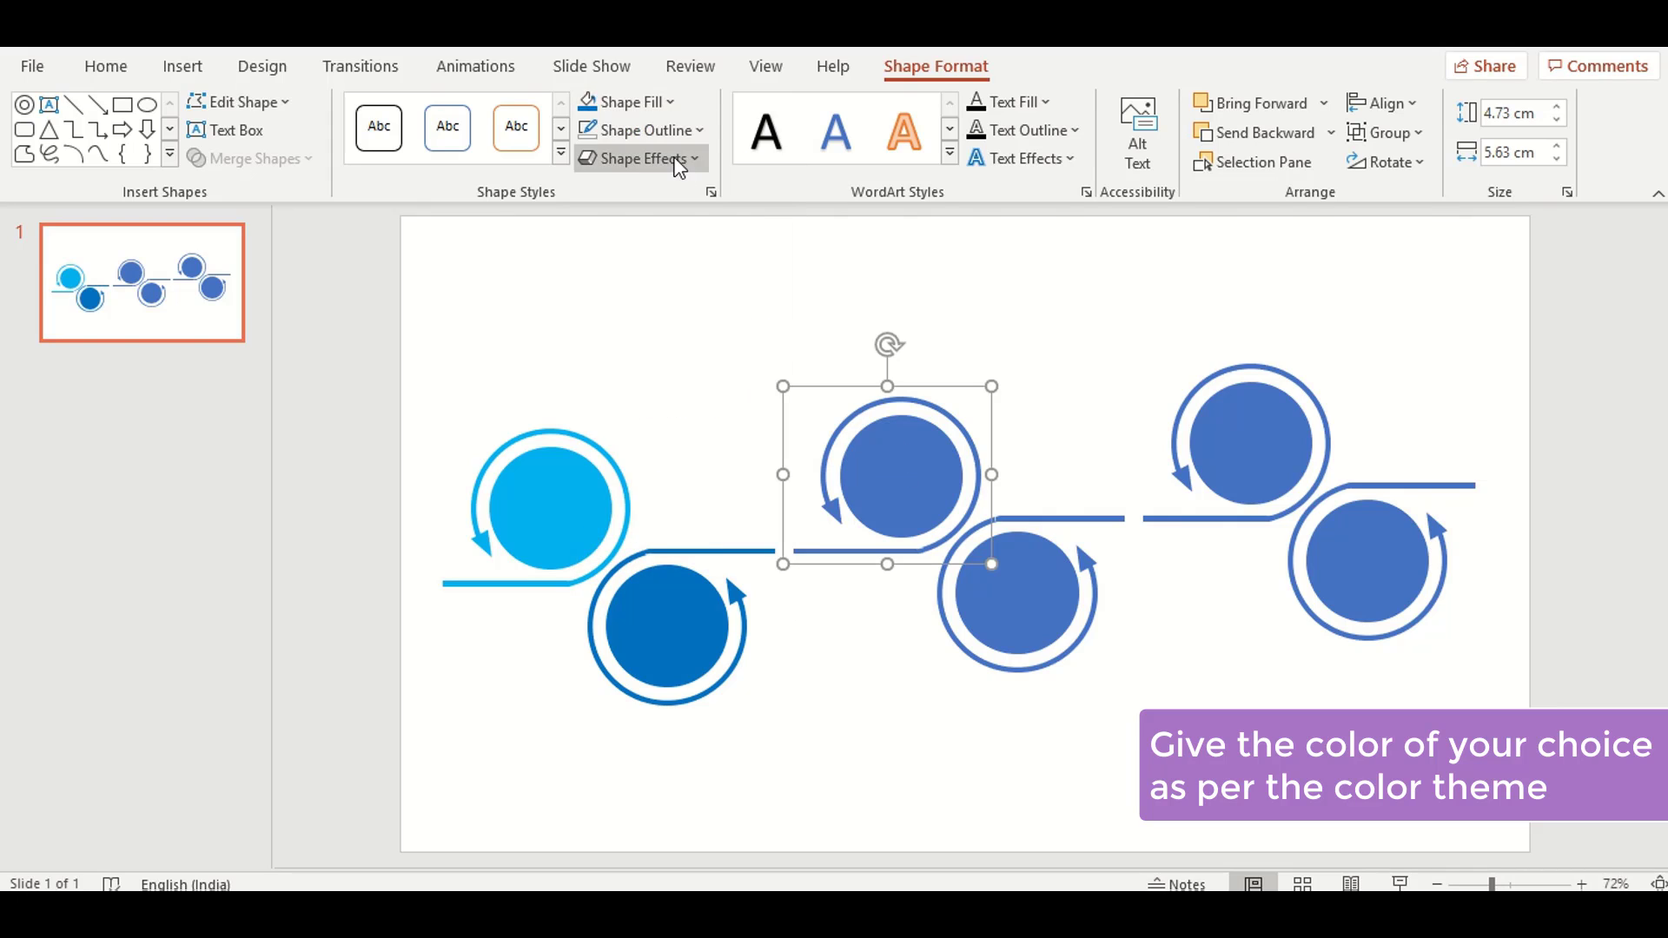
pyautogui.click(637, 102)
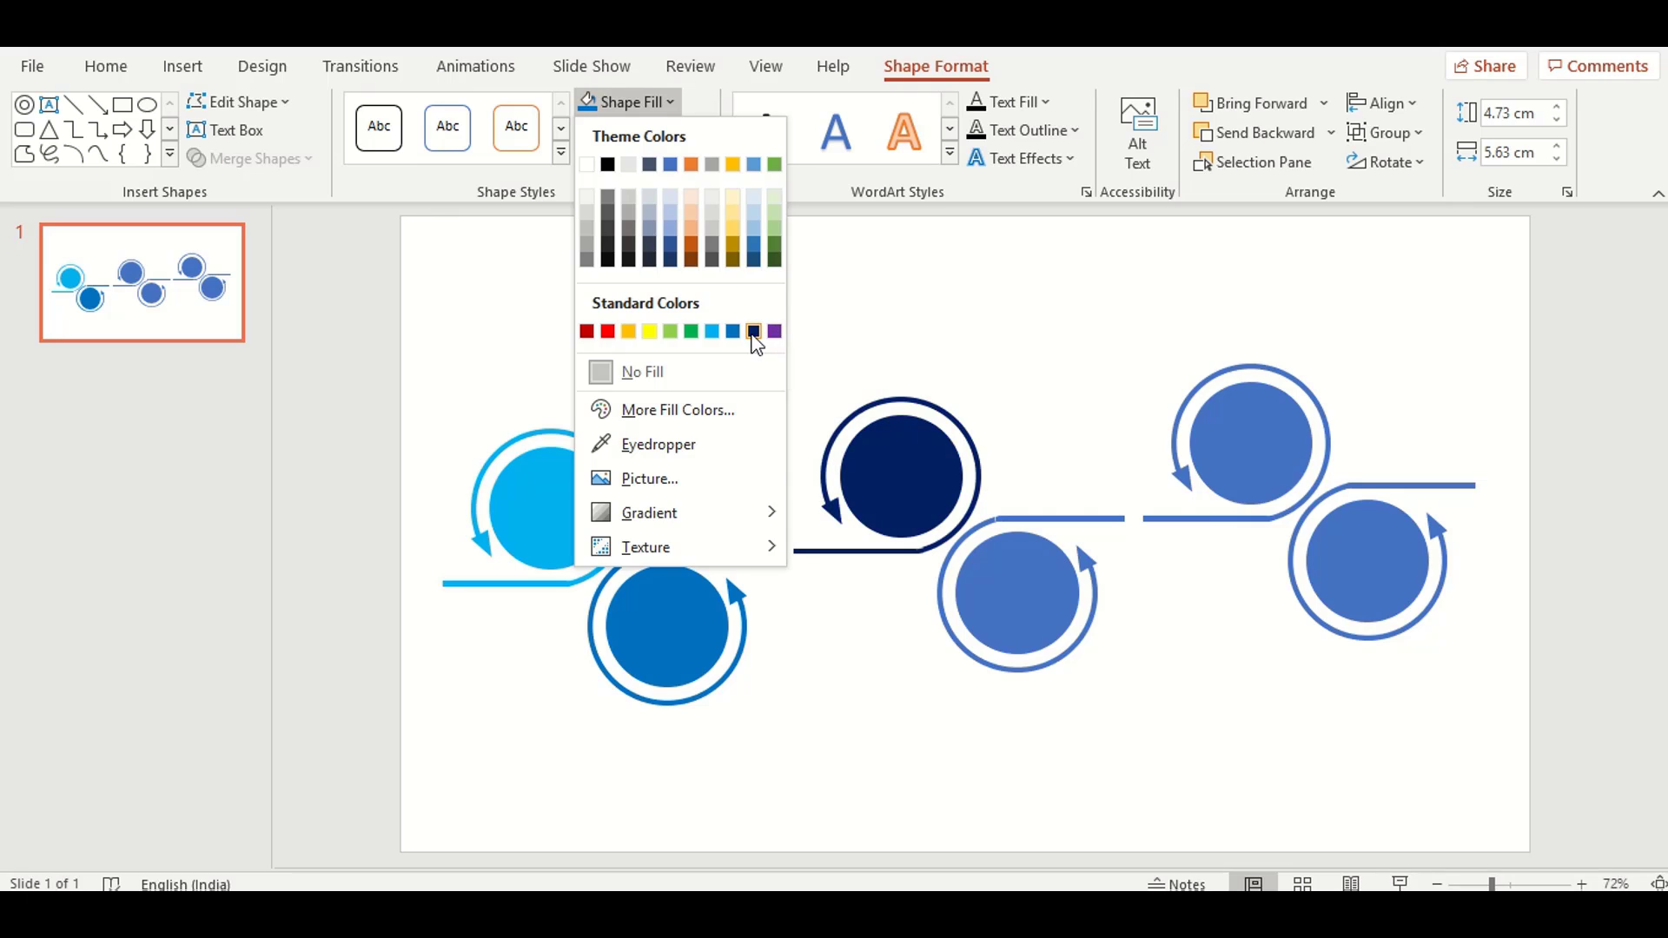
pyautogui.click(753, 332)
# Fill the fourth circle-arrow purple and both right-hand circle-arrows green.
pyautogui.click(1009, 634)
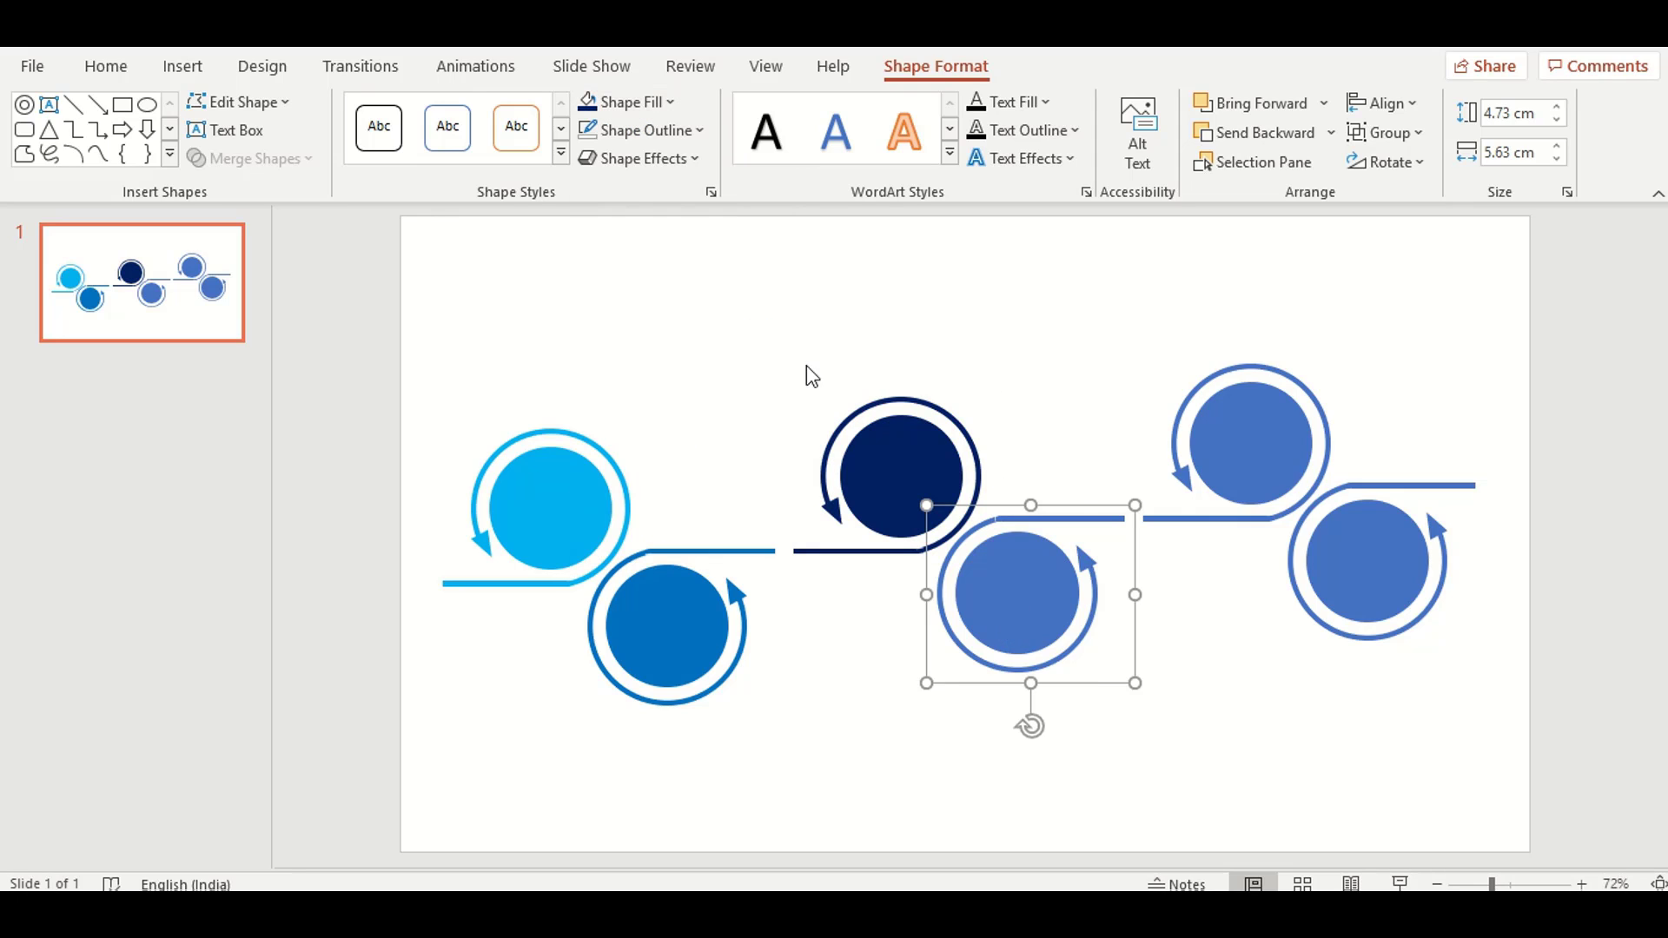
pyautogui.click(637, 102)
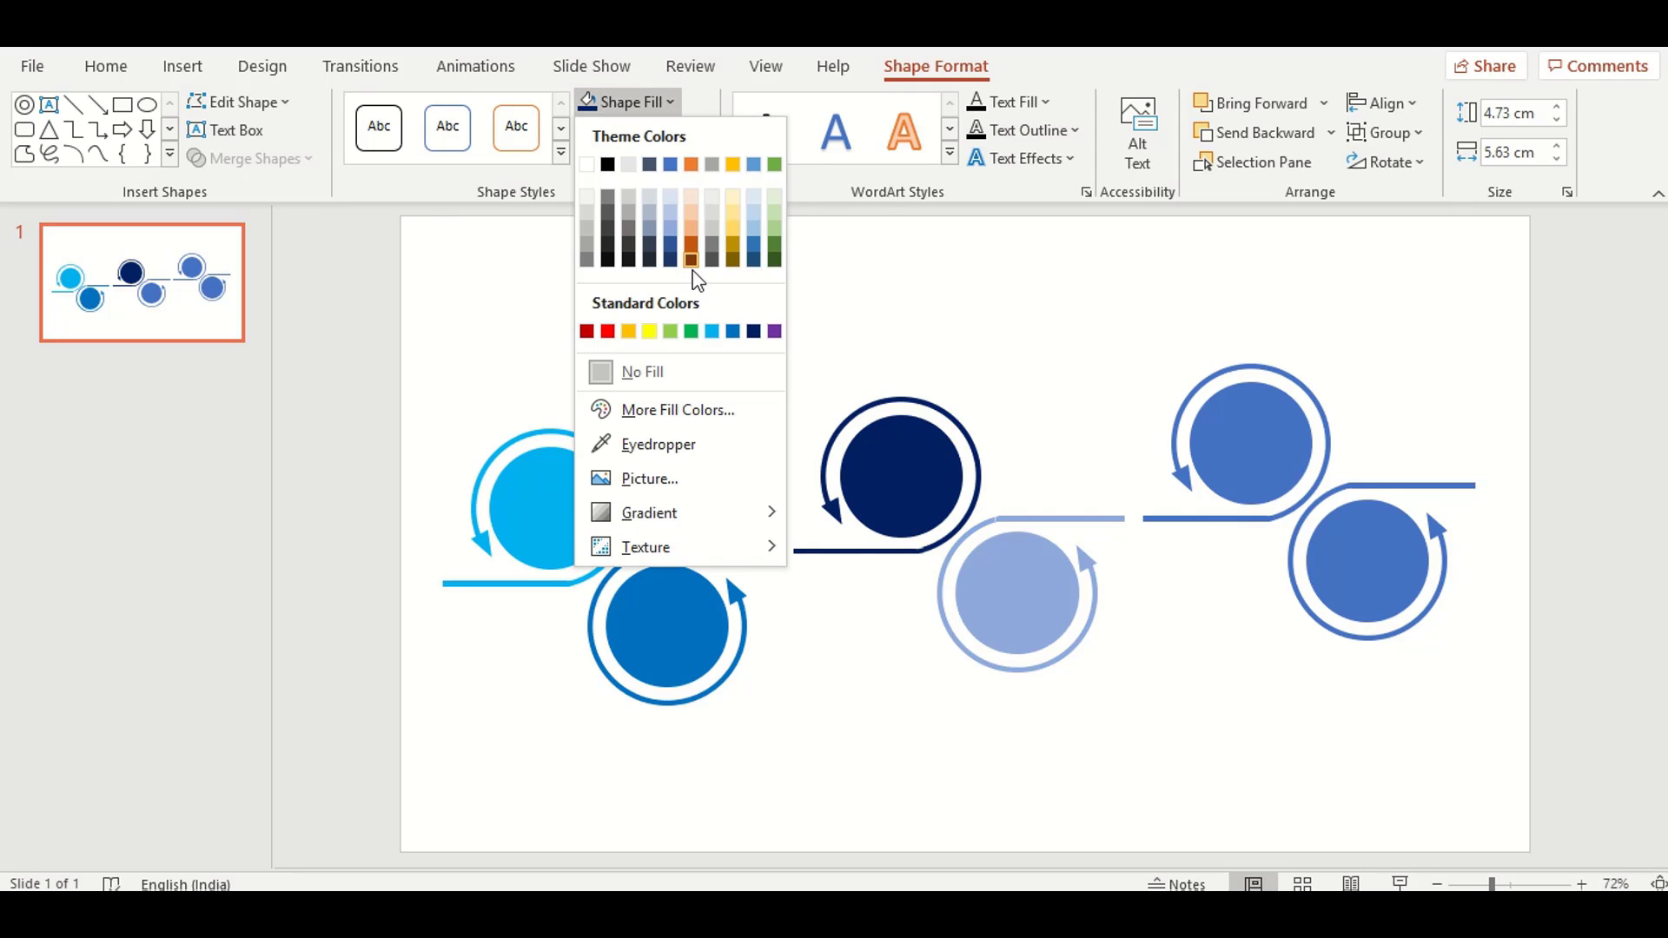
pyautogui.click(774, 331)
pyautogui.click(1228, 427)
pyautogui.click(654, 103)
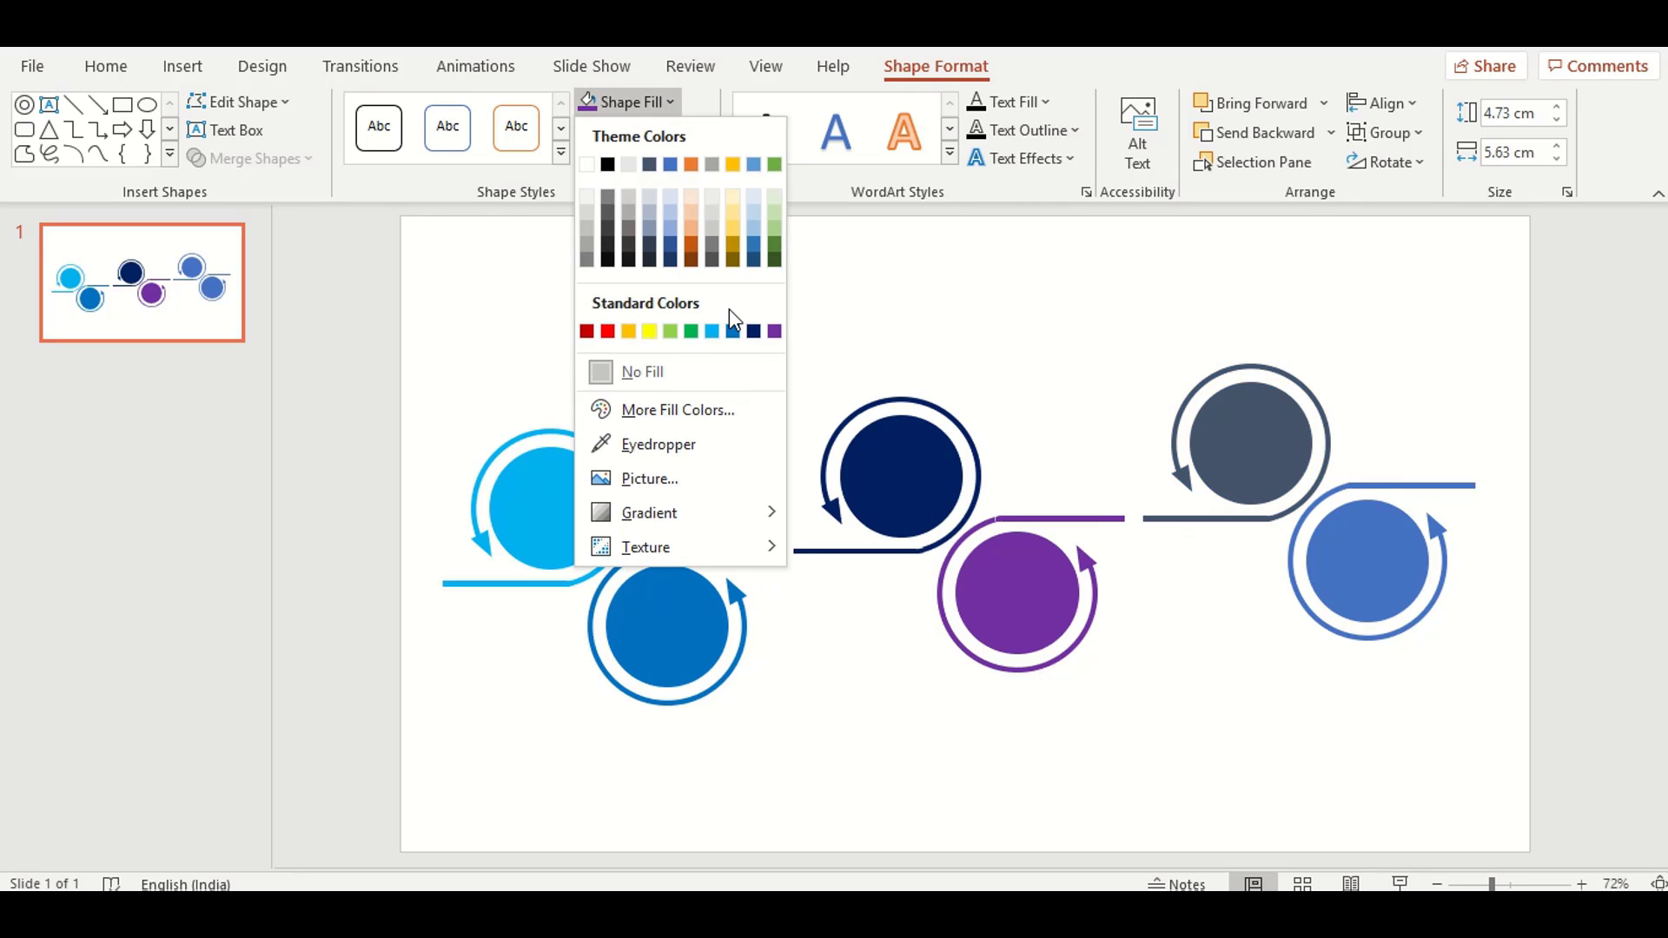
pyautogui.click(692, 331)
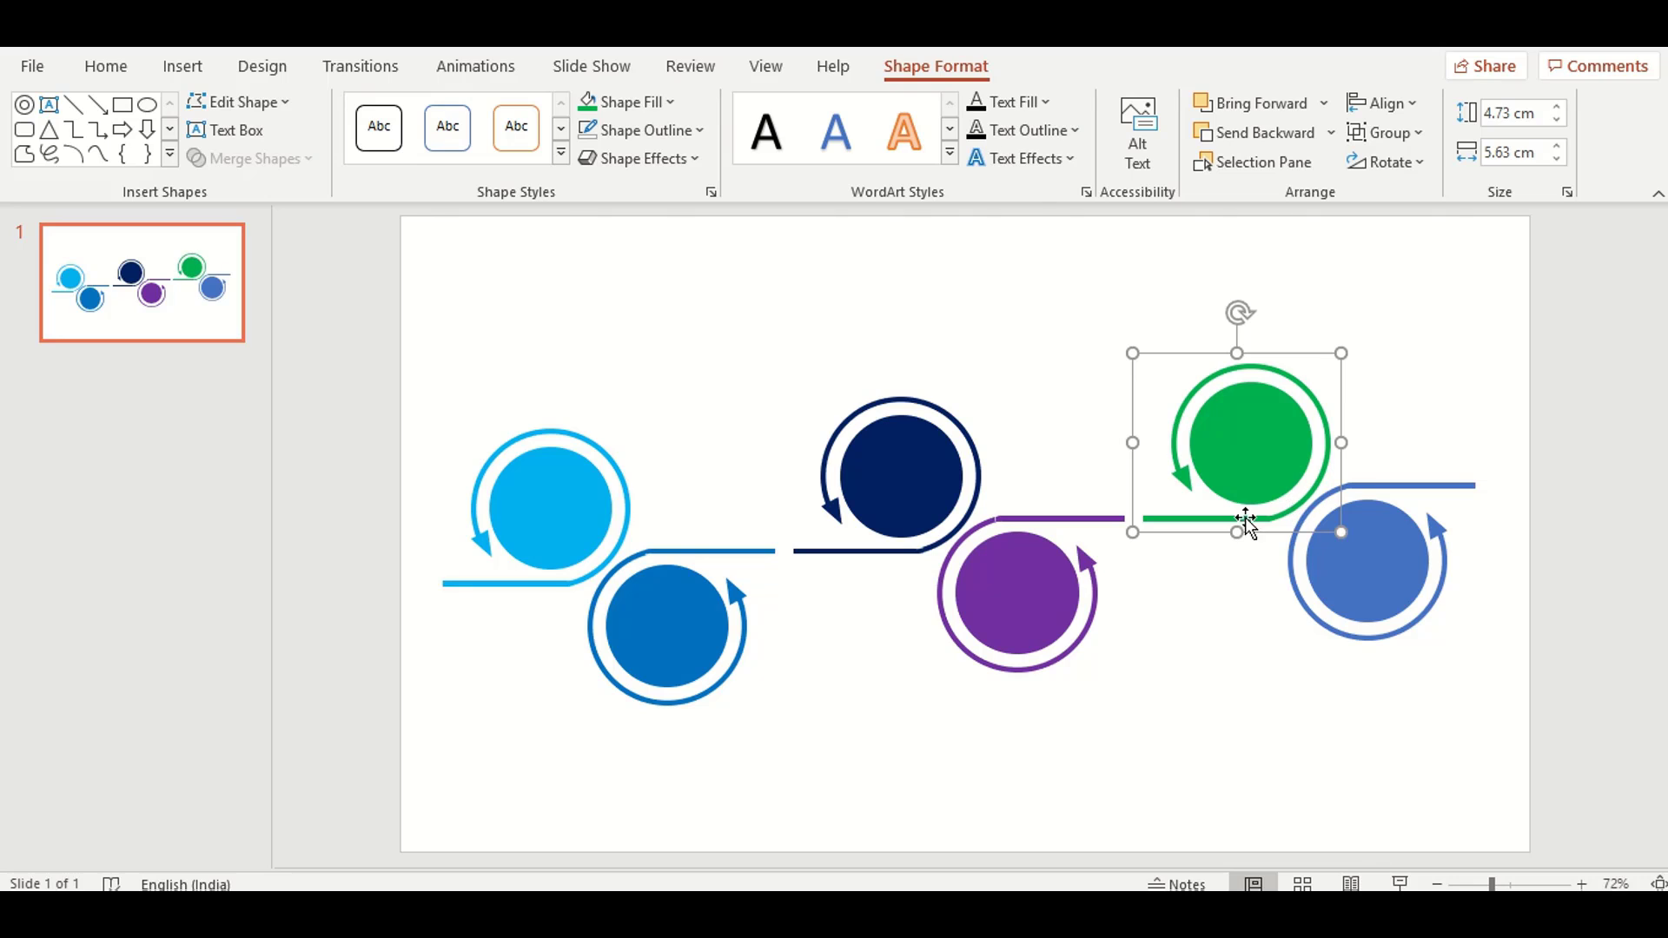
pyautogui.click(1360, 587)
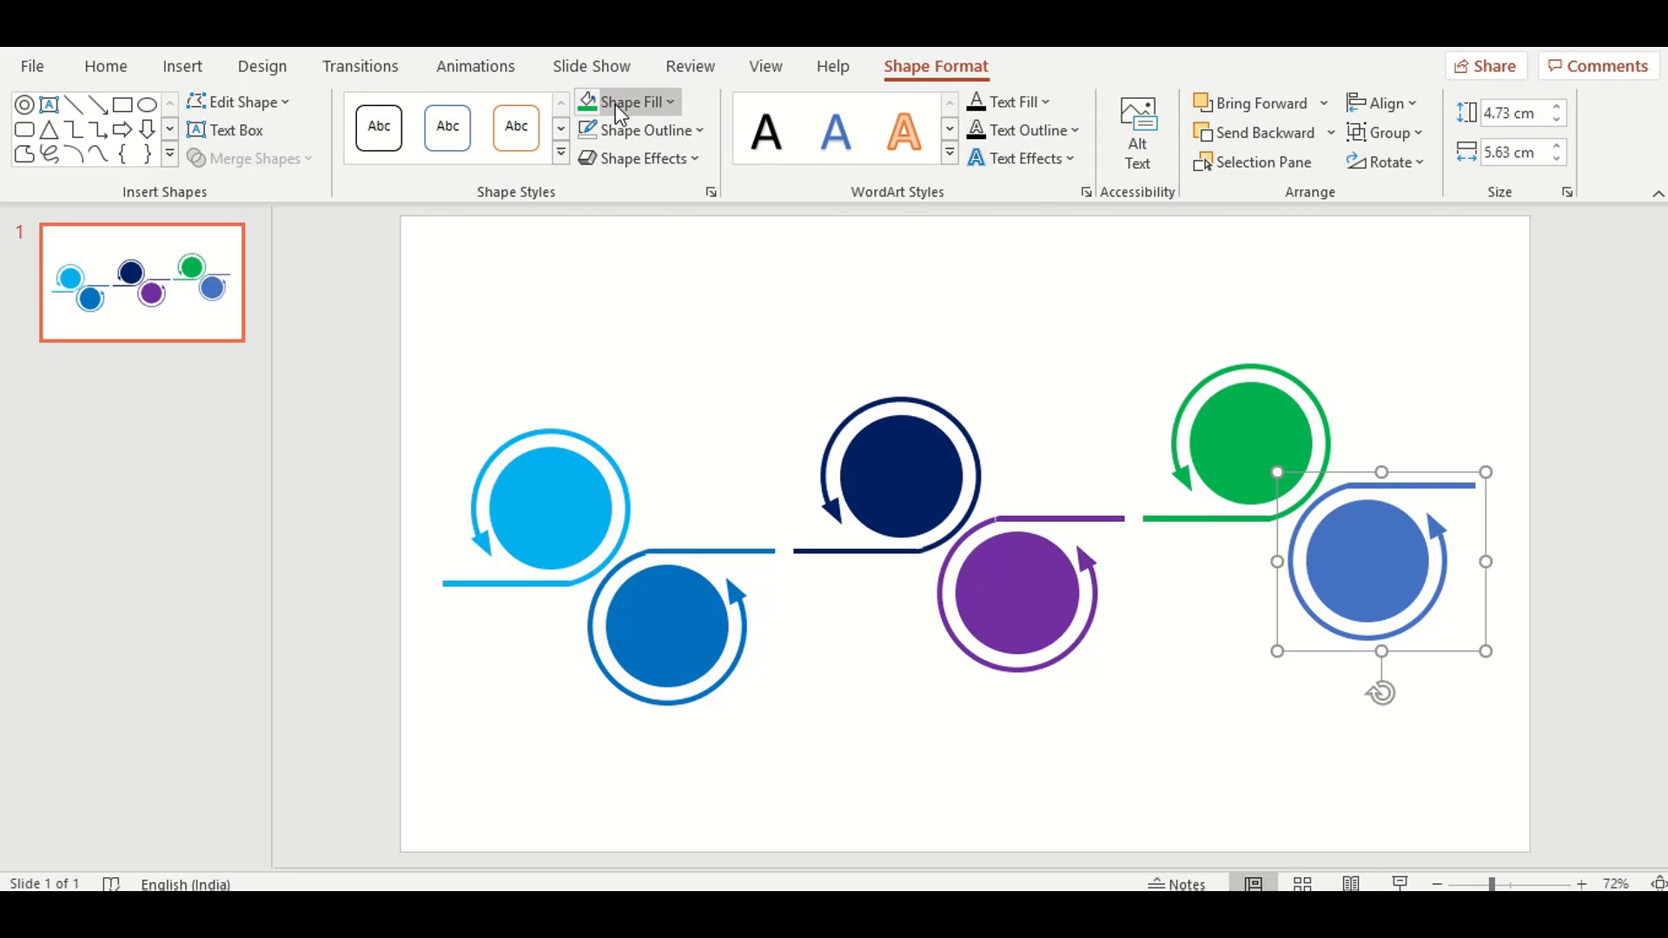
pyautogui.click(654, 102)
pyautogui.click(692, 331)
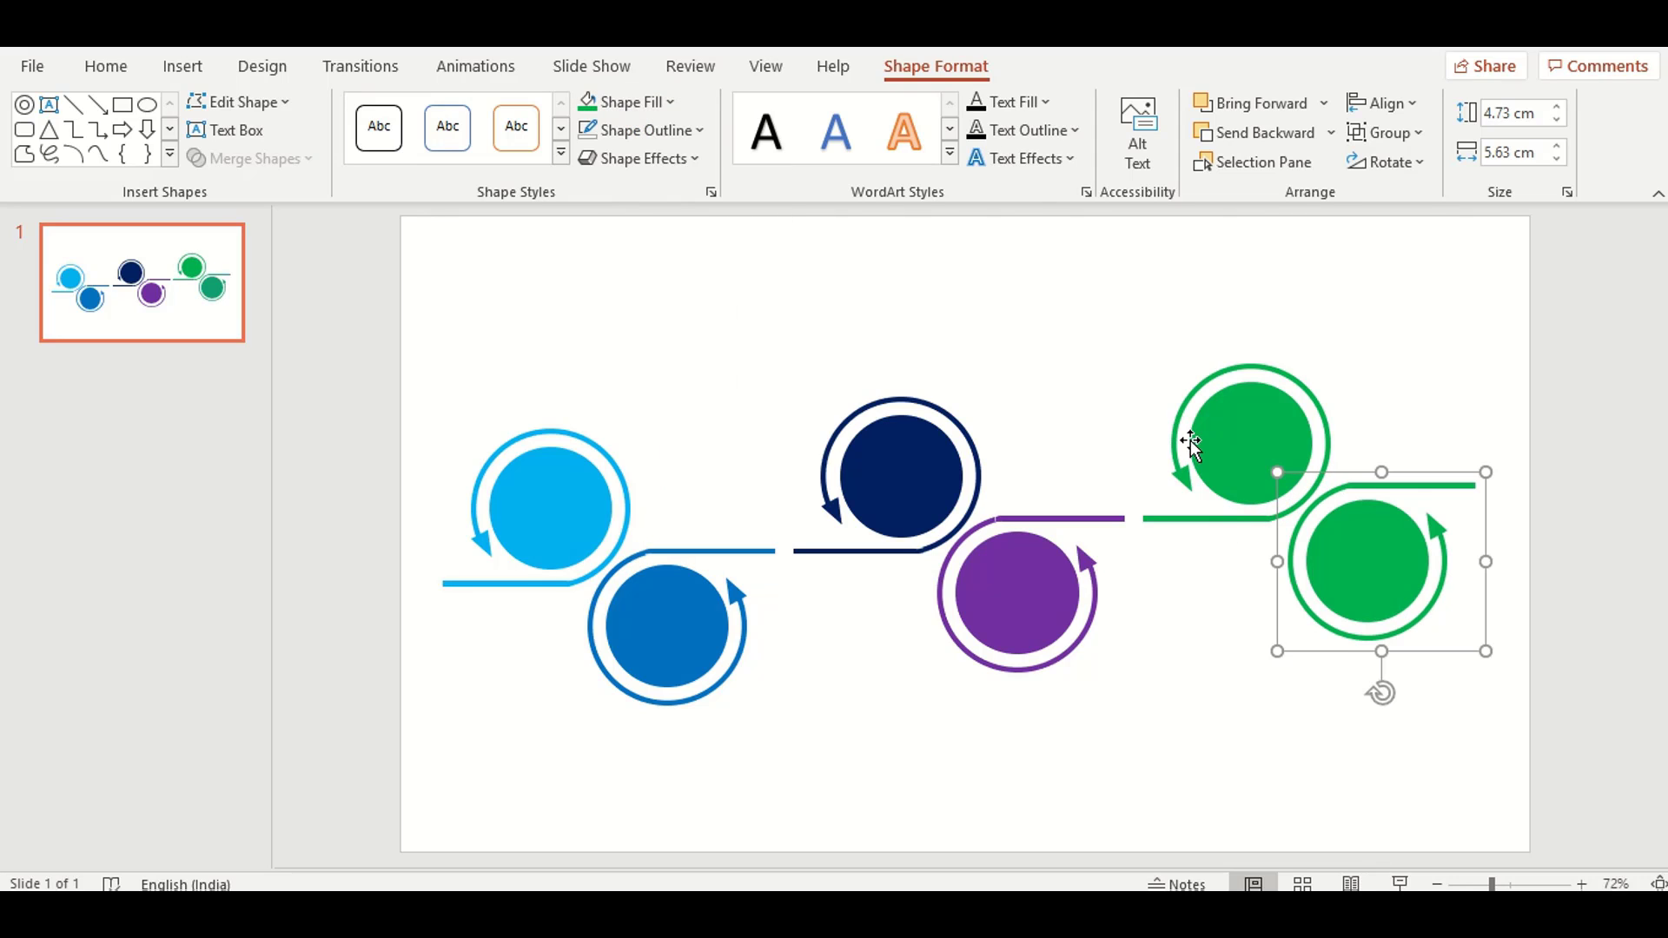
pyautogui.click(1191, 445)
pyautogui.click(653, 102)
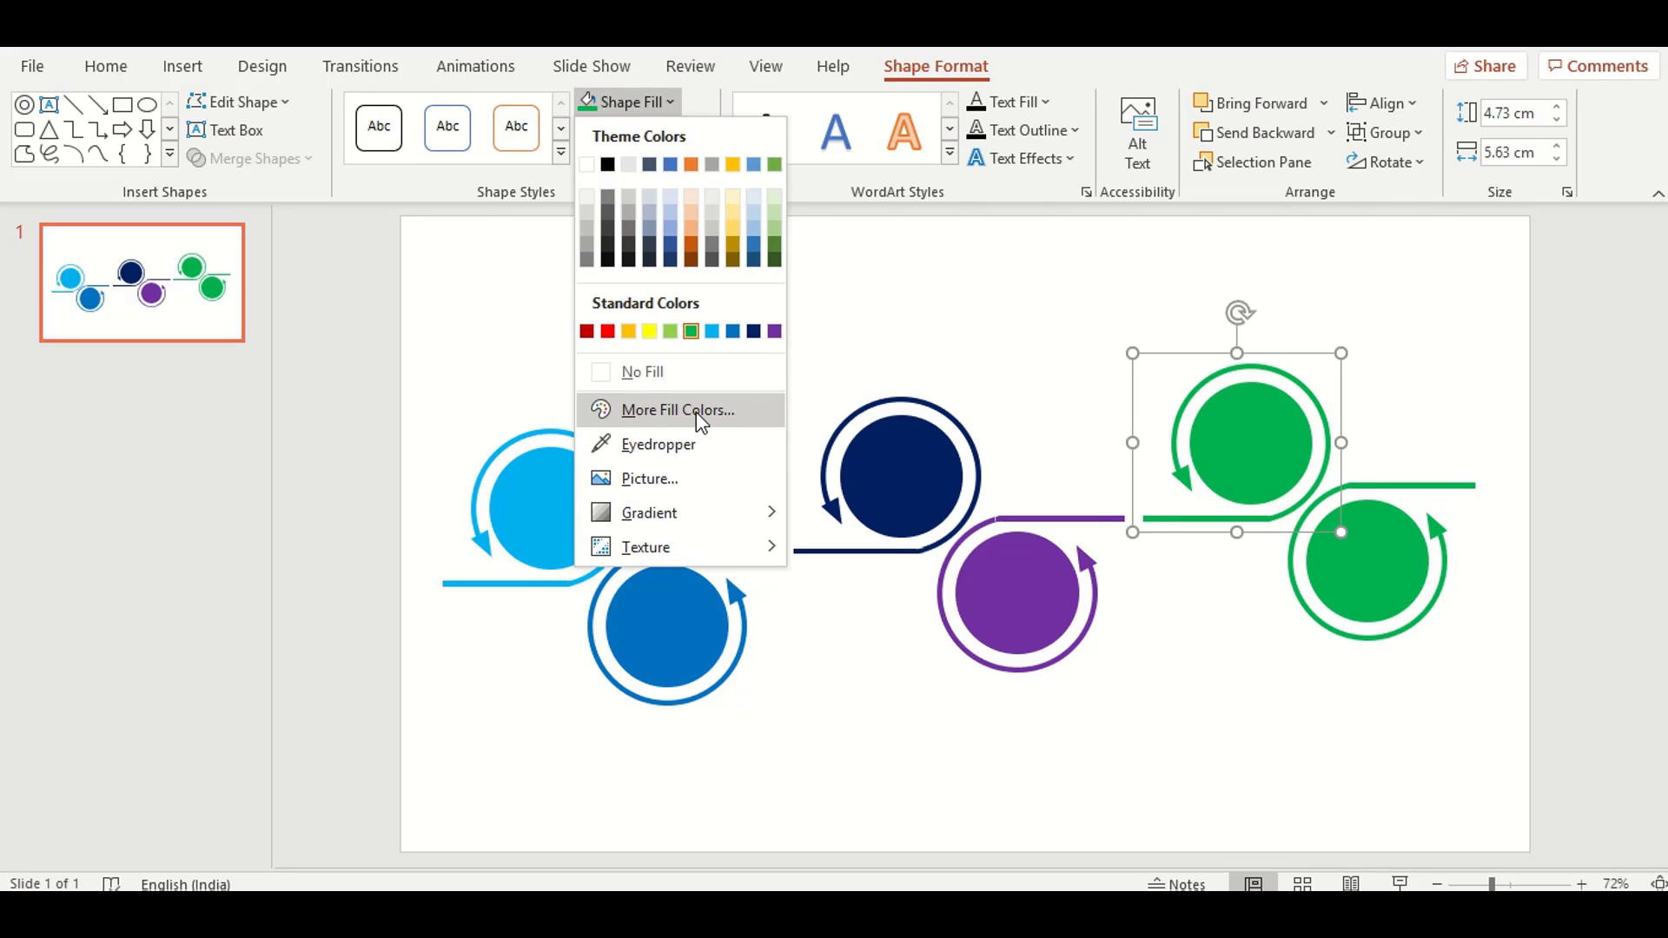
# Darken the top-right circle-arrow to a custom dark green (RGB 0, 116, 52).
pyautogui.click(696, 409)
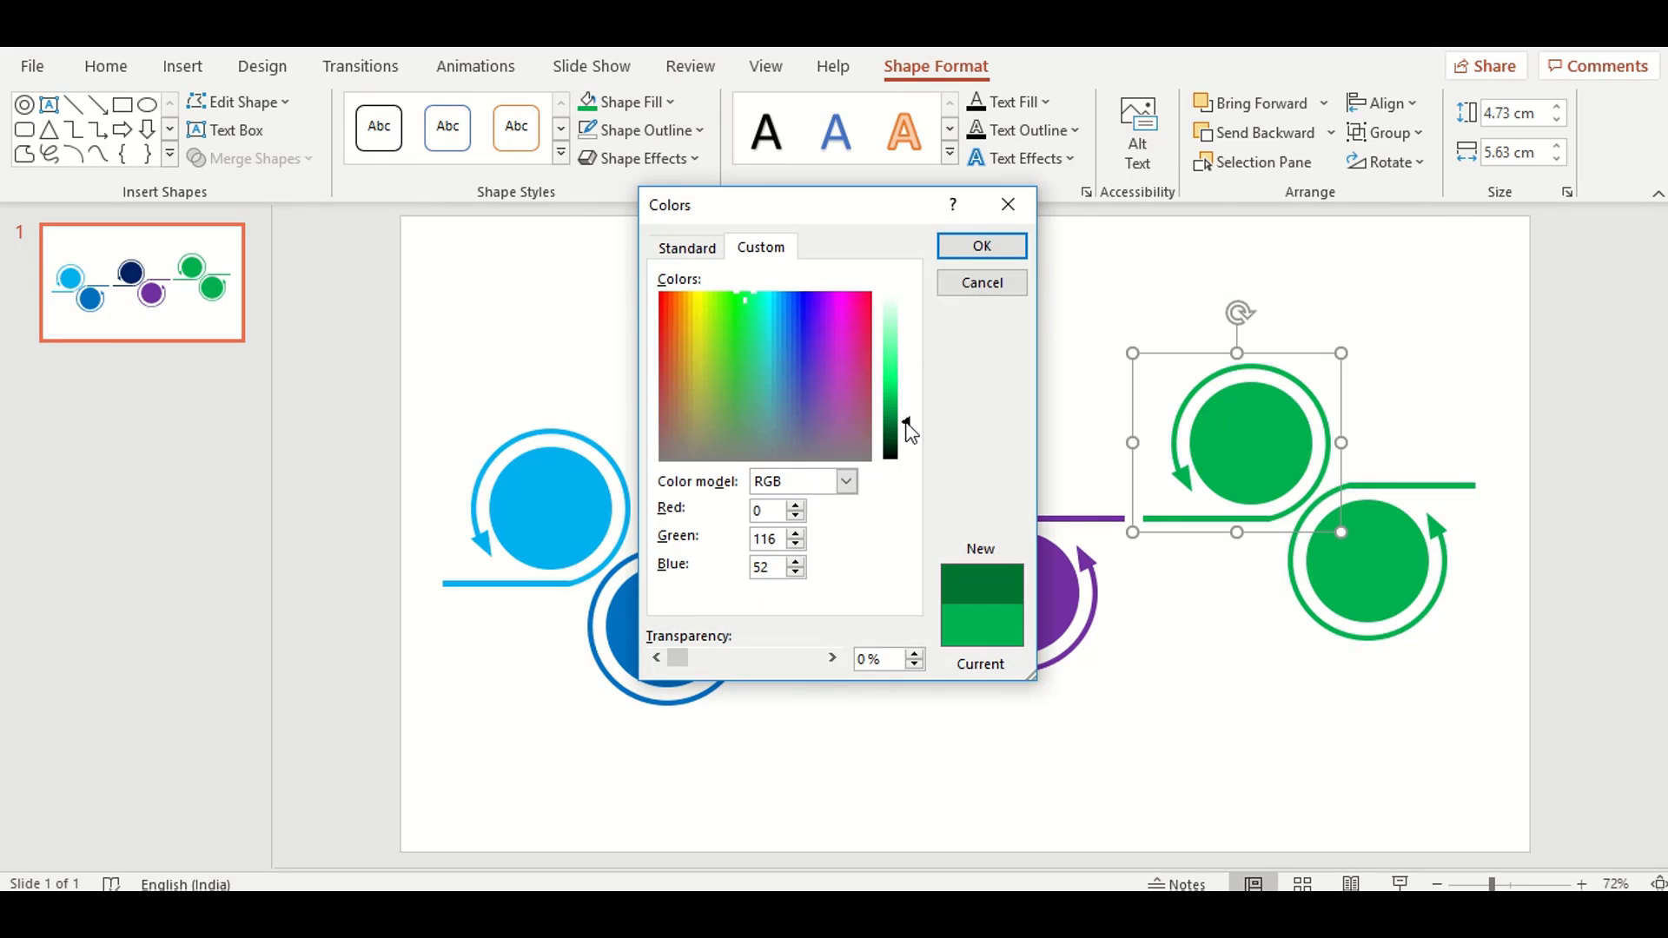
pyautogui.moveTo(910, 409); pyautogui.dragTo(907, 443)
pyautogui.click(982, 246)
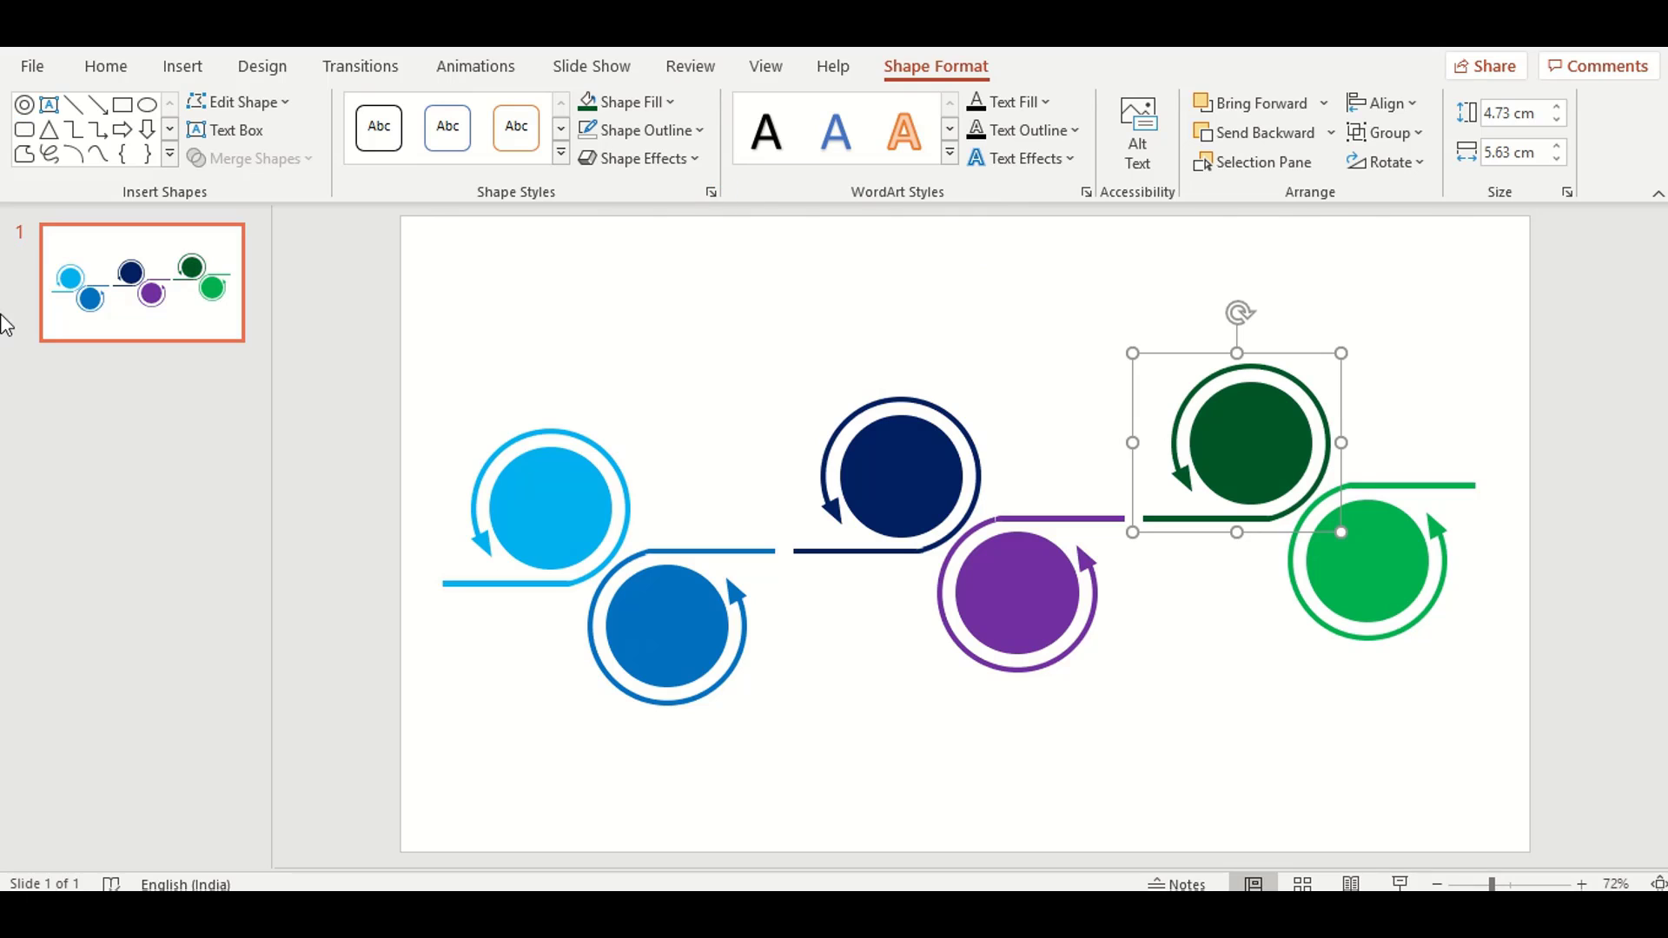
pyautogui.click(1579, 523)
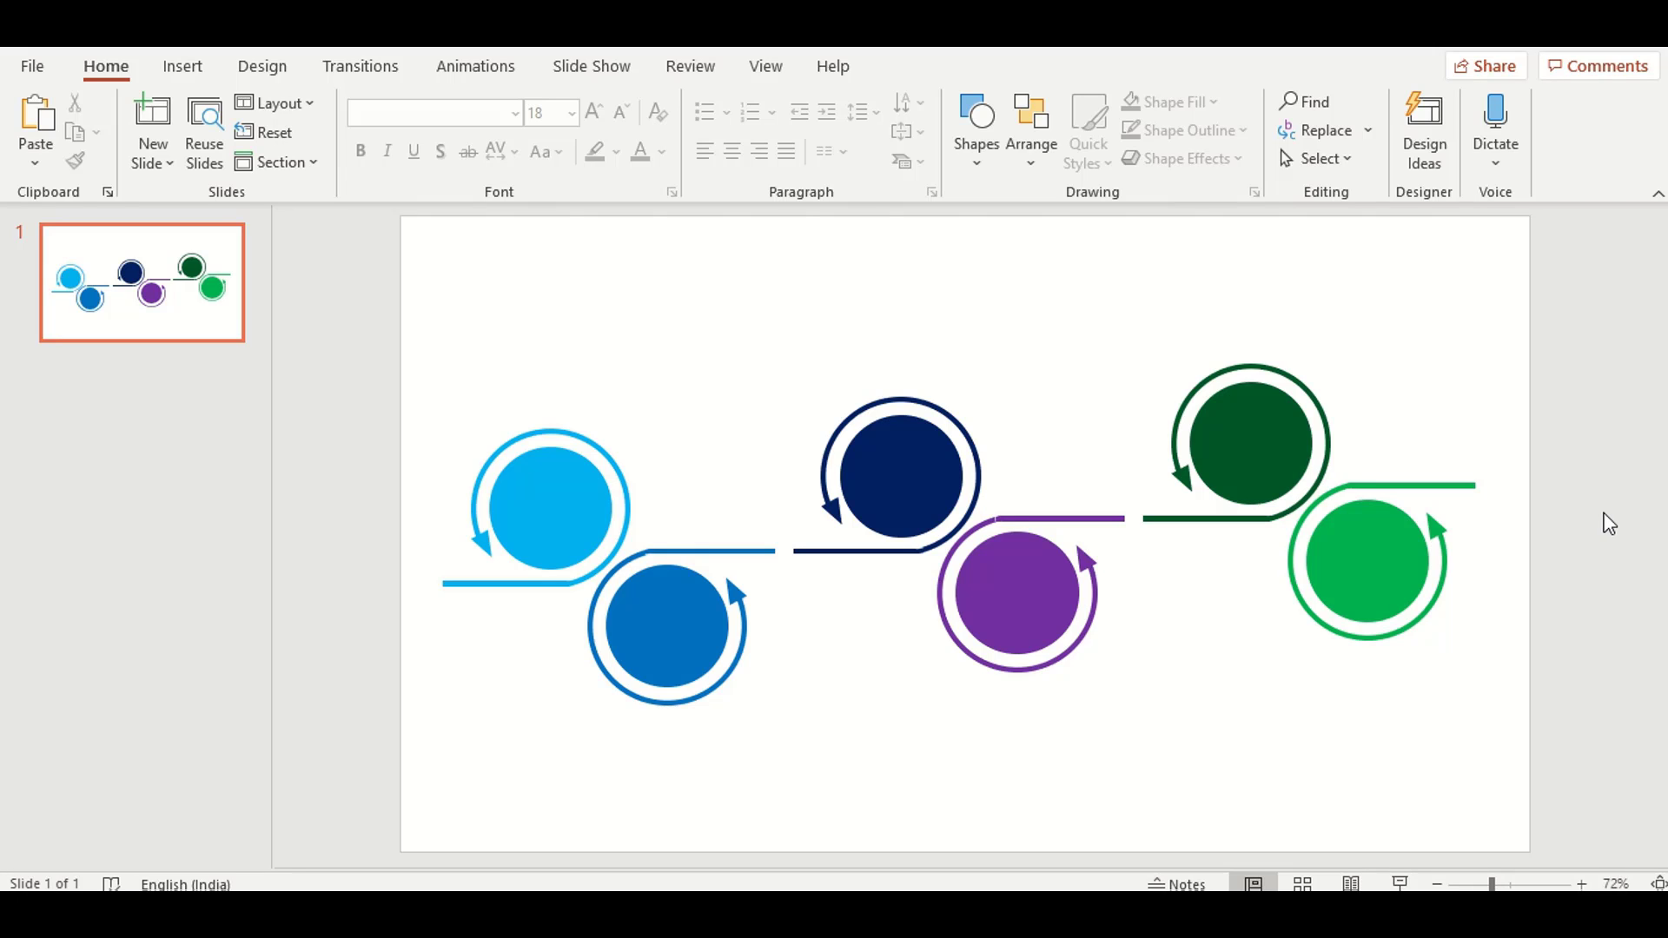
pyautogui.click(183, 66)
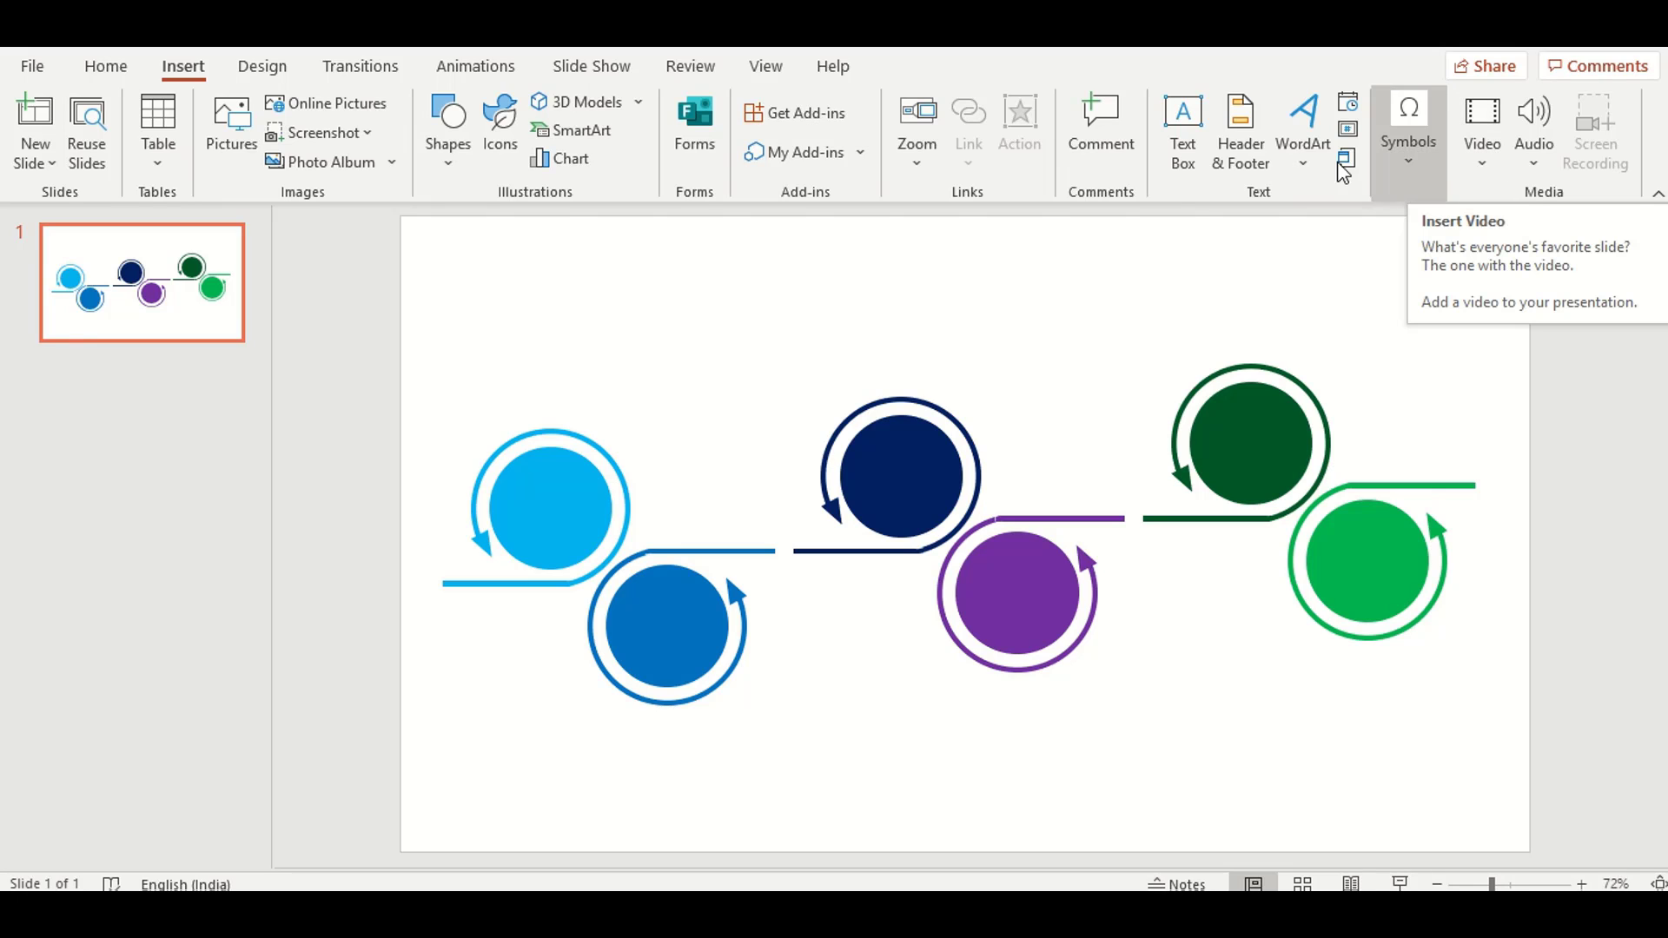
# Add a 'Heading' text box above the light-blue circle.
pyautogui.click(1184, 130)
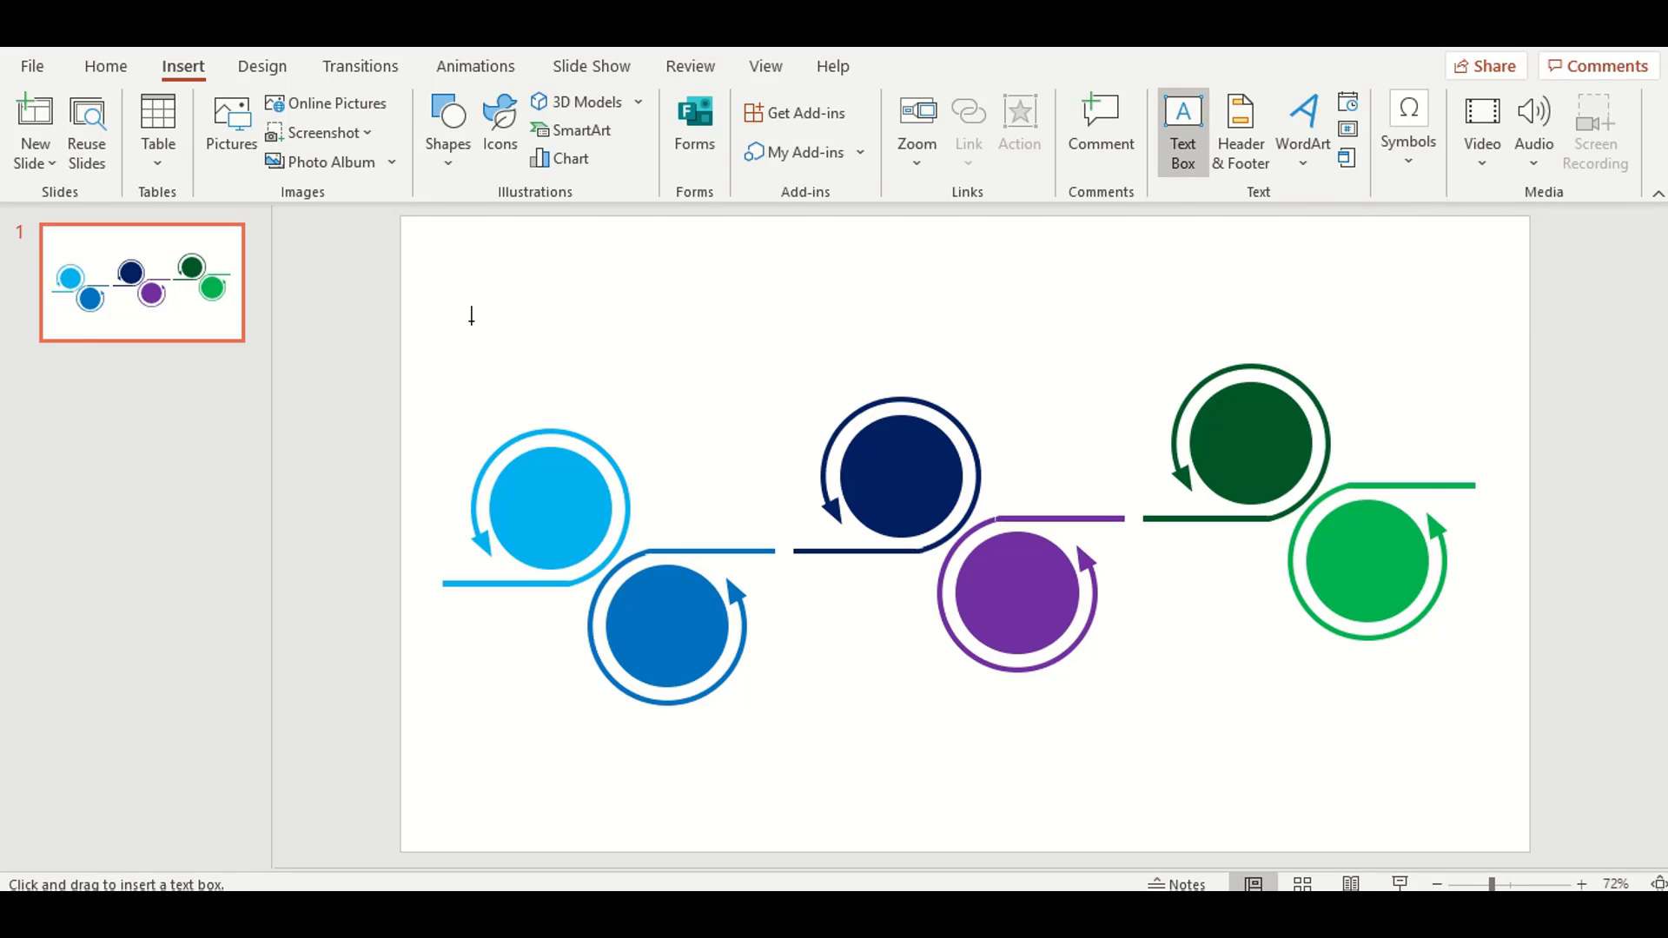
pyautogui.moveTo(470, 381); pyautogui.dragTo(619, 423)
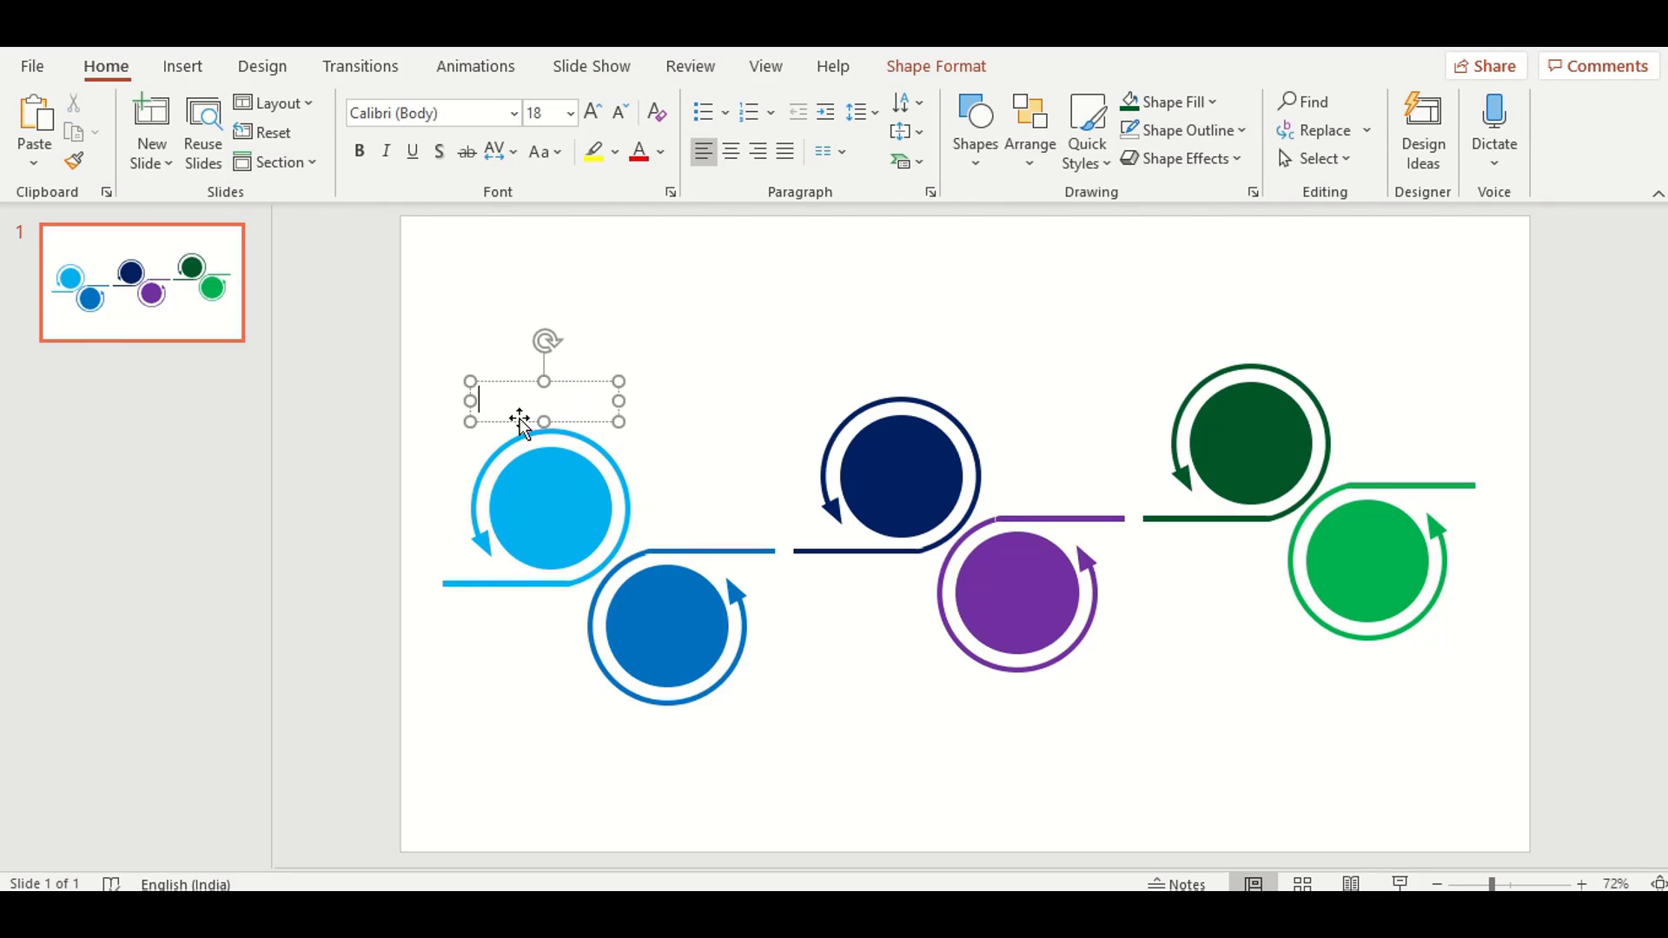
pyautogui.write('Head')
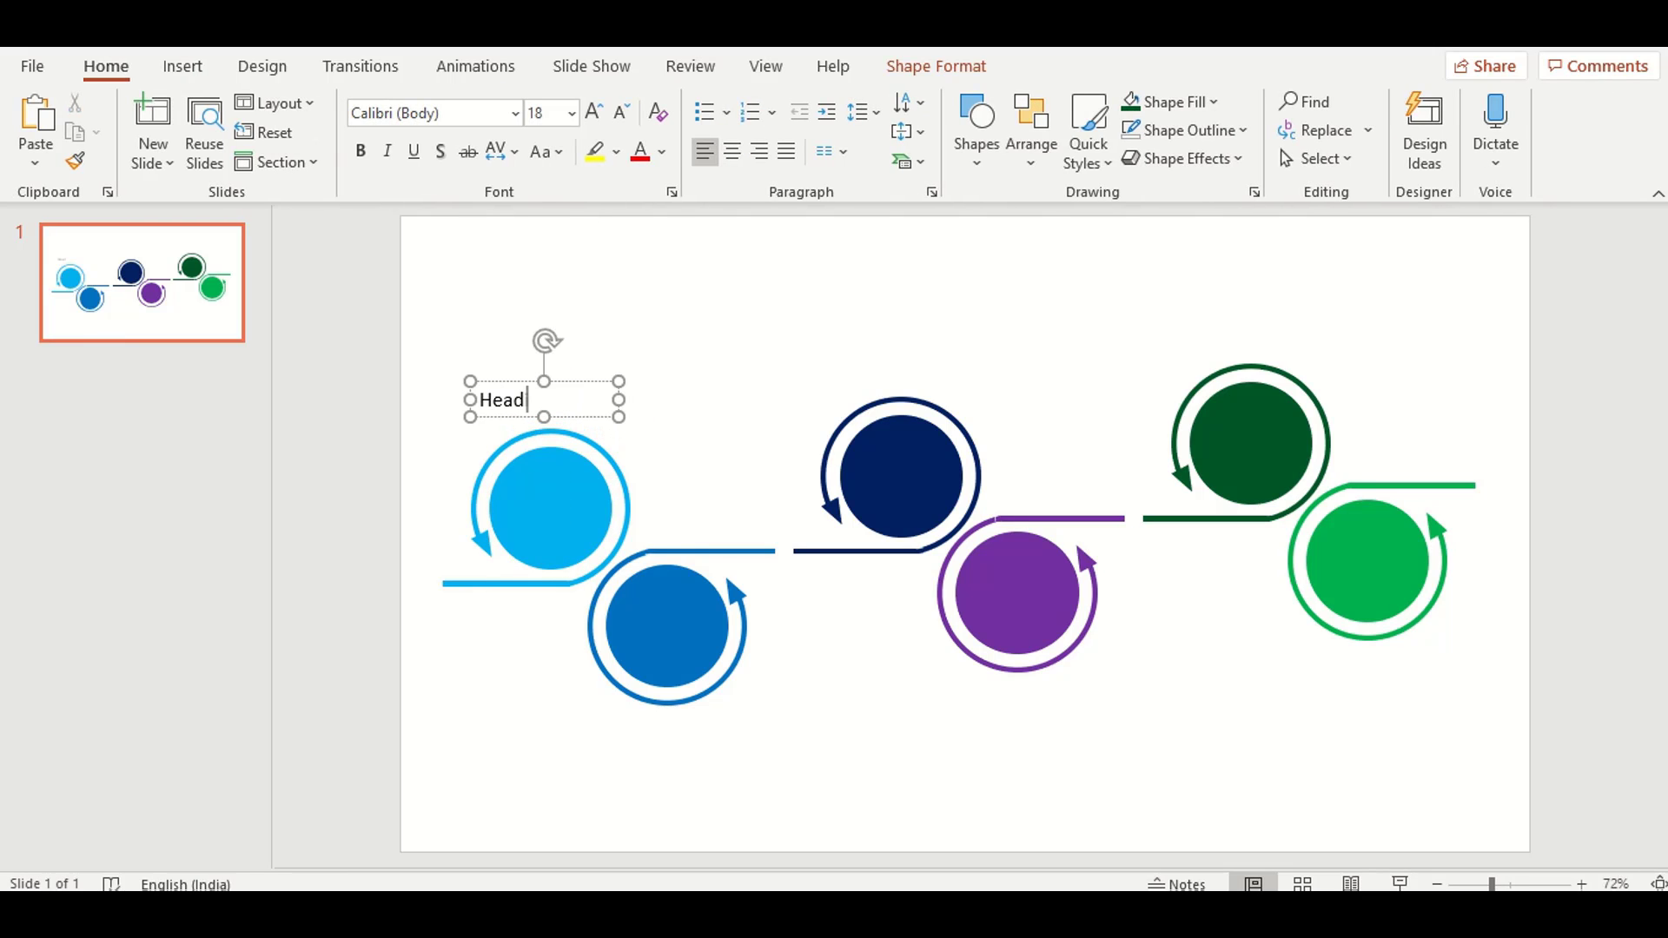
pyautogui.write('ing')
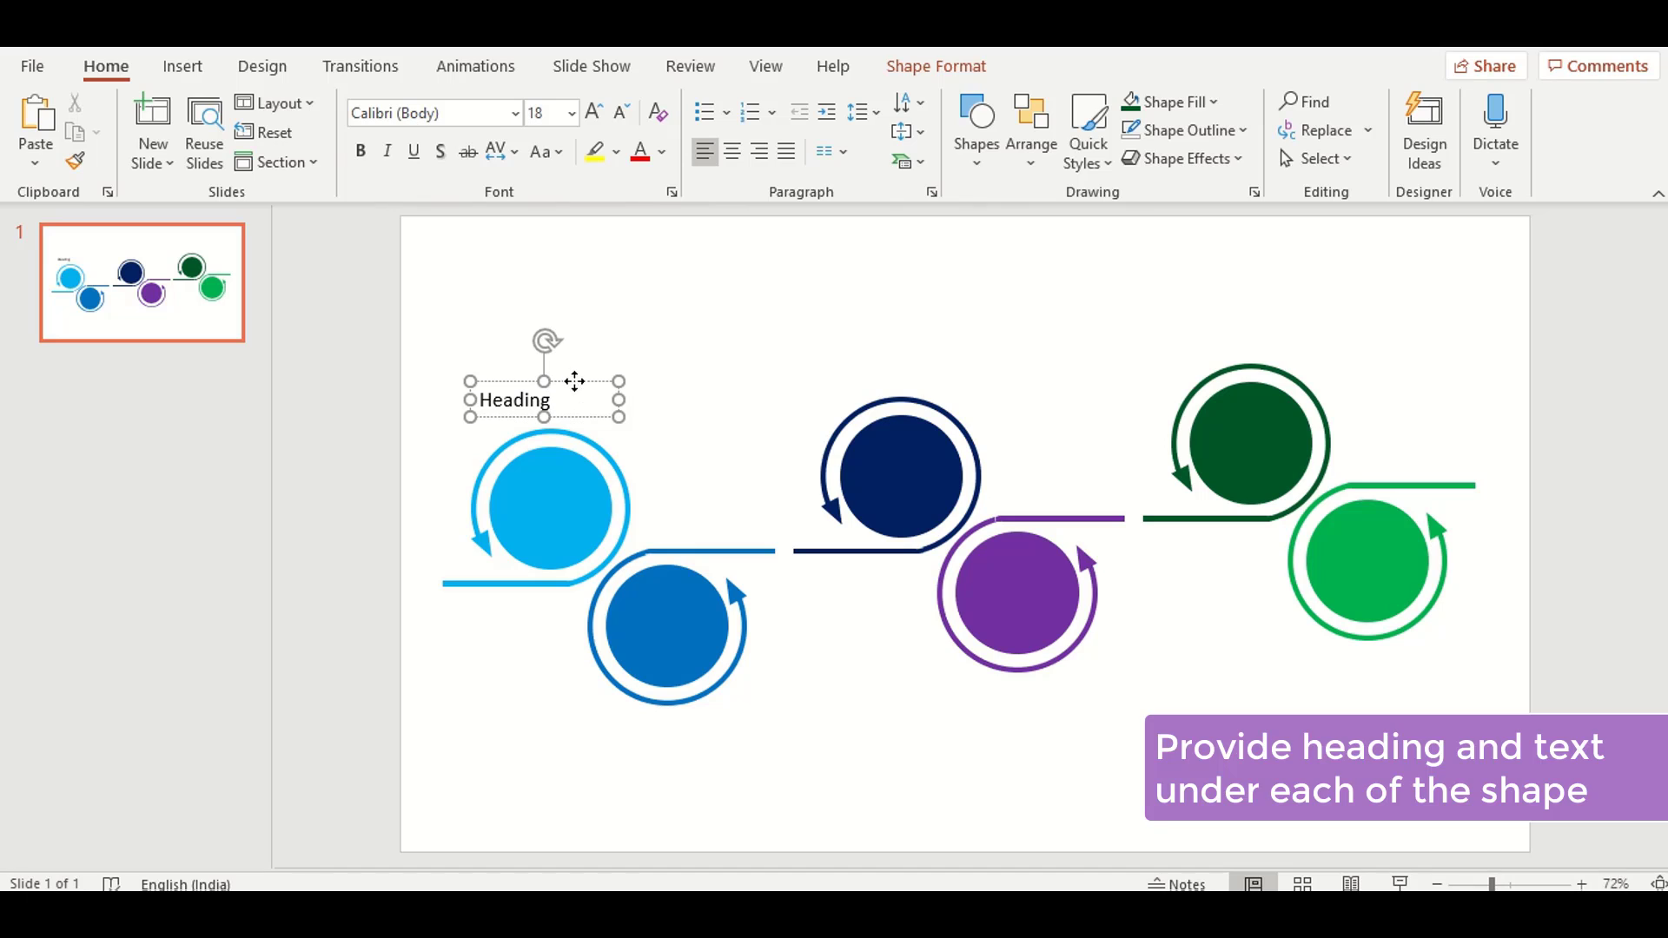
# Duplicate the Heading box just above it and retype it as the 'Input text as required' description.
pyautogui.click(577, 381)
pyautogui.hotkey('ctrl', 'c')
pyautogui.hotkey('ctrl', 'v')
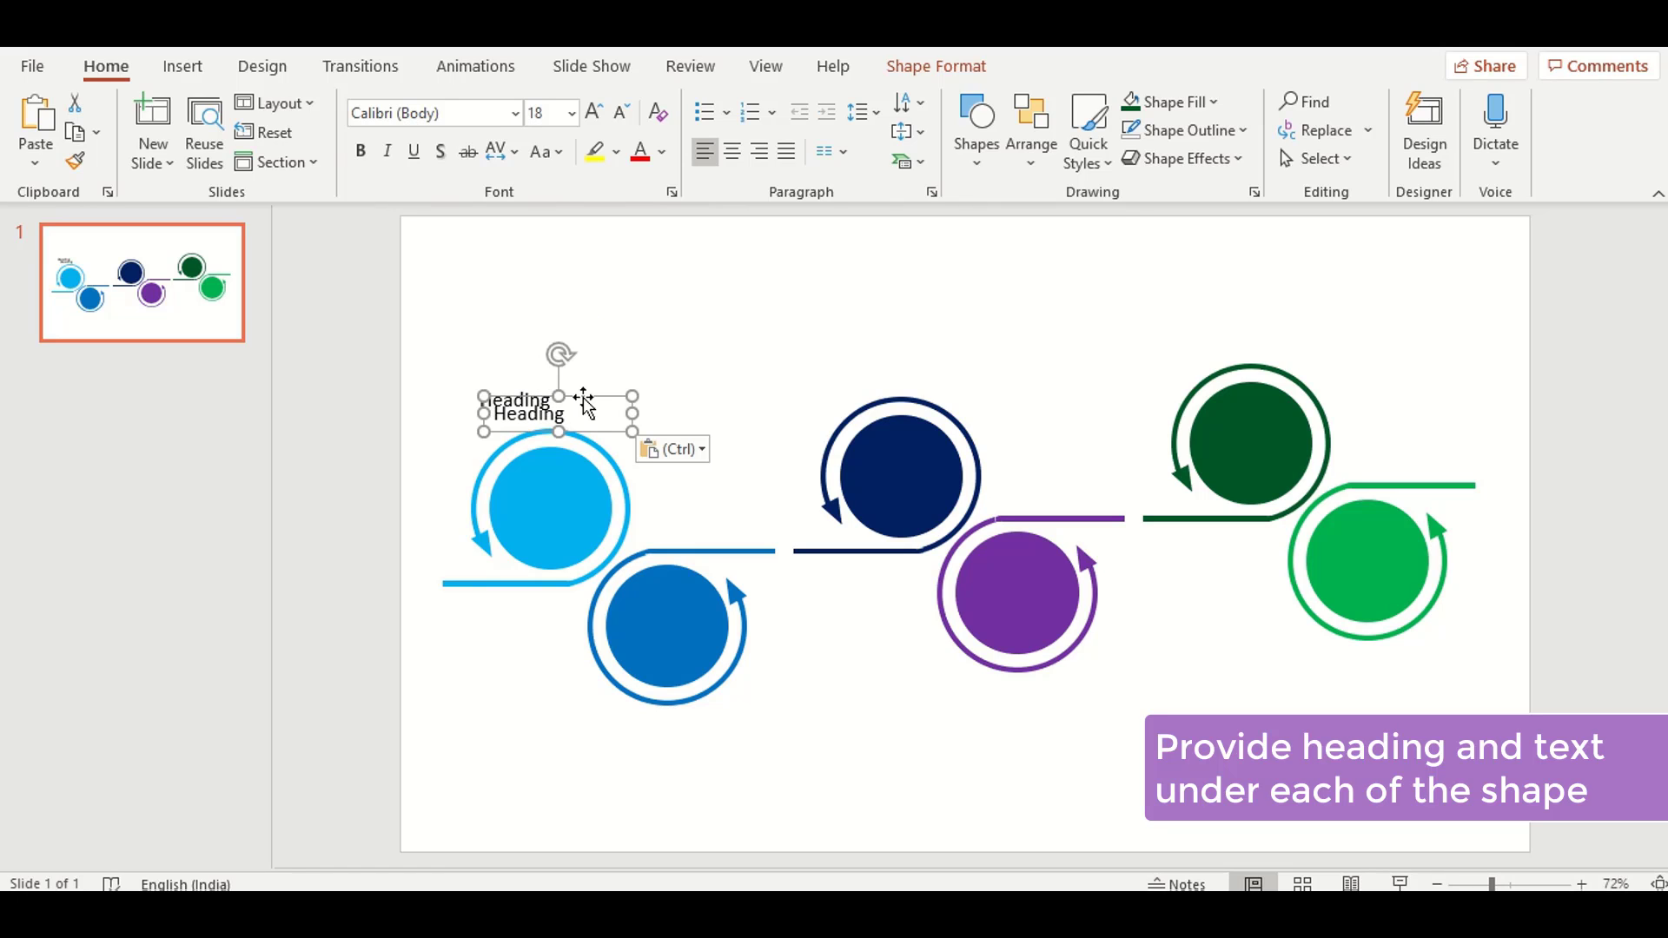
pyautogui.moveTo(577, 382)
pyautogui.mouseDown()
pyautogui.moveTo(573, 317)
pyautogui.moveTo(558, 344)
pyautogui.mouseUp()
pyautogui.write('Inpu')
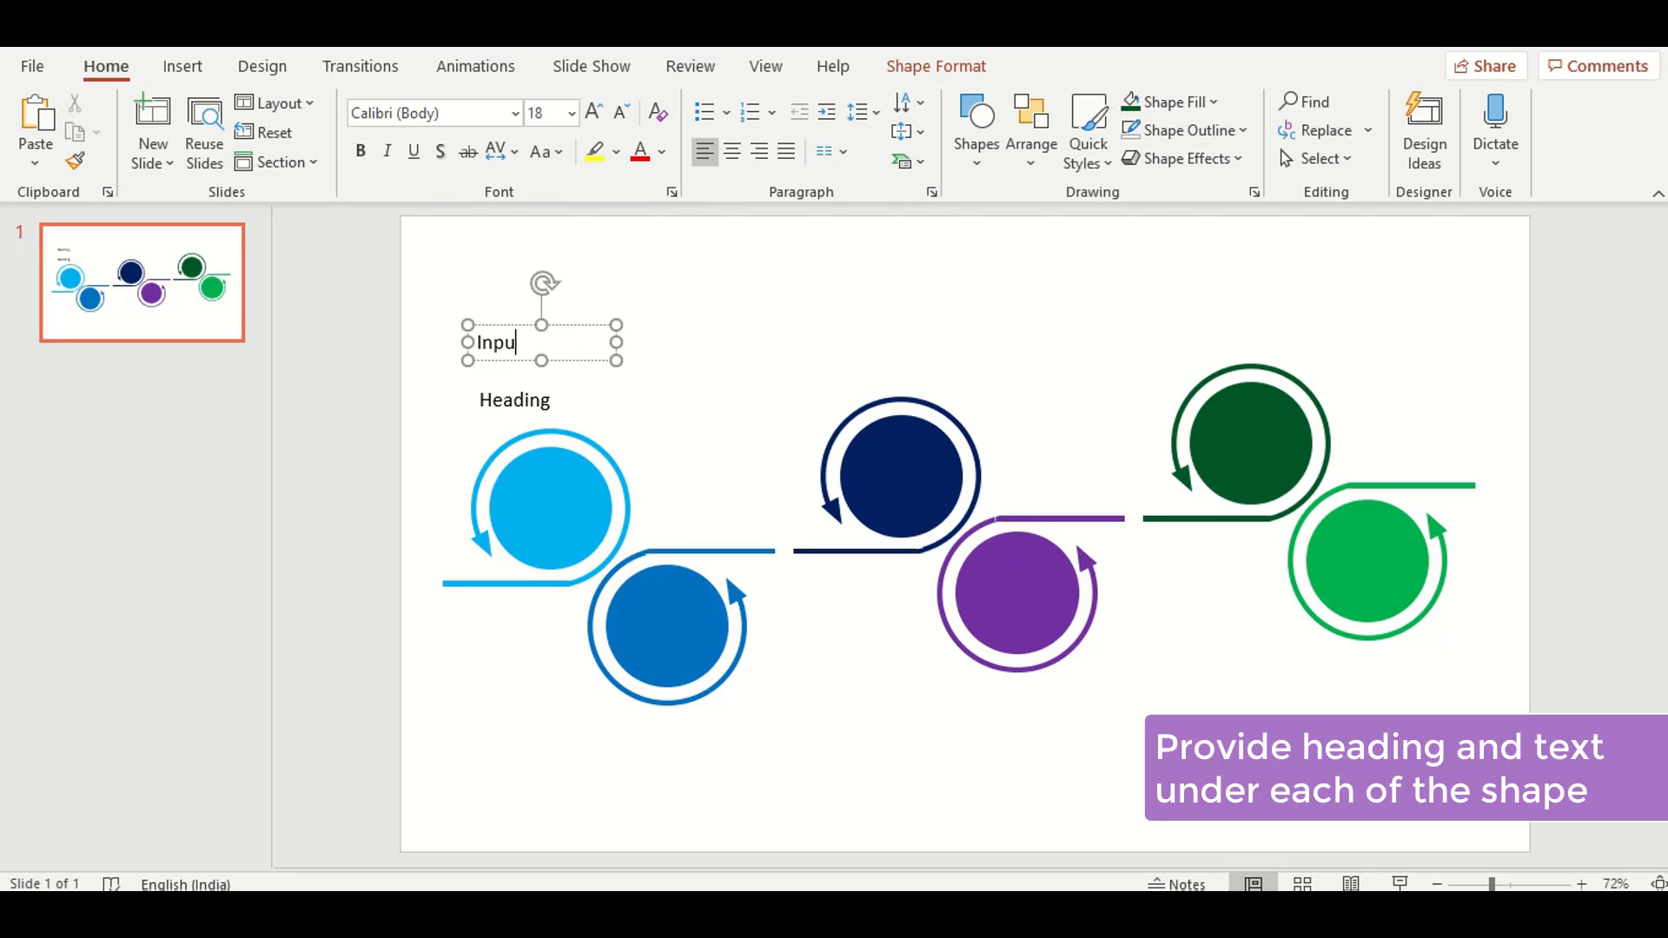
pyautogui.write('t text')
pyautogui.write(' as required')
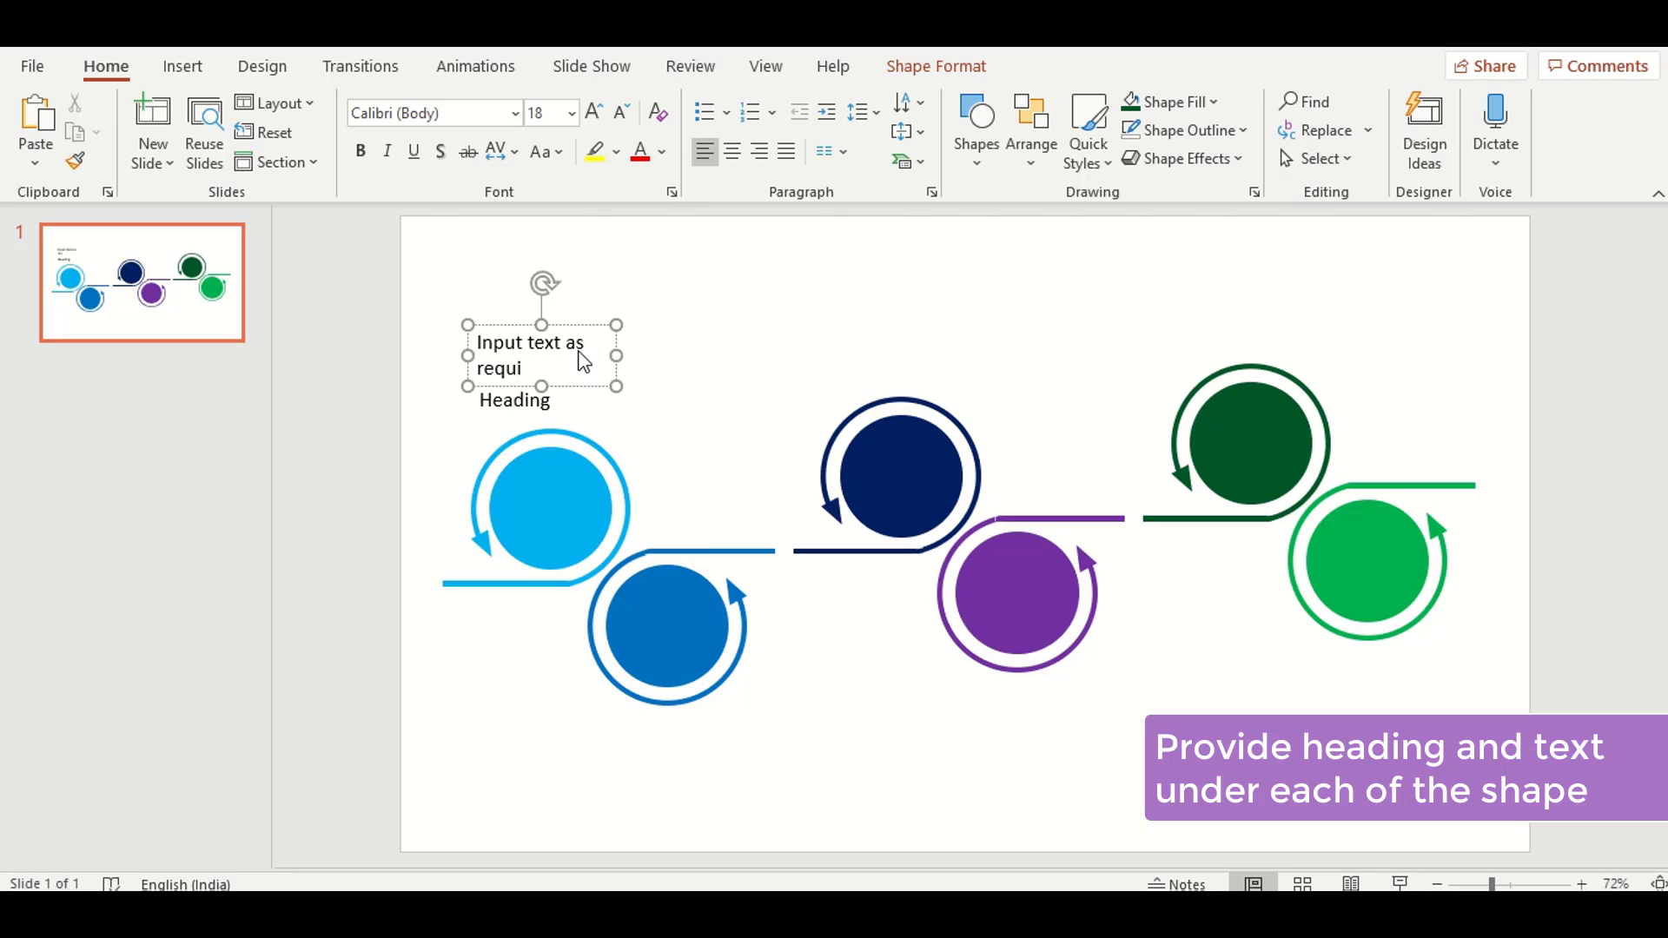
# Centre the text in both the description and Heading boxes.
pyautogui.click(643, 403)
pyautogui.click(526, 368)
pyautogui.click(732, 152)
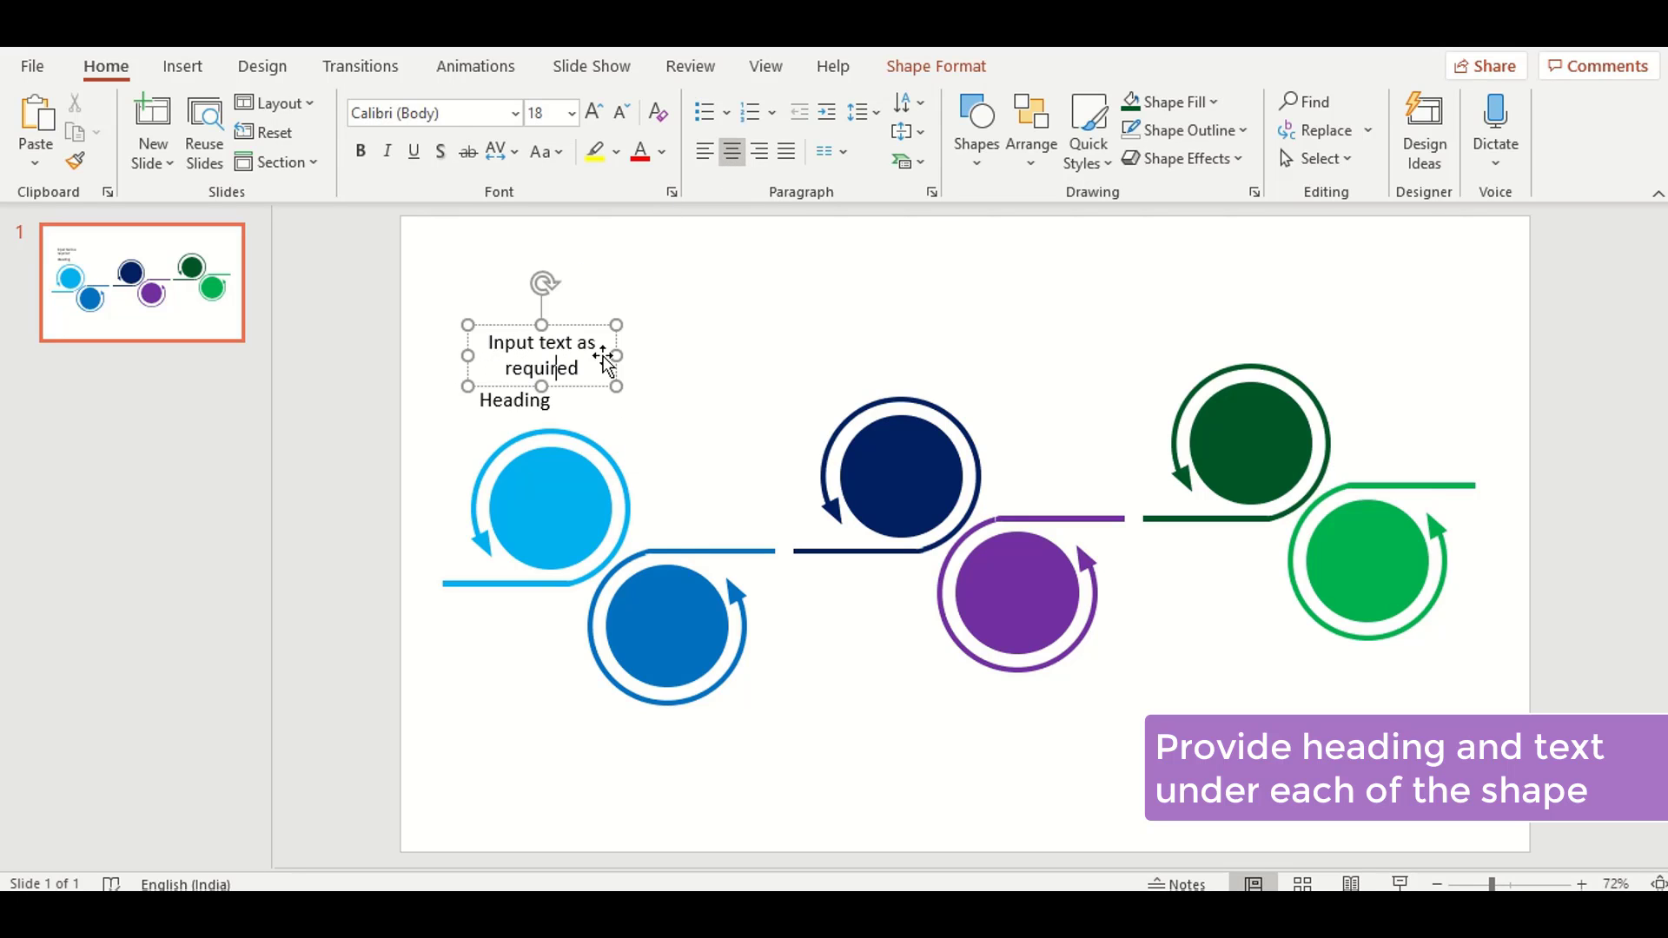
pyautogui.click(524, 400)
pyautogui.click(732, 151)
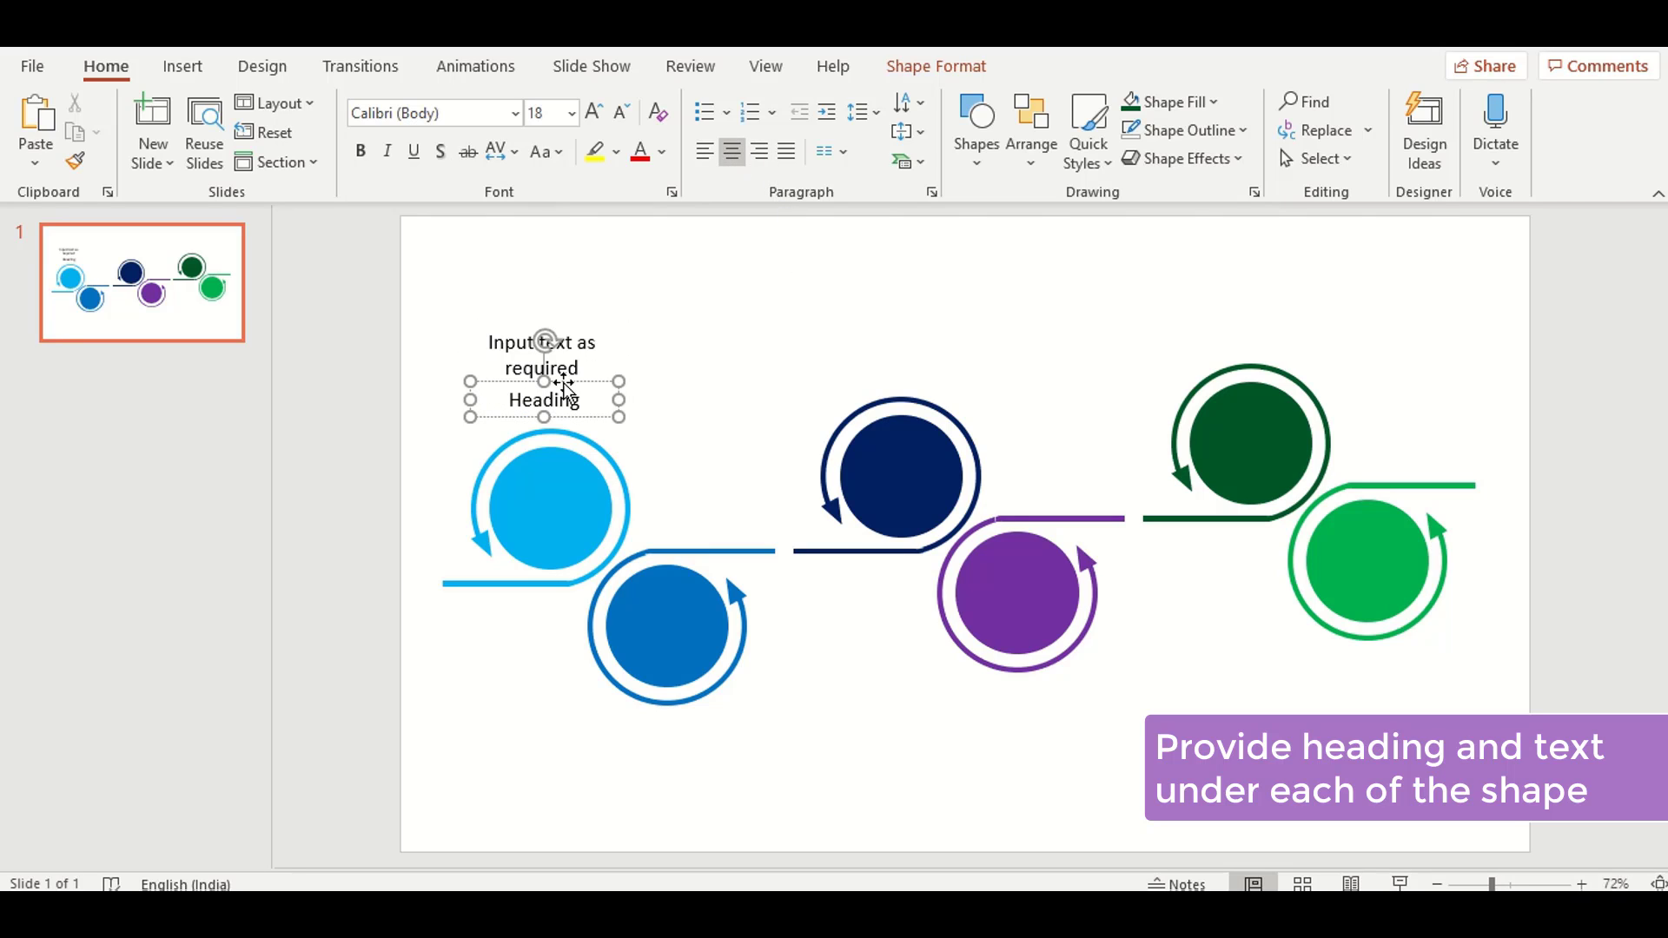
pyautogui.click(560, 416)
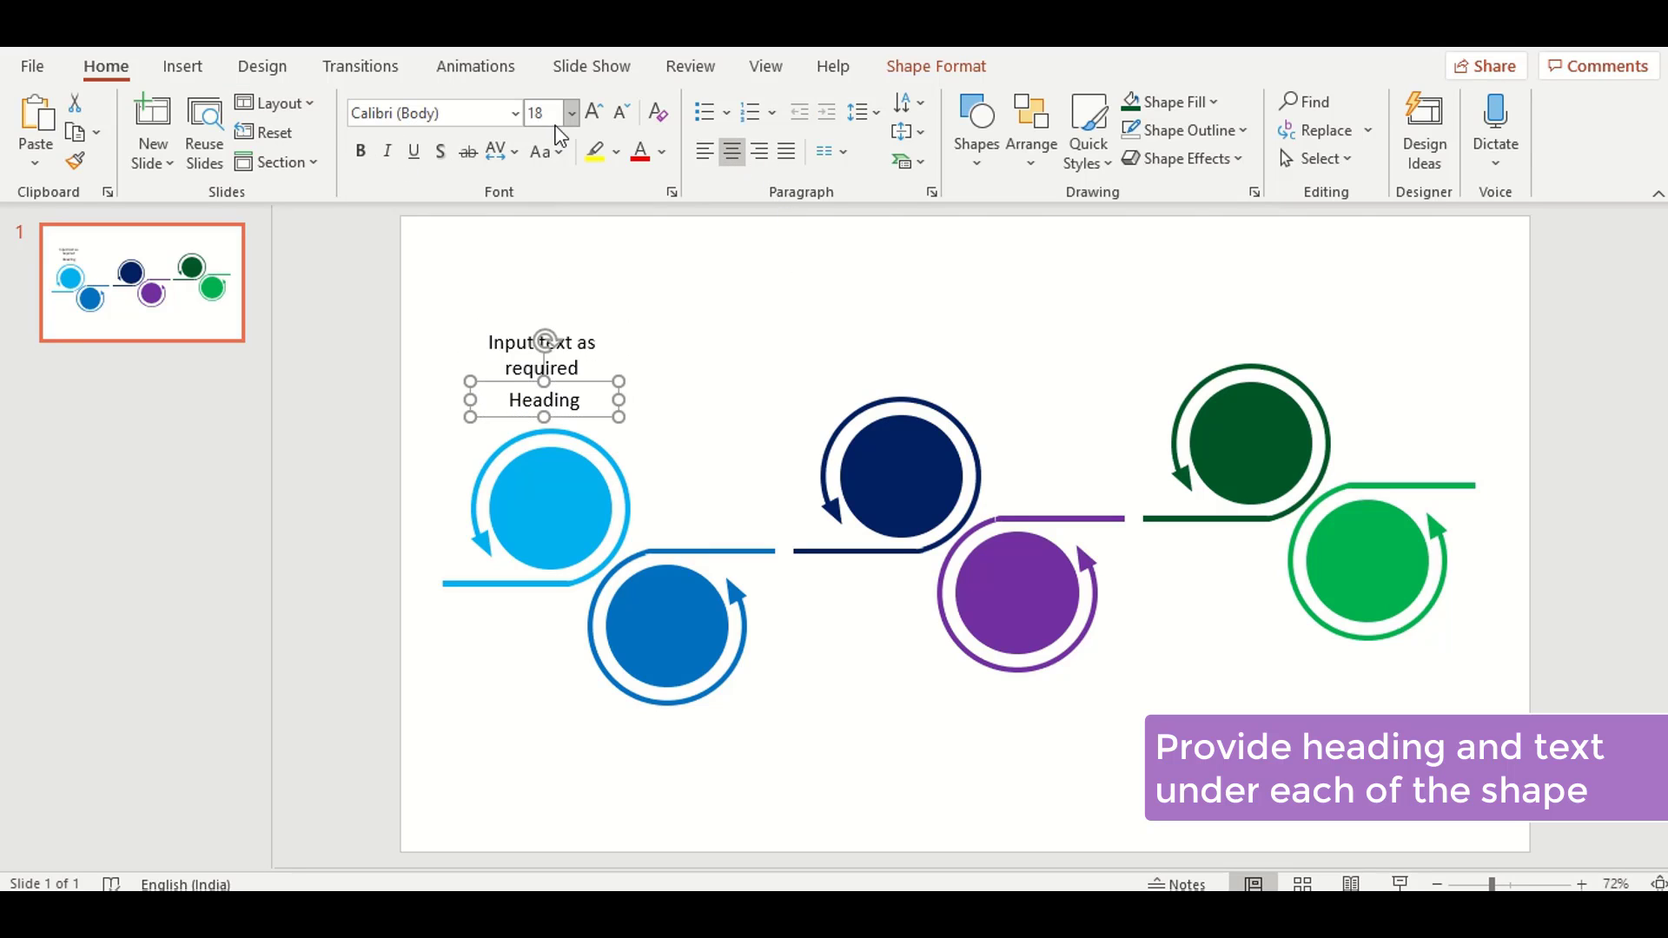
# Shrink the description text to 14 pt and nudge it slightly down toward Heading.
pyautogui.click(535, 343)
pyautogui.click(622, 114)
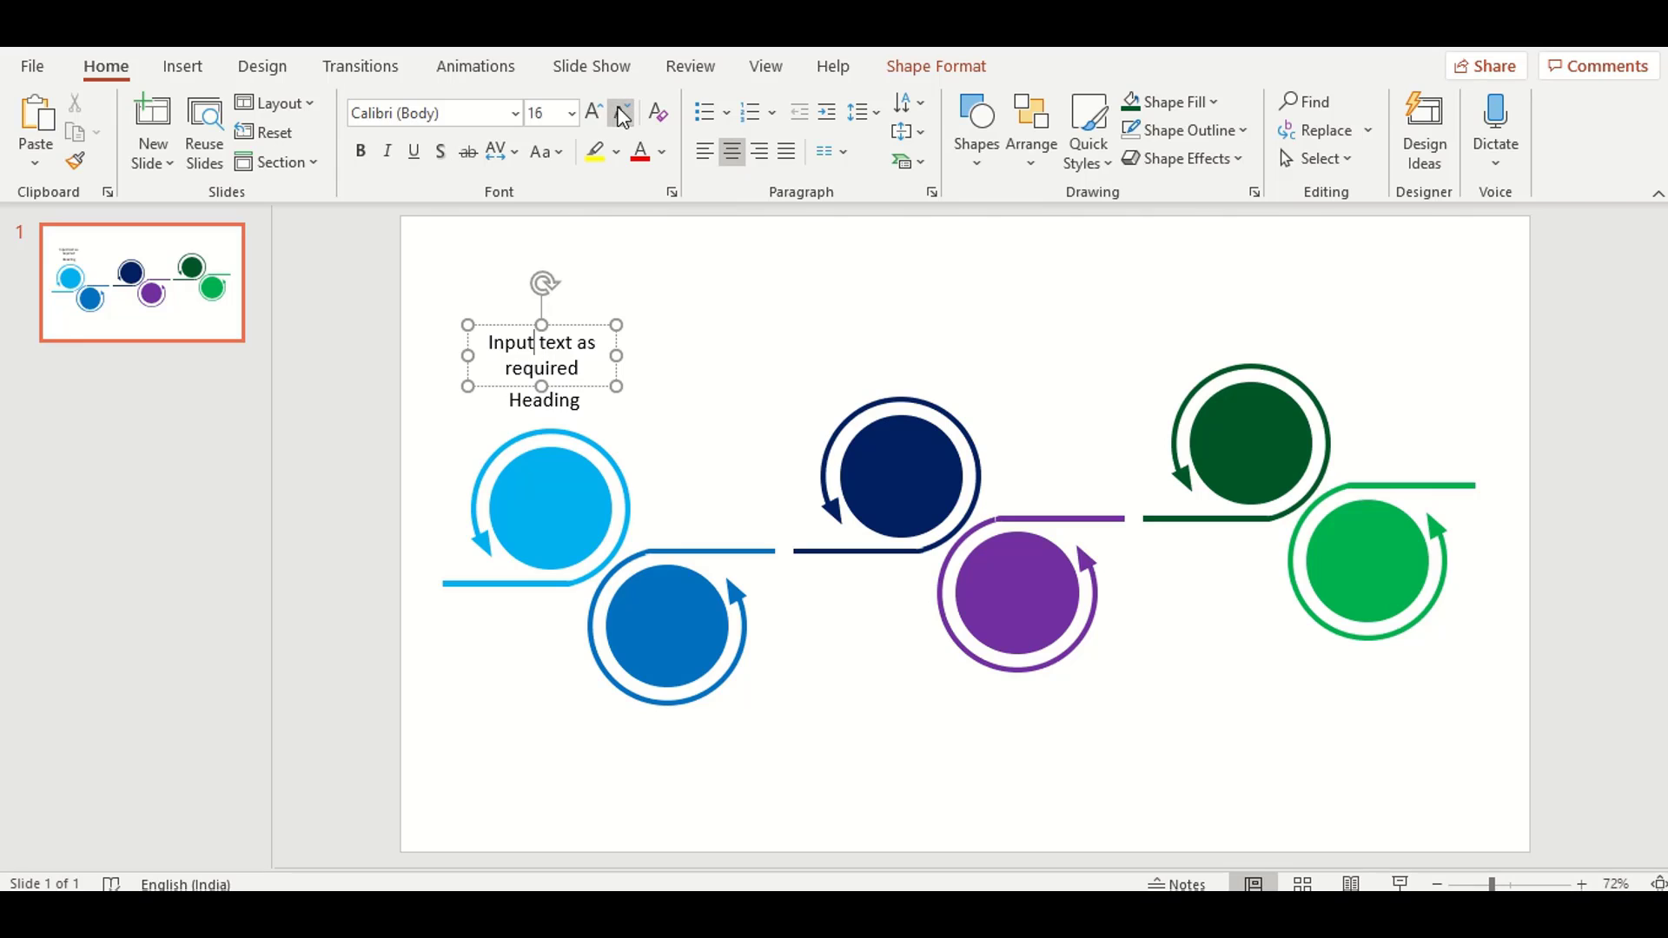
pyautogui.click(515, 325)
pyautogui.click(622, 114)
pyautogui.click(622, 114)
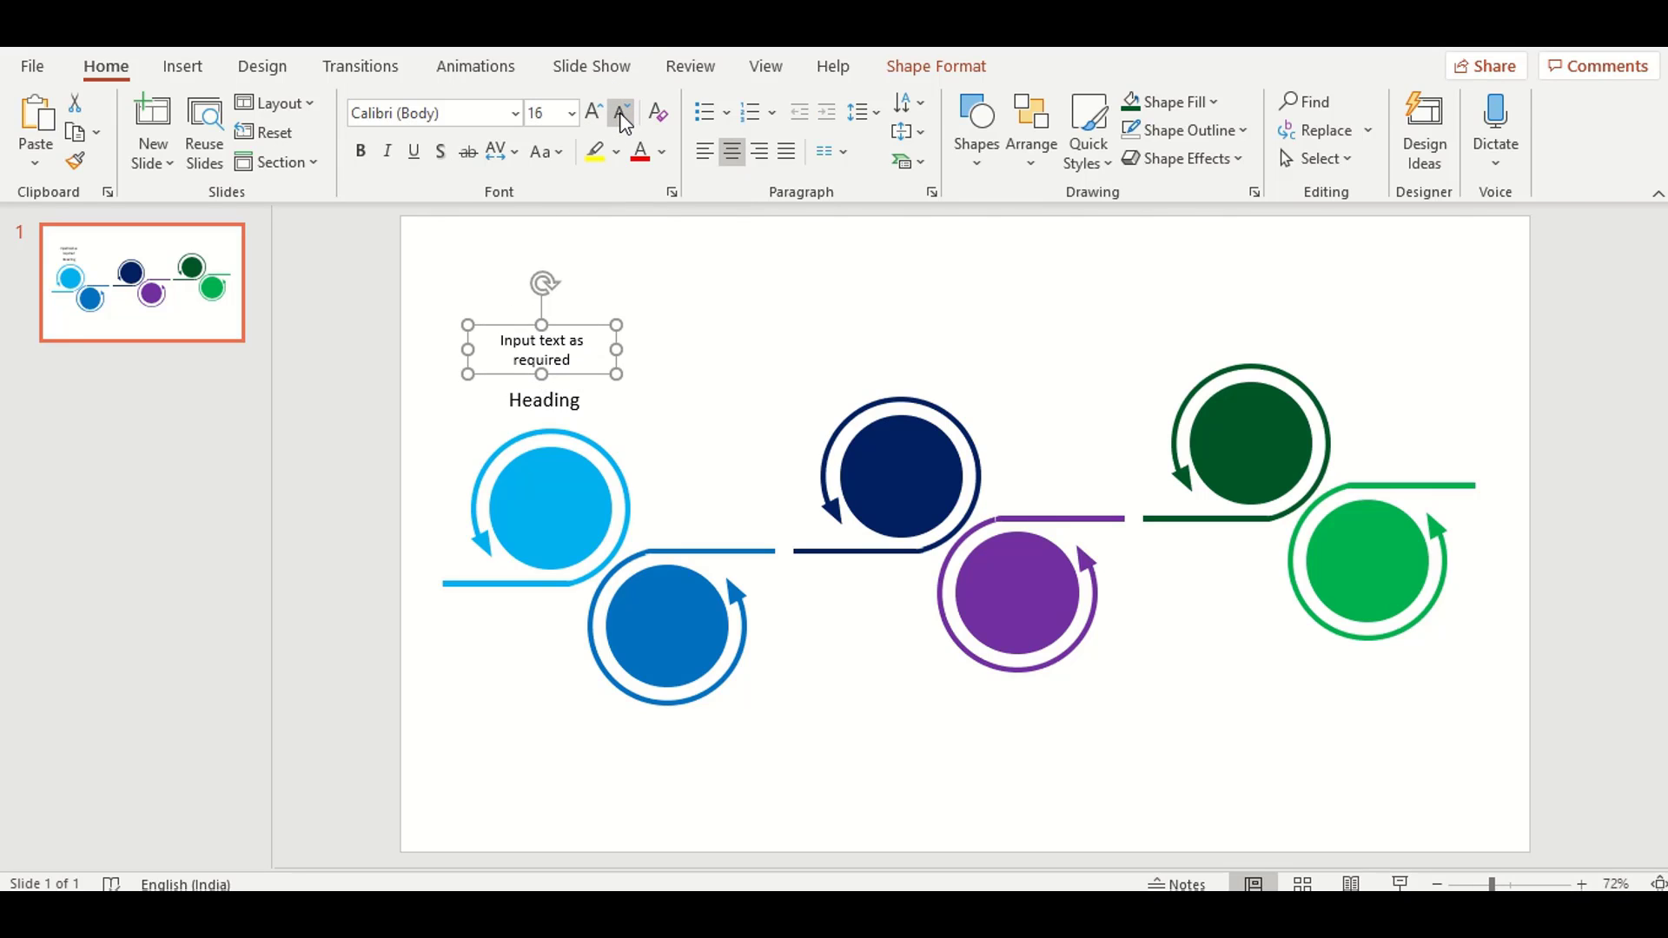
pyautogui.moveTo(577, 336); pyautogui.dragTo(585, 338)
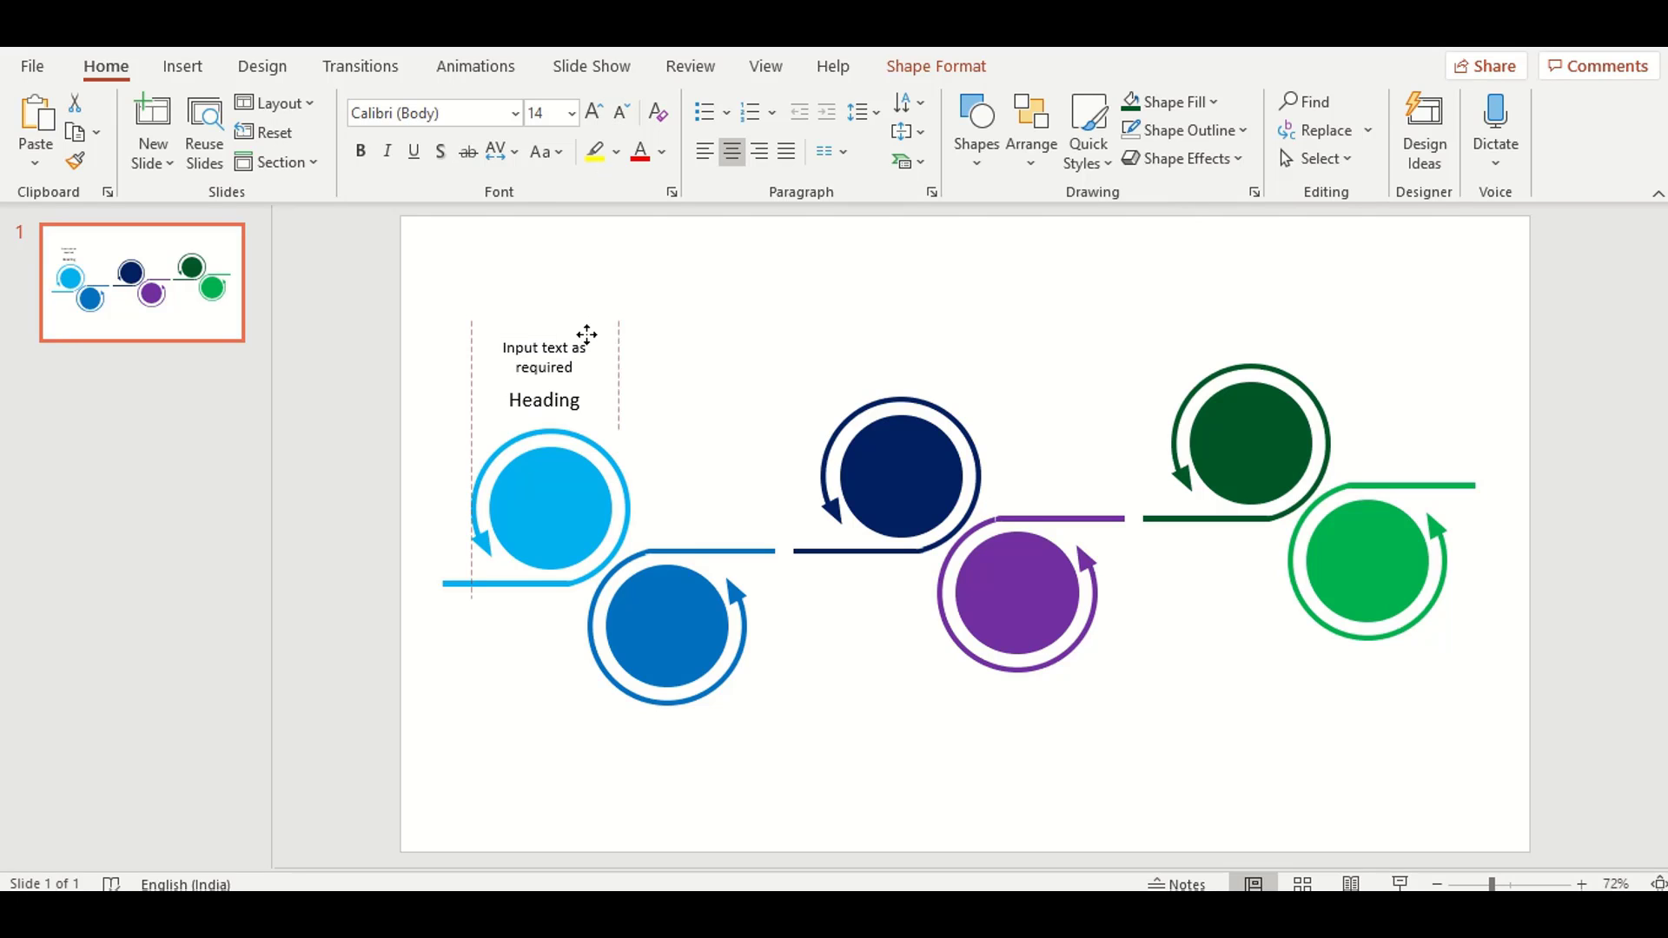
# Make the word Heading bold and light blue.
pyautogui.click(513, 401)
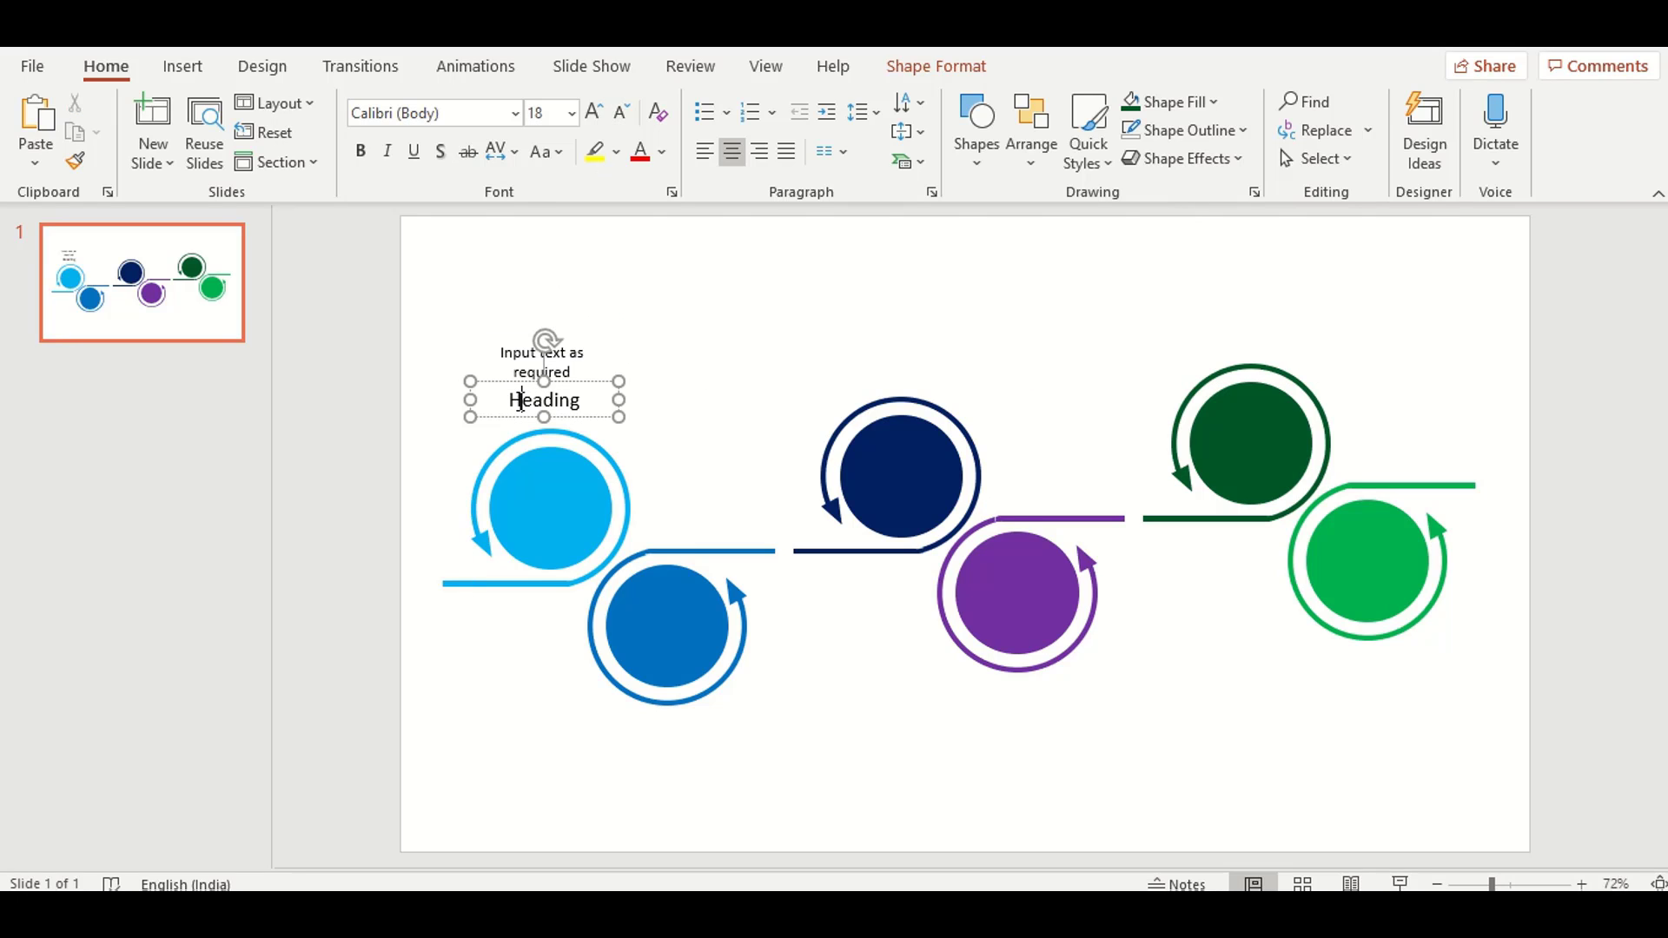
pyautogui.moveTo(513, 401); pyautogui.dragTo(582, 401)
pyautogui.click(360, 151)
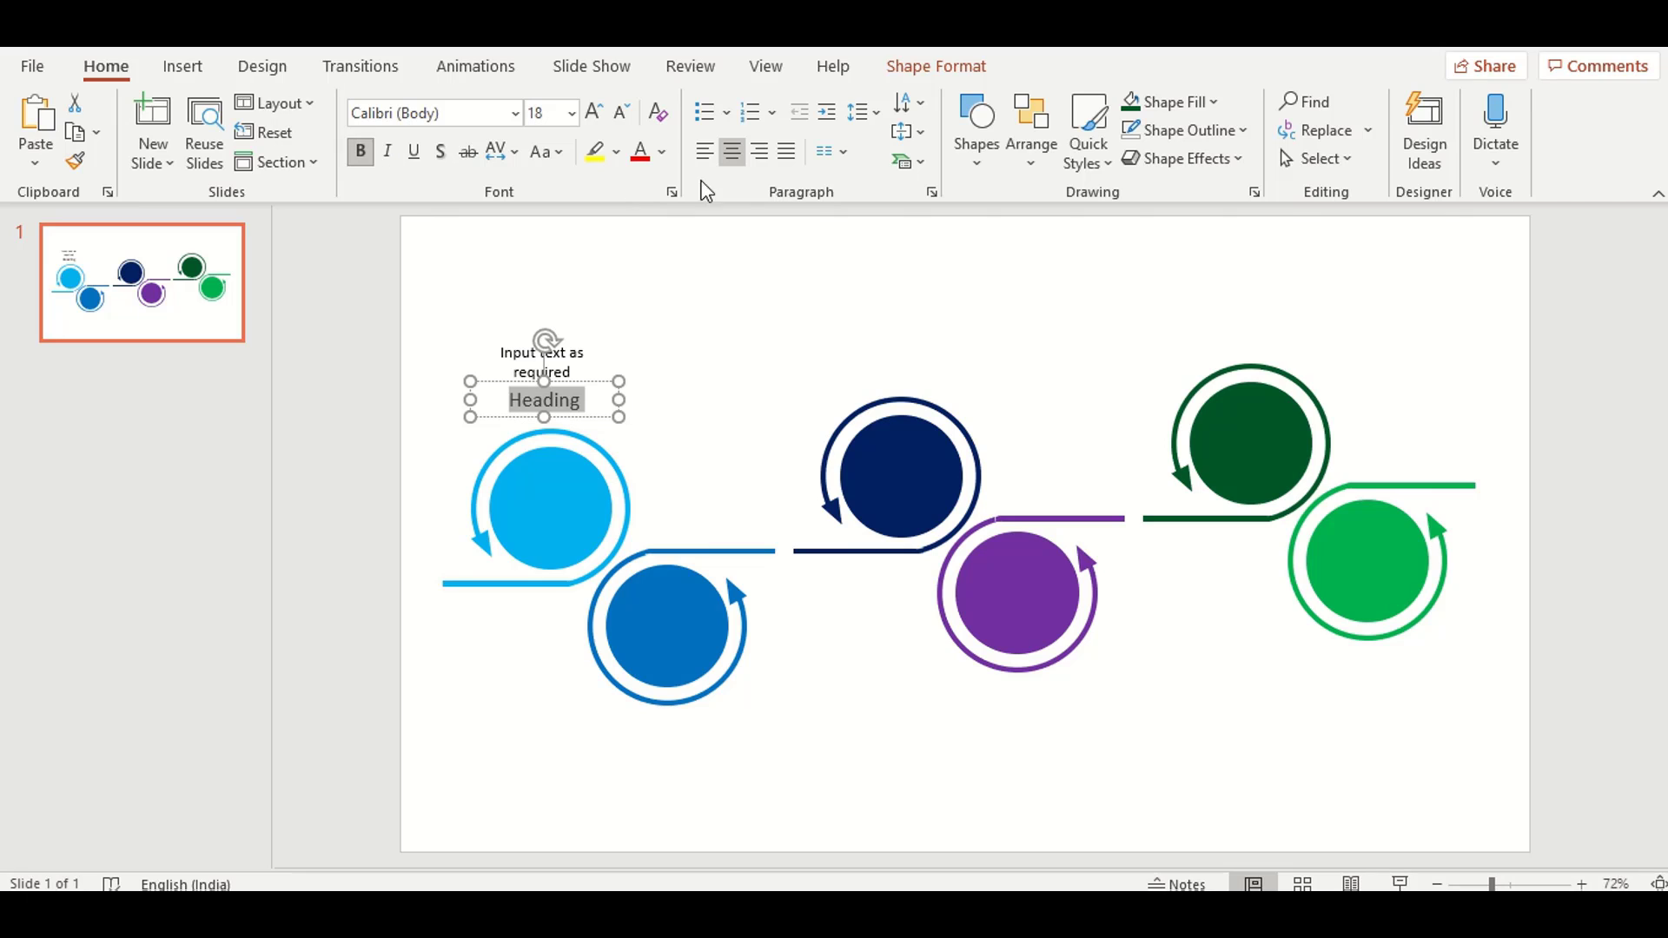
pyautogui.click(662, 151)
pyautogui.click(764, 381)
# Colour the description text grey.
pyautogui.click(519, 349)
pyautogui.click(513, 337)
pyautogui.click(664, 152)
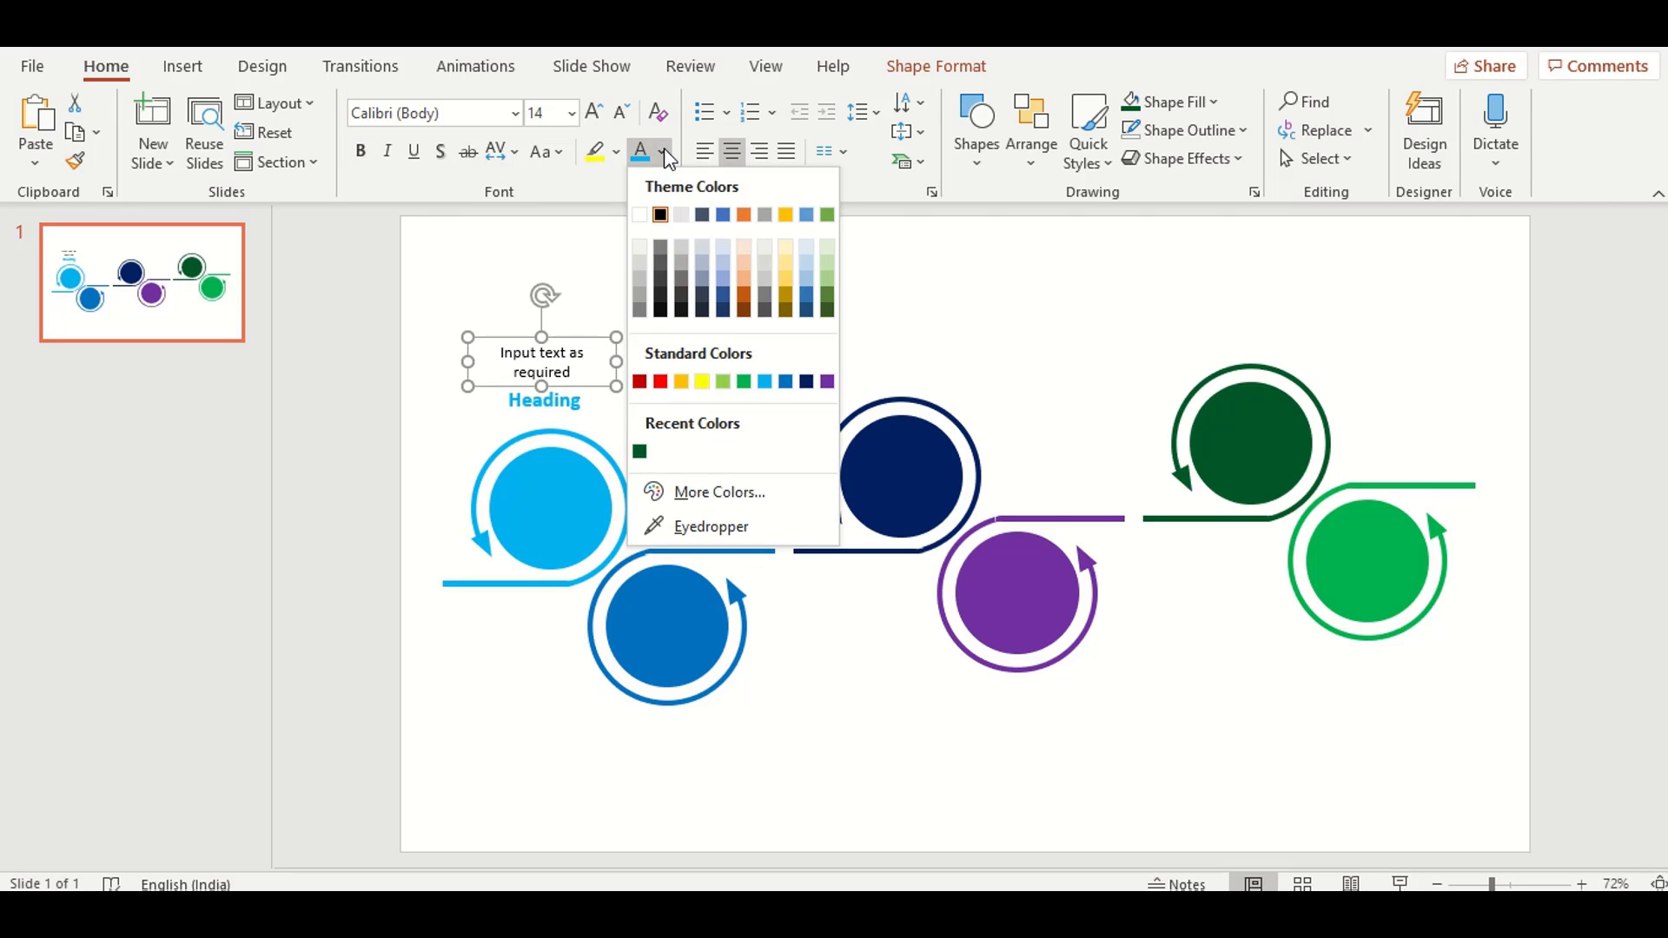
pyautogui.click(661, 248)
pyautogui.click(622, 365)
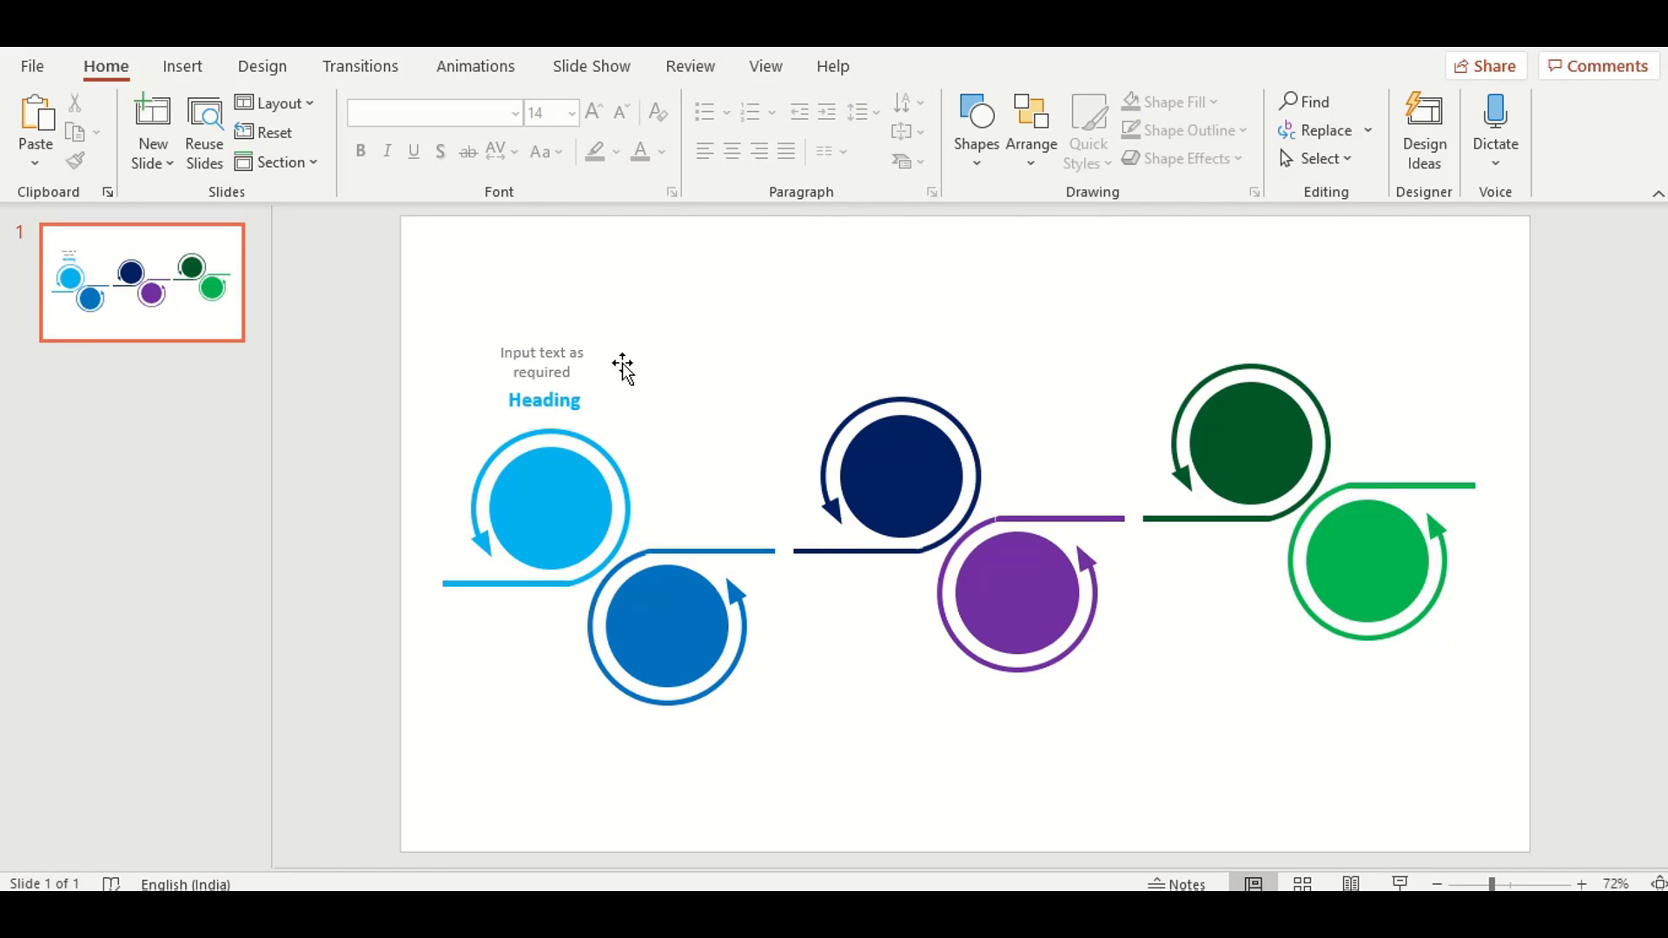
pyautogui.click(525, 350)
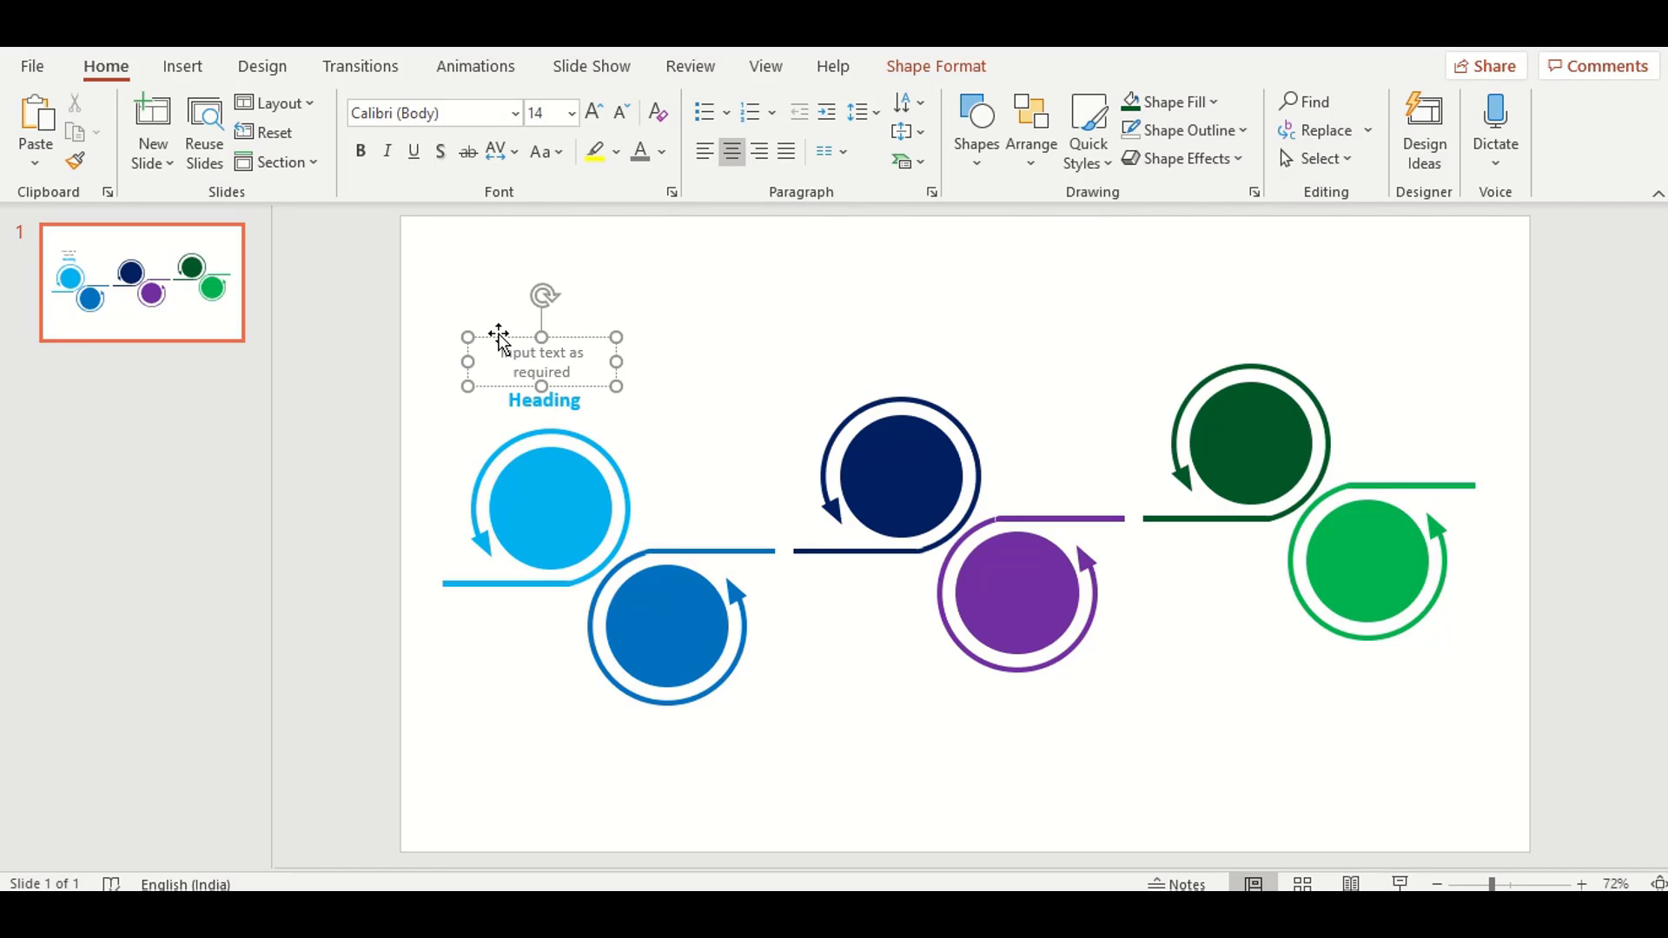
# Paste two copies of the label pair, dragging them toward the navy and dark green circles.
pyautogui.click(500, 339)
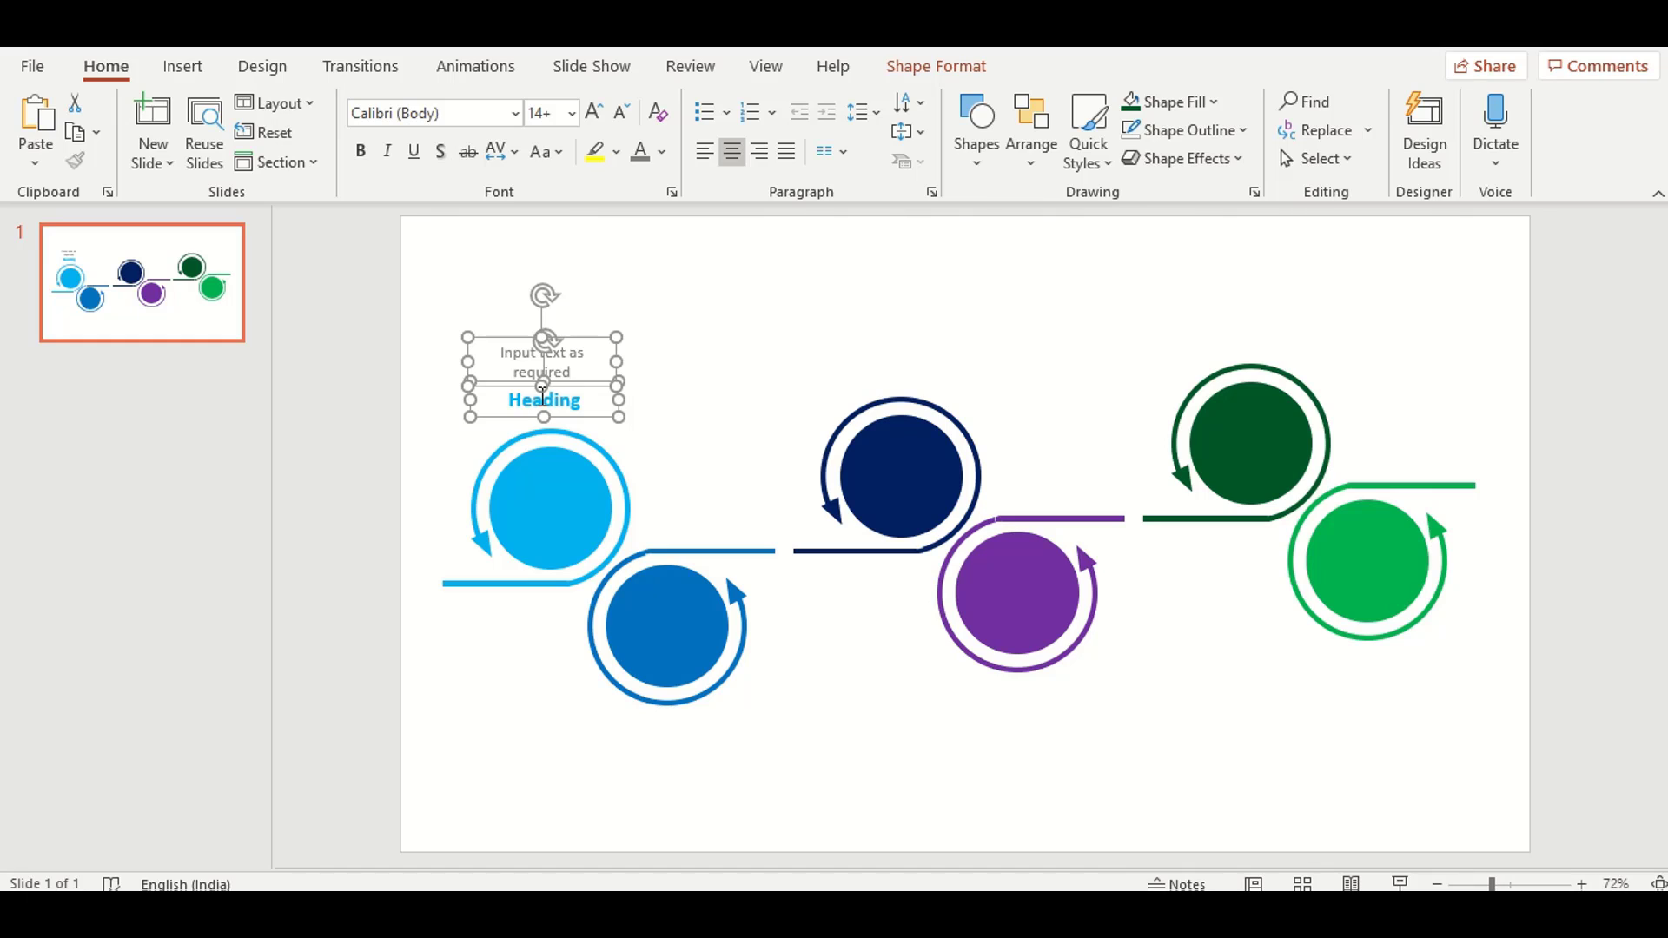
pyautogui.hotkey('ctrl', 'v')
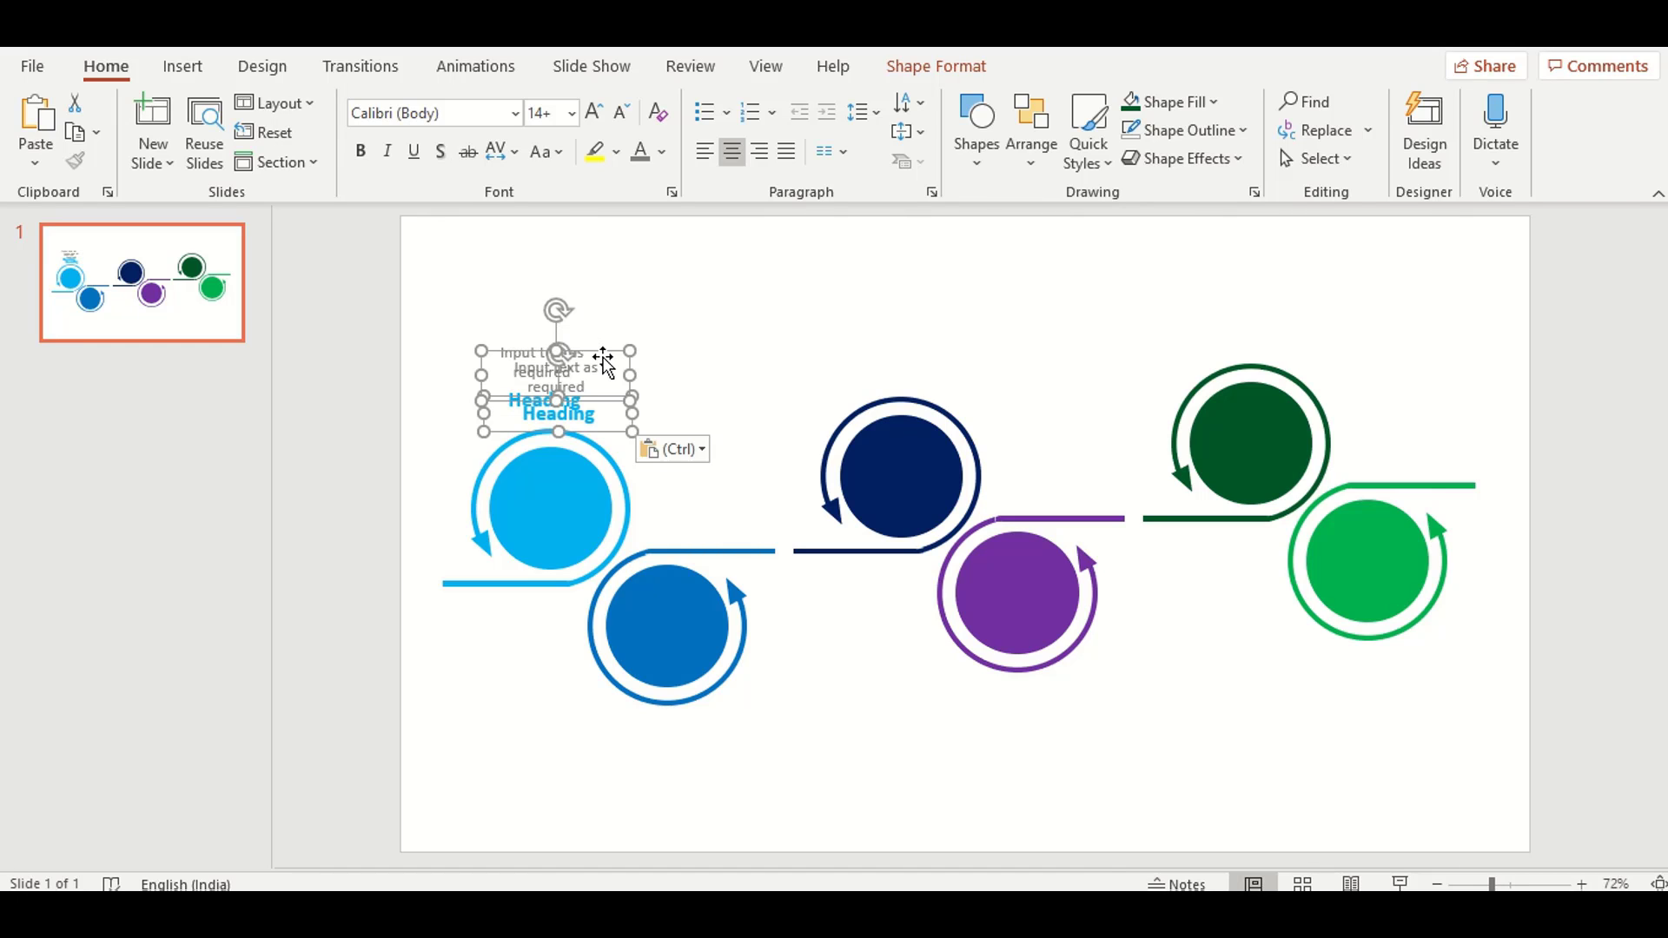
pyautogui.moveTo(603, 358); pyautogui.dragTo(929, 318)
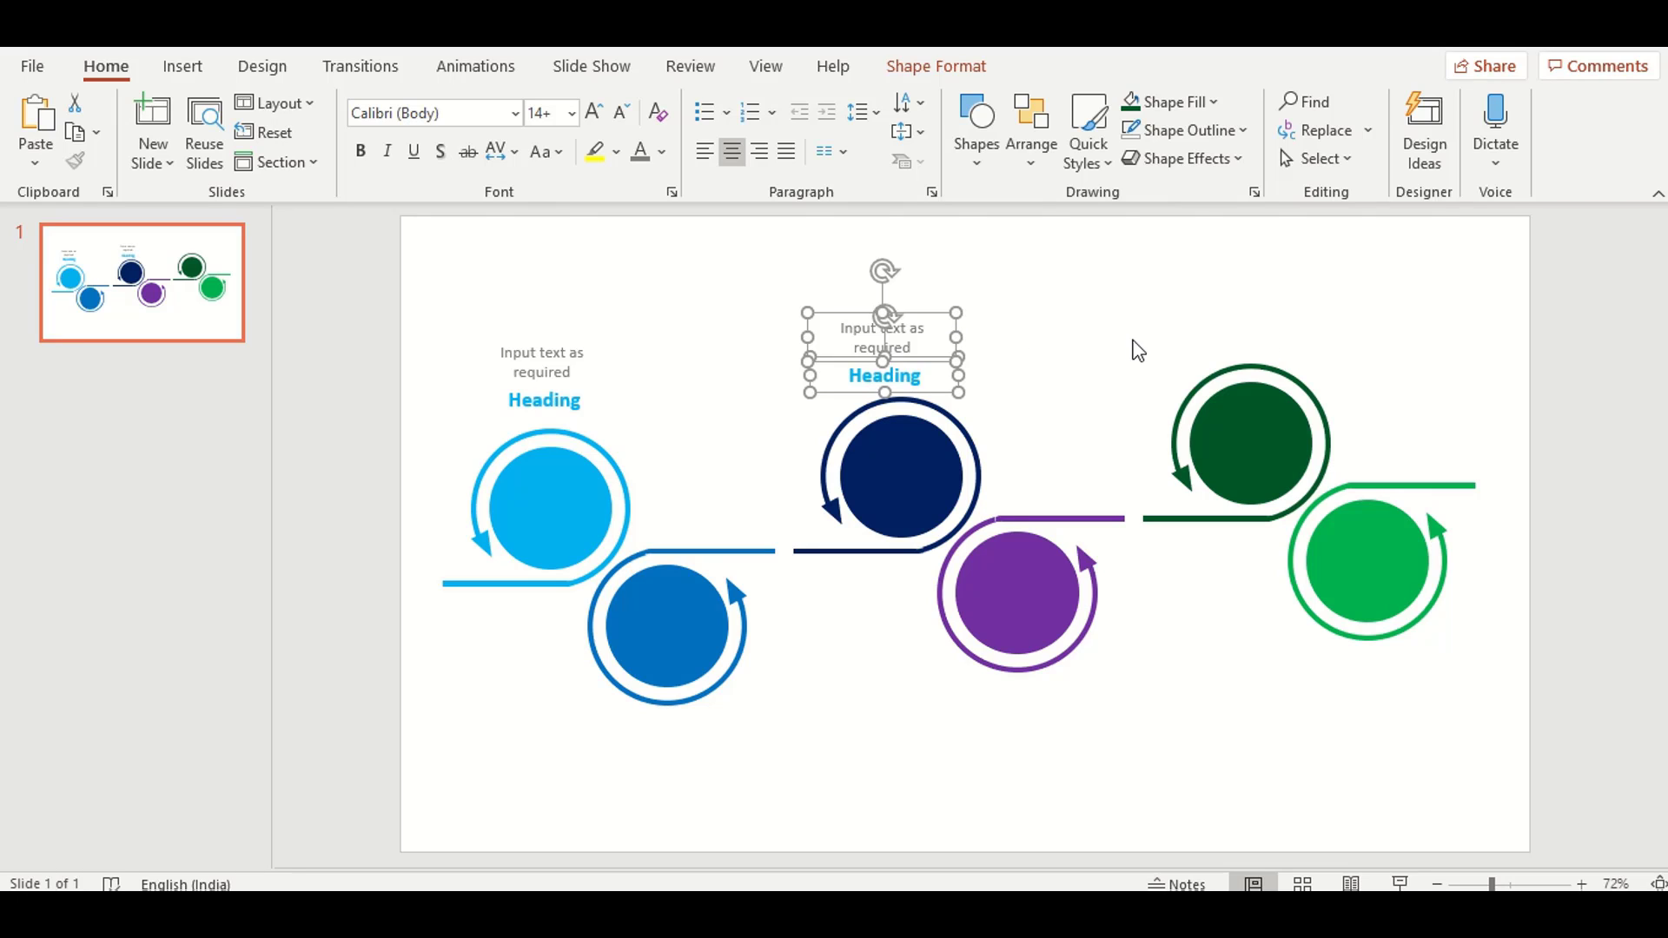
pyautogui.hotkey('ctrl', 'v')
pyautogui.moveTo(596, 359)
pyautogui.mouseDown()
pyautogui.moveTo(1479, 335)
pyautogui.moveTo(1415, 366)
pyautogui.mouseUp()
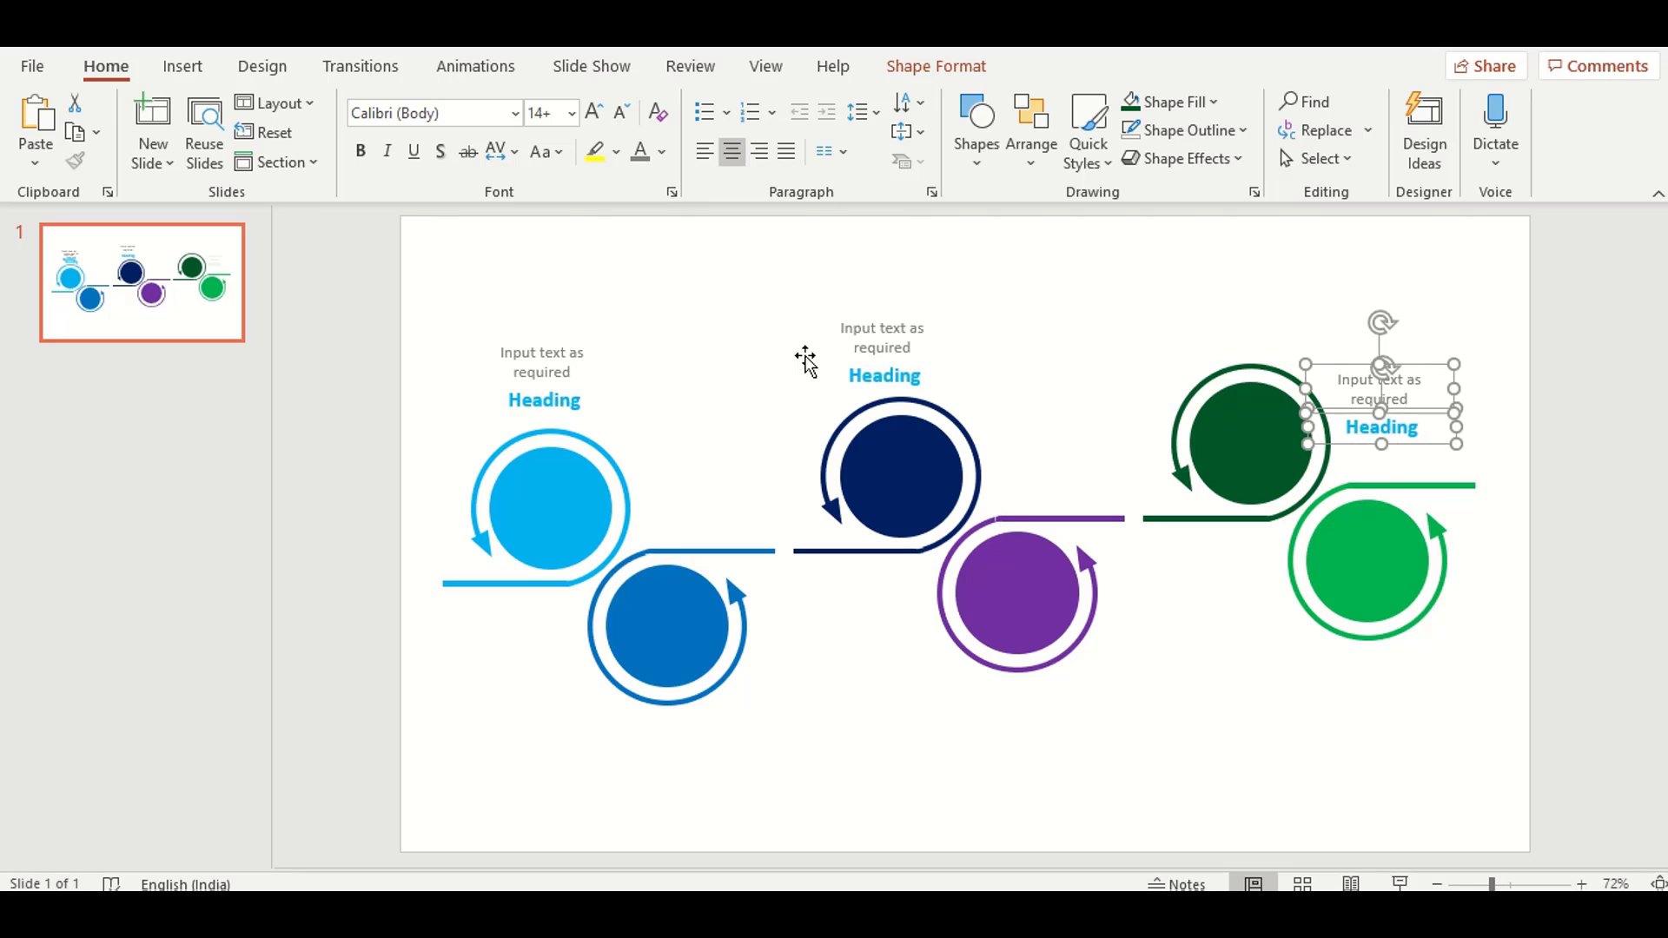
# Position the middle label pair directly above the navy circle.
pyautogui.click(892, 328)
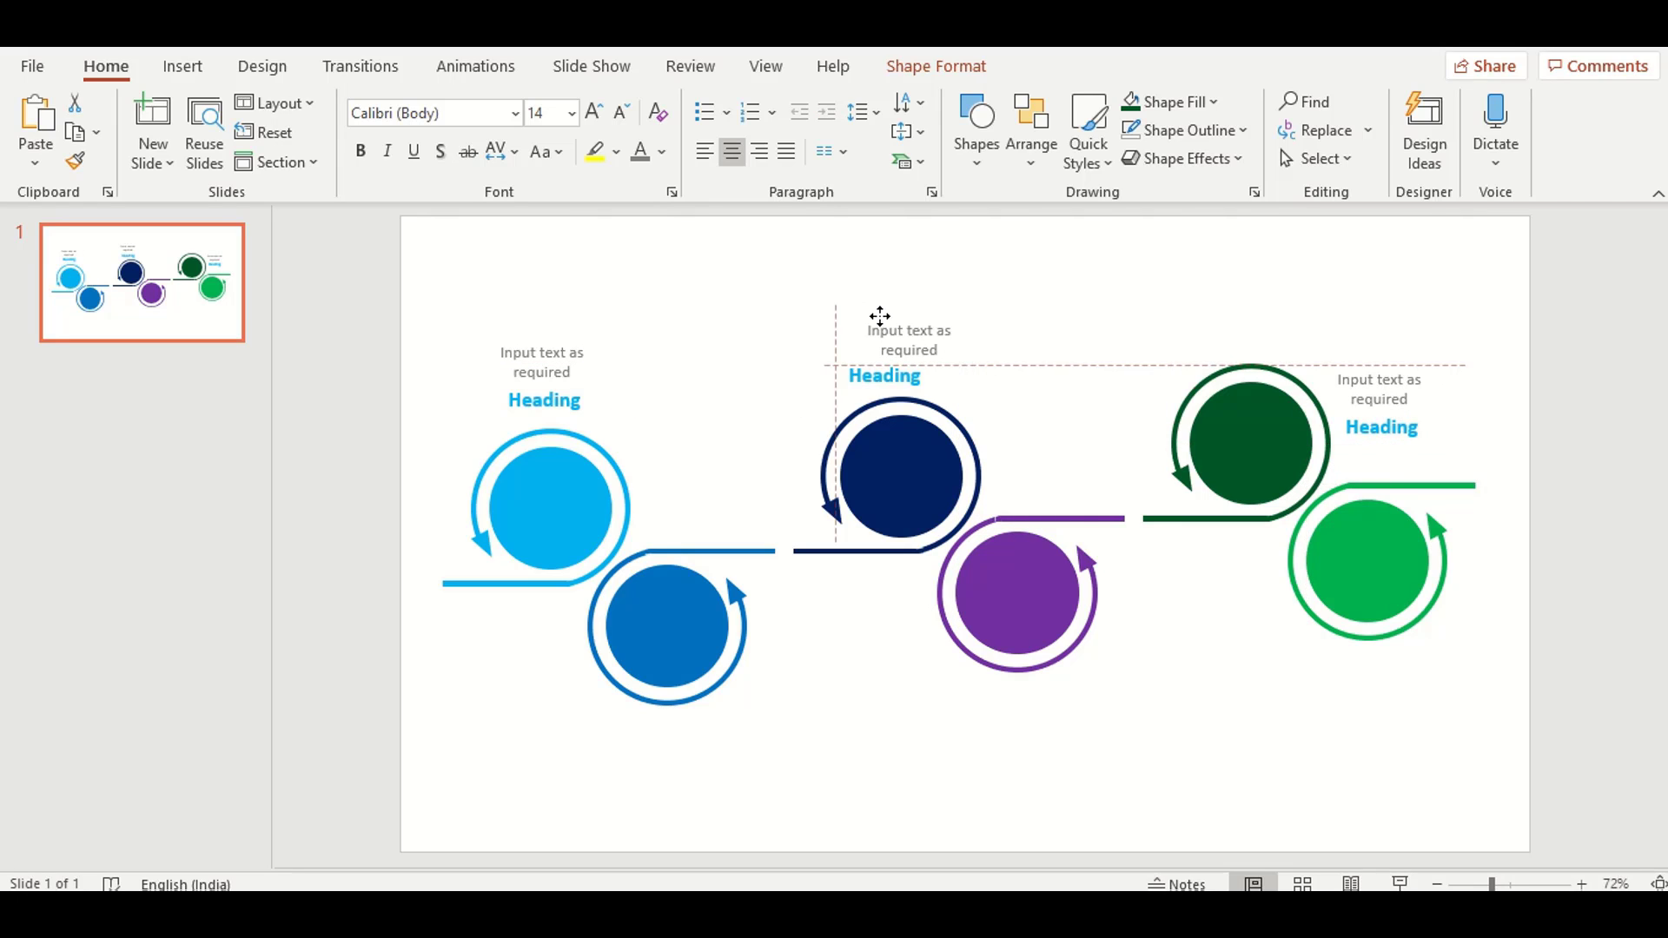
pyautogui.moveTo(857, 317); pyautogui.dragTo(862, 319)
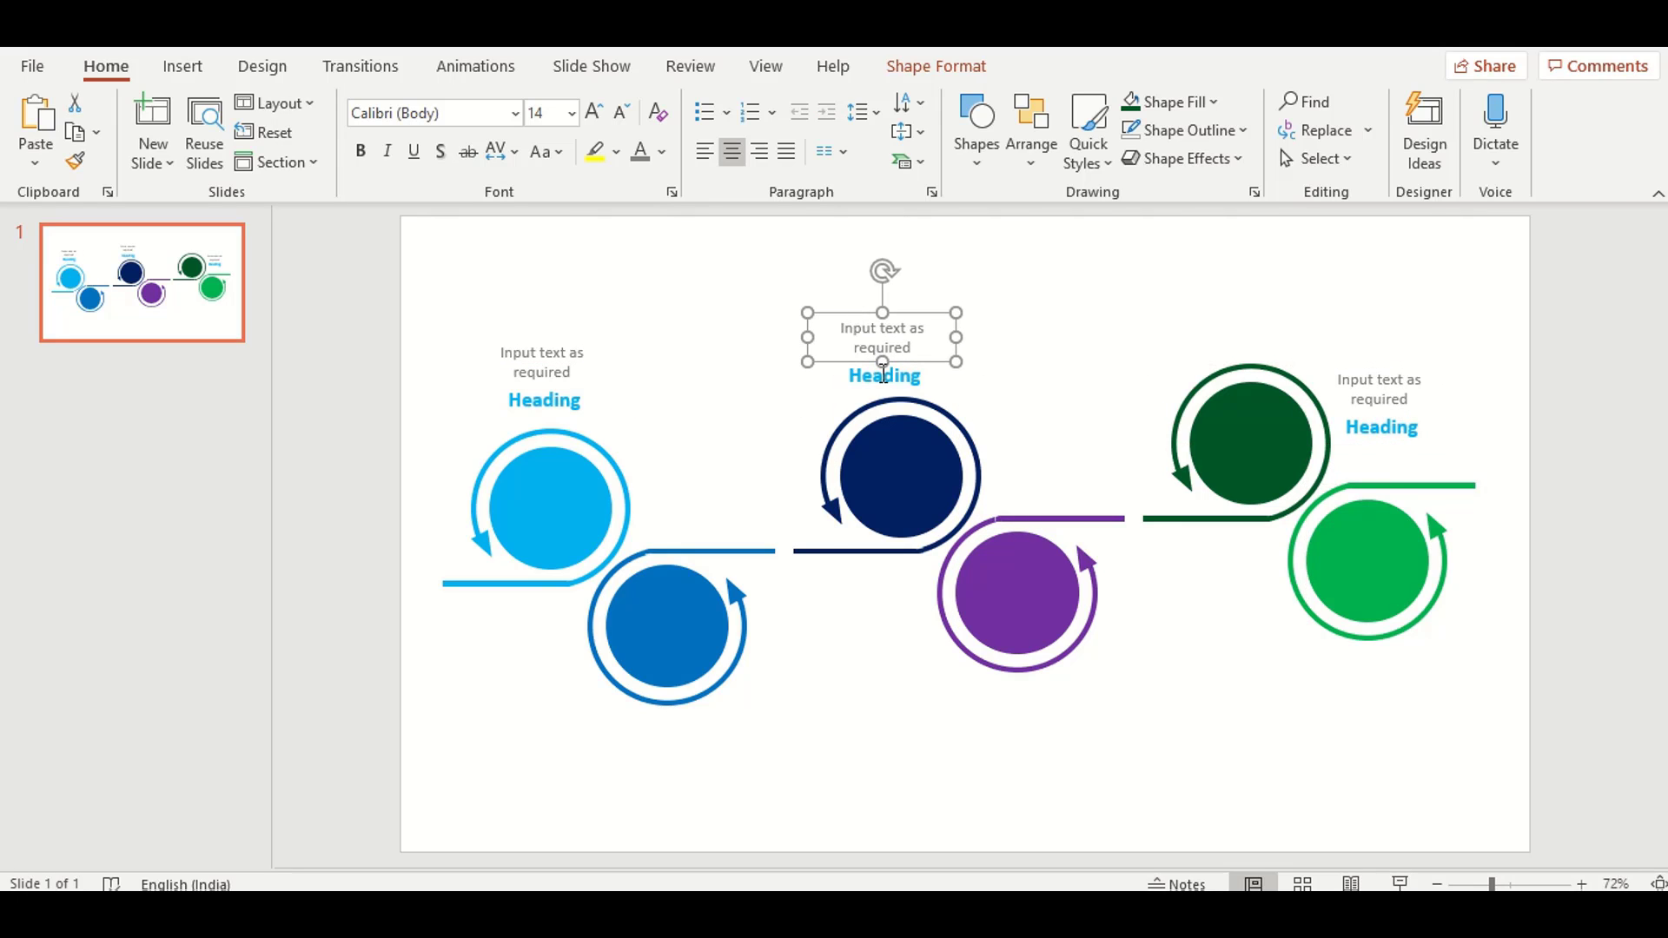
pyautogui.keyDown('shift'); pyautogui.click(882, 373); pyautogui.keyUp('shift')
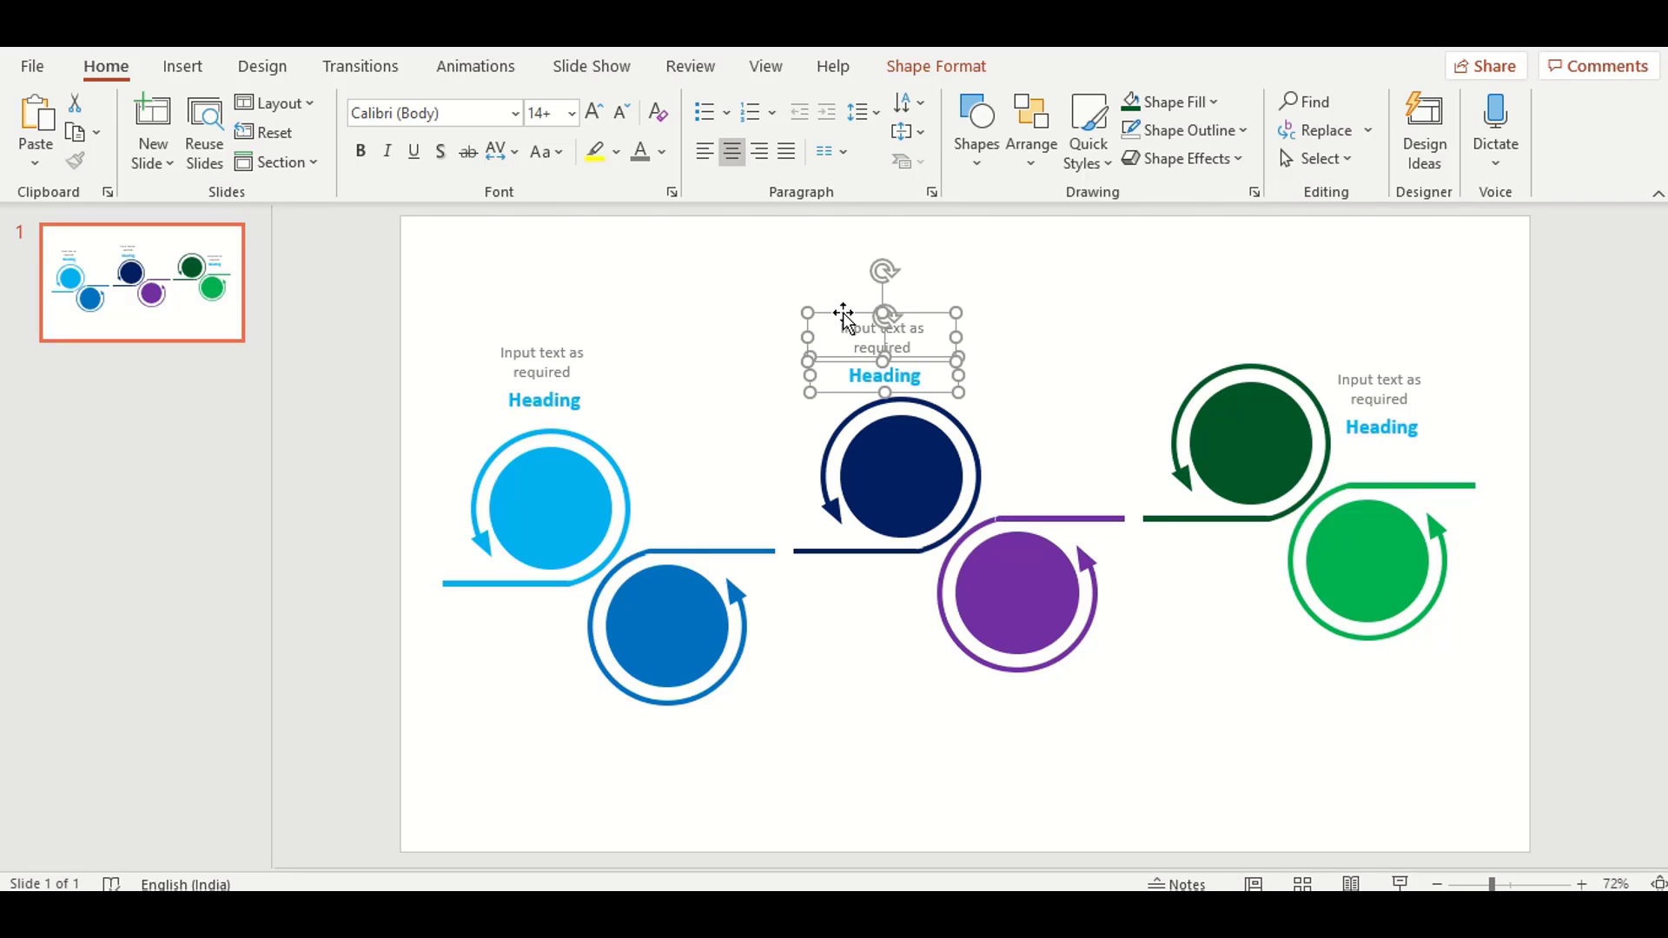
pyautogui.moveTo(845, 318)
pyautogui.mouseDown()
pyautogui.moveTo(1001, 384)
pyautogui.moveTo(988, 377)
pyautogui.mouseUp()
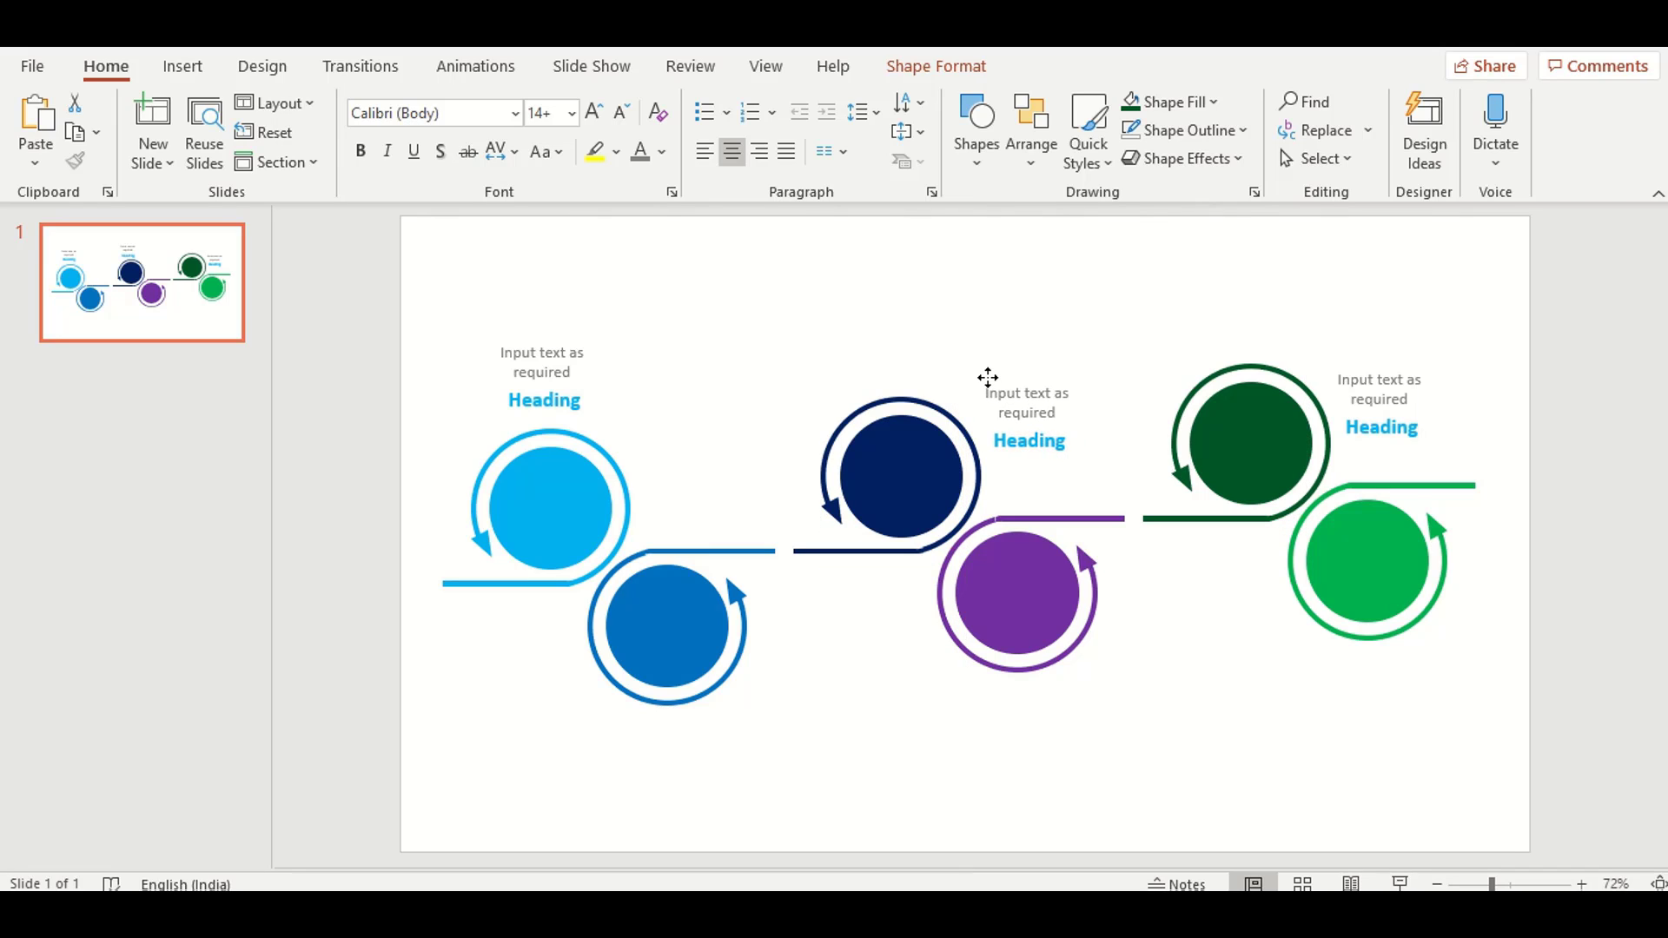
pyautogui.click(1045, 452)
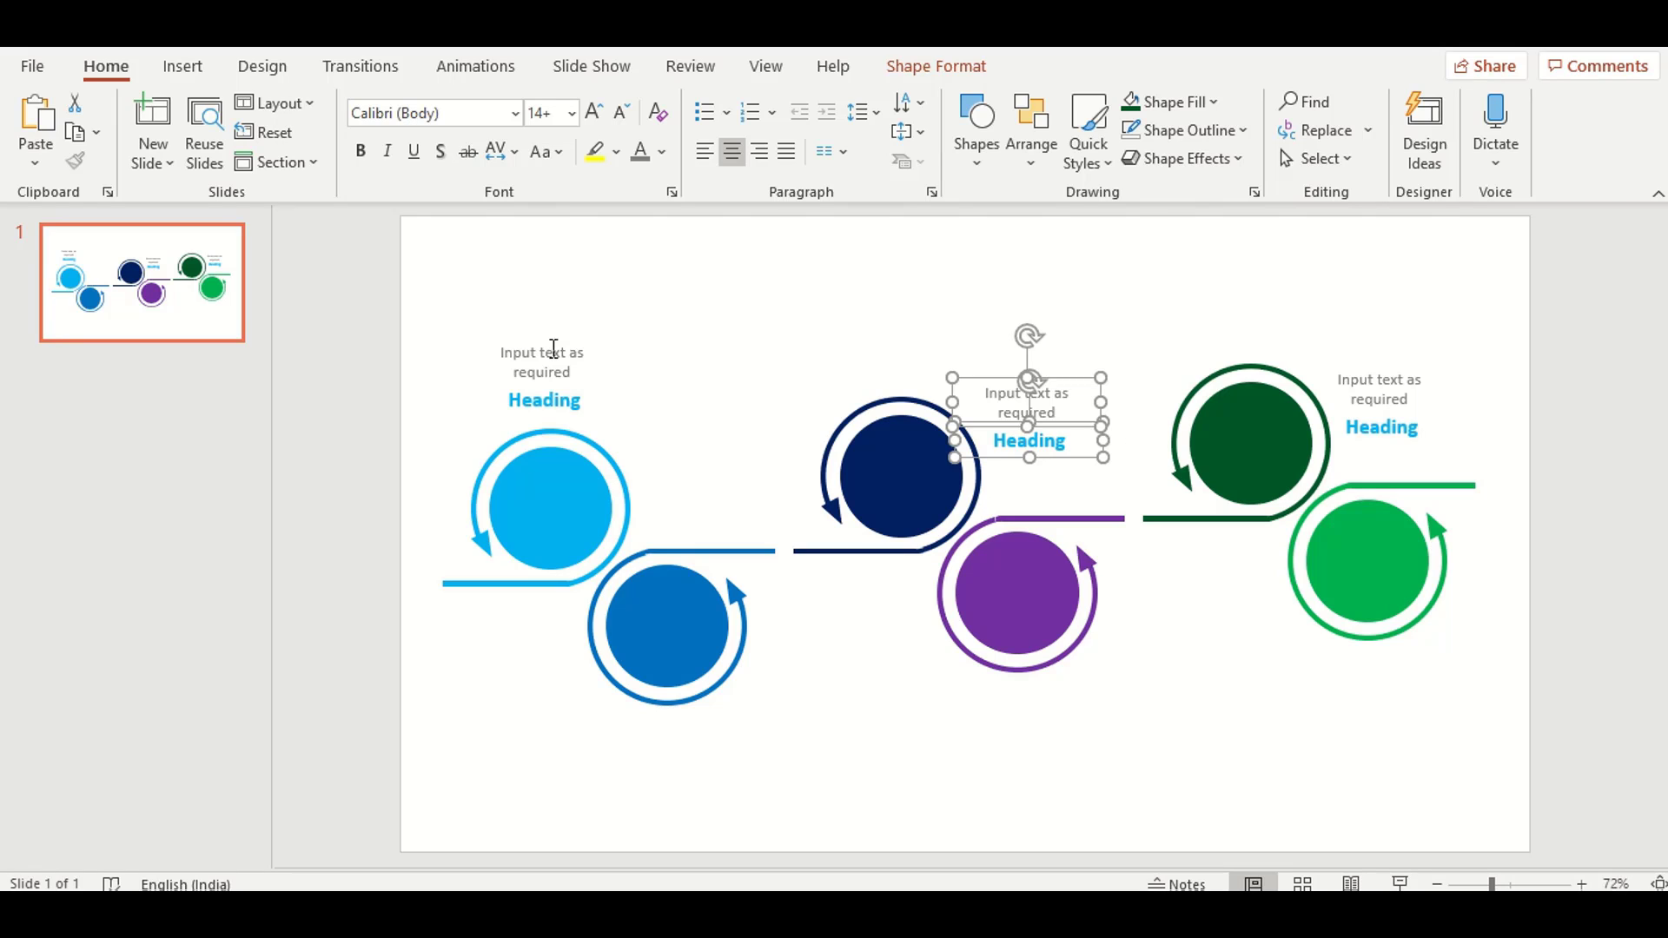
pyautogui.click(546, 372)
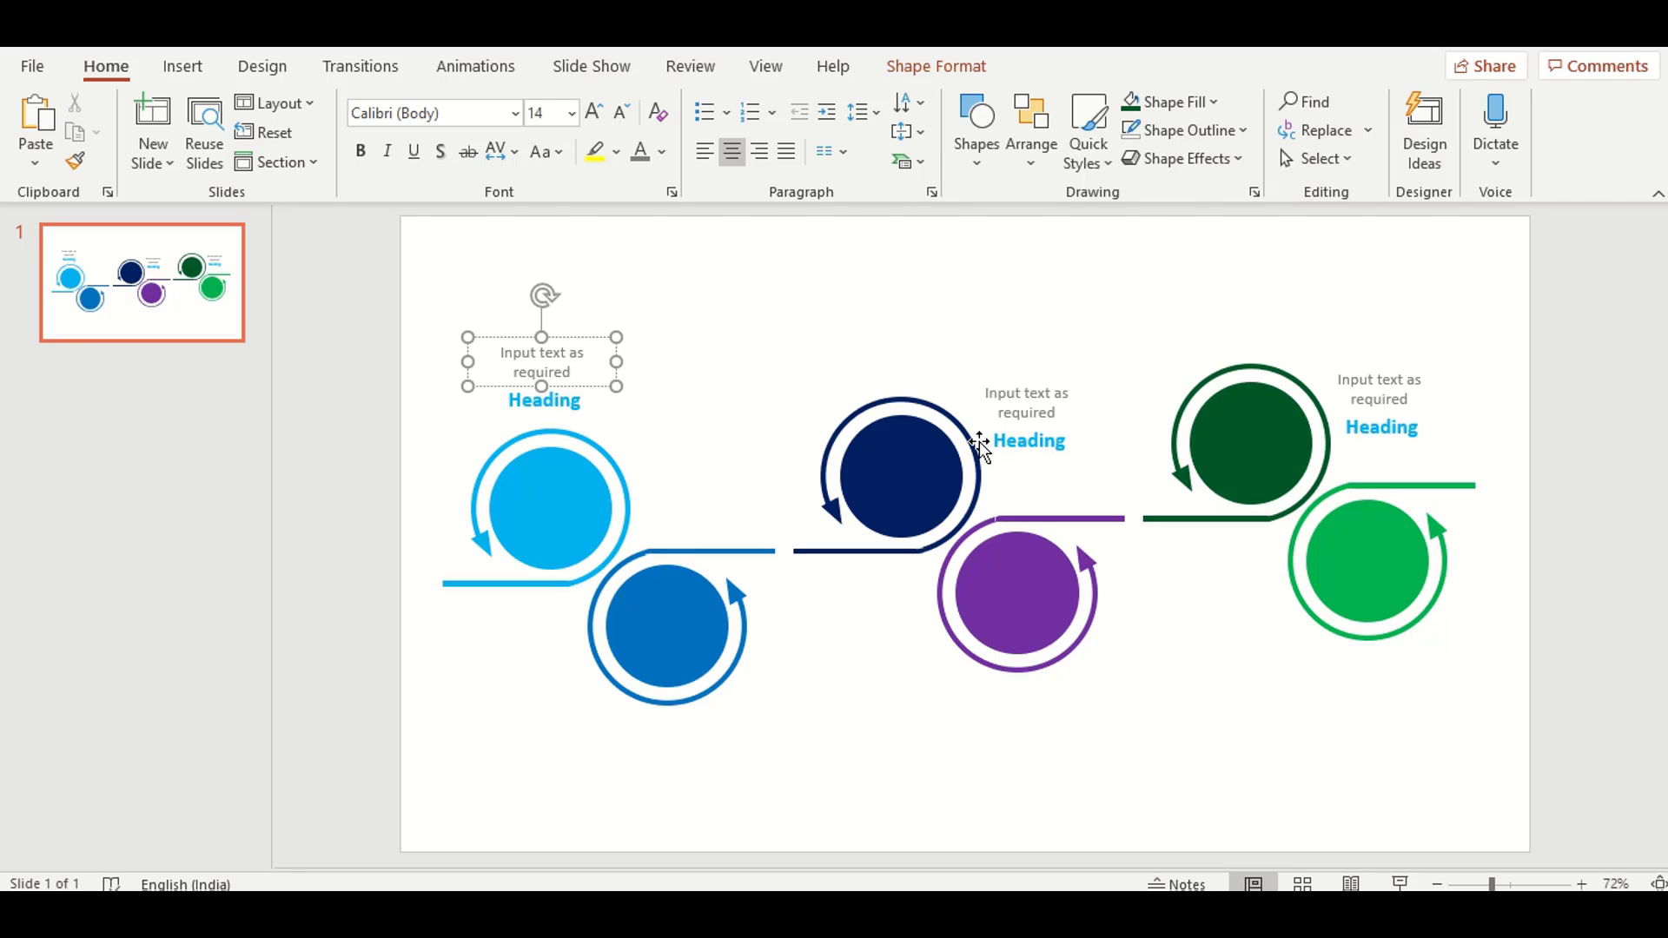
pyautogui.moveTo(981, 447); pyautogui.dragTo(914, 342)
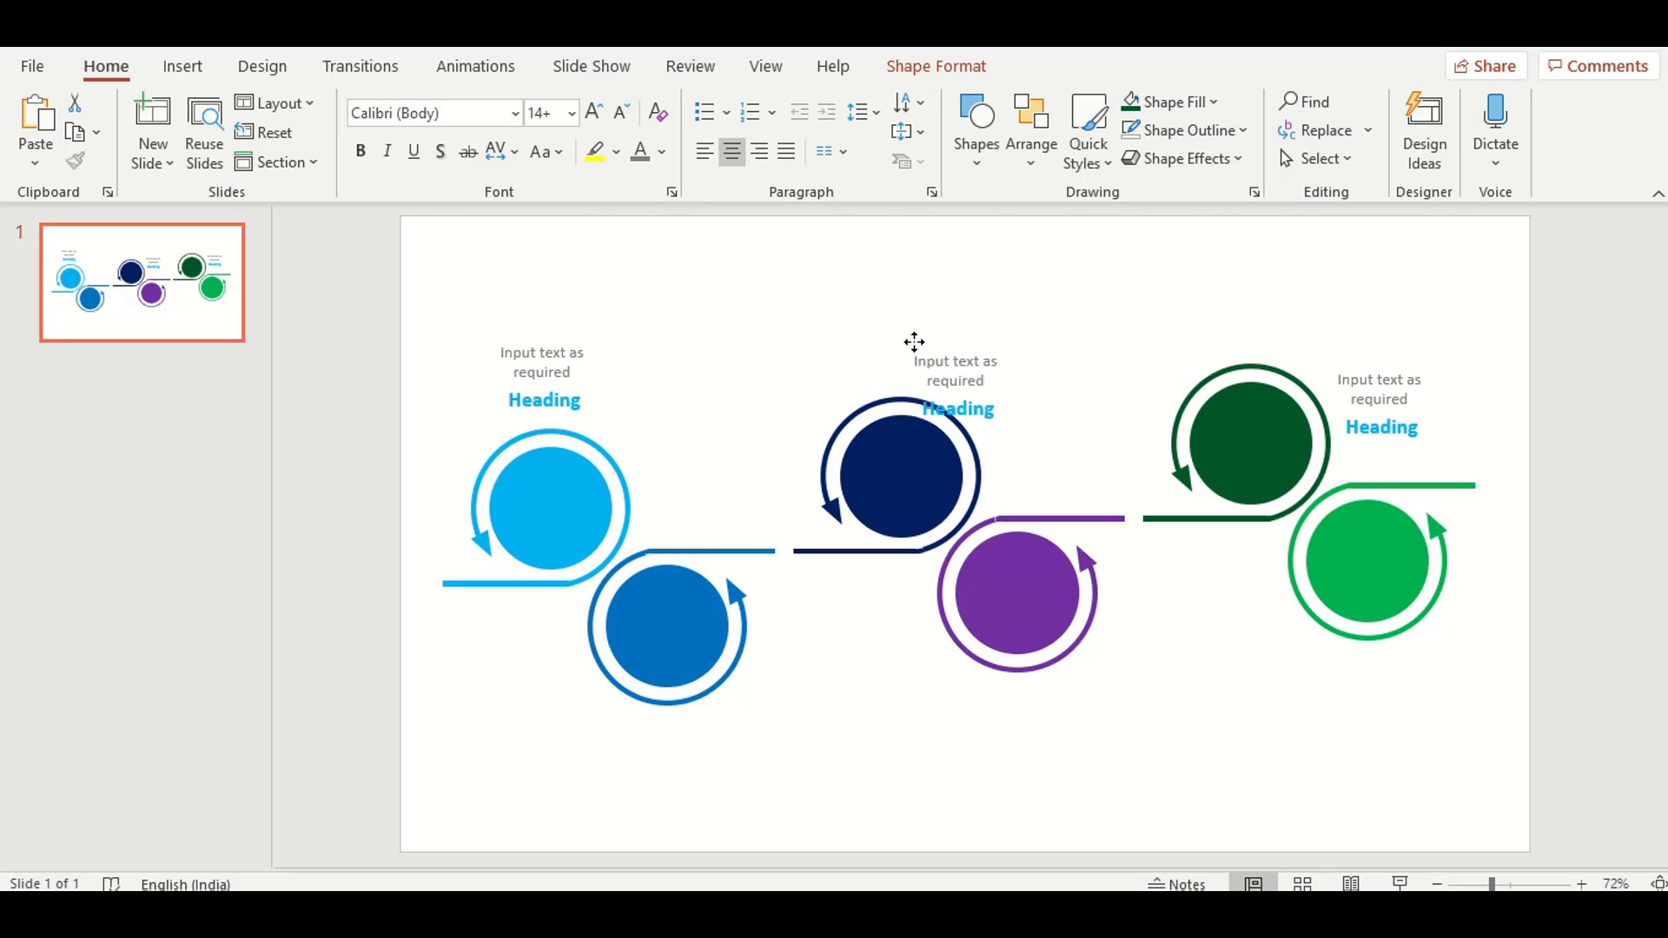
pyautogui.moveTo(914, 341); pyautogui.dragTo(886, 312)
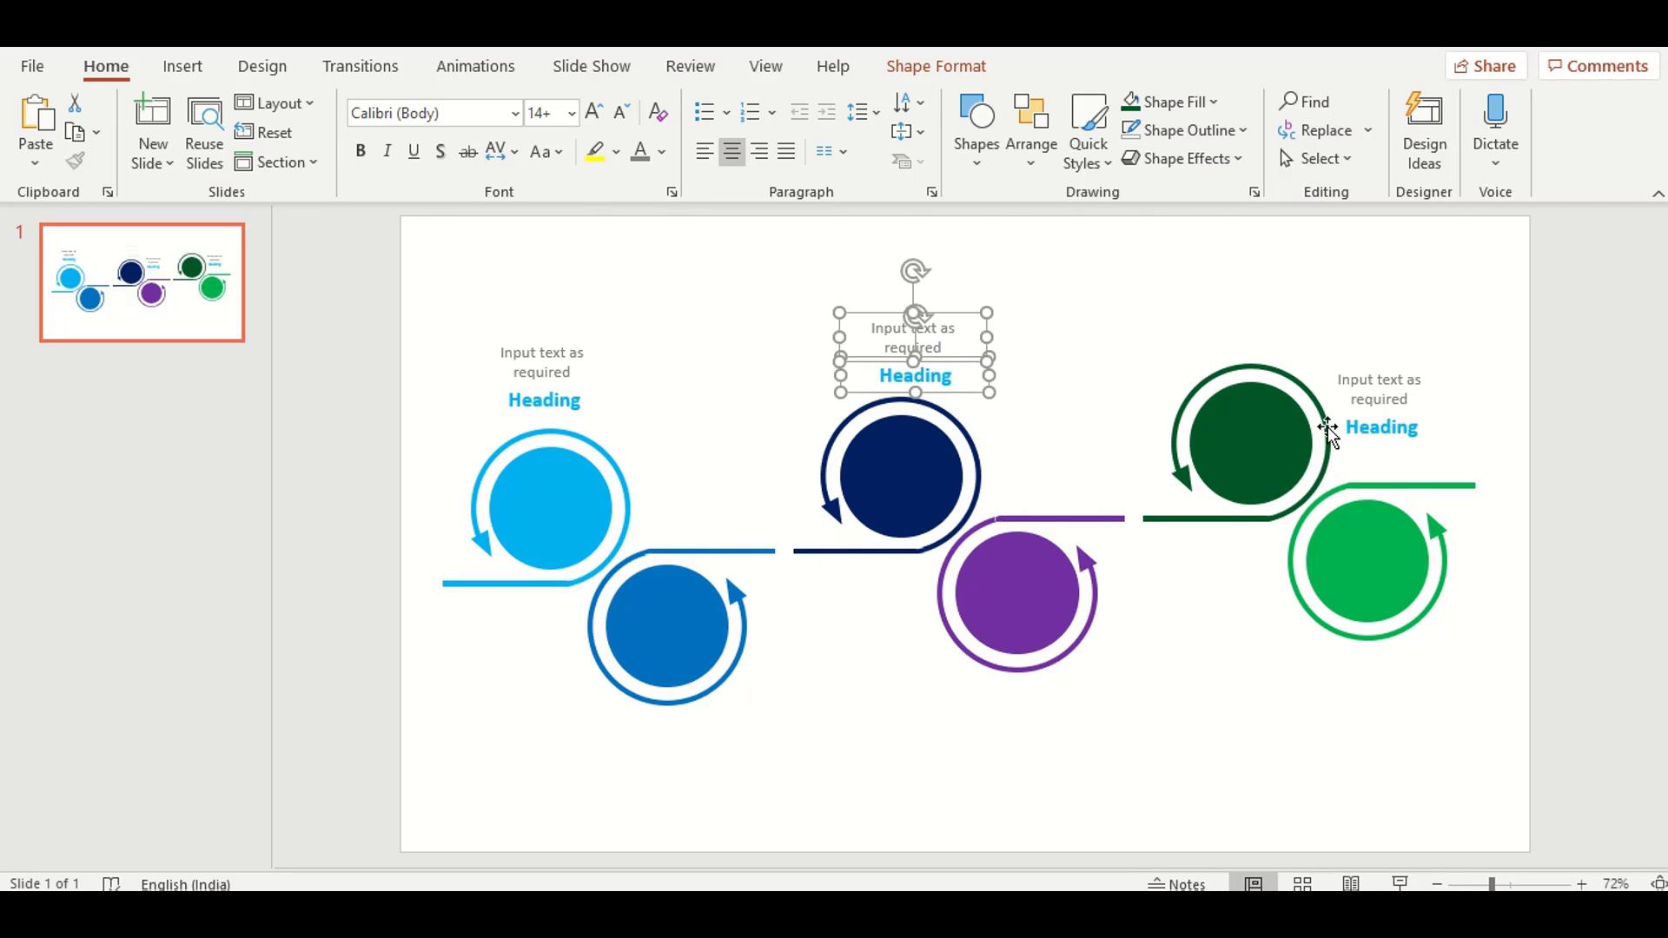
# Position the right label pair above the dark green circle.
pyautogui.click(1396, 424)
pyautogui.moveTo(1352, 374); pyautogui.dragTo(1225, 271)
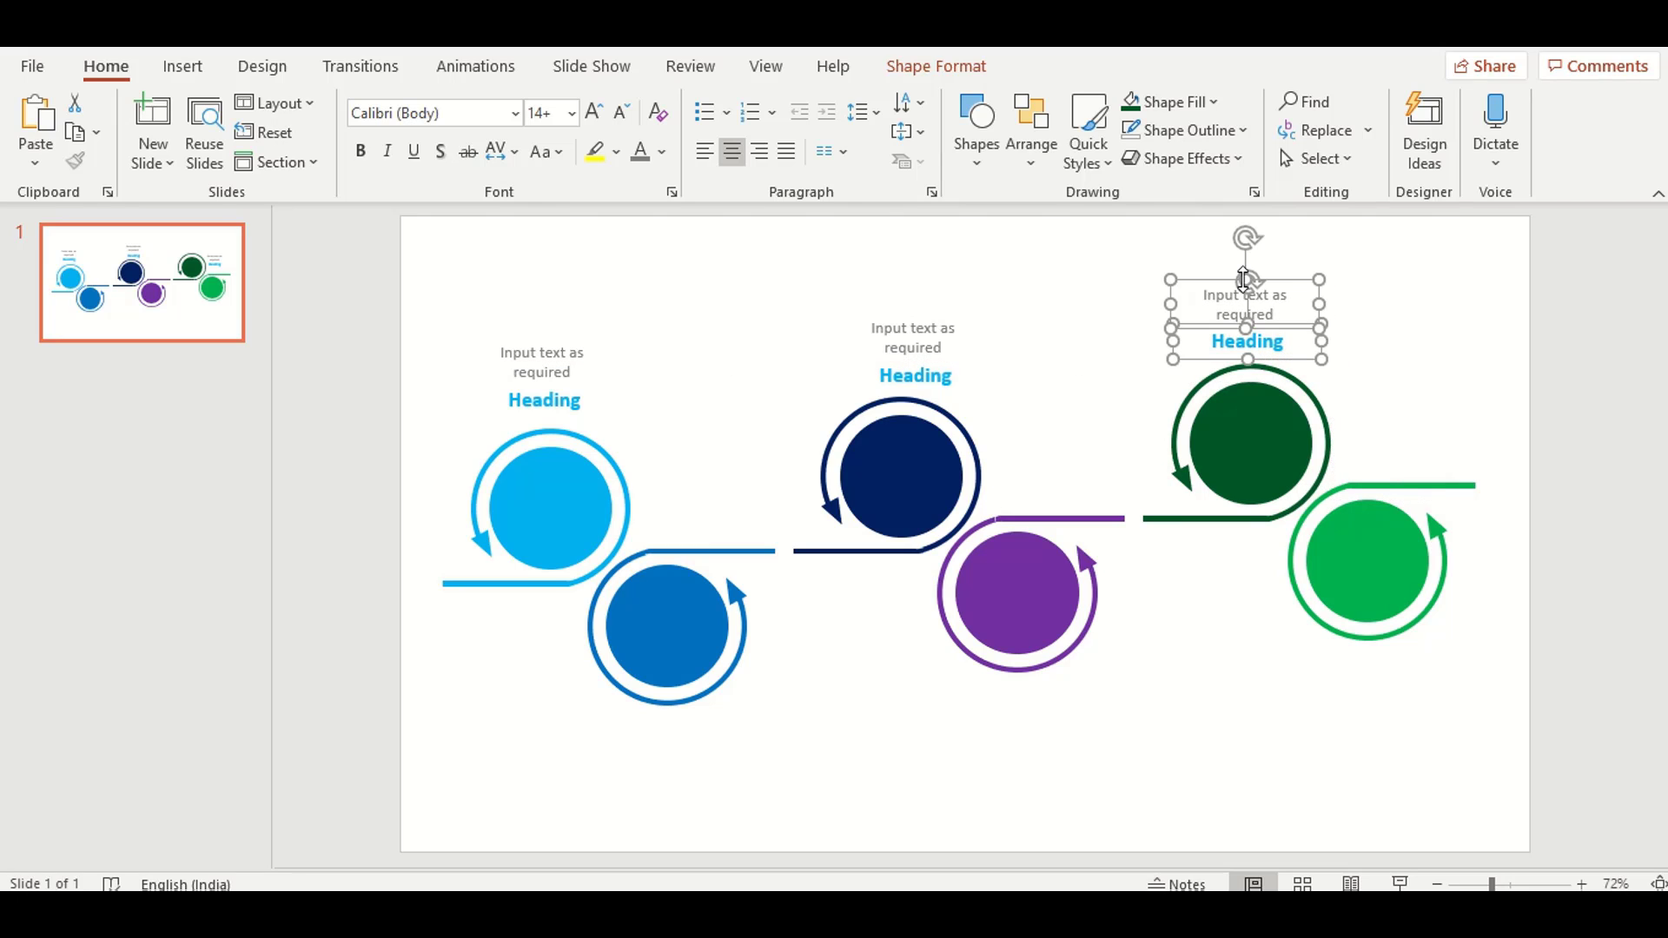
pyautogui.click(841, 848)
pyautogui.click(581, 361)
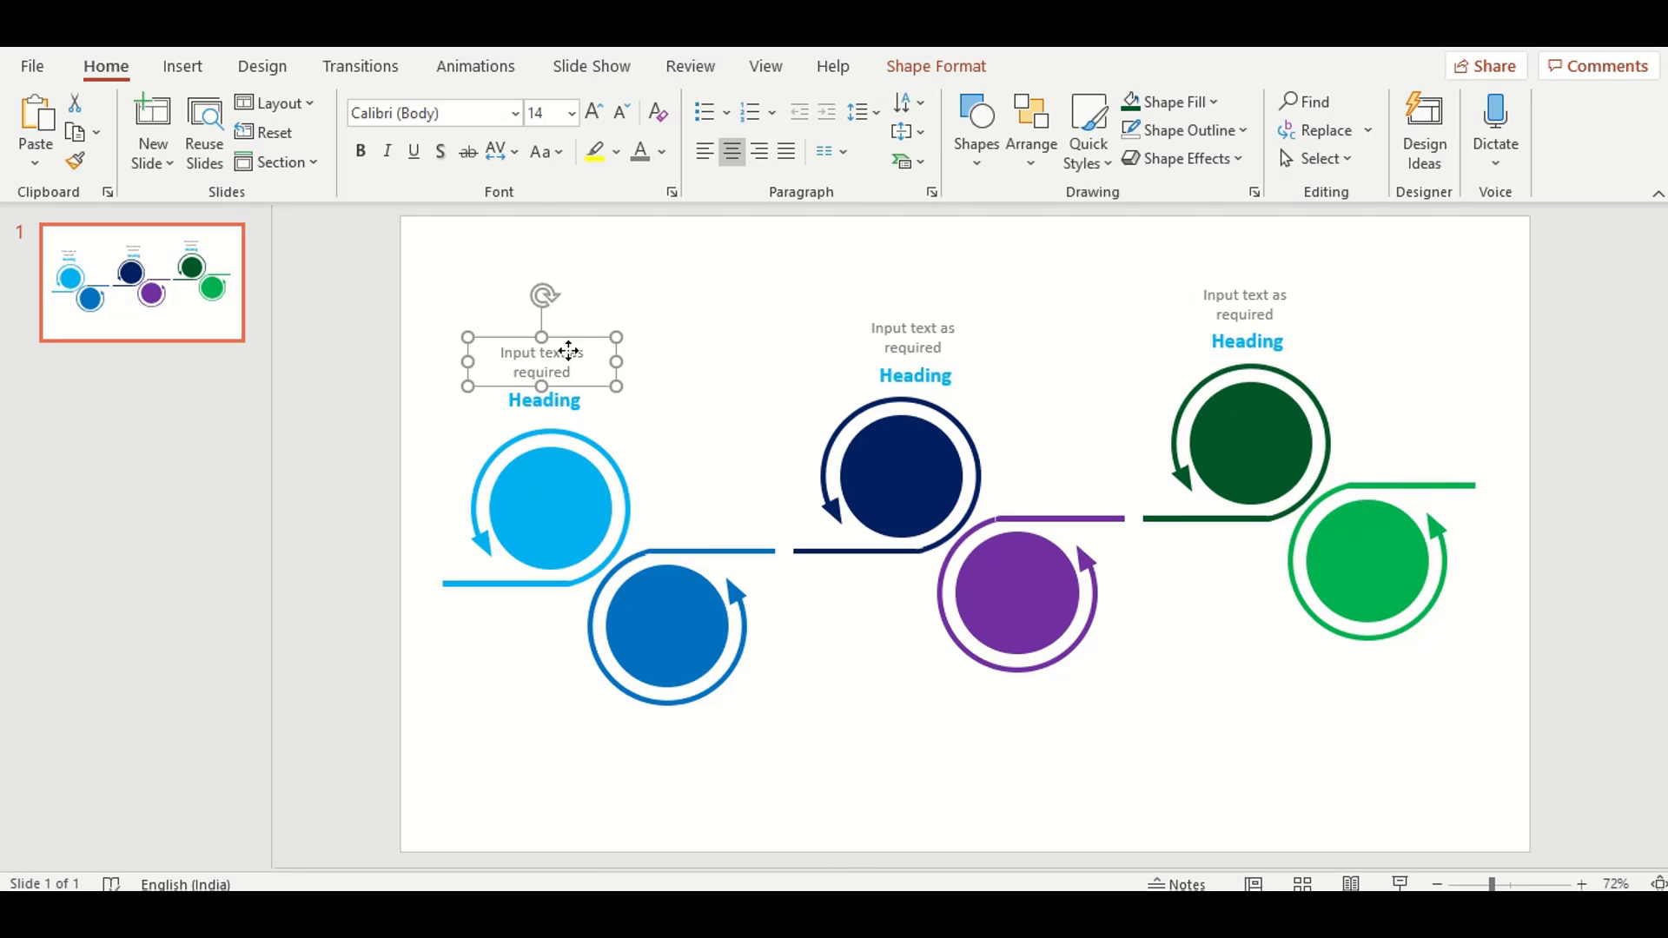
pyautogui.keyDown('shift'); pyautogui.click(589, 406); pyautogui.keyUp('shift')
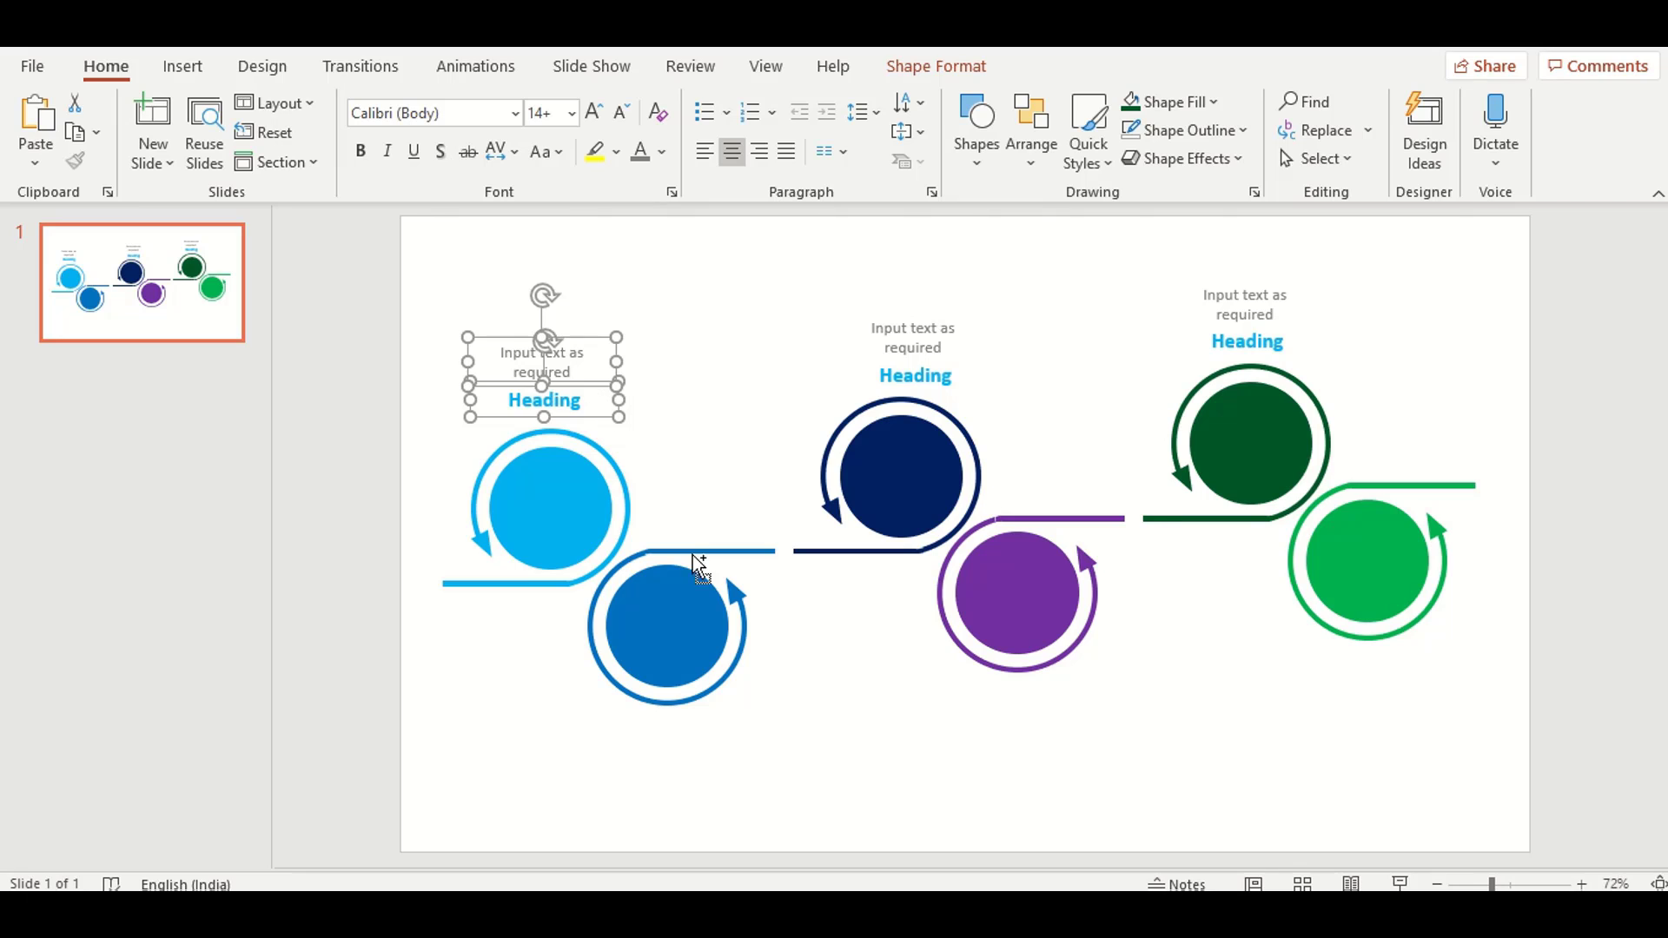
# Copy the label pair below the blue circle, with Heading placed above the caption.
pyautogui.hotkey('ctrl', 'd')
pyautogui.moveTo(607, 353); pyautogui.dragTo(781, 752)
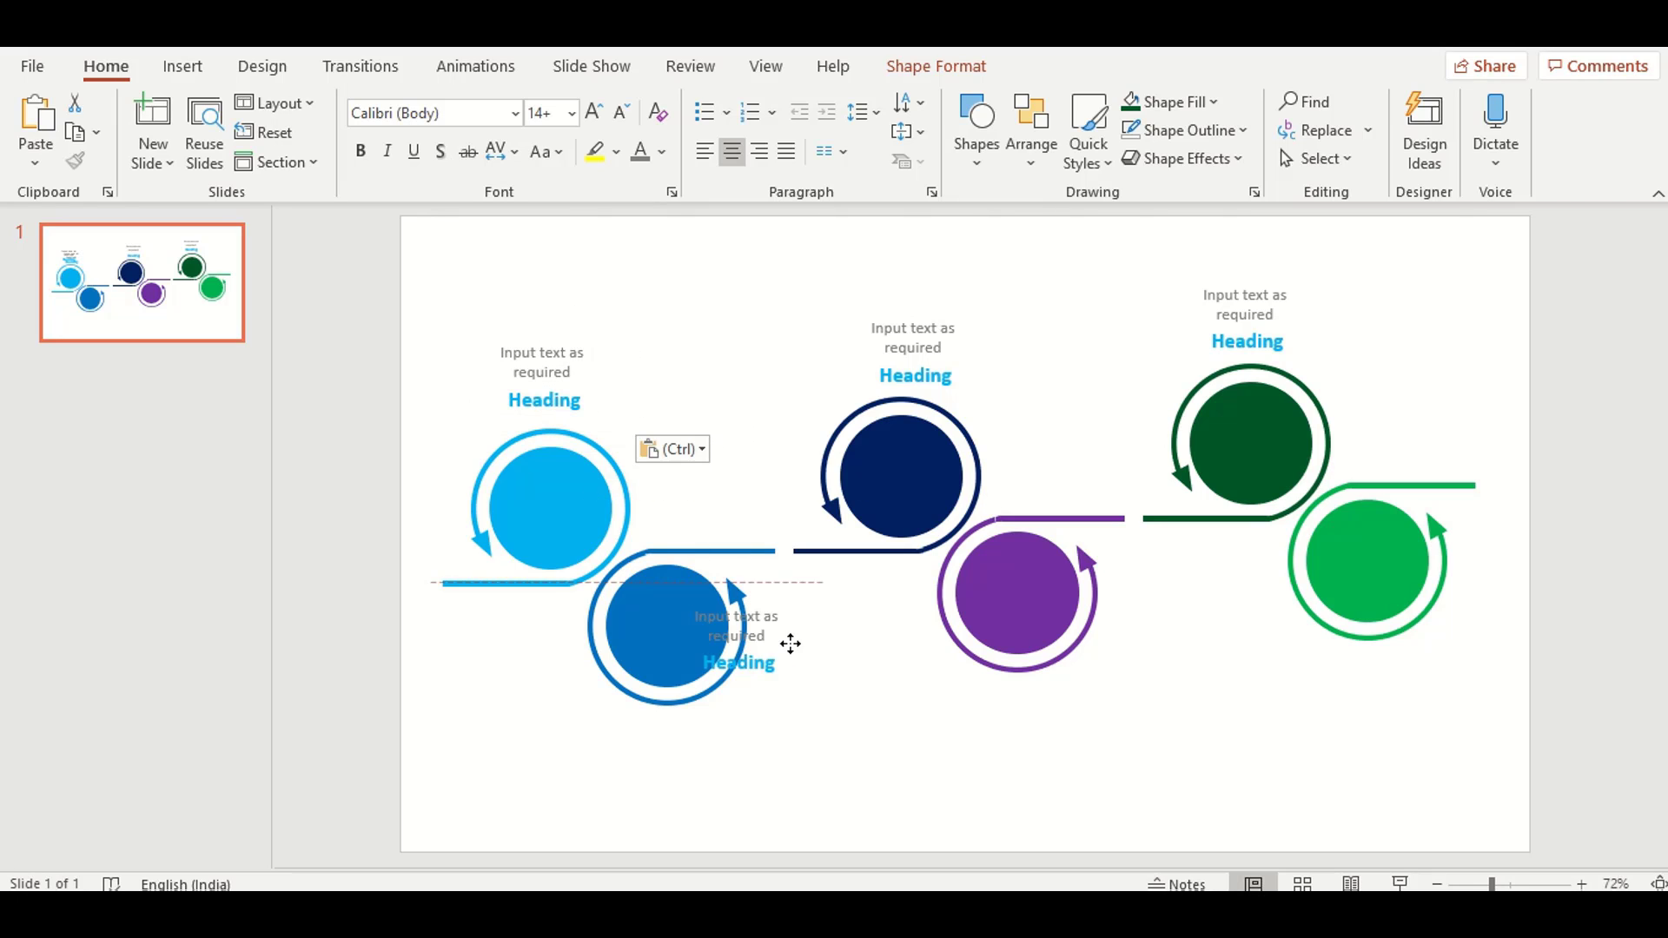
pyautogui.click(780, 752)
pyautogui.moveTo(722, 816); pyautogui.dragTo(645, 743)
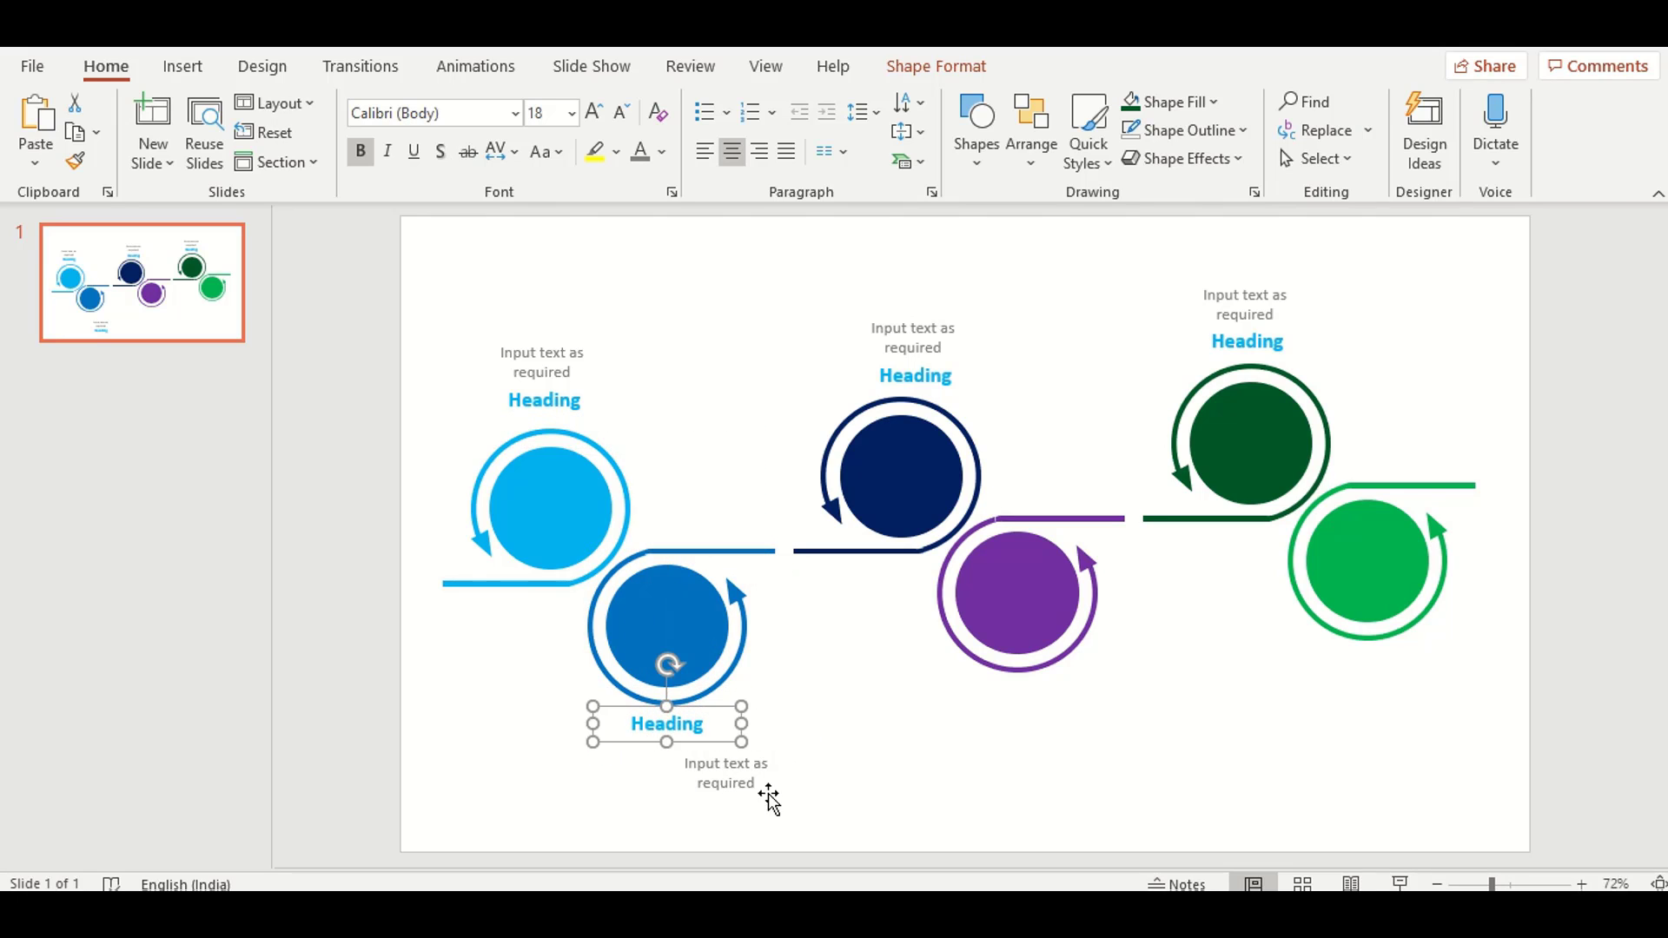
pyautogui.click(746, 783)
pyautogui.moveTo(758, 749); pyautogui.dragTo(703, 741)
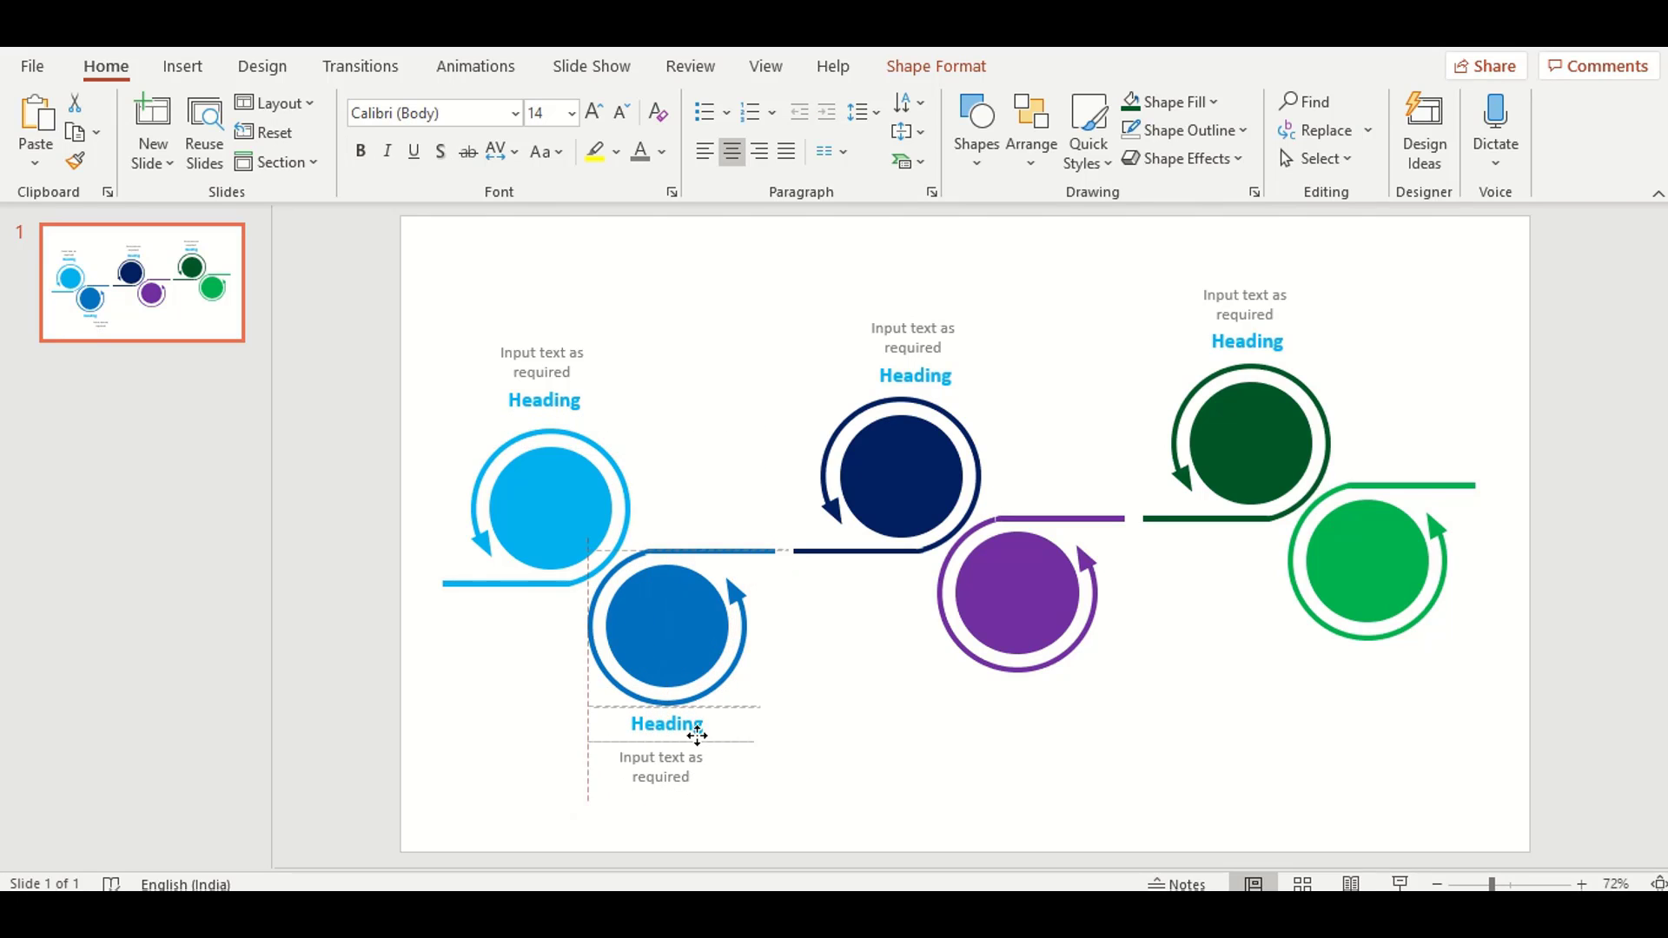
pyautogui.keyDown('shift'); pyautogui.click(643, 726); pyautogui.keyUp('shift')
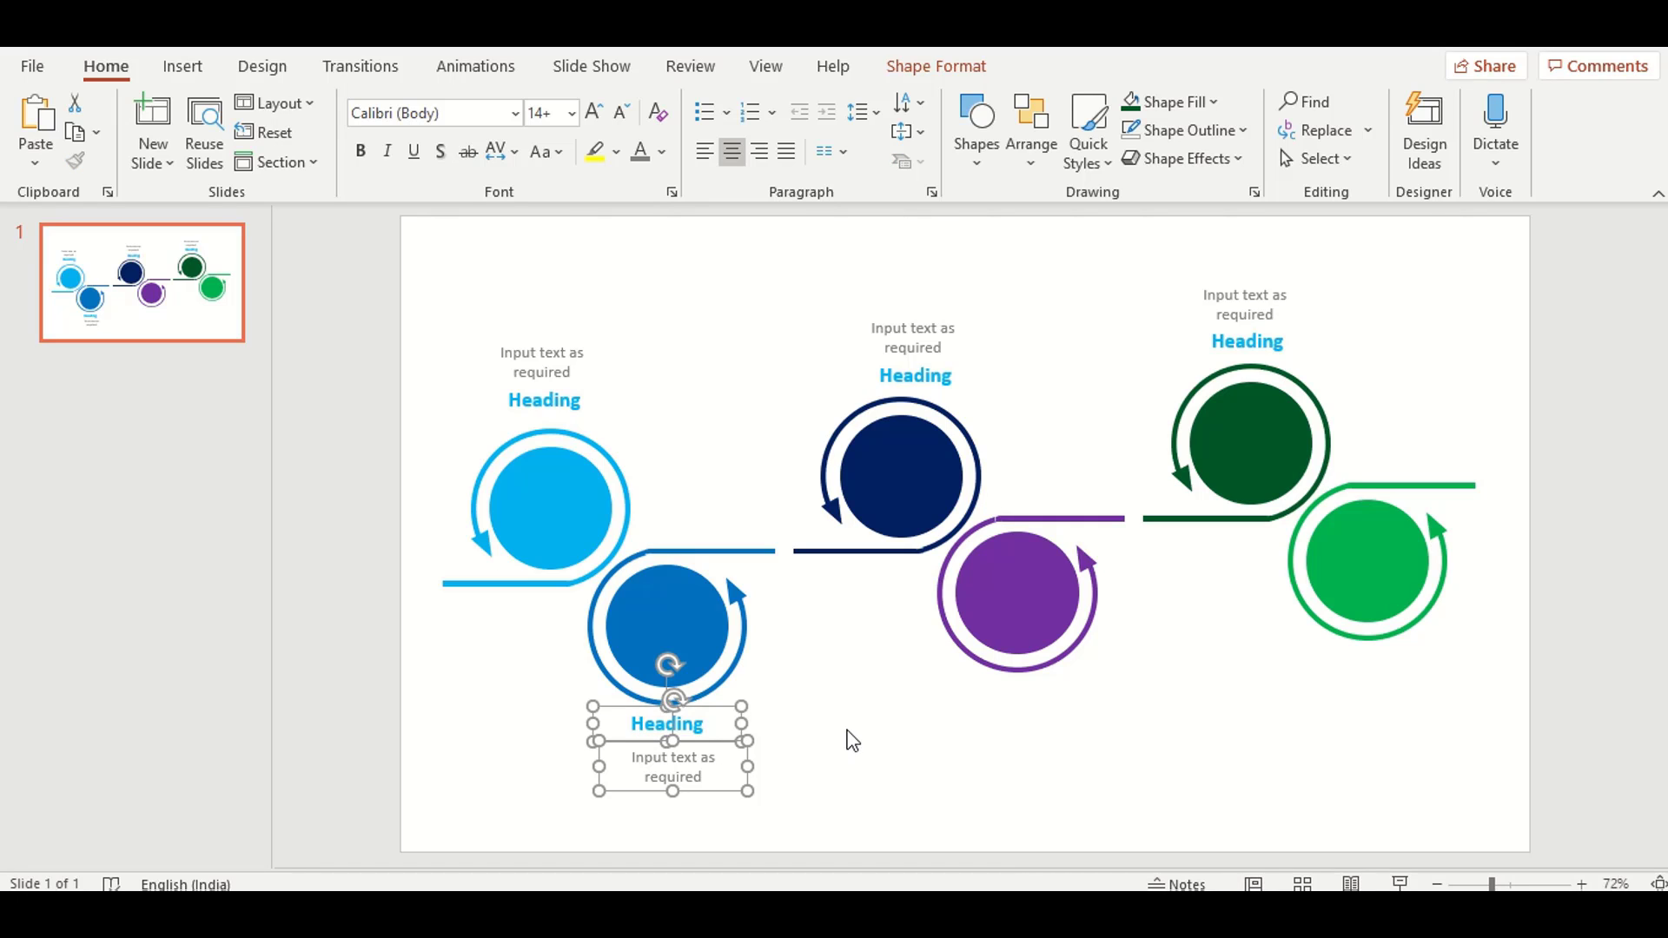
# Paste two more label pairs below the purple and bright green circles.
pyautogui.hotkey('ctrl', 'v')
pyautogui.moveTo(721, 734); pyautogui.dragTo(1066, 689)
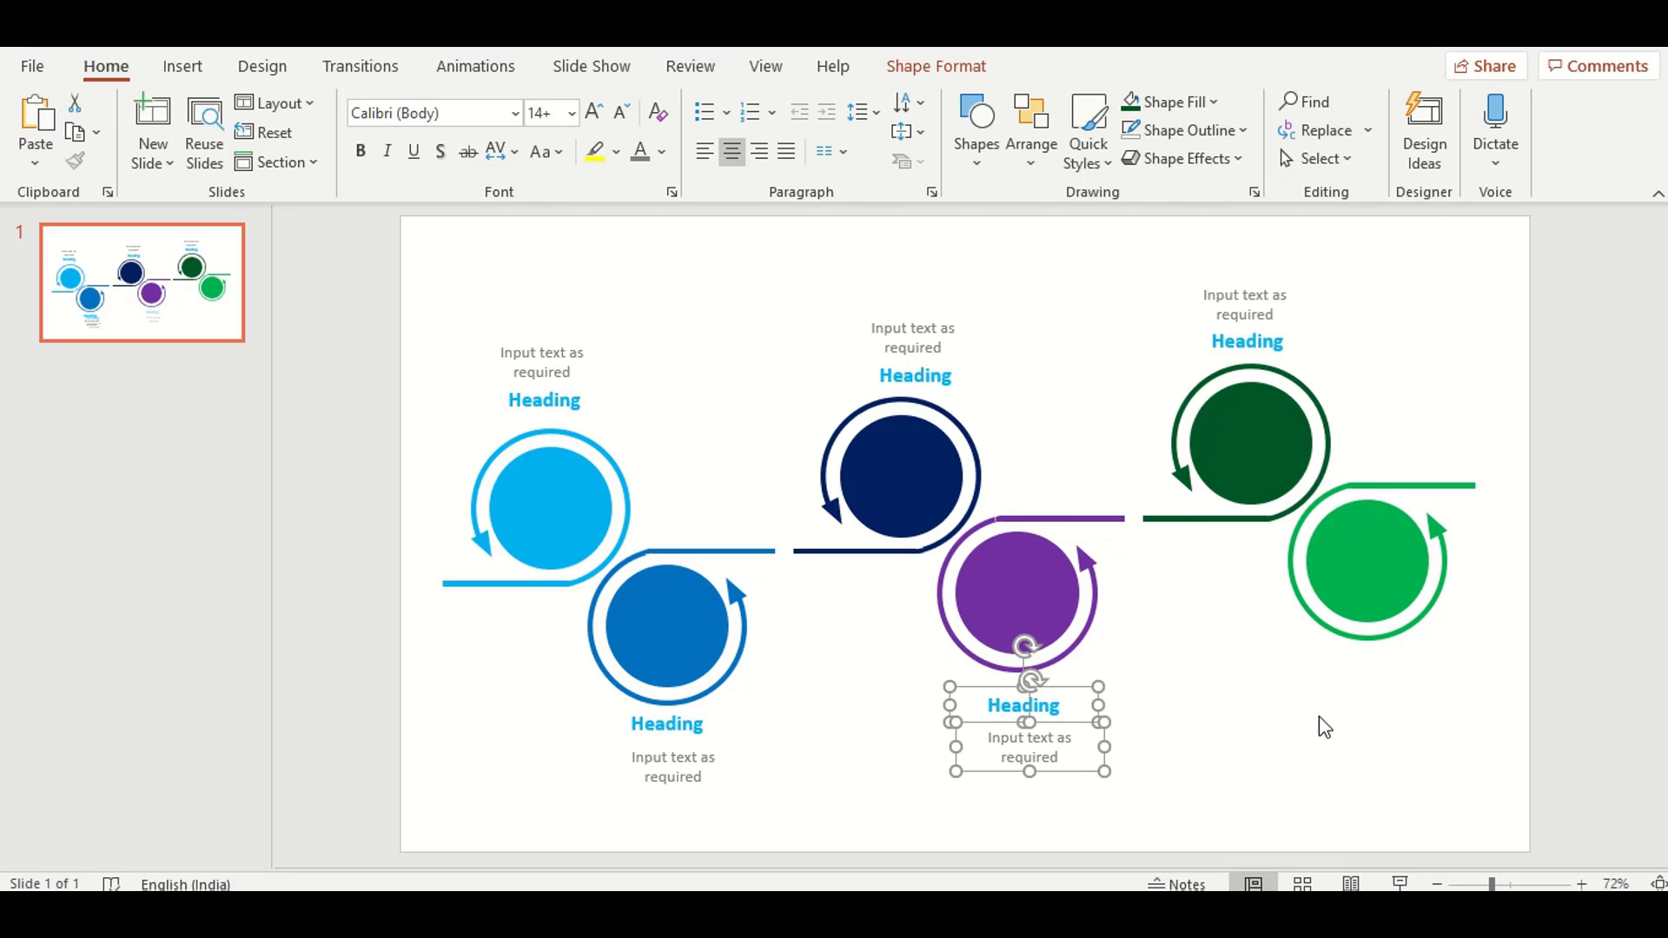
pyautogui.hotkey('ctrl', 'v')
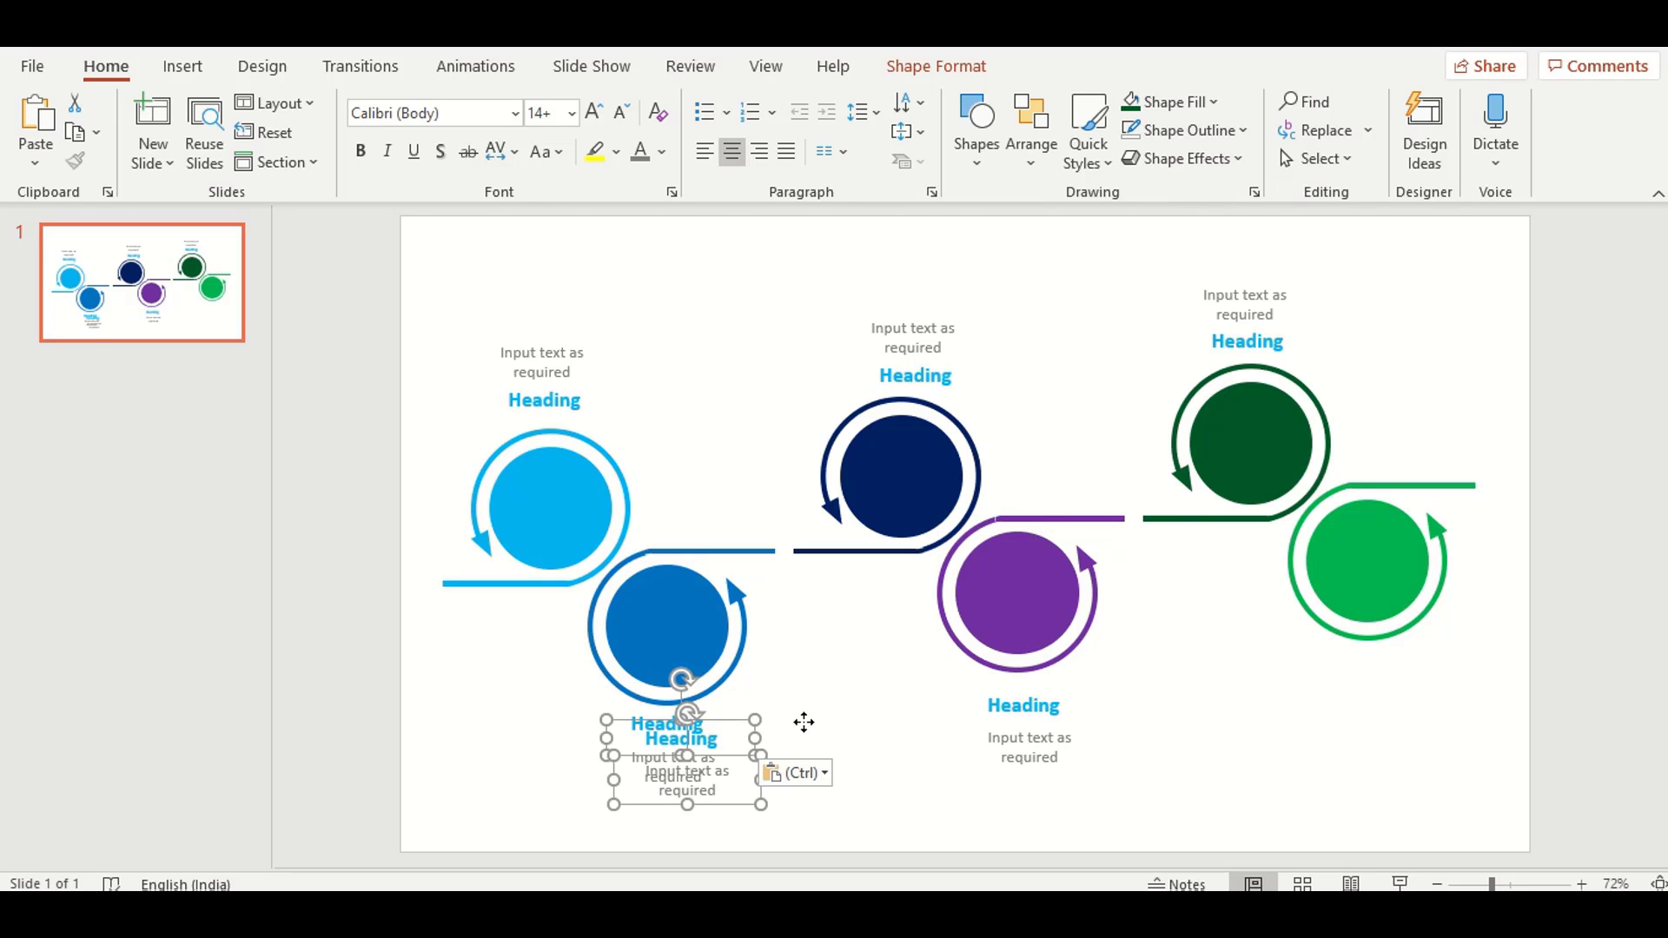
pyautogui.moveTo(803, 721); pyautogui.dragTo(1433, 666)
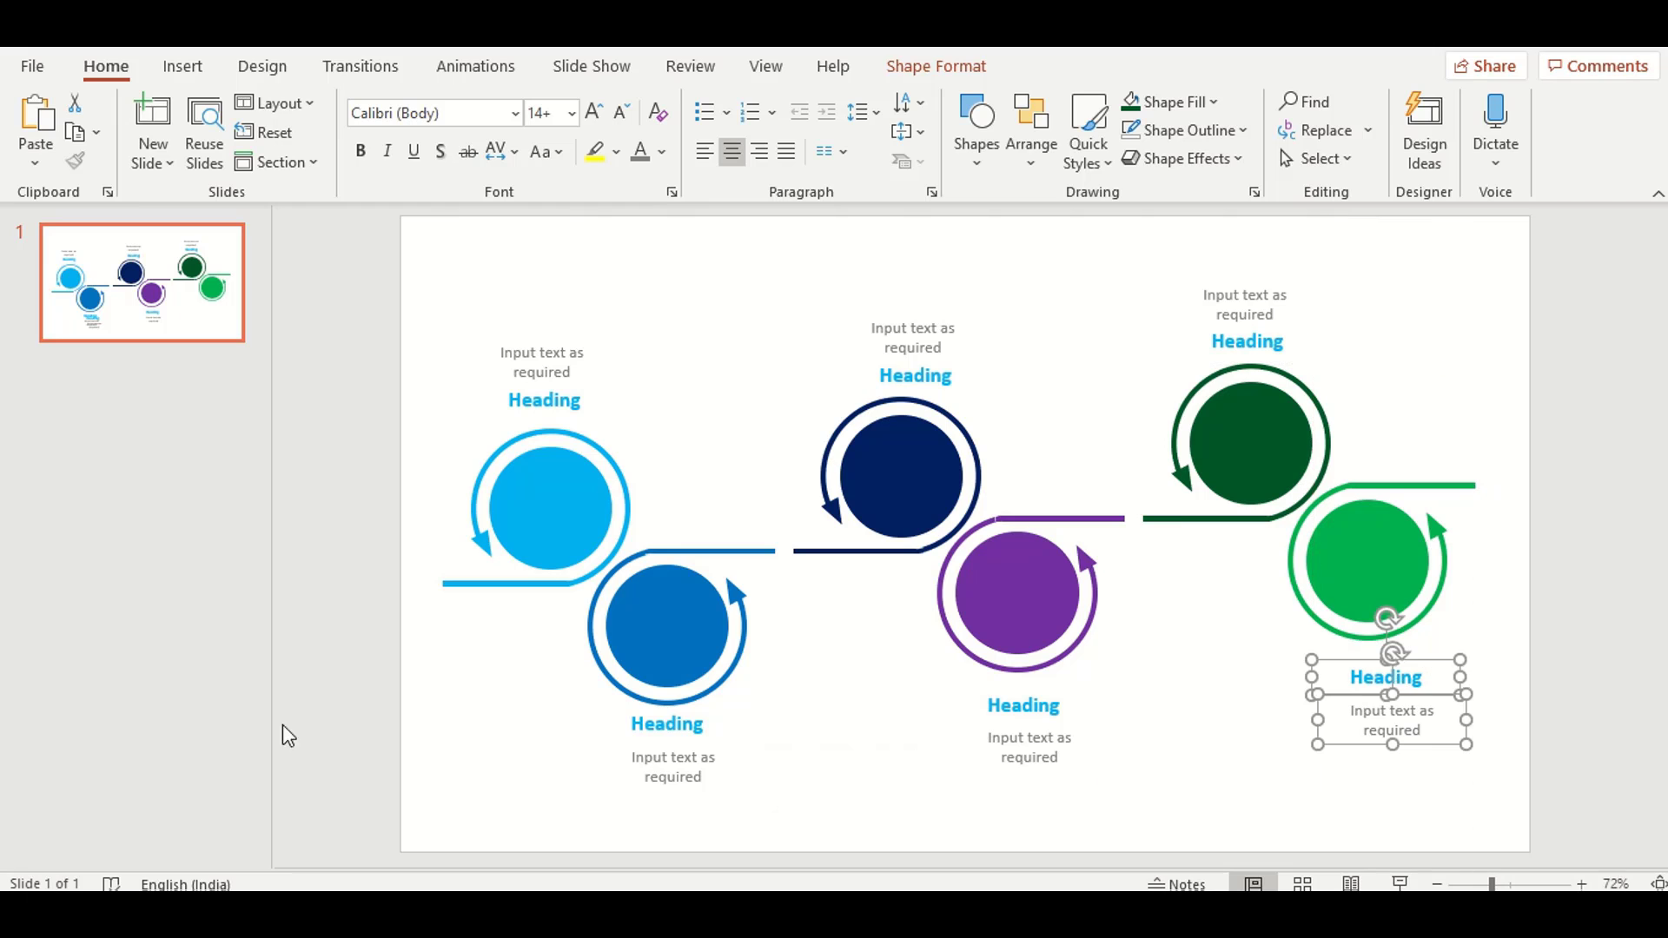
# Select the whole infographic and shift it slightly lower on the slide.
pyautogui.click(330, 314)
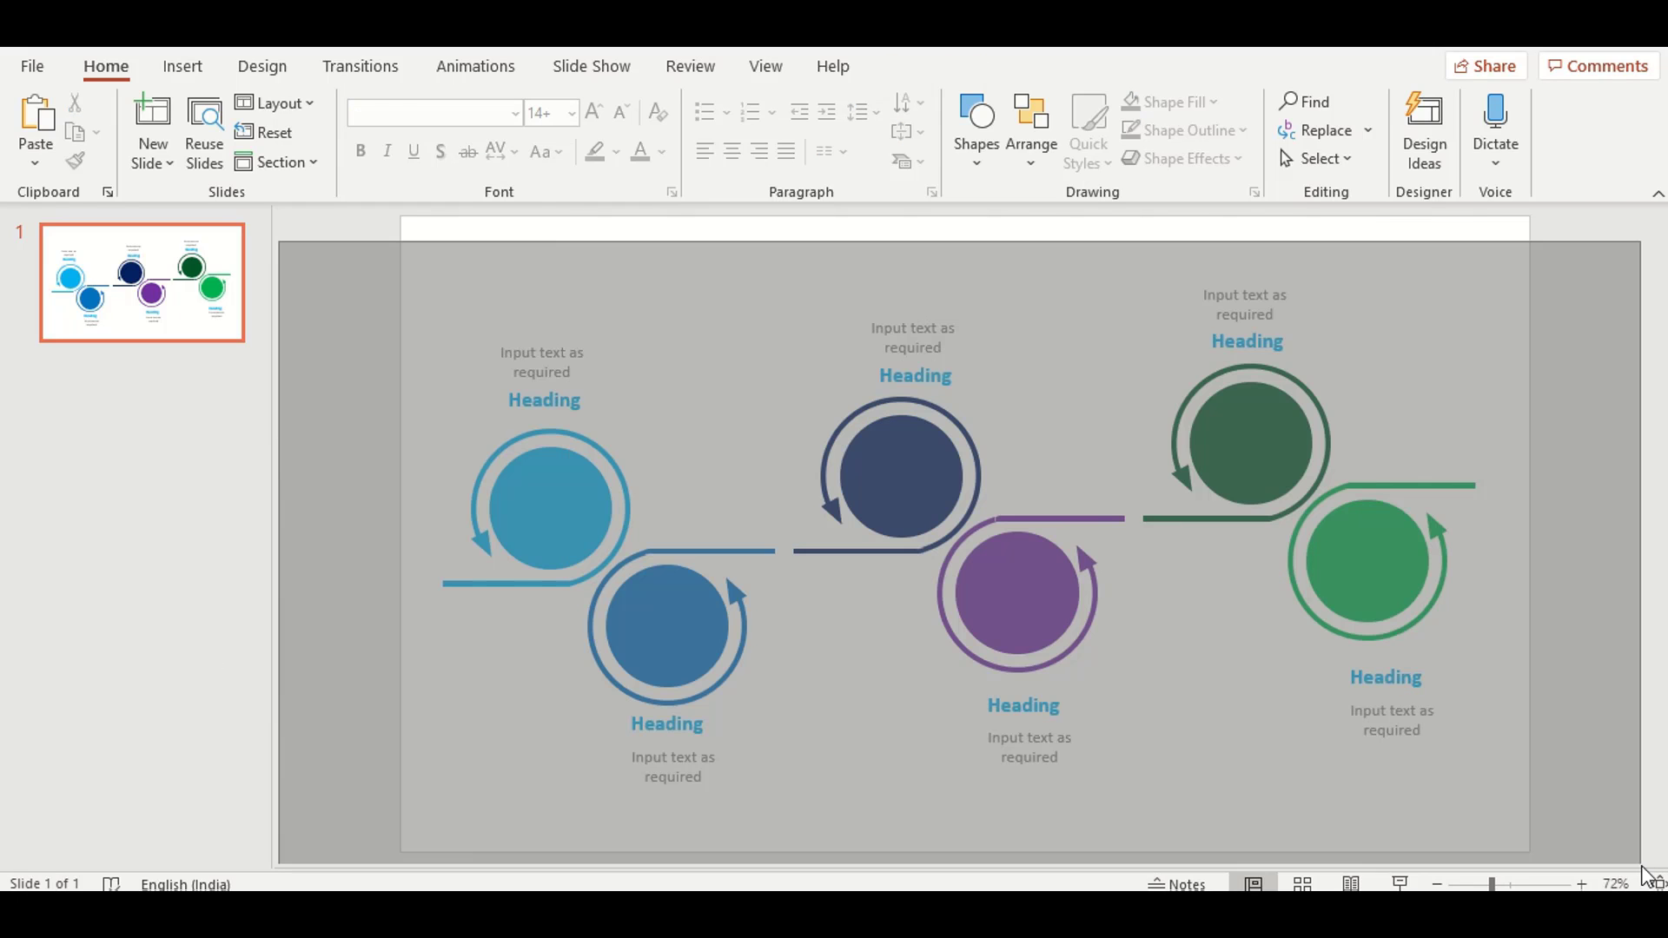
pyautogui.moveTo(280, 244); pyautogui.dragTo(1646, 865)
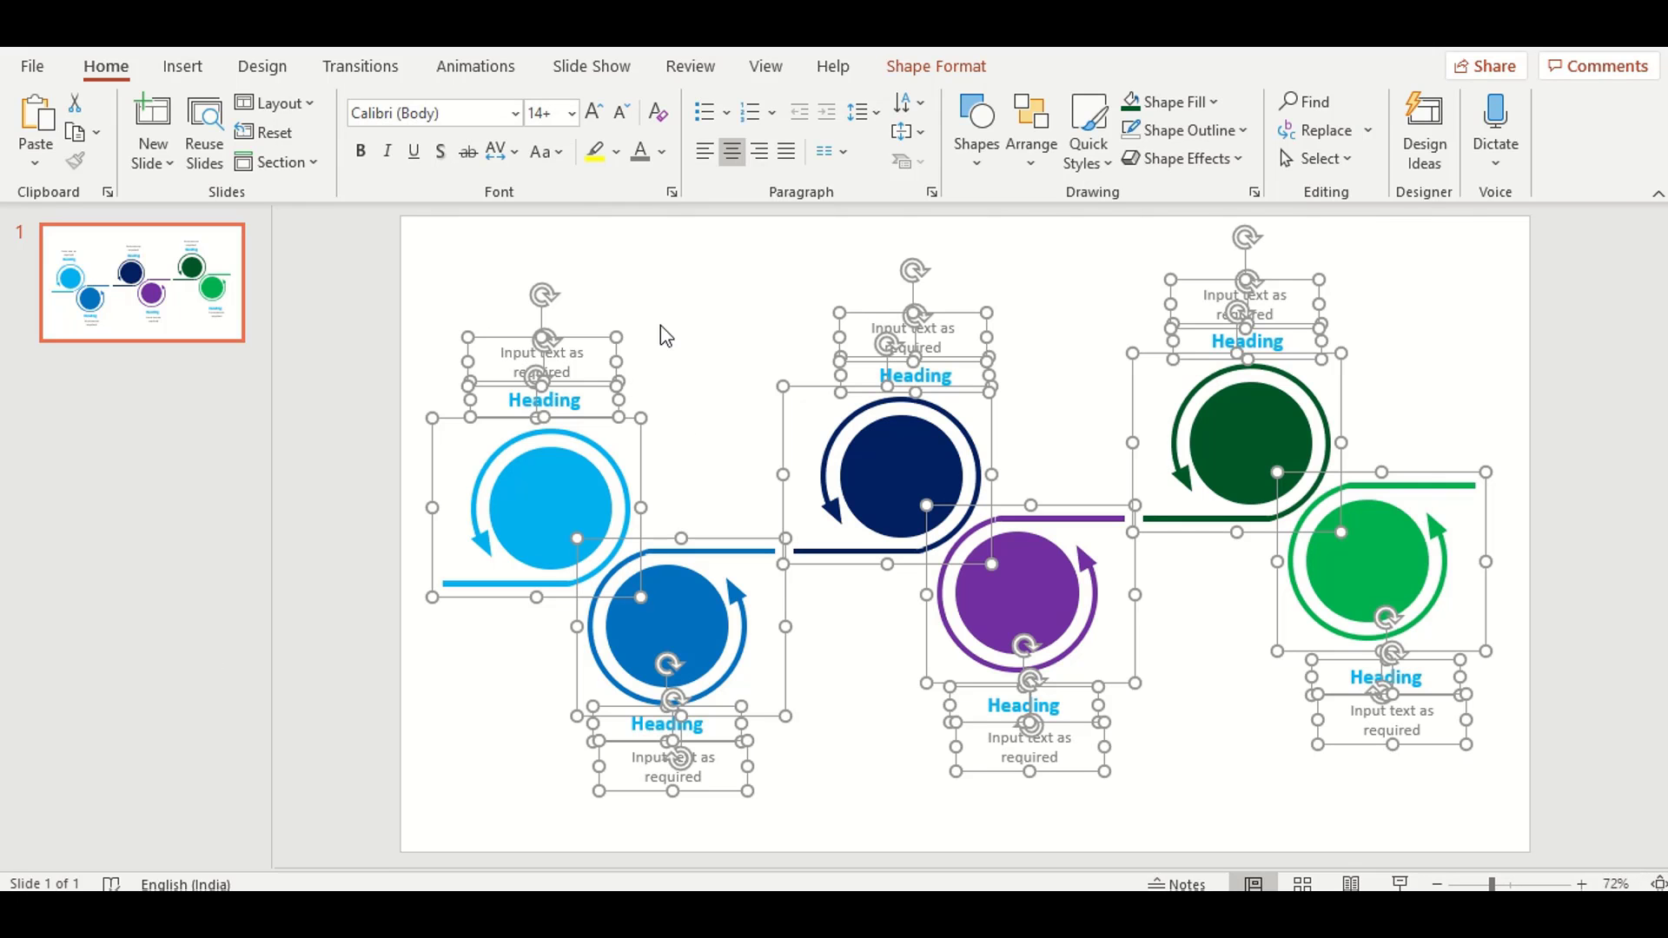
pyautogui.moveTo(589, 335); pyautogui.dragTo(586, 371)
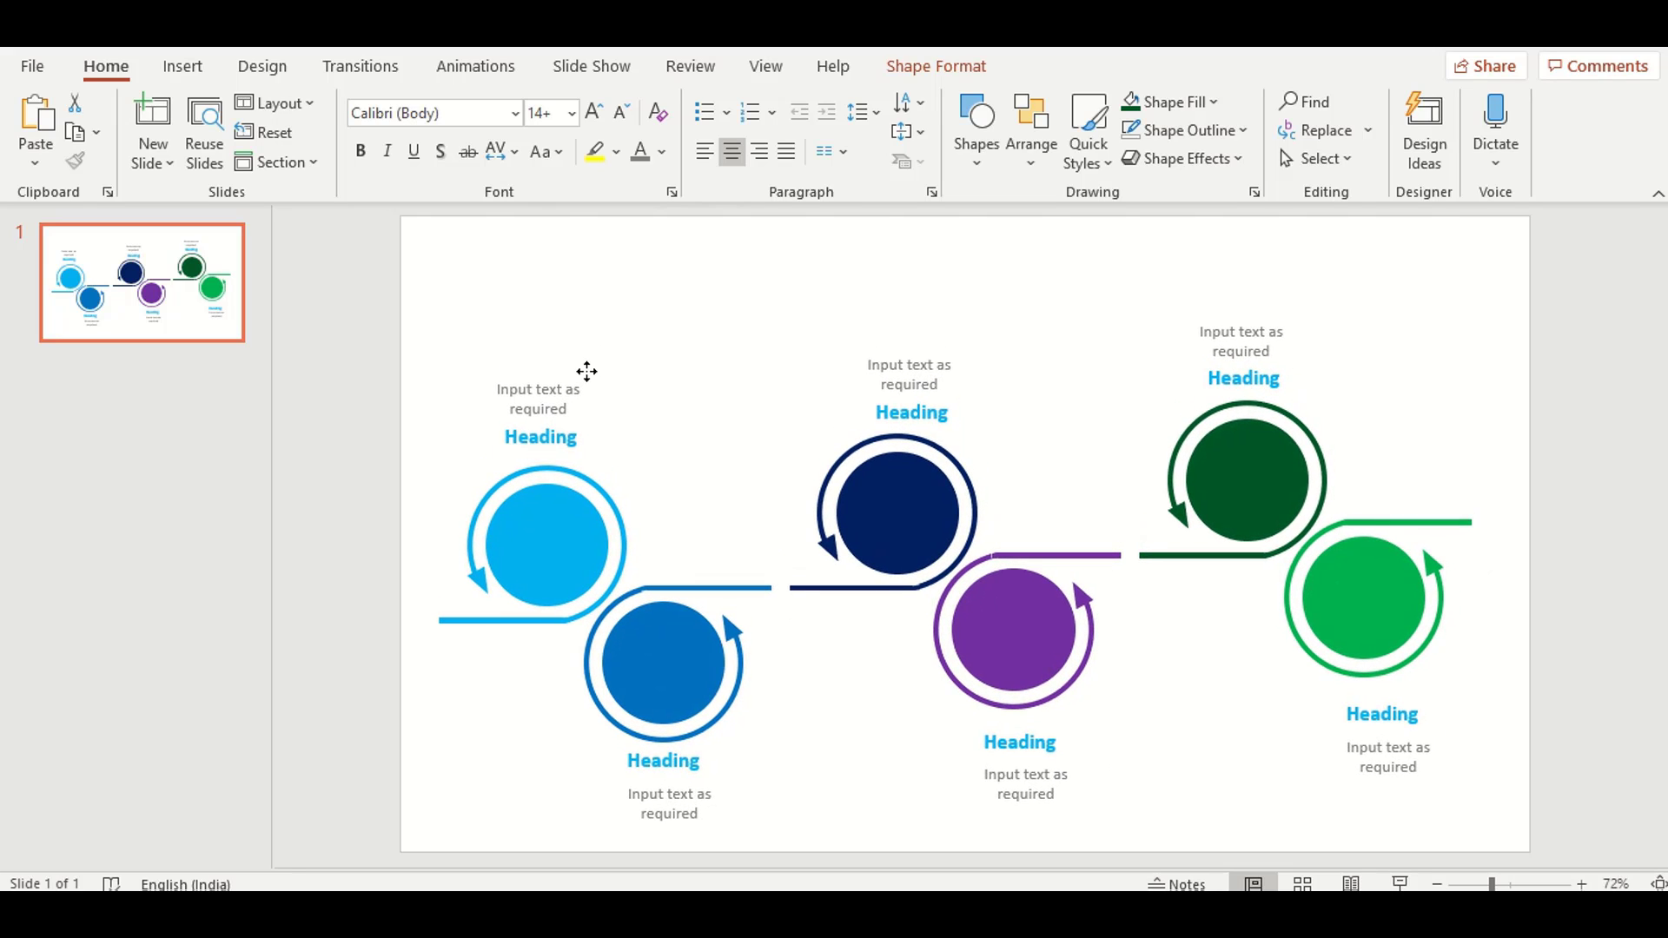
pyautogui.click(1430, 343)
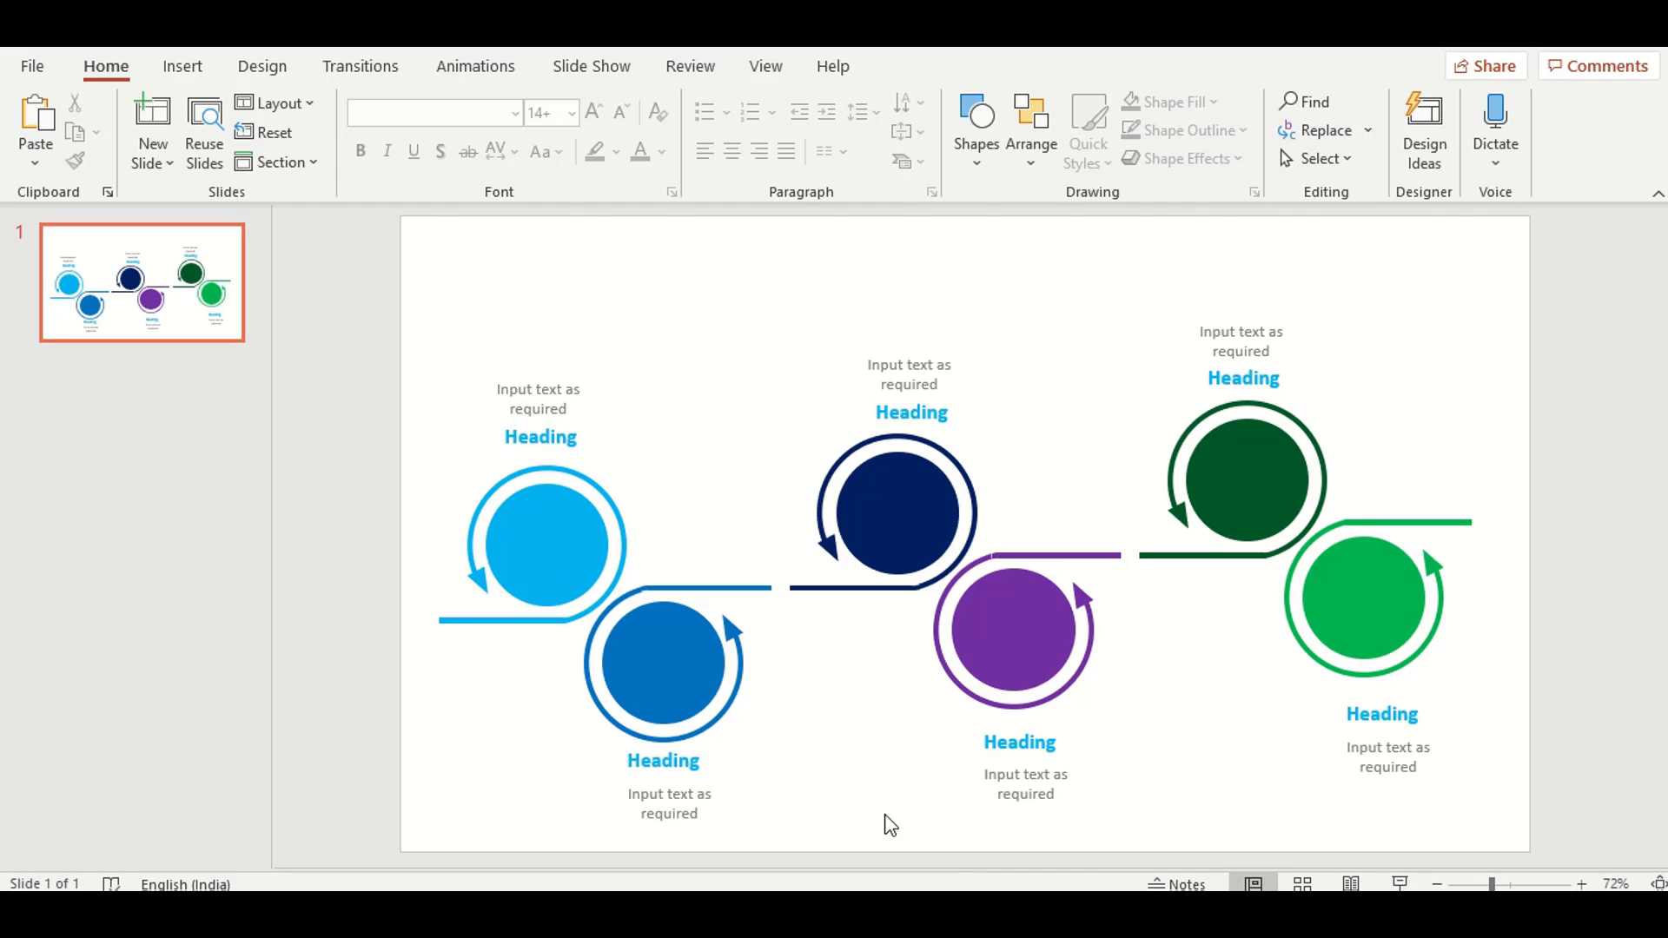
# Colour the purple circle's Heading purple and the navy circle's Heading dark blue.
pyautogui.click(1014, 746)
pyautogui.moveTo(986, 745); pyautogui.dragTo(1075, 744)
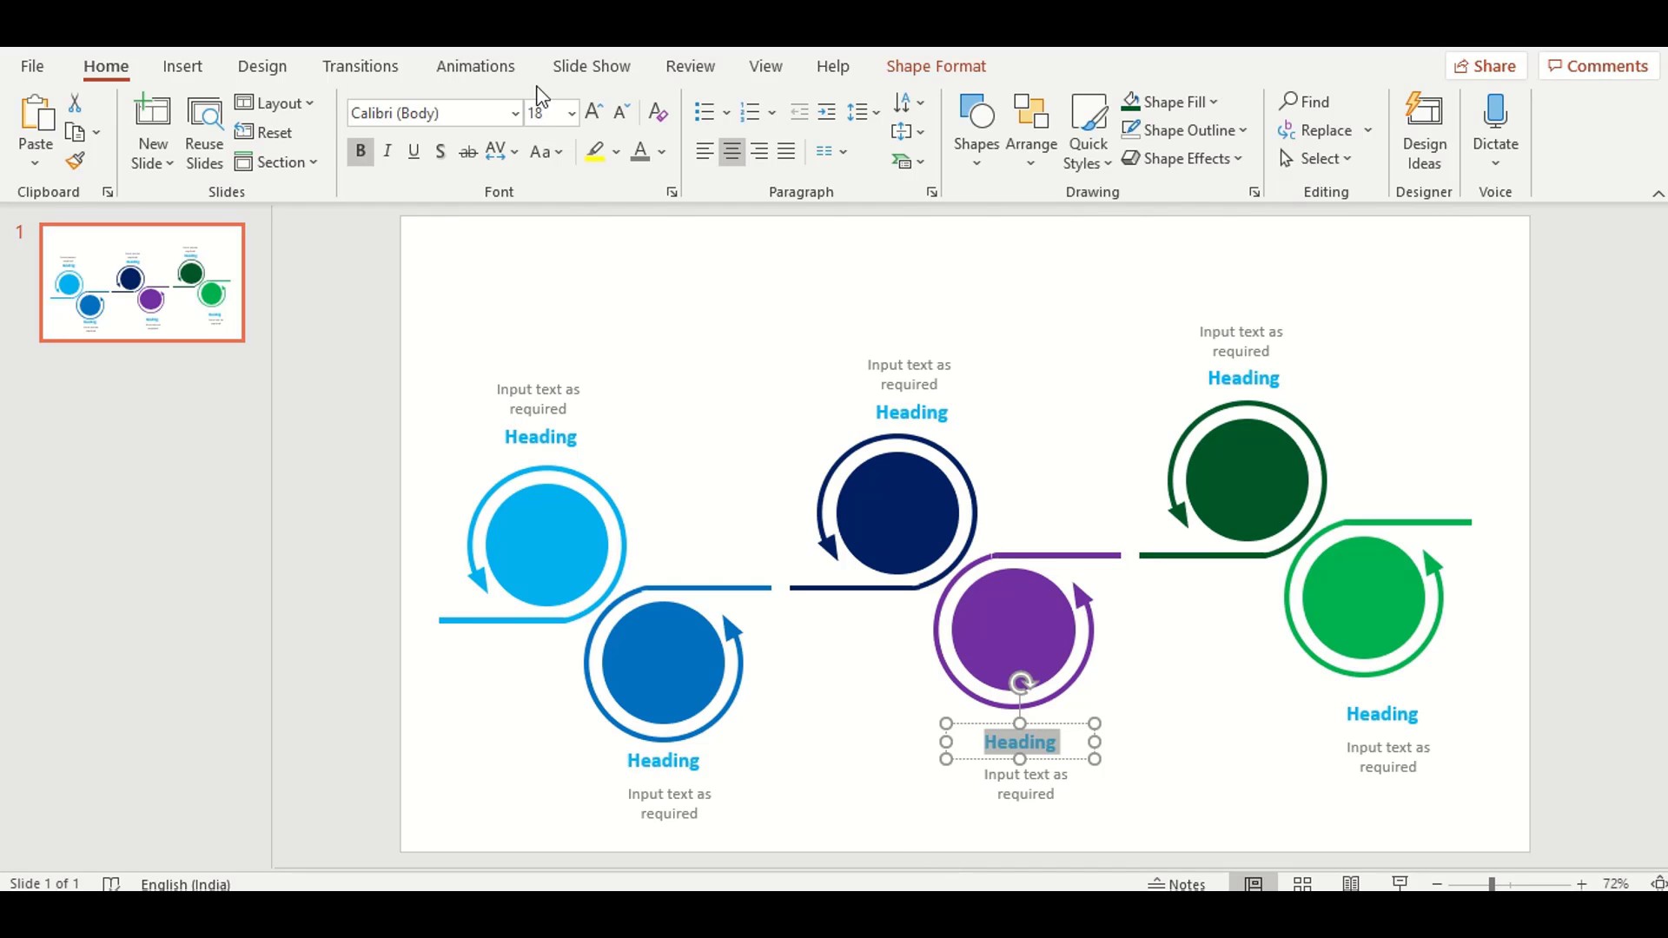
pyautogui.click(662, 152)
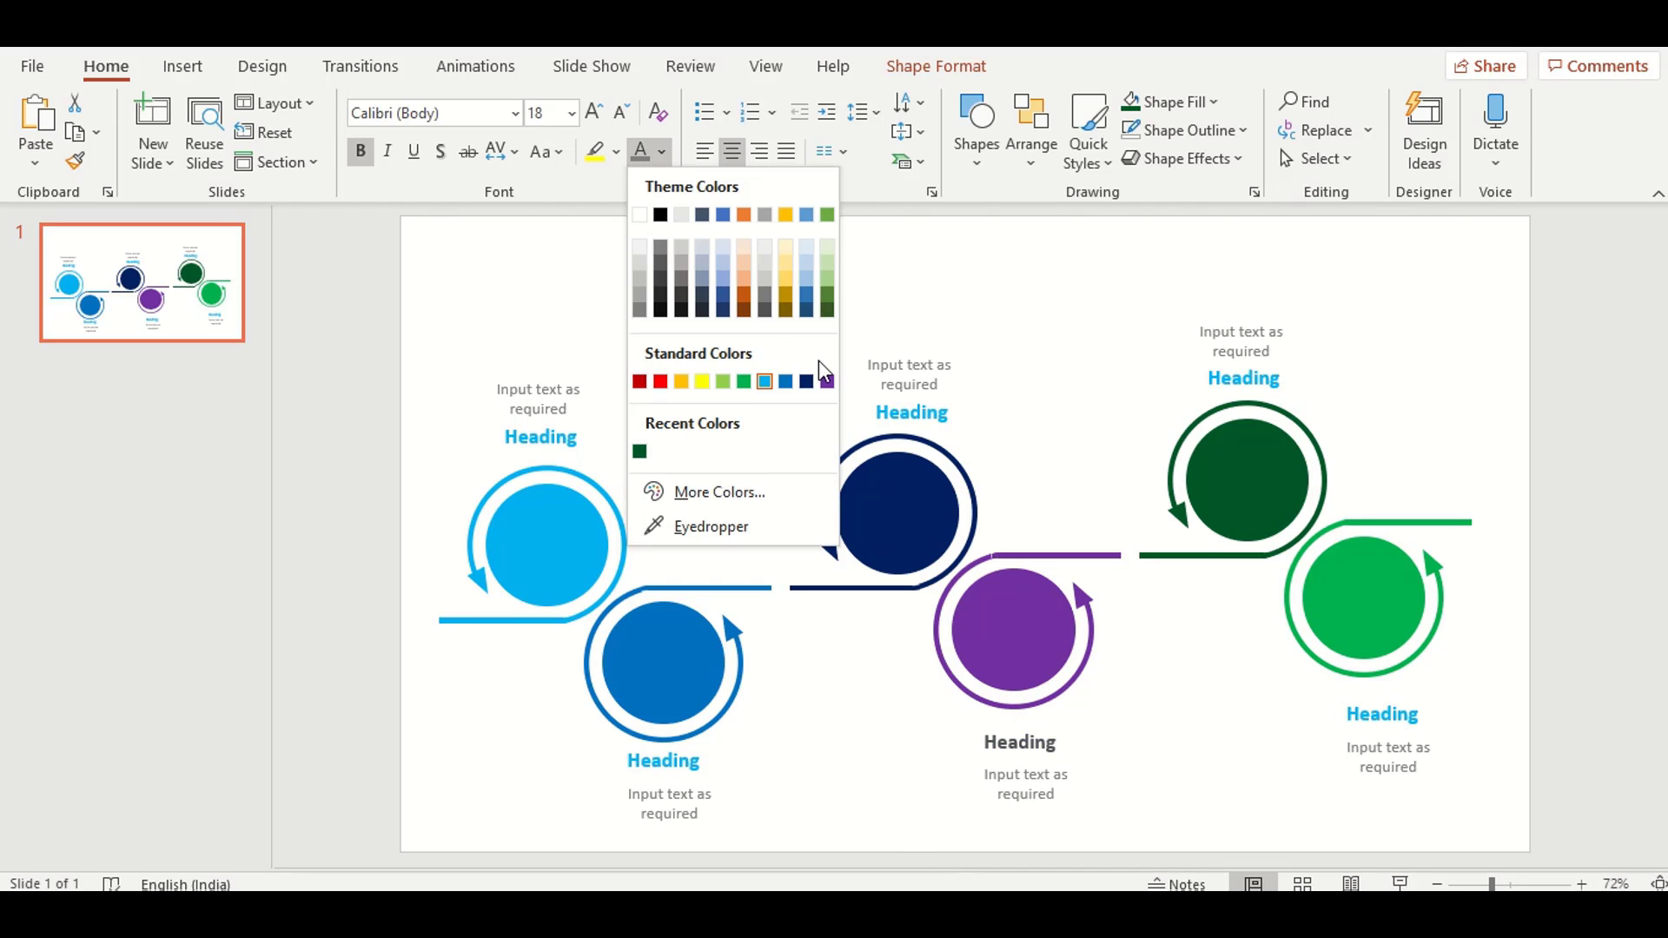
pyautogui.click(827, 381)
pyautogui.click(879, 411)
pyautogui.moveTo(877, 412); pyautogui.dragTo(951, 411)
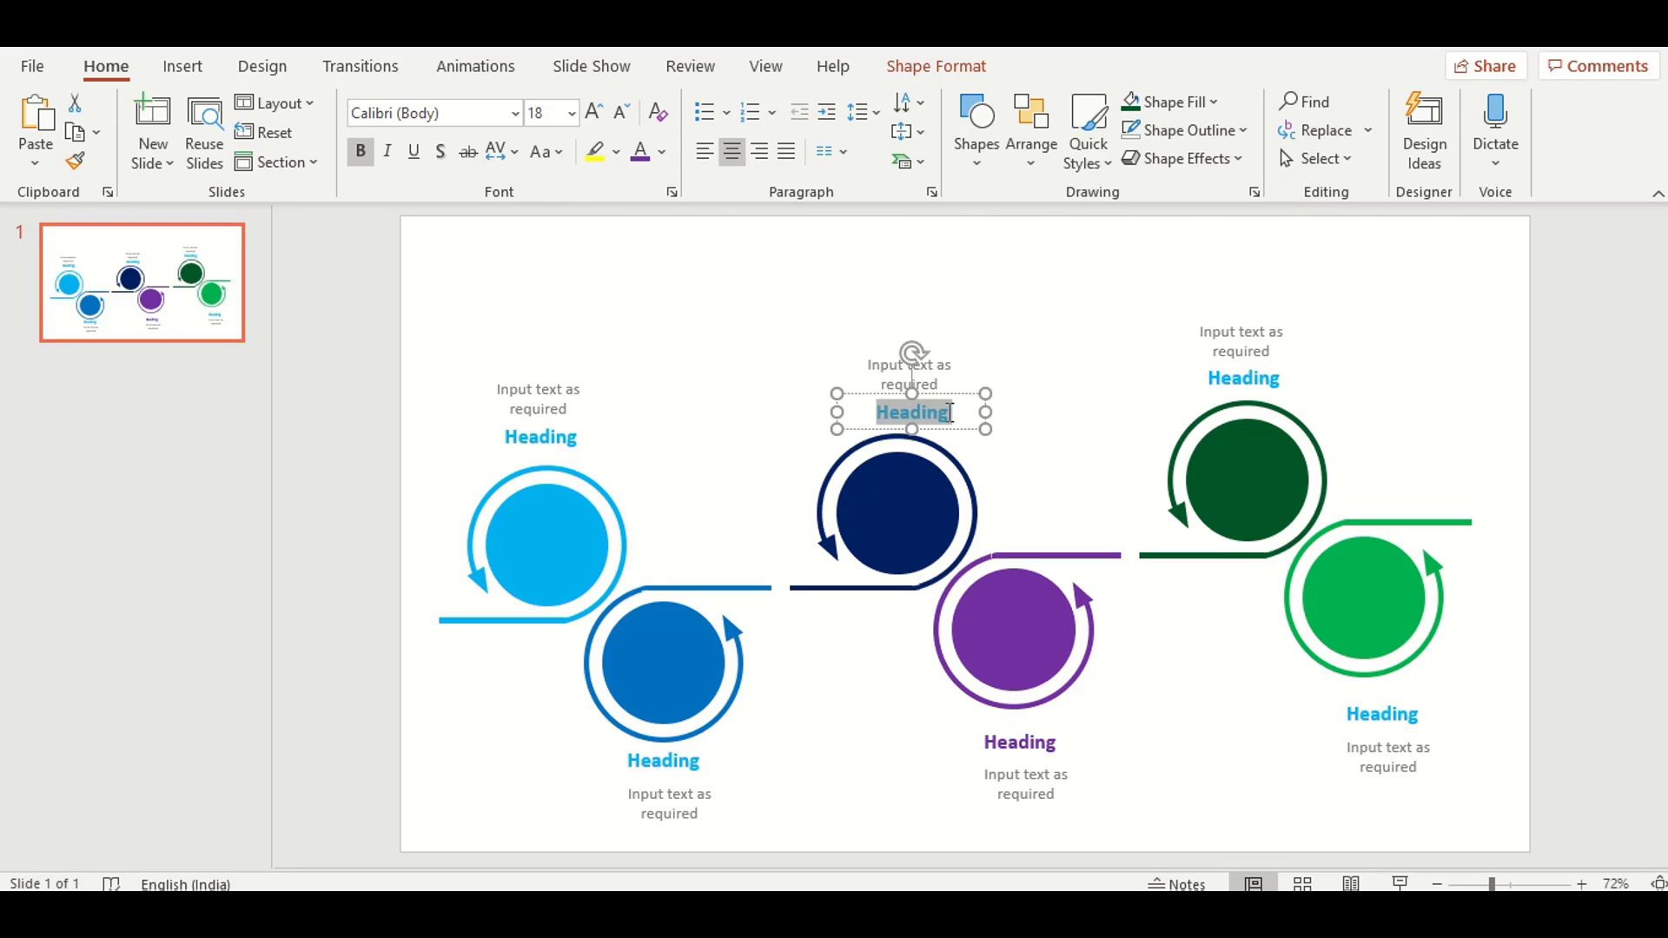
pyautogui.click(662, 152)
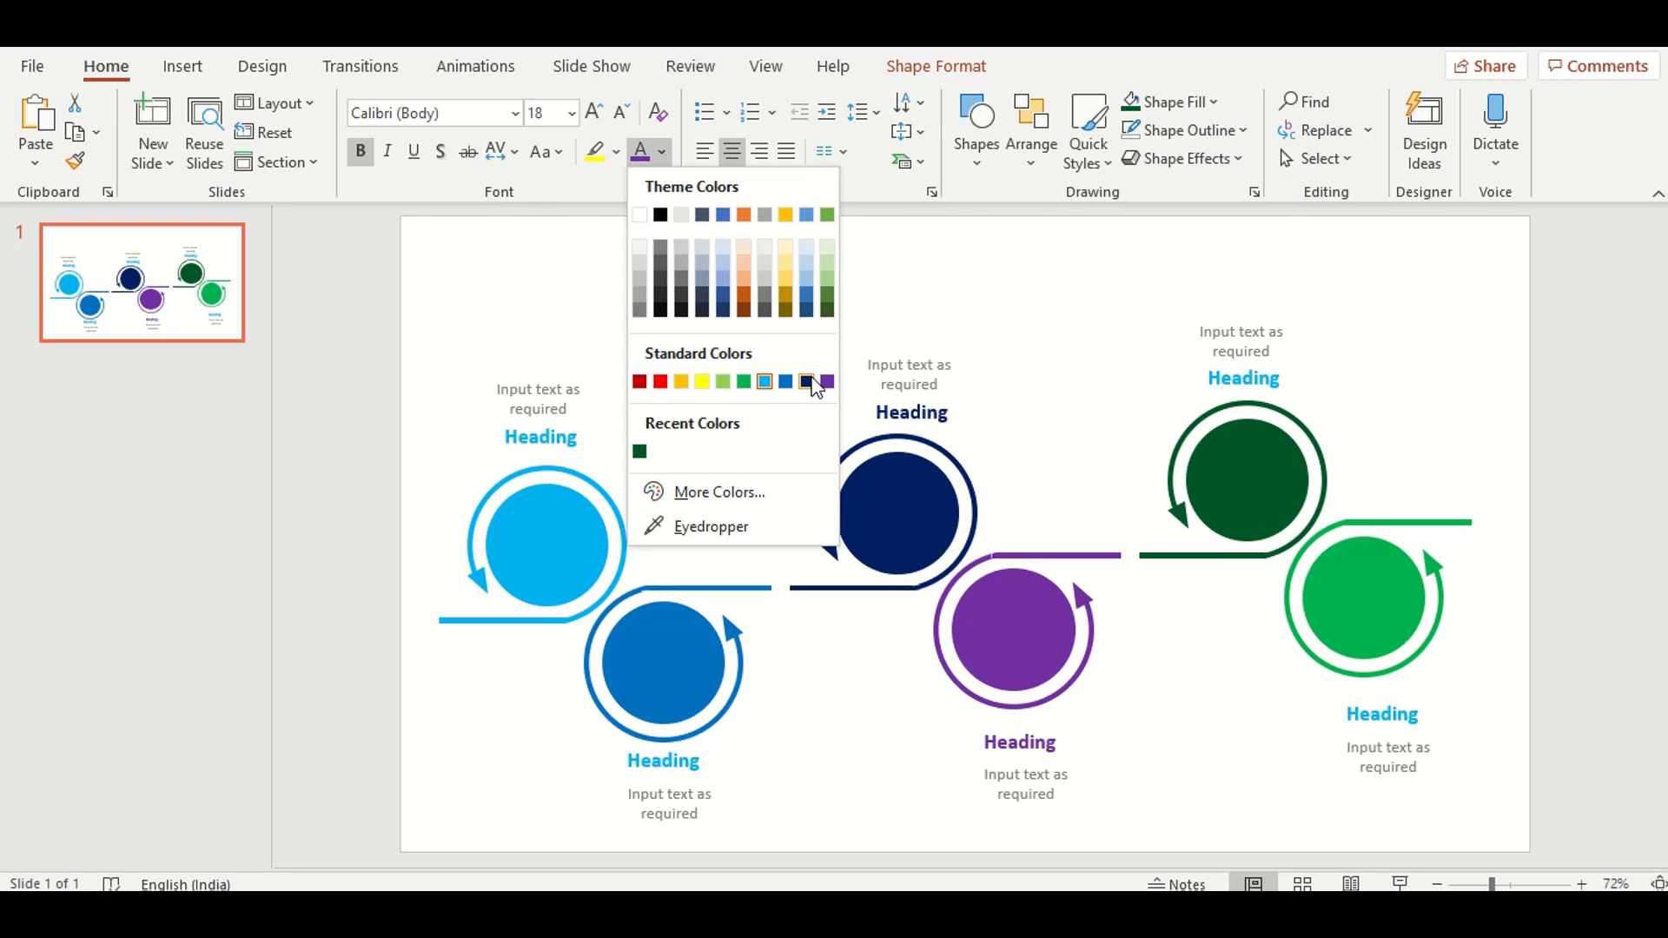
pyautogui.click(807, 383)
# Colour the blue circle's Heading blue and the dark green circle's Heading dark green.
pyautogui.click(662, 758)
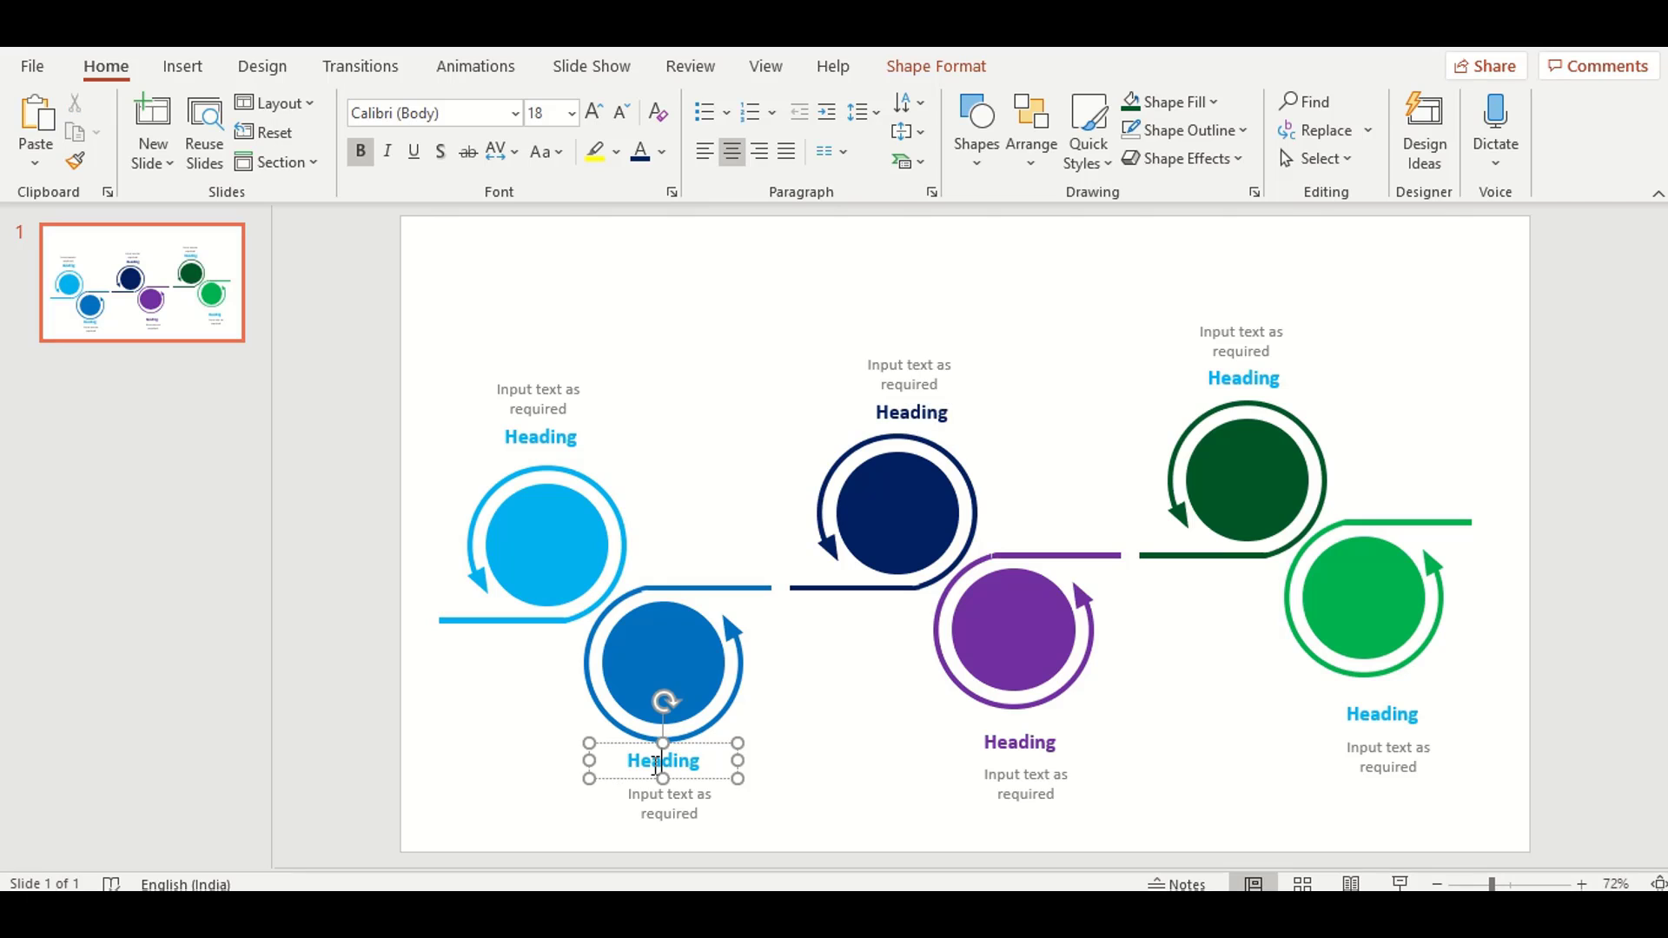
pyautogui.moveTo(627, 761); pyautogui.dragTo(701, 762)
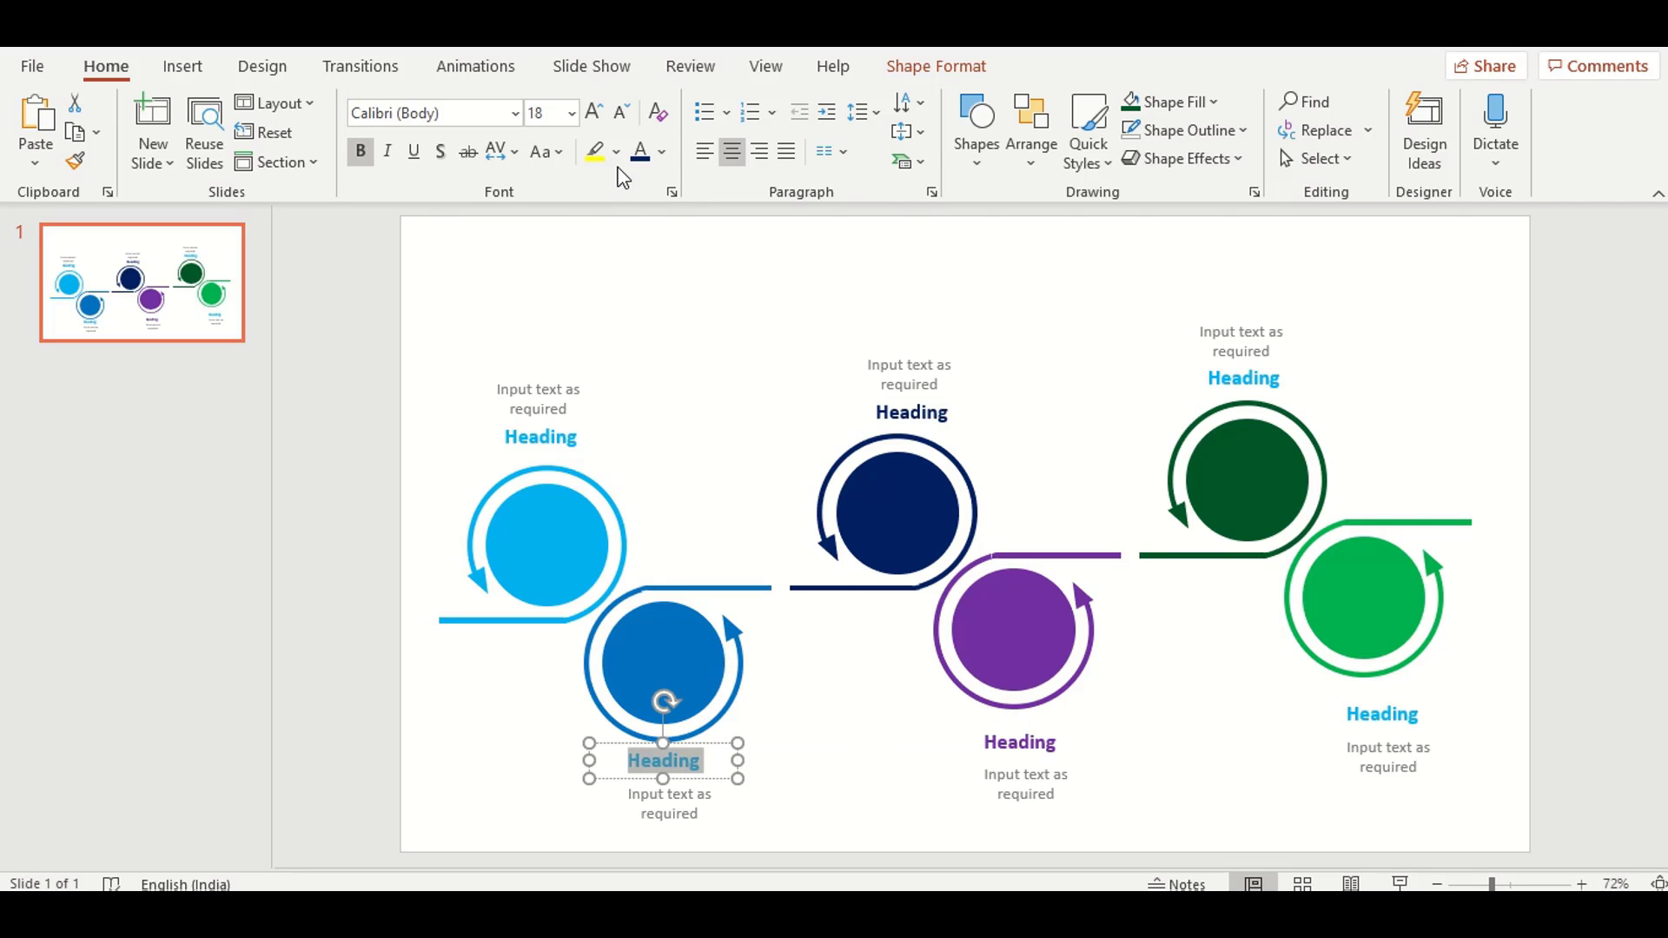
pyautogui.click(669, 155)
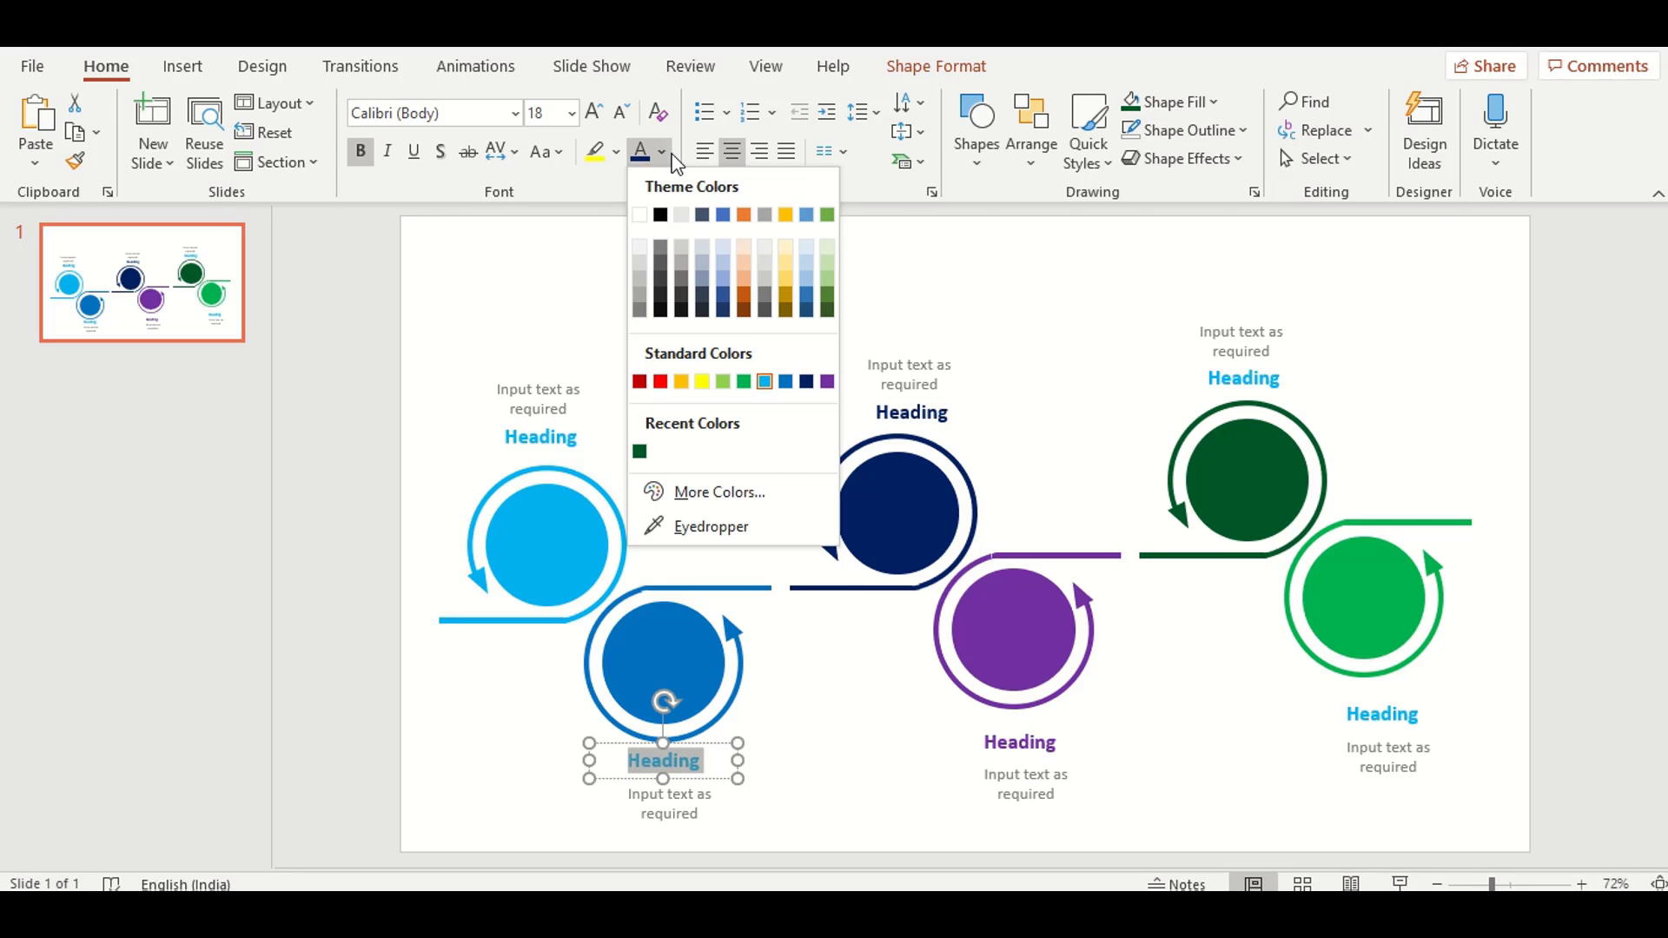
pyautogui.click(786, 383)
pyautogui.click(1230, 388)
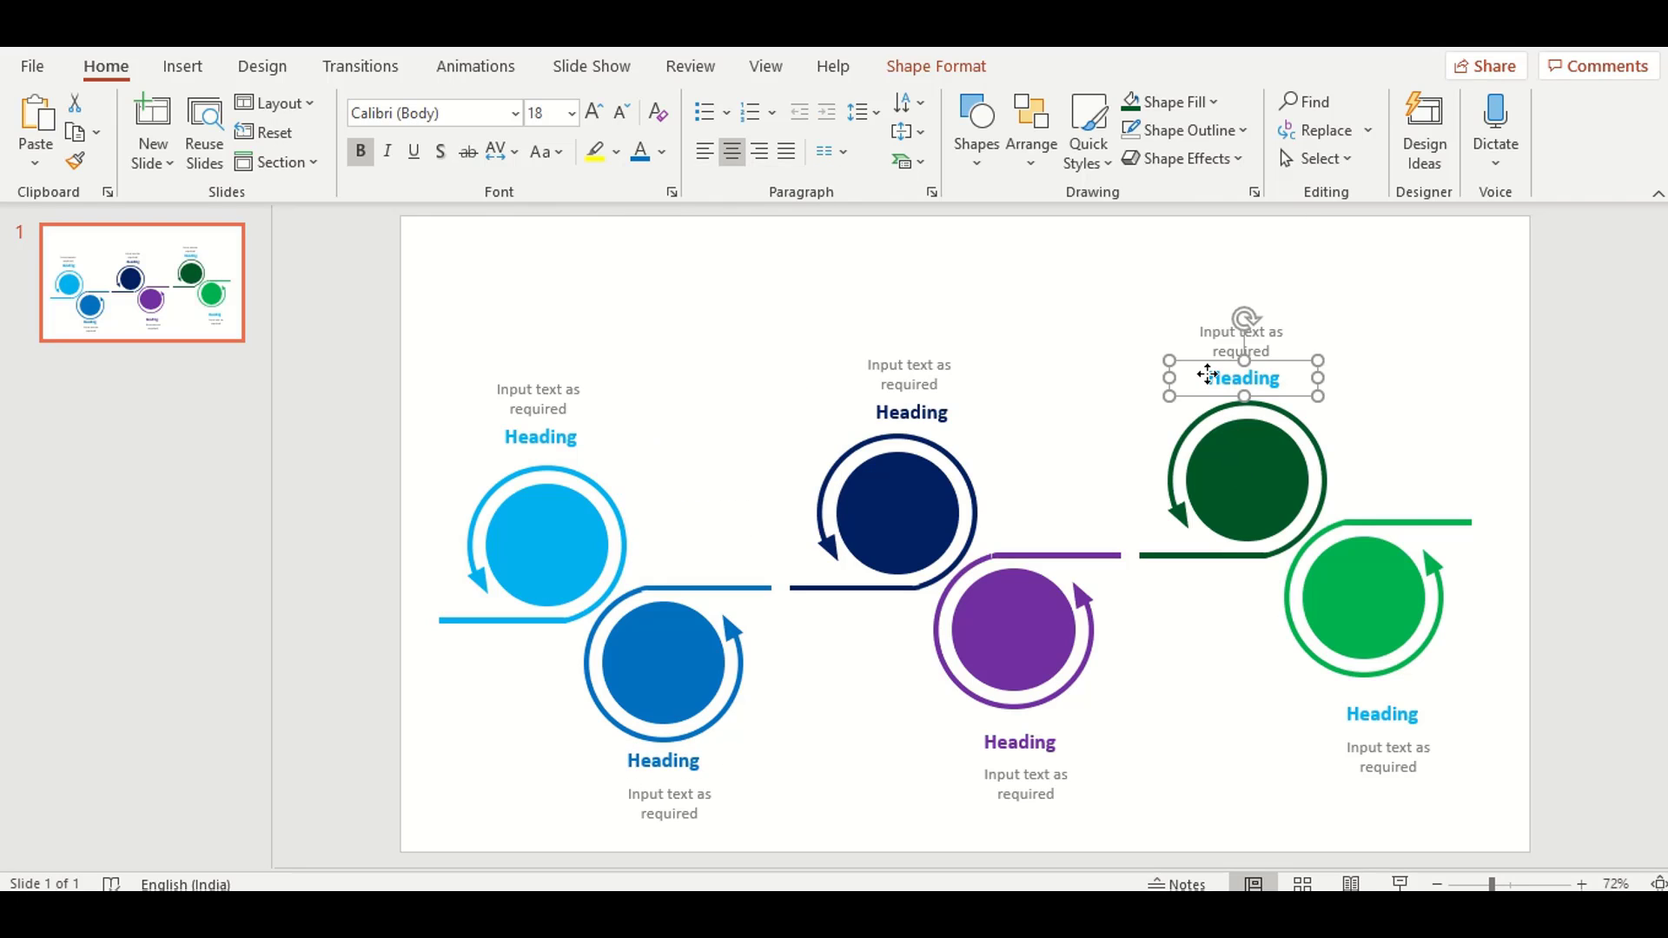
pyautogui.moveTo(1210, 379); pyautogui.dragTo(1289, 387)
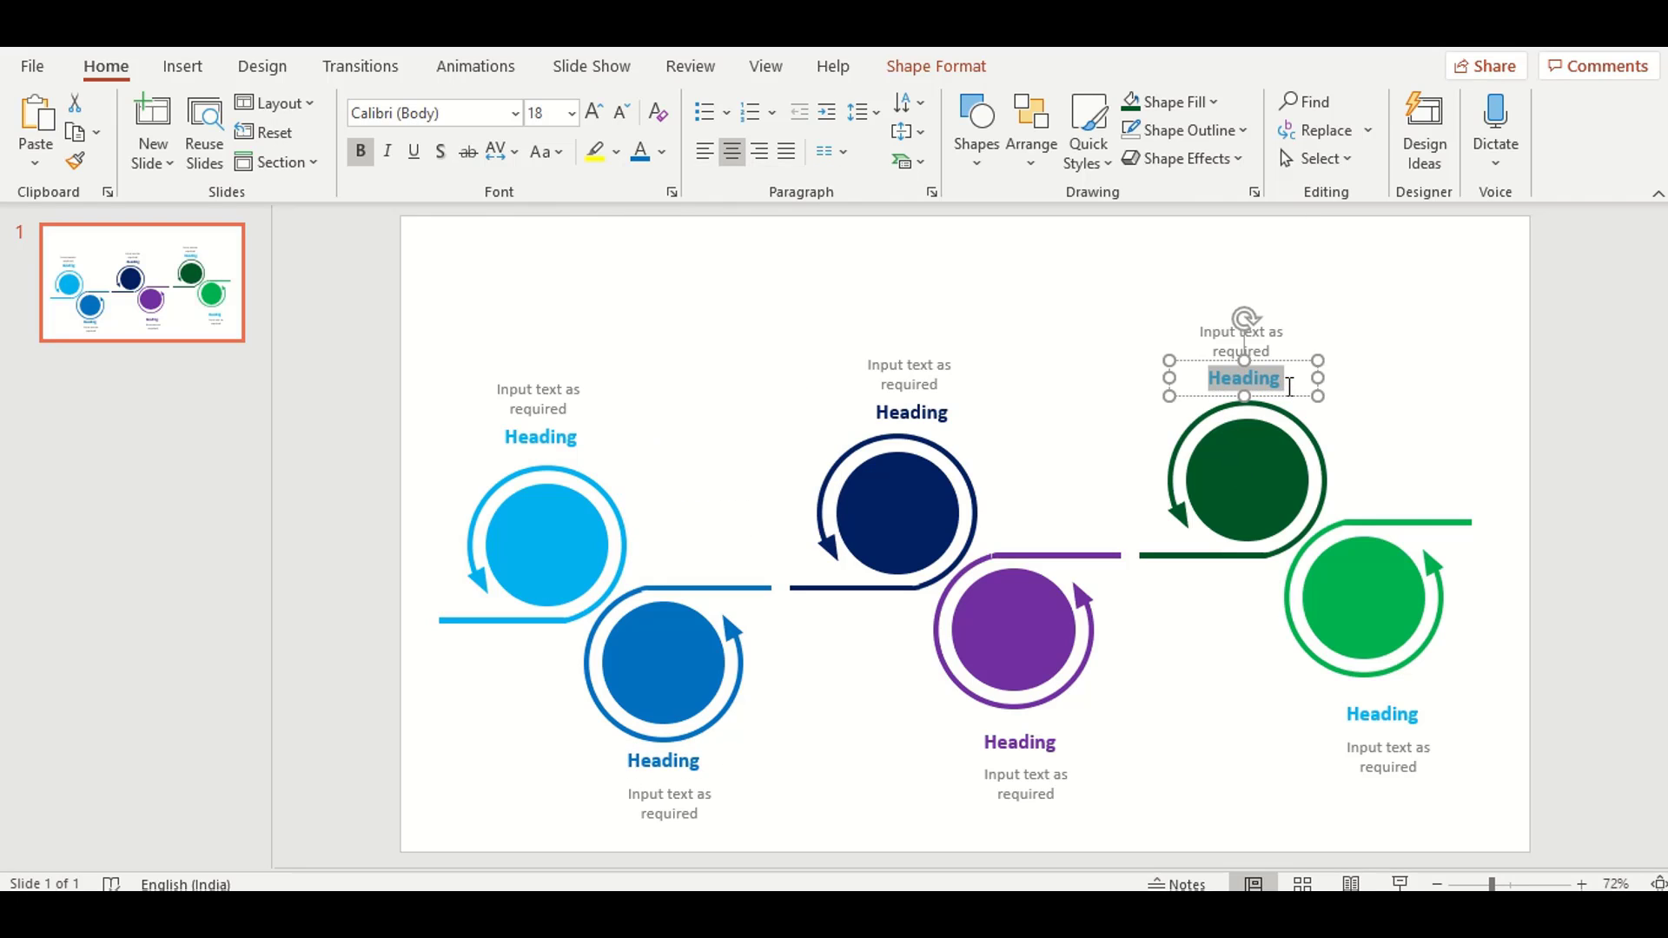
pyautogui.click(671, 155)
pyautogui.click(645, 445)
# Make the bright green circle's Heading green to finish the colour-coding.
pyautogui.click(1391, 714)
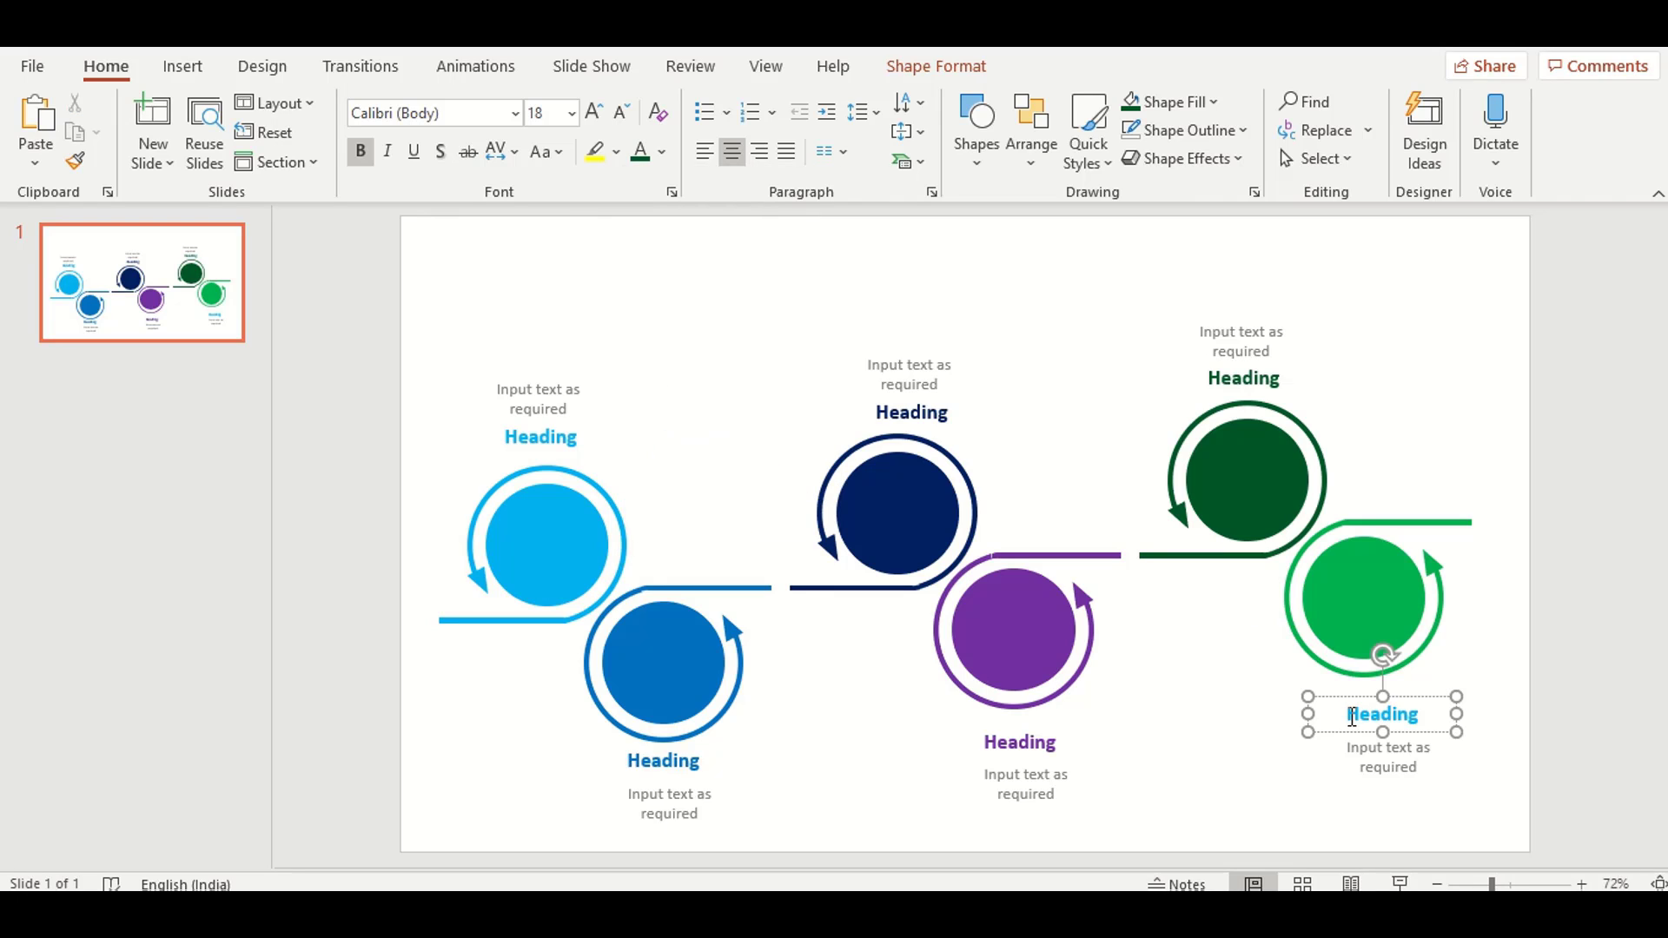
pyautogui.moveTo(1352, 718); pyautogui.dragTo(1422, 716)
pyautogui.click(662, 152)
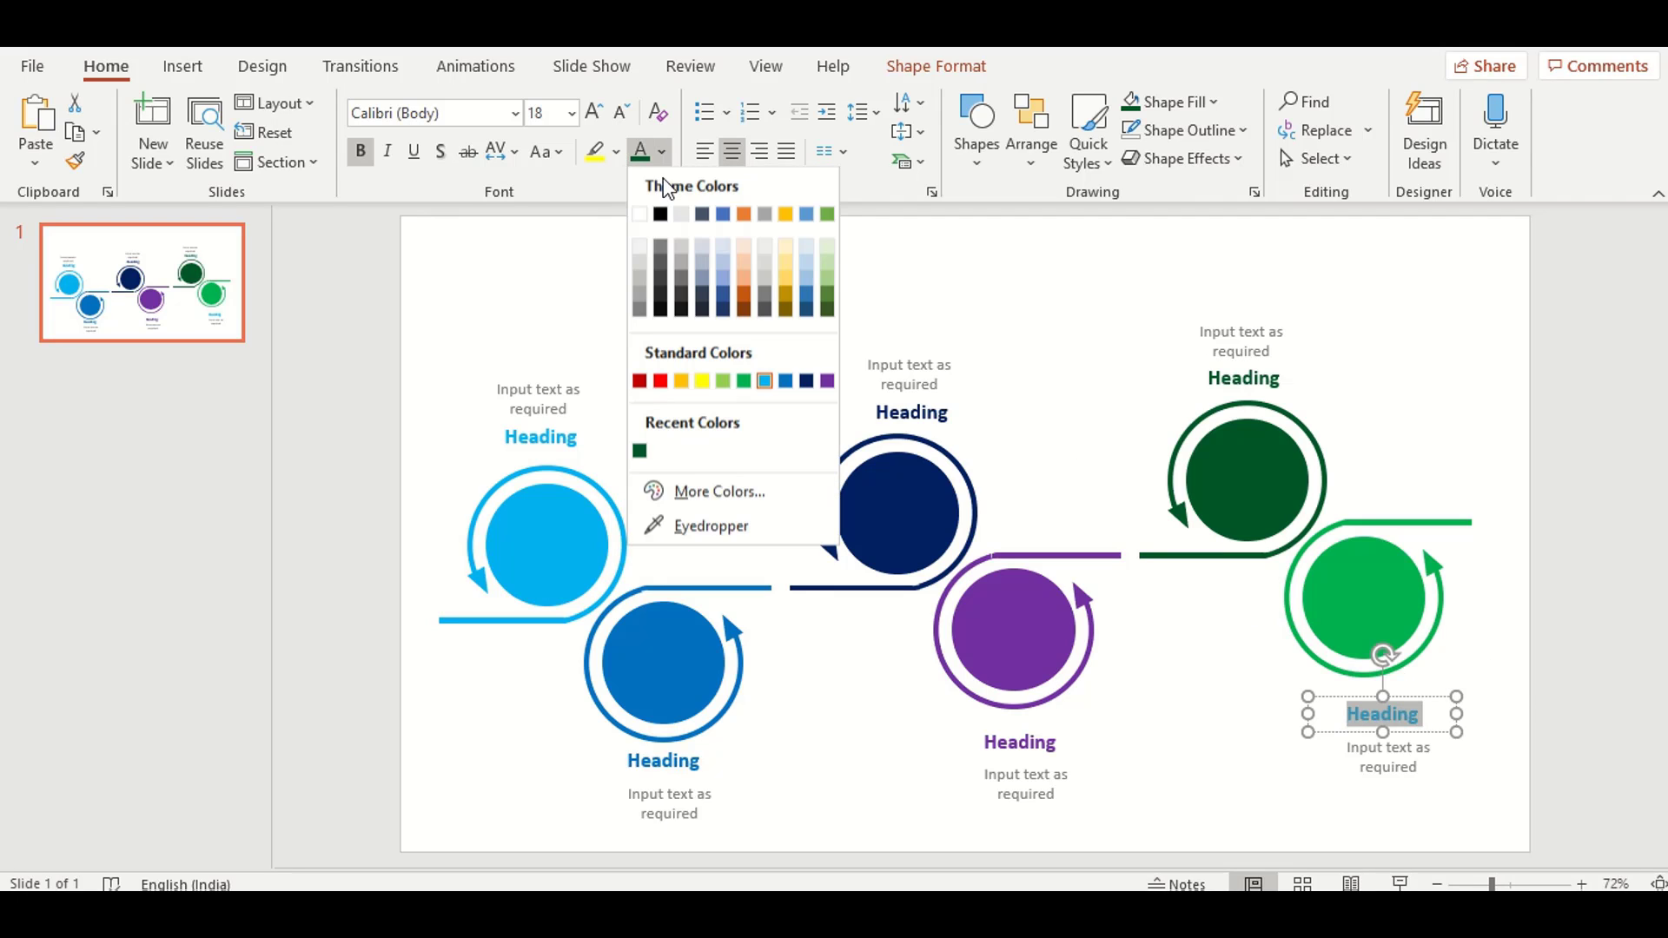
pyautogui.click(743, 382)
pyautogui.click(1440, 393)
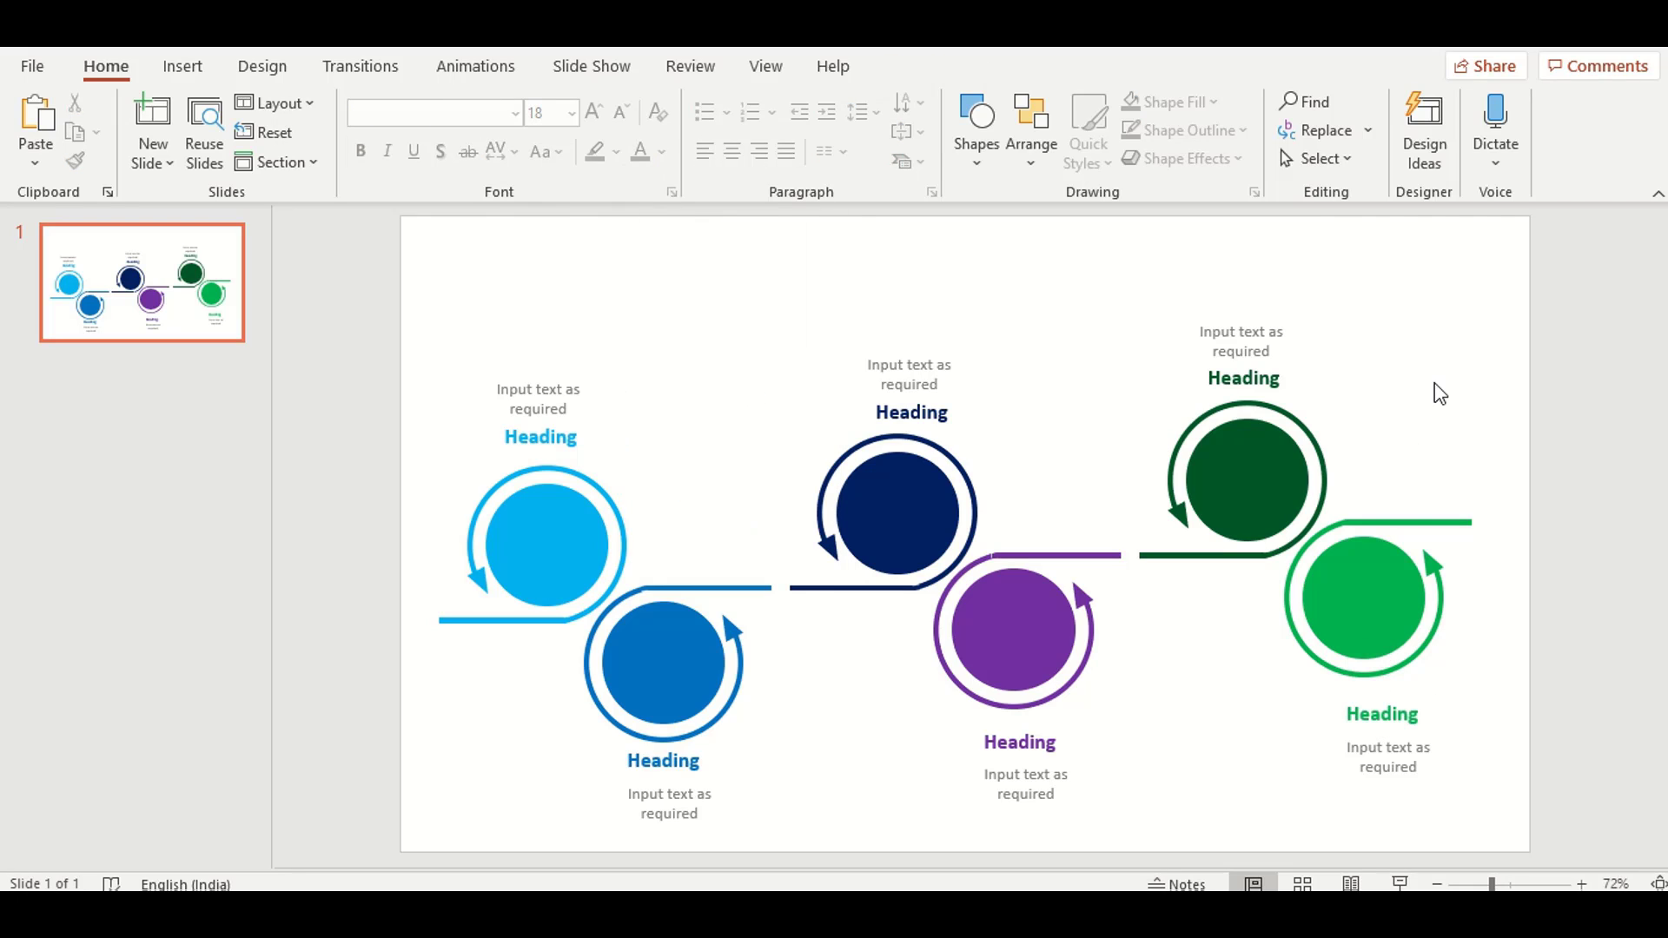
# Fill the slide background with solid grey, trying light grey then a darker grey.
pyautogui.rightClick(1440, 392)
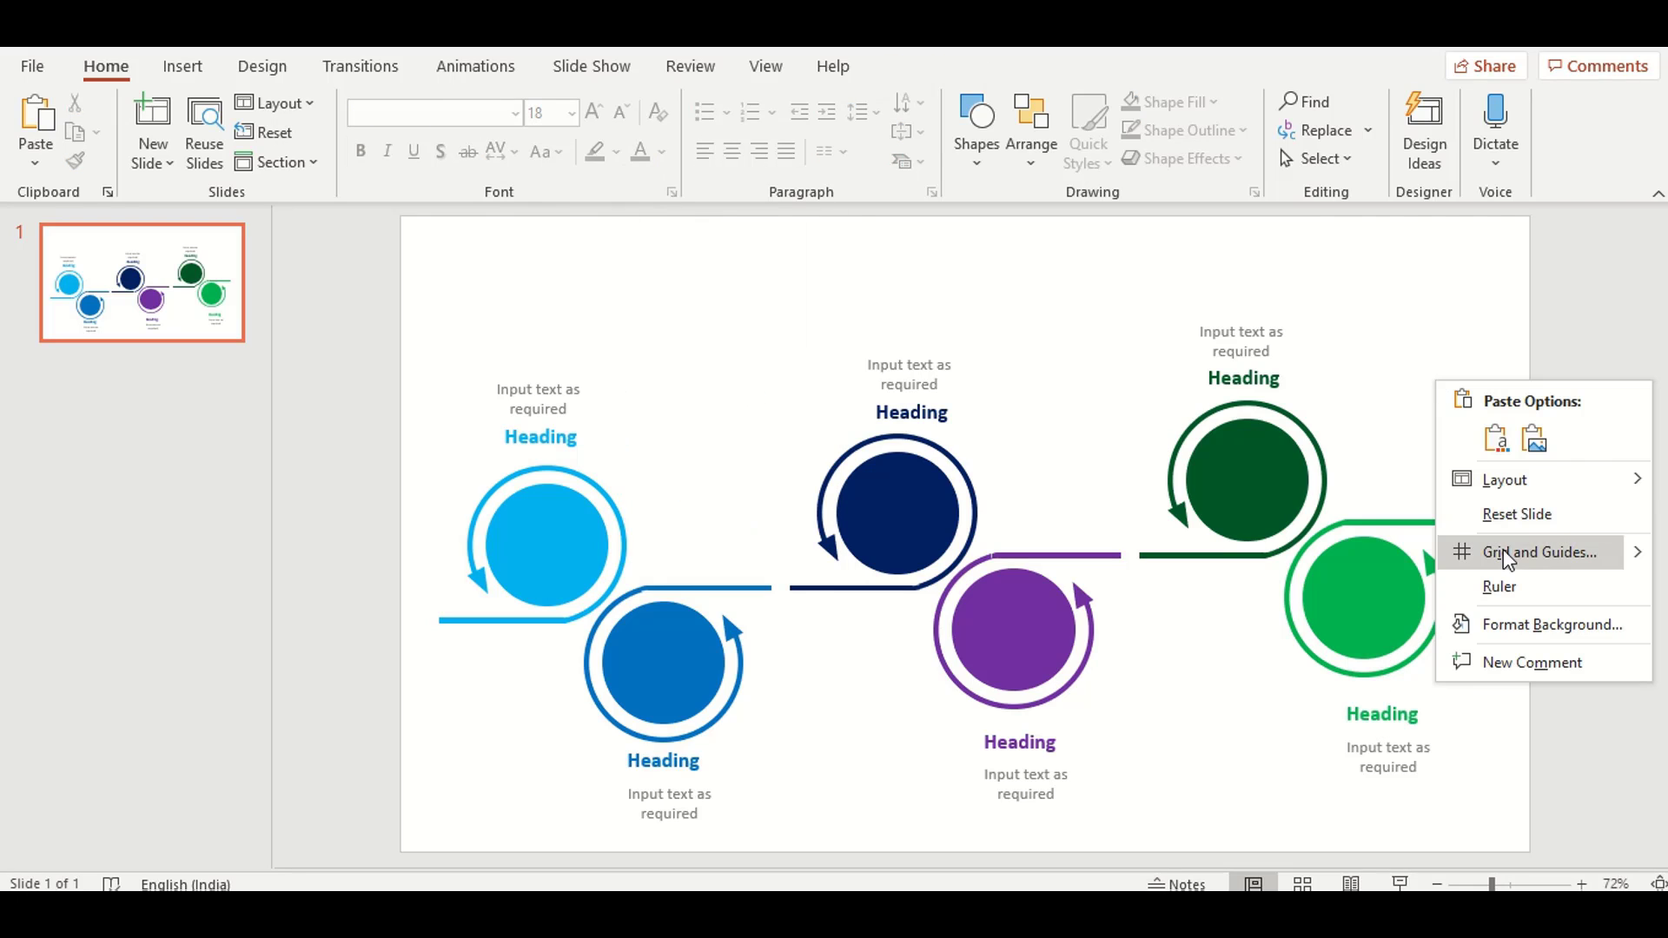
pyautogui.click(1540, 637)
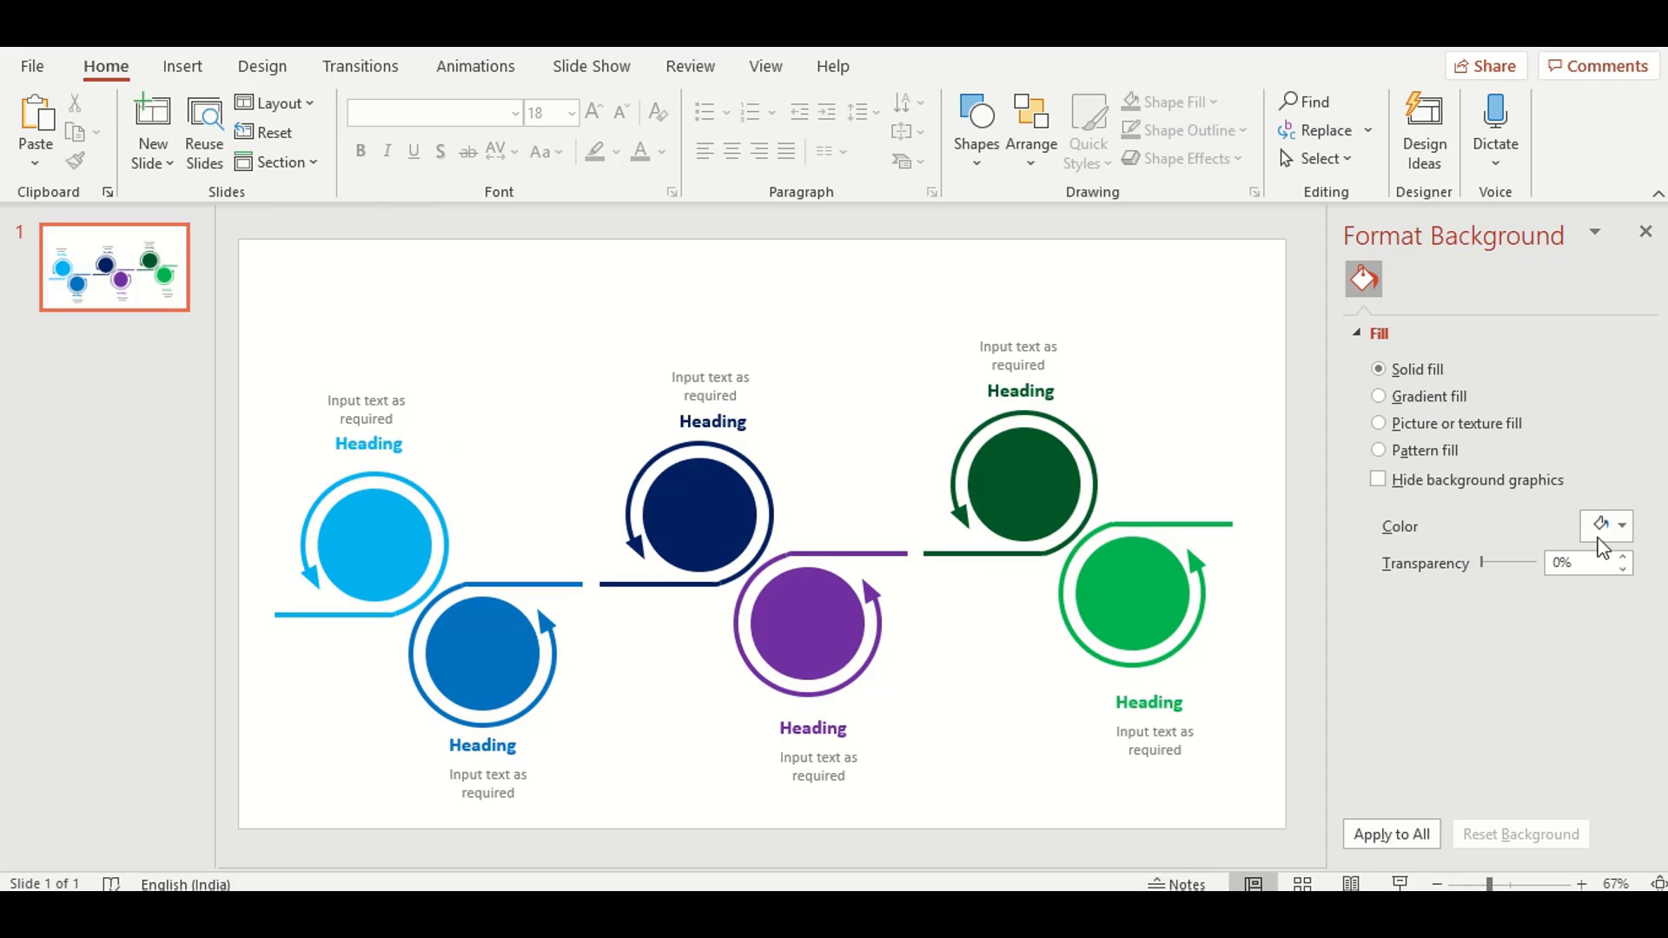
pyautogui.click(1621, 528)
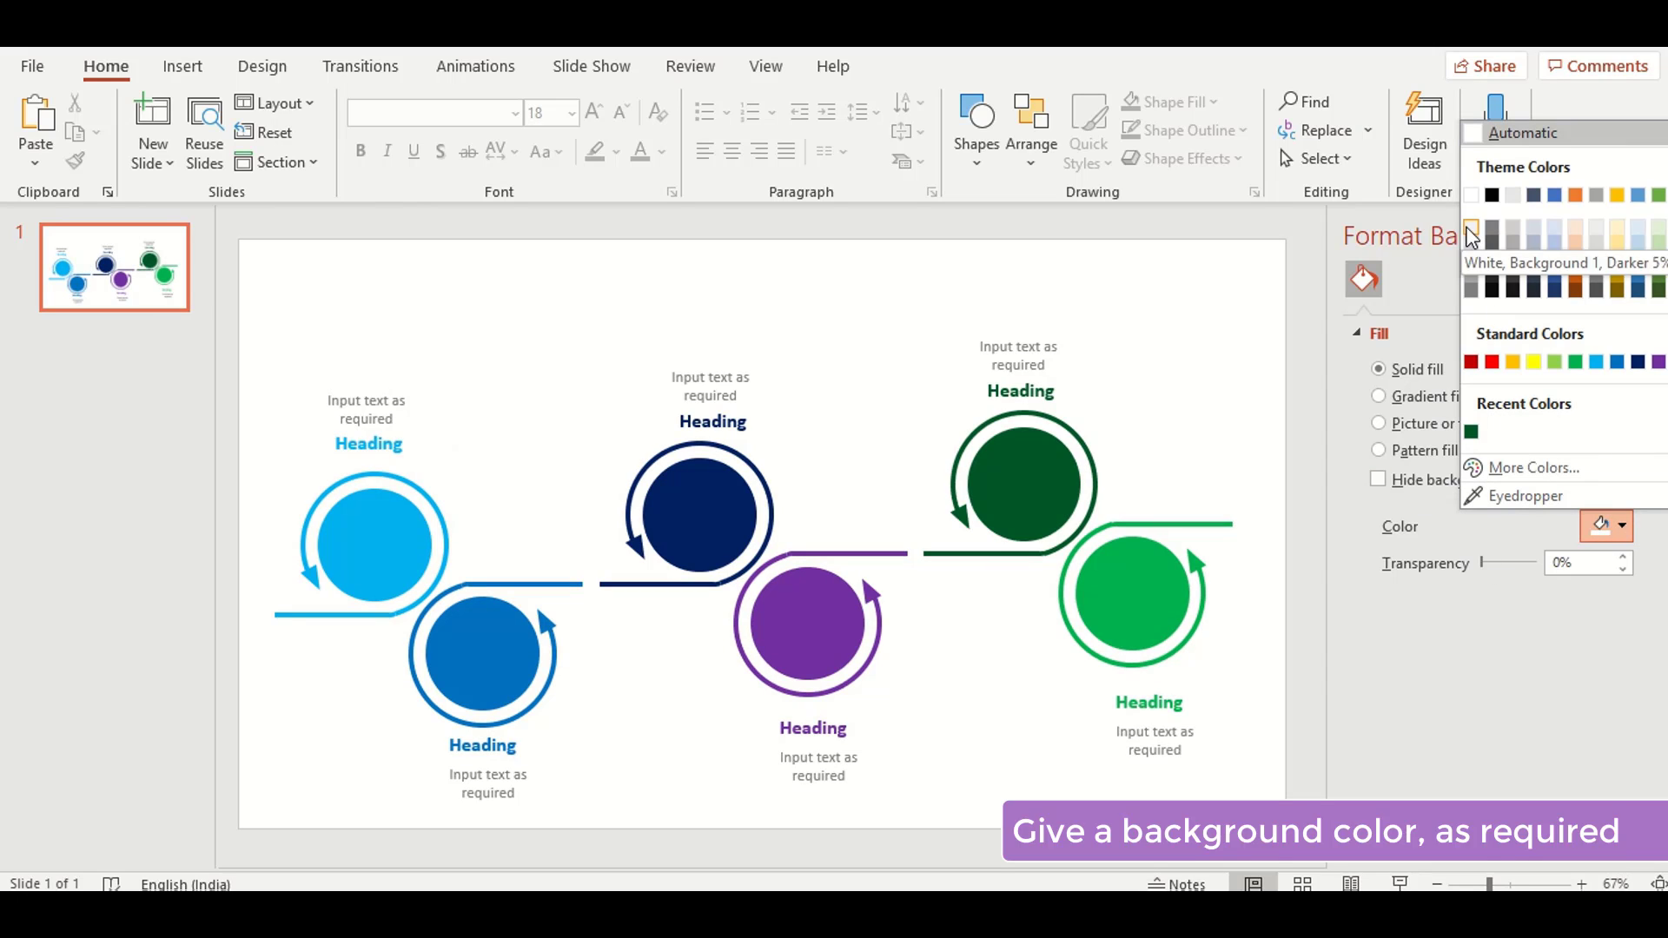
pyautogui.click(1470, 227)
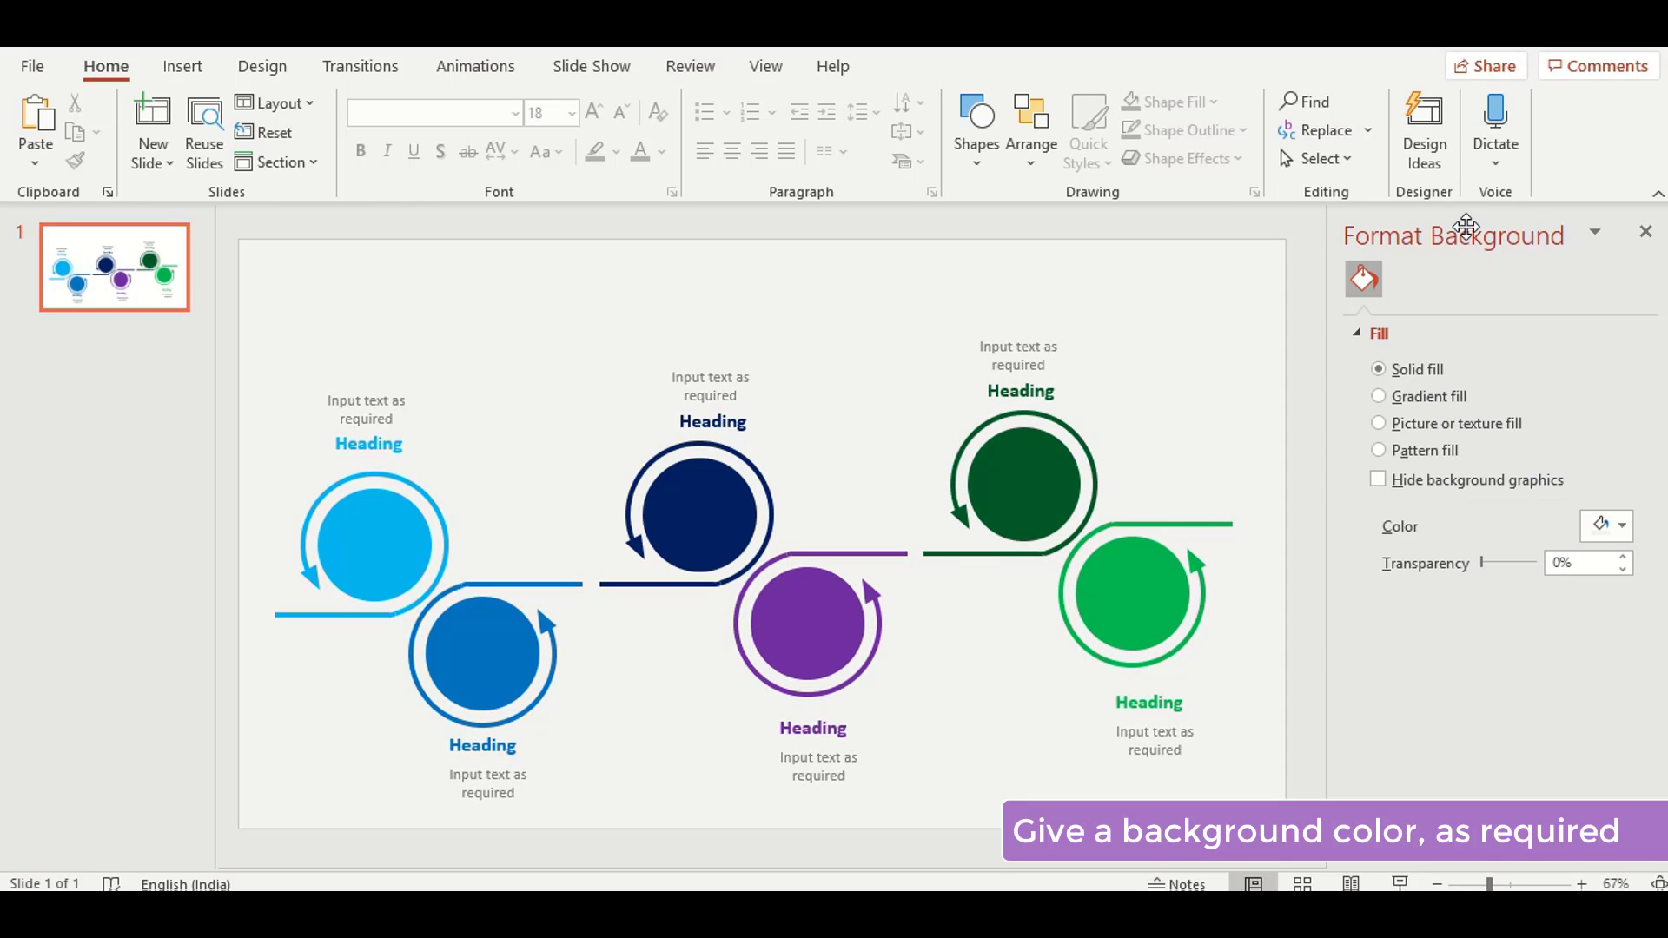
pyautogui.click(1621, 525)
pyautogui.click(1472, 249)
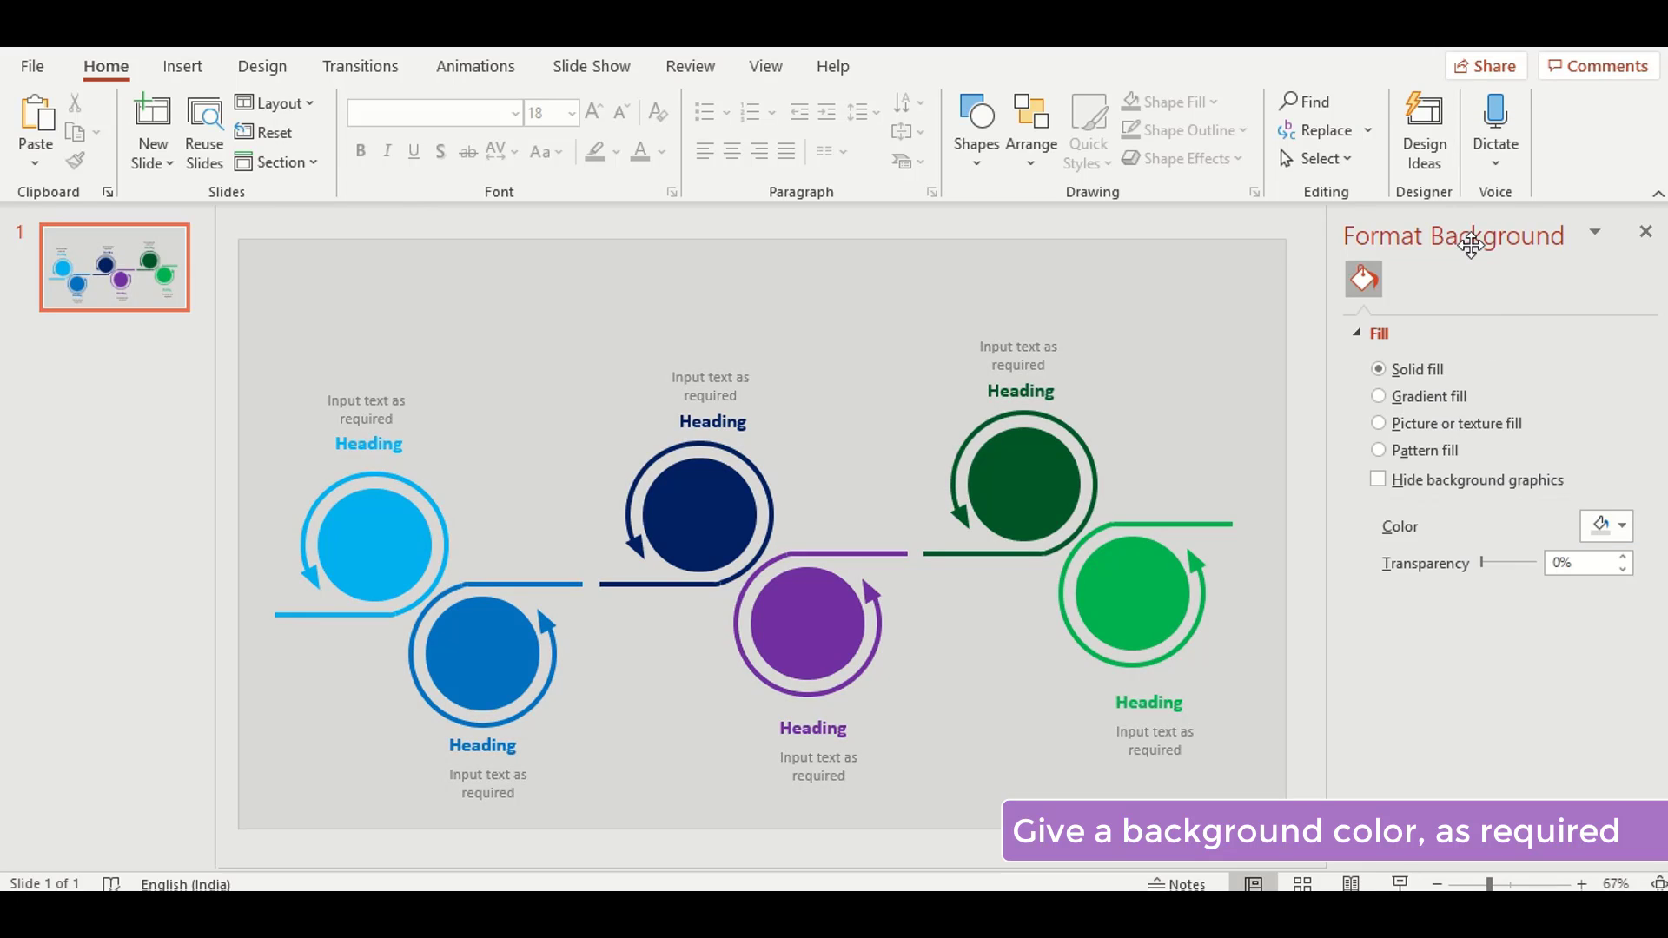
pyautogui.click(1643, 233)
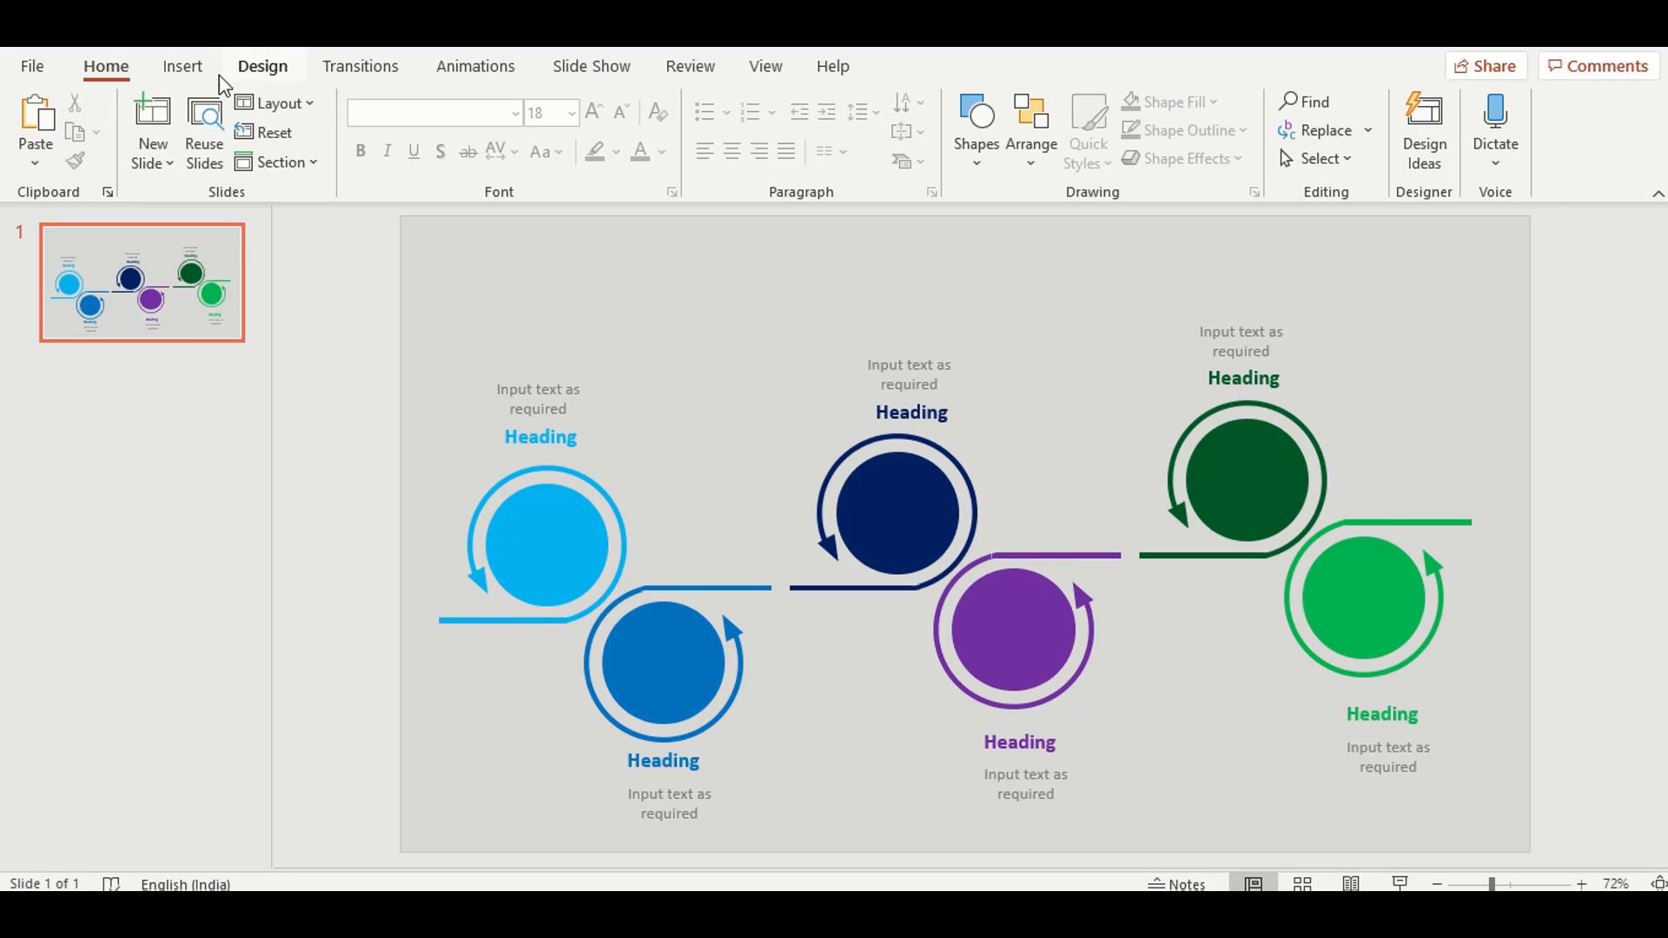
# Insert the box, barcode and hand-truck icons from the Commerce icon library.
pyautogui.click(182, 66)
pyautogui.click(499, 132)
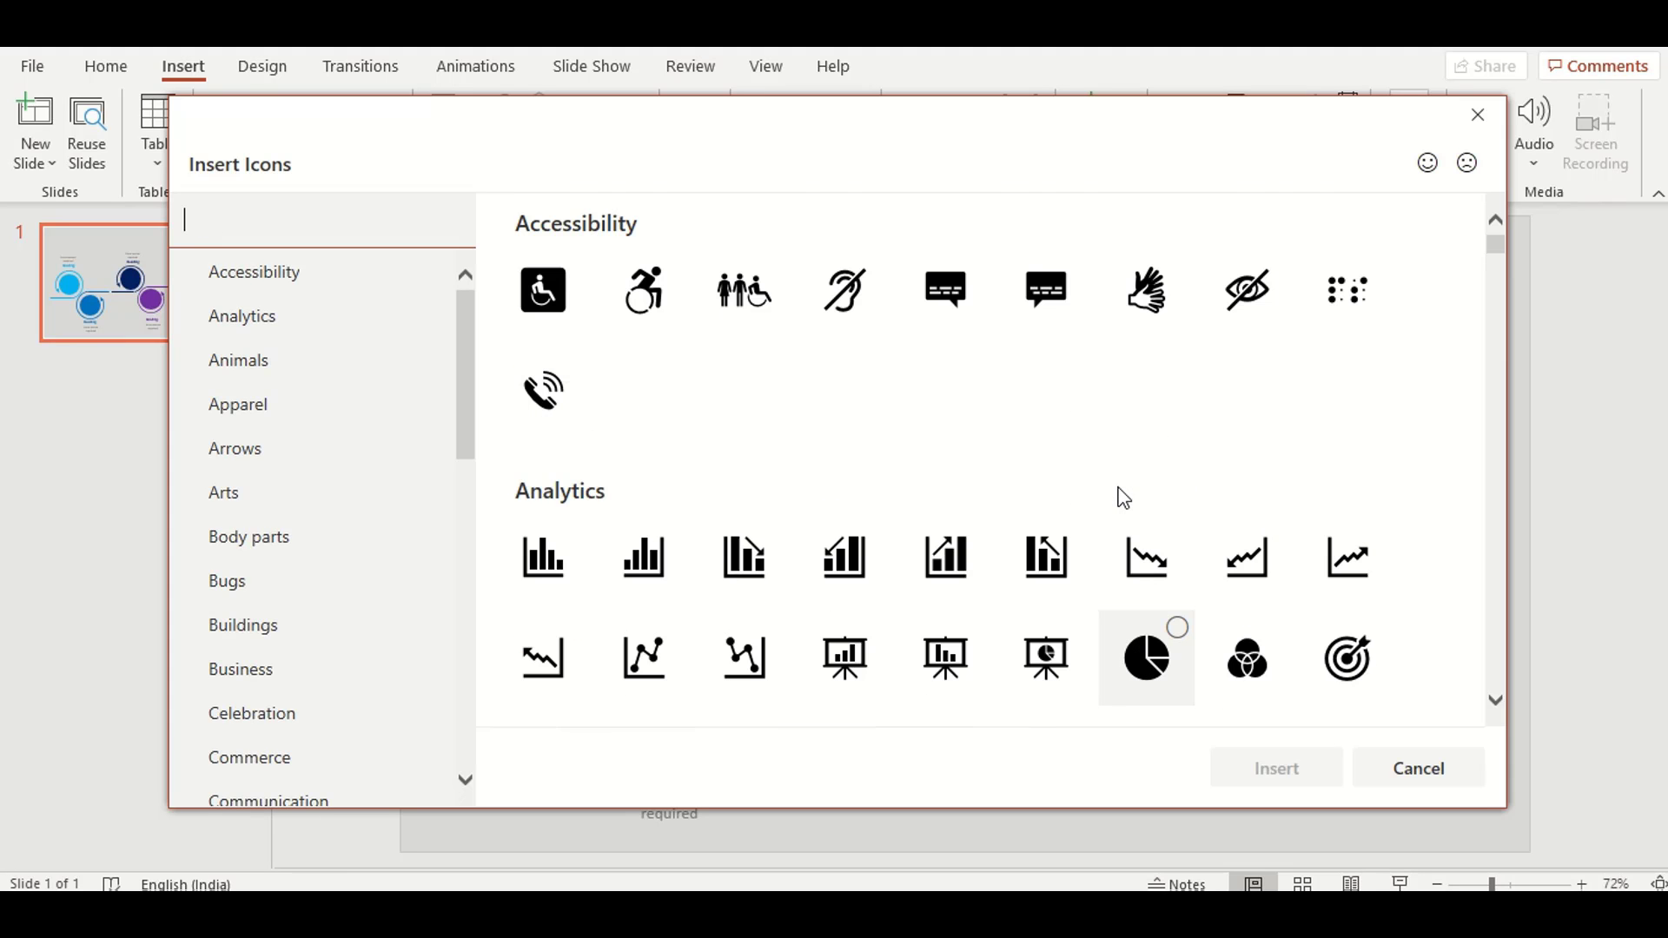
pyautogui.scroll(-5, 1069, 512)
pyautogui.scroll(-5, 1071, 519)
pyautogui.scroll(-3, 1072, 520)
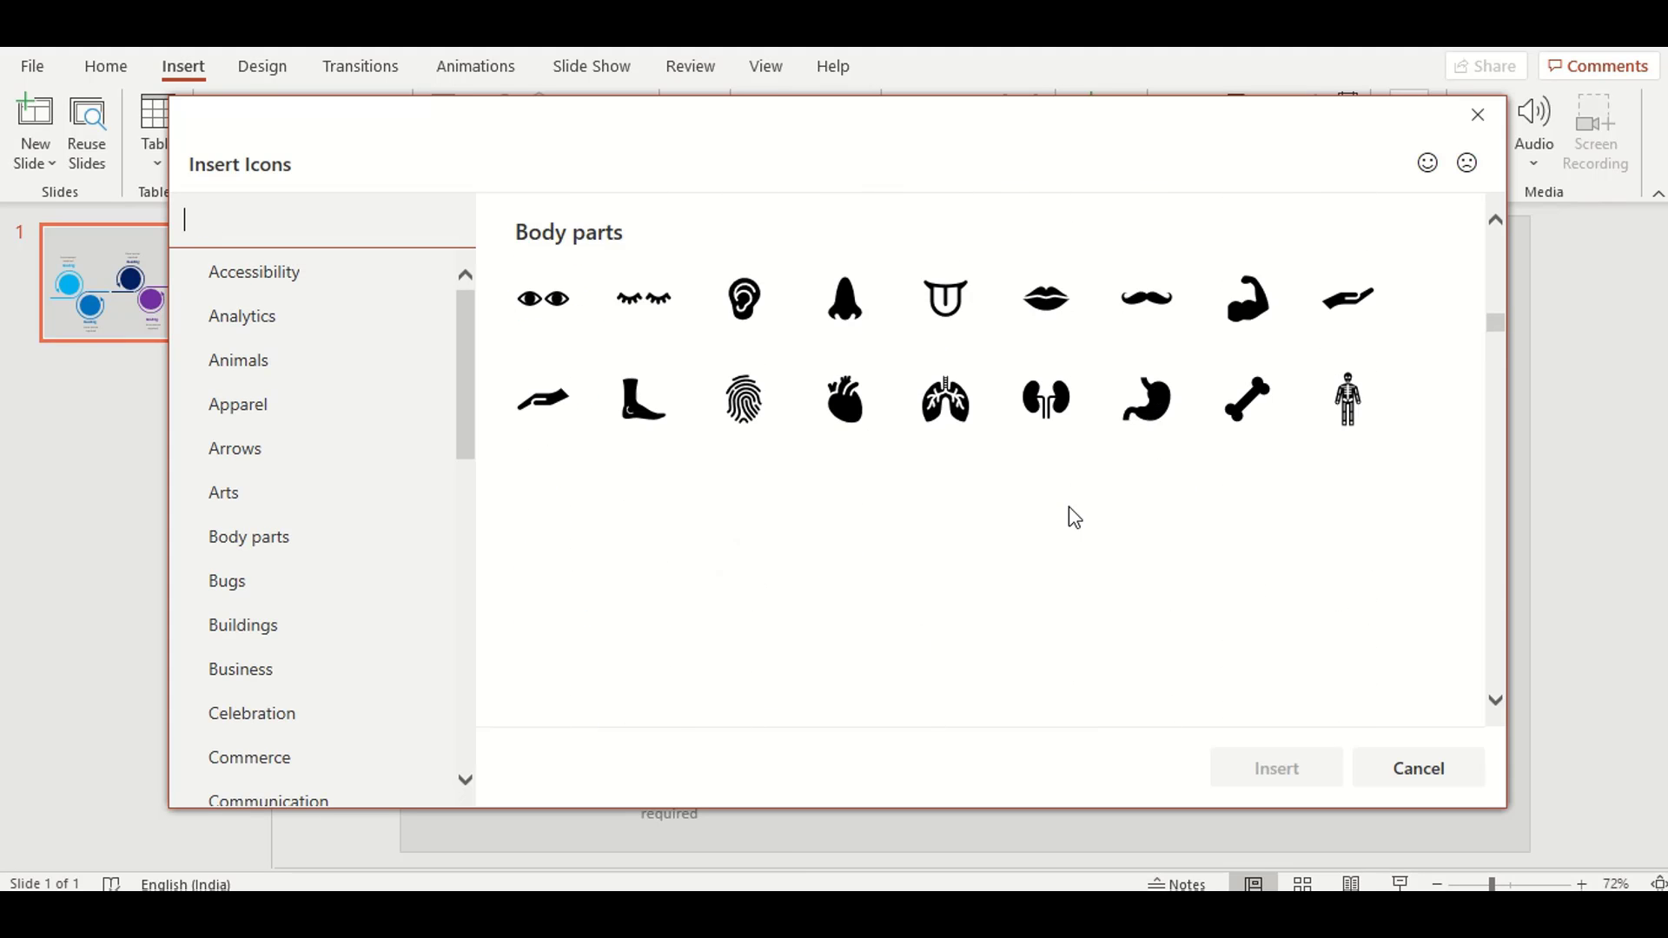
pyautogui.scroll(-3, 1072, 519)
pyautogui.scroll(-3, 1073, 519)
pyautogui.scroll(-3, 1072, 520)
pyautogui.scroll(3, 1072, 520)
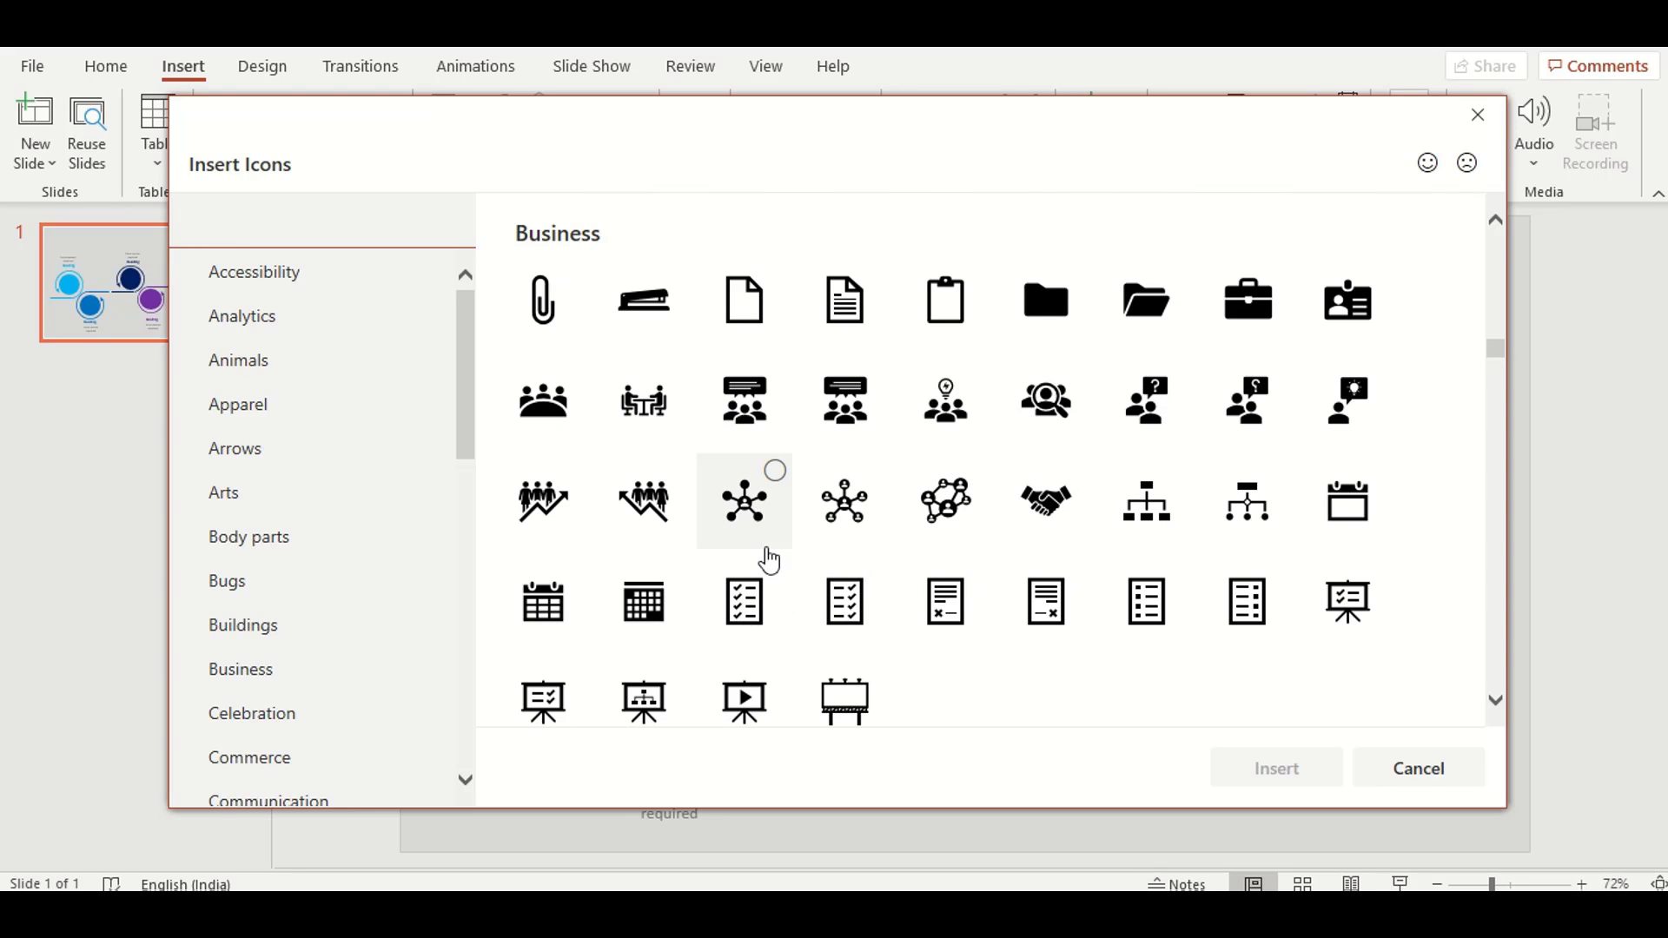
pyautogui.scroll(-3, 769, 561)
pyautogui.scroll(-1, 773, 552)
pyautogui.scroll(-3, 778, 550)
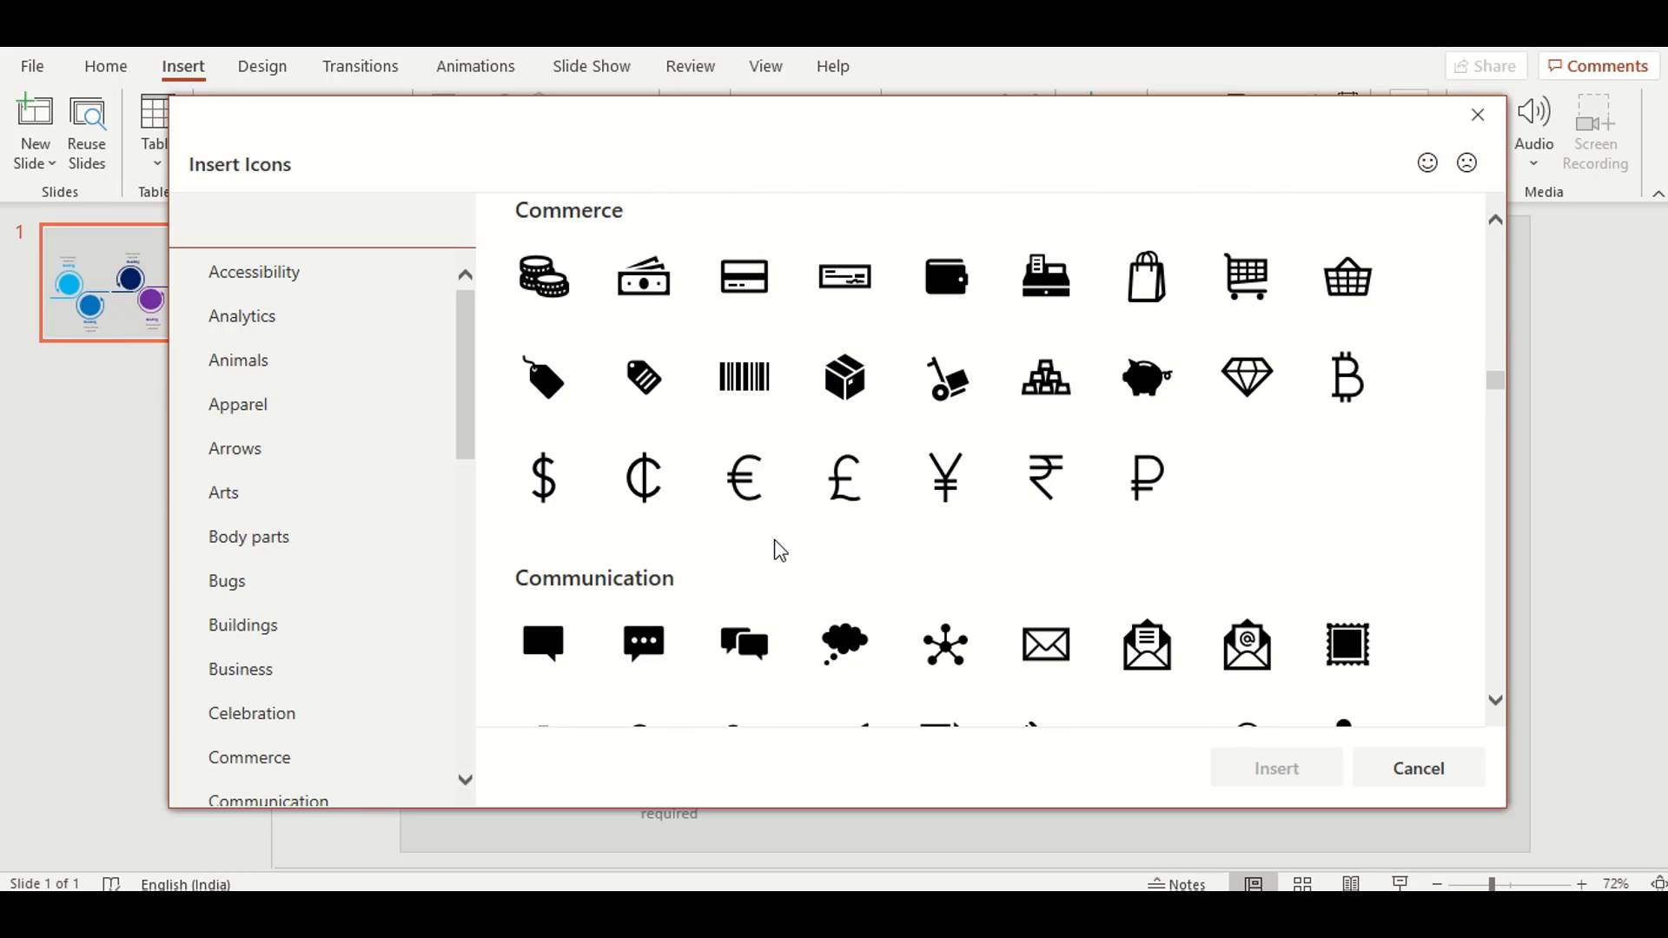
pyautogui.click(741, 388)
pyautogui.click(847, 387)
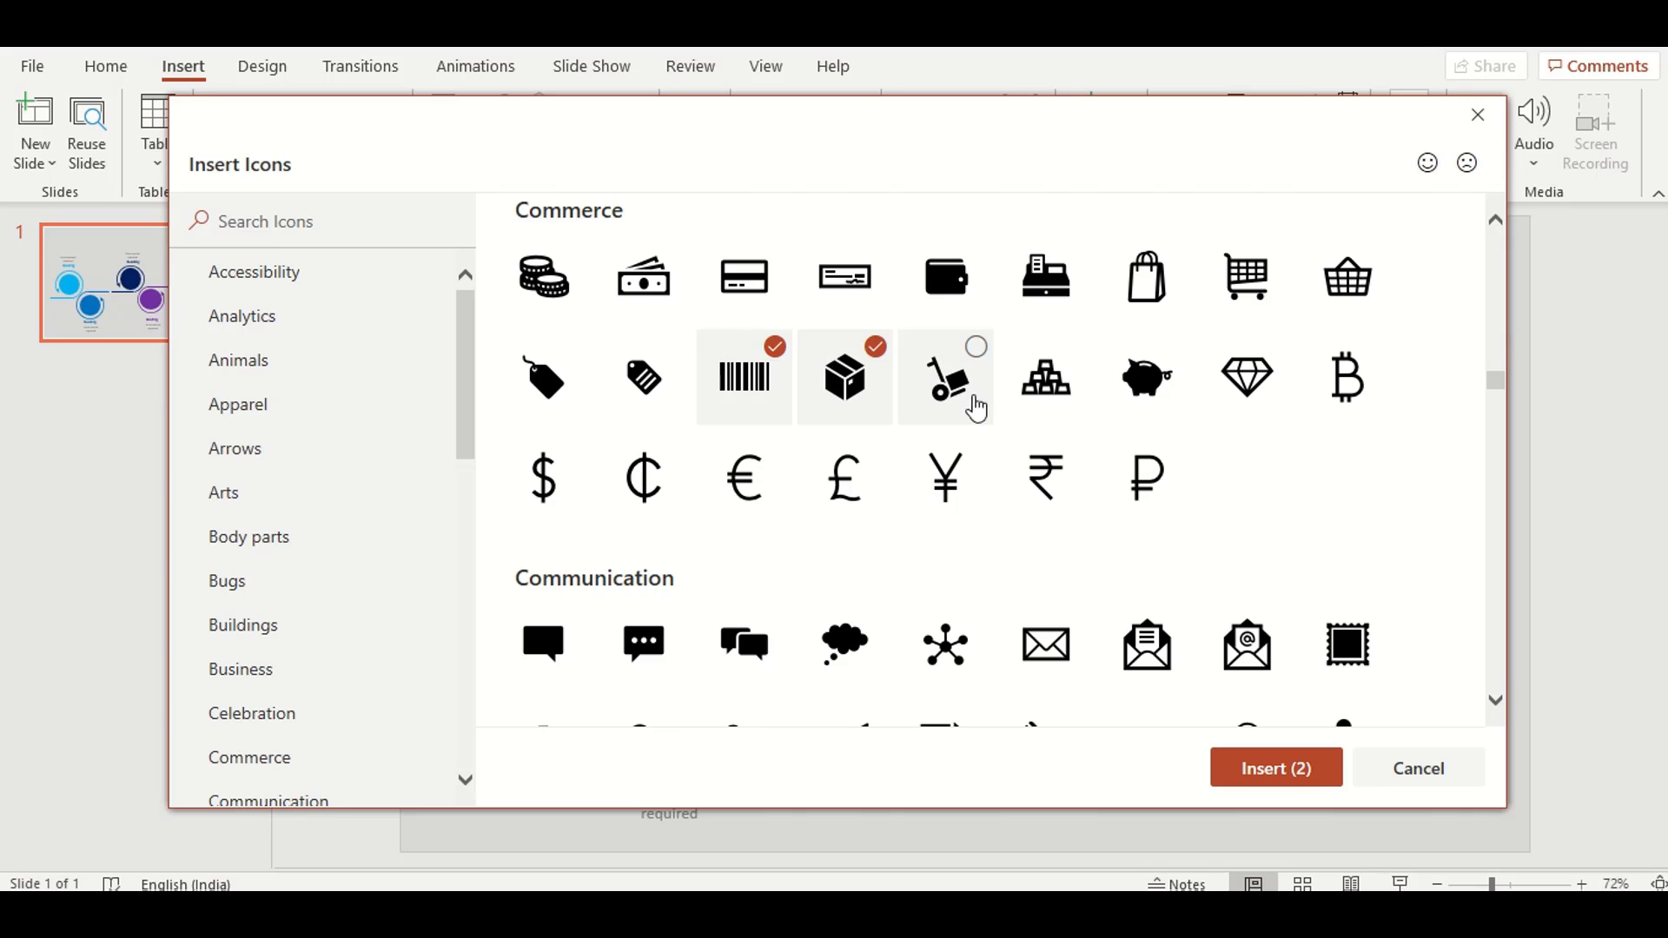
pyautogui.click(1297, 773)
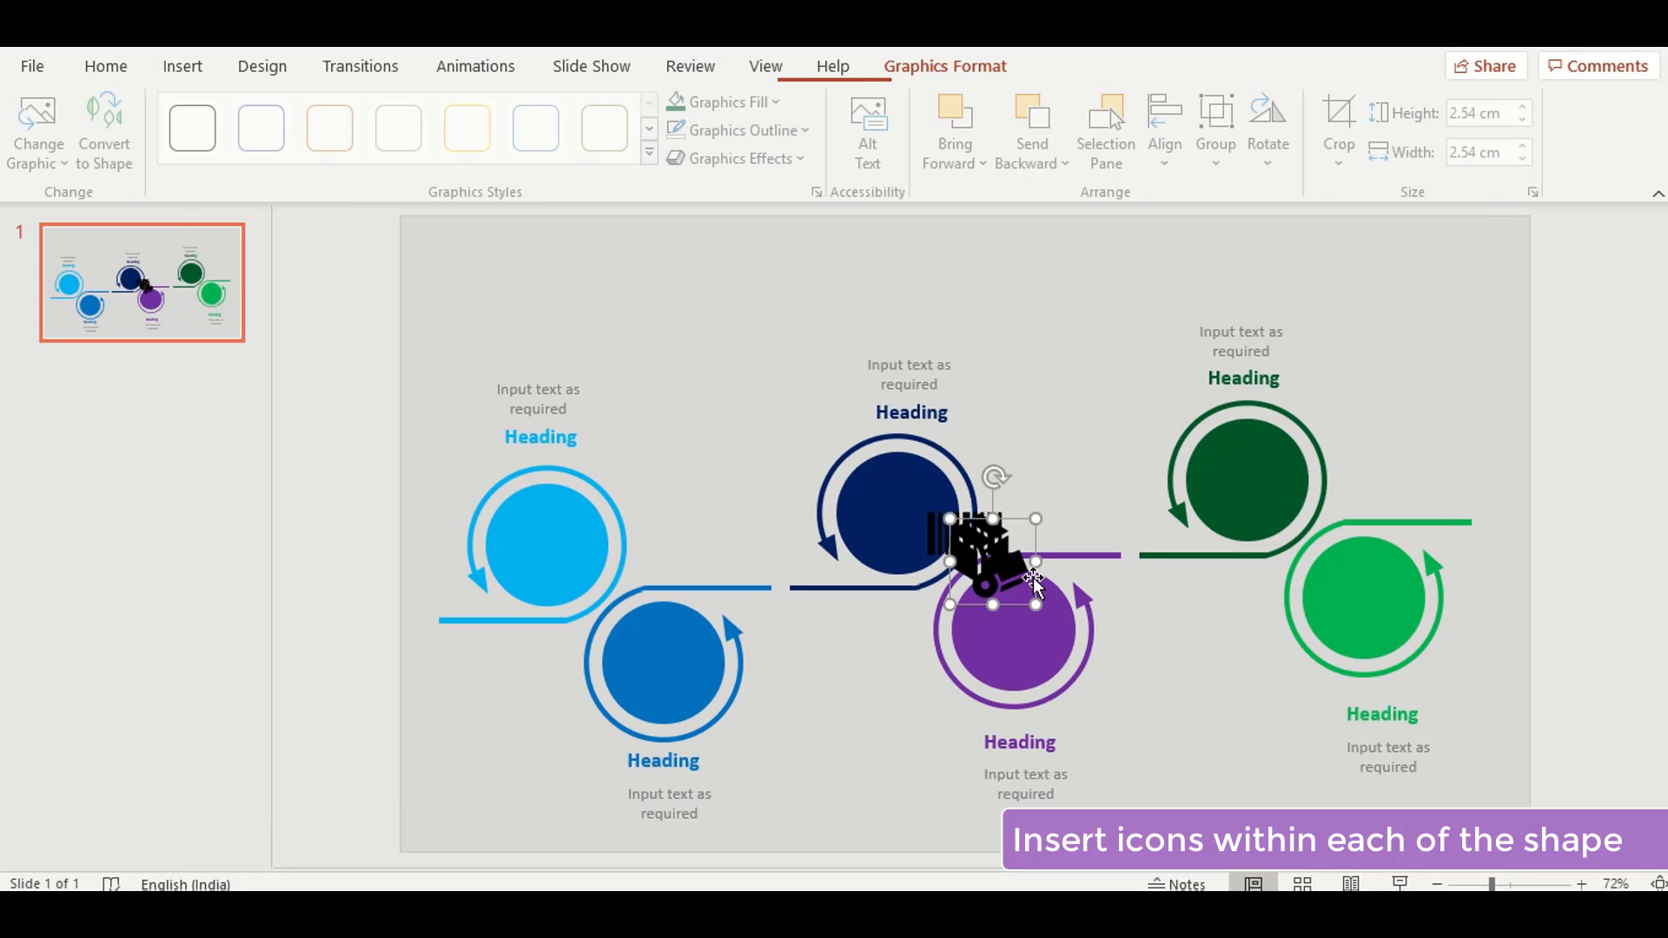
# Drag the hand truck into dark green, the box into light blue, the barcode into navy.
pyautogui.moveTo(1042, 547); pyautogui.dragTo(1250, 487)
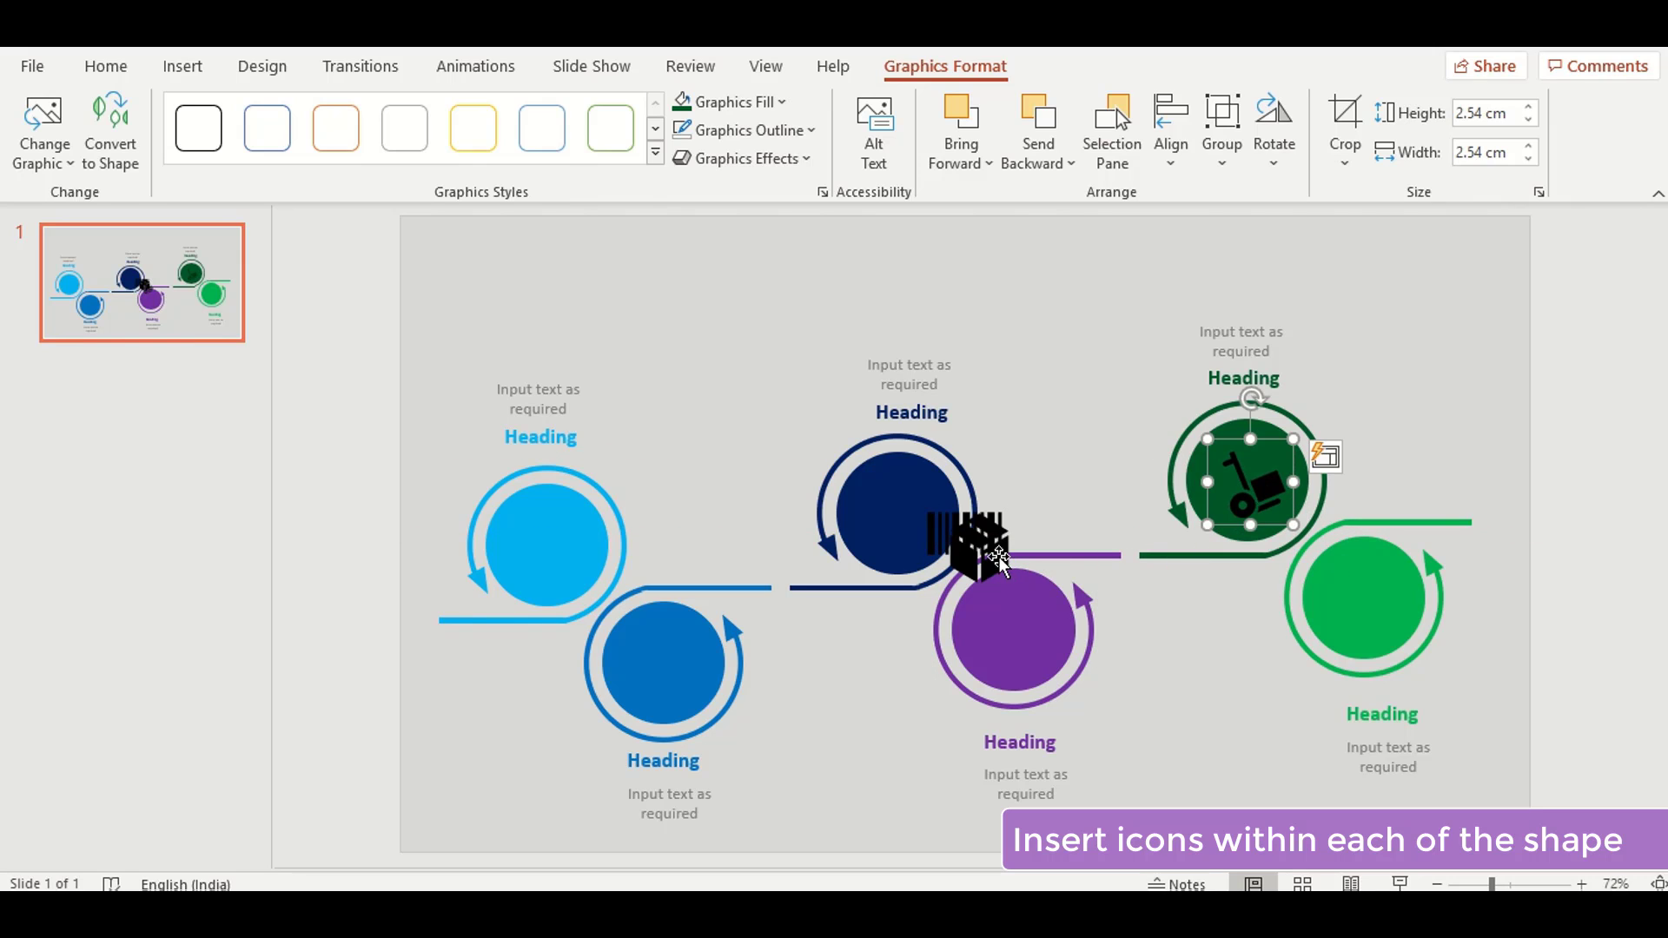
pyautogui.moveTo(980, 555); pyautogui.dragTo(542, 547)
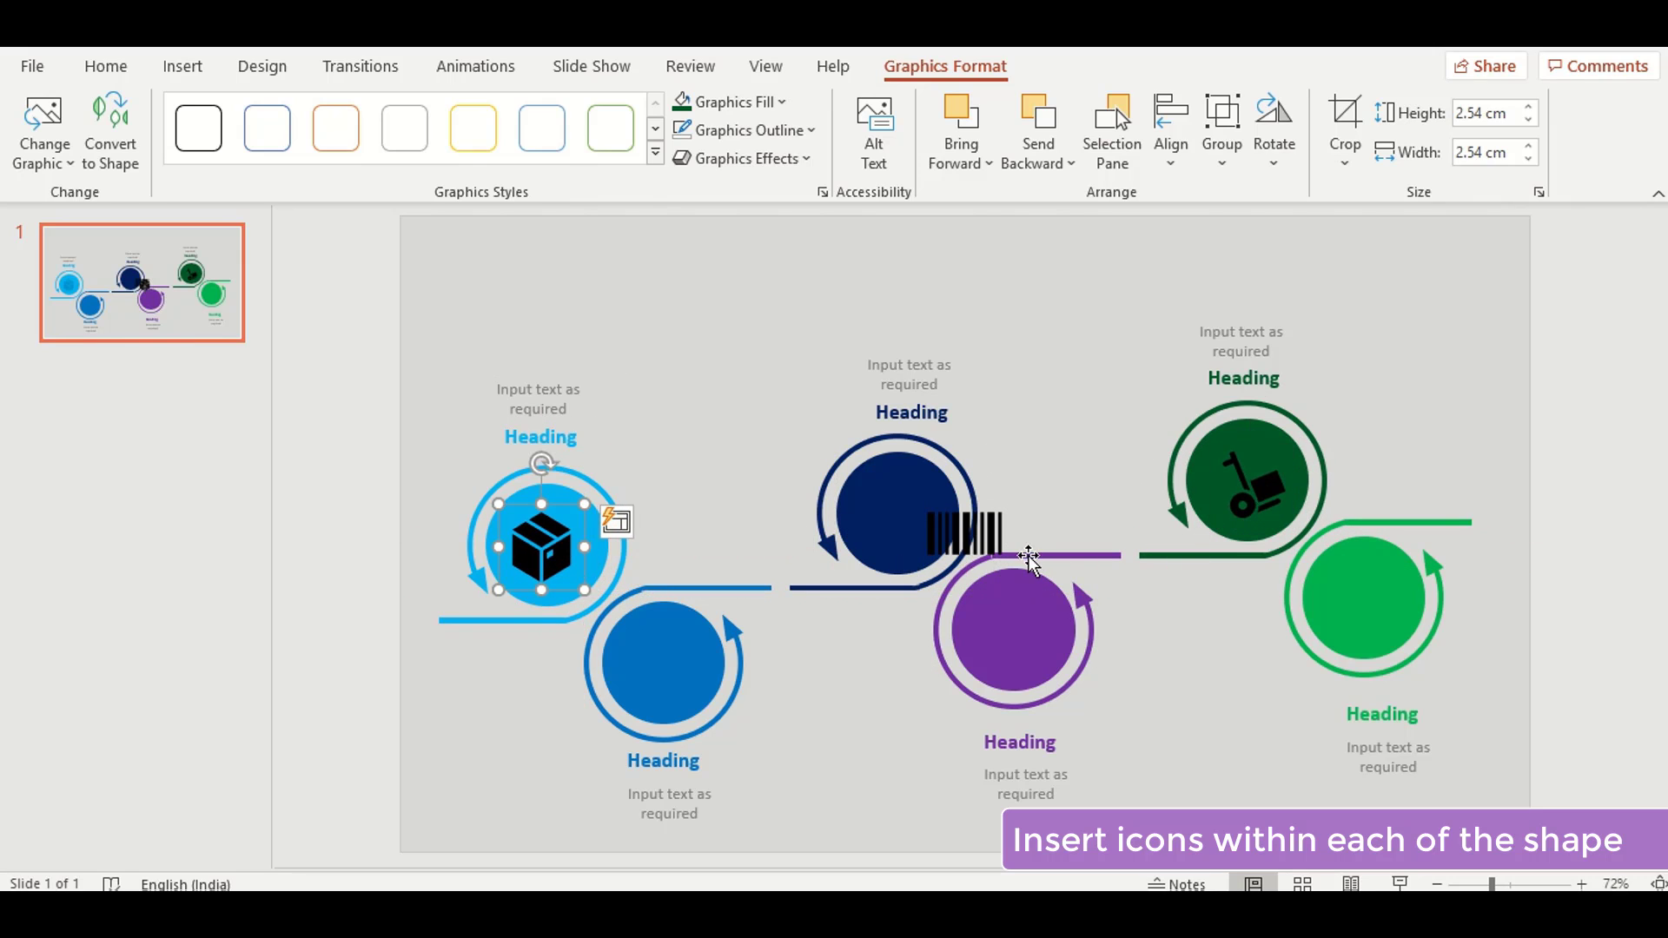
pyautogui.click(973, 545)
pyautogui.moveTo(973, 546); pyautogui.dragTo(908, 532)
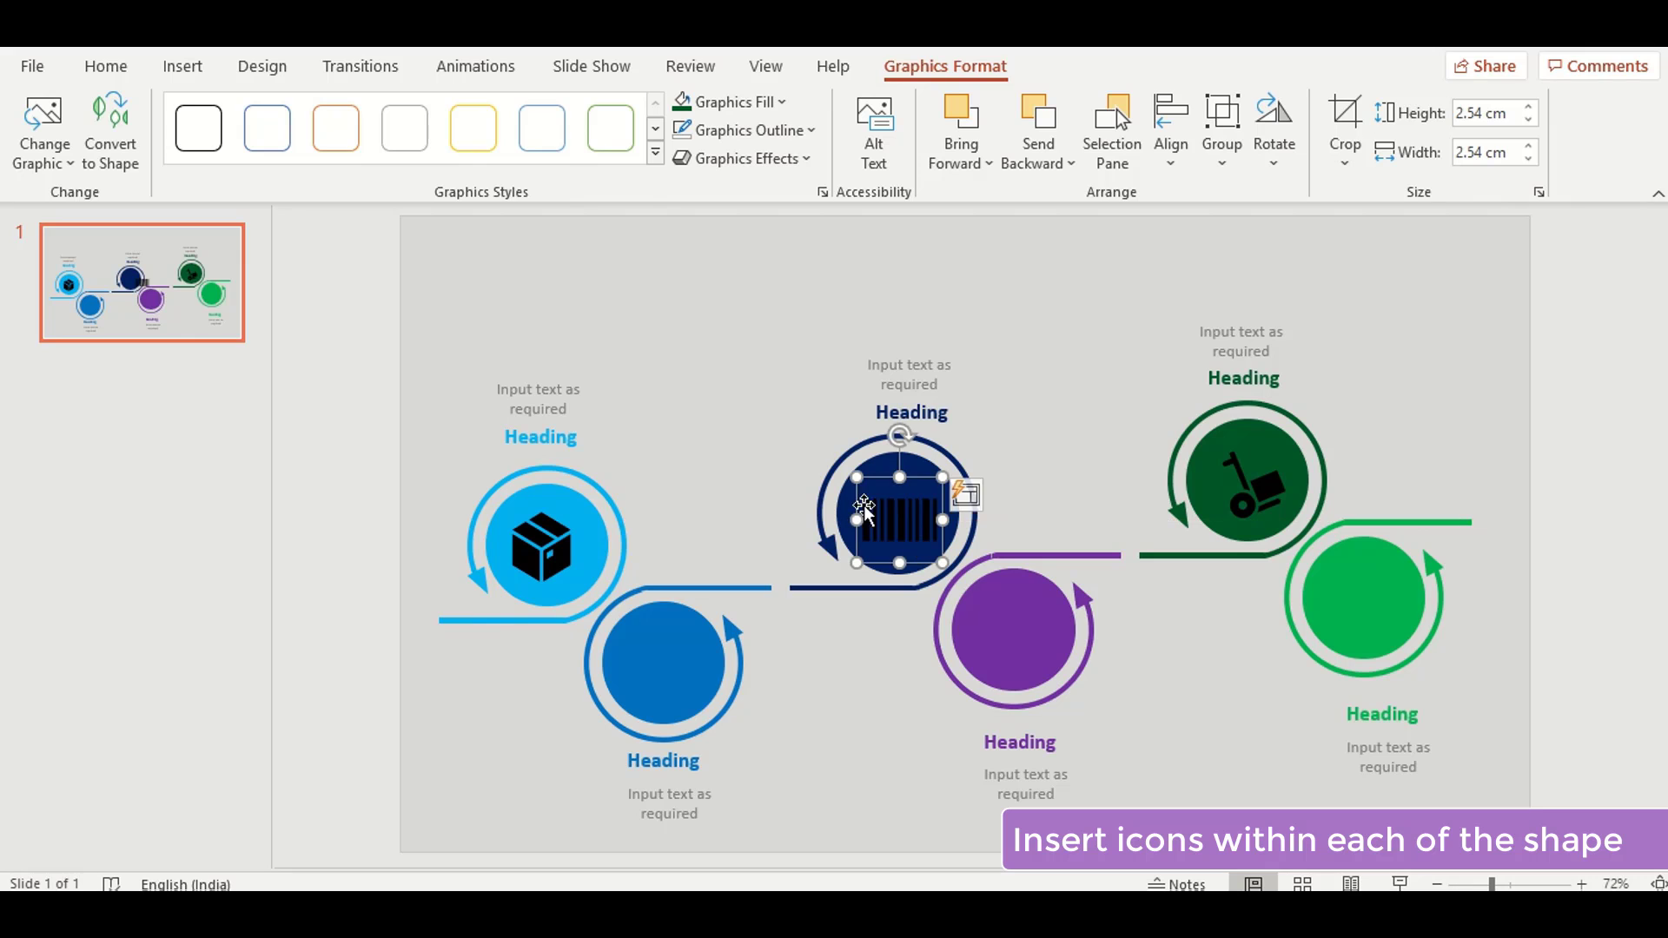
pyautogui.click(184, 67)
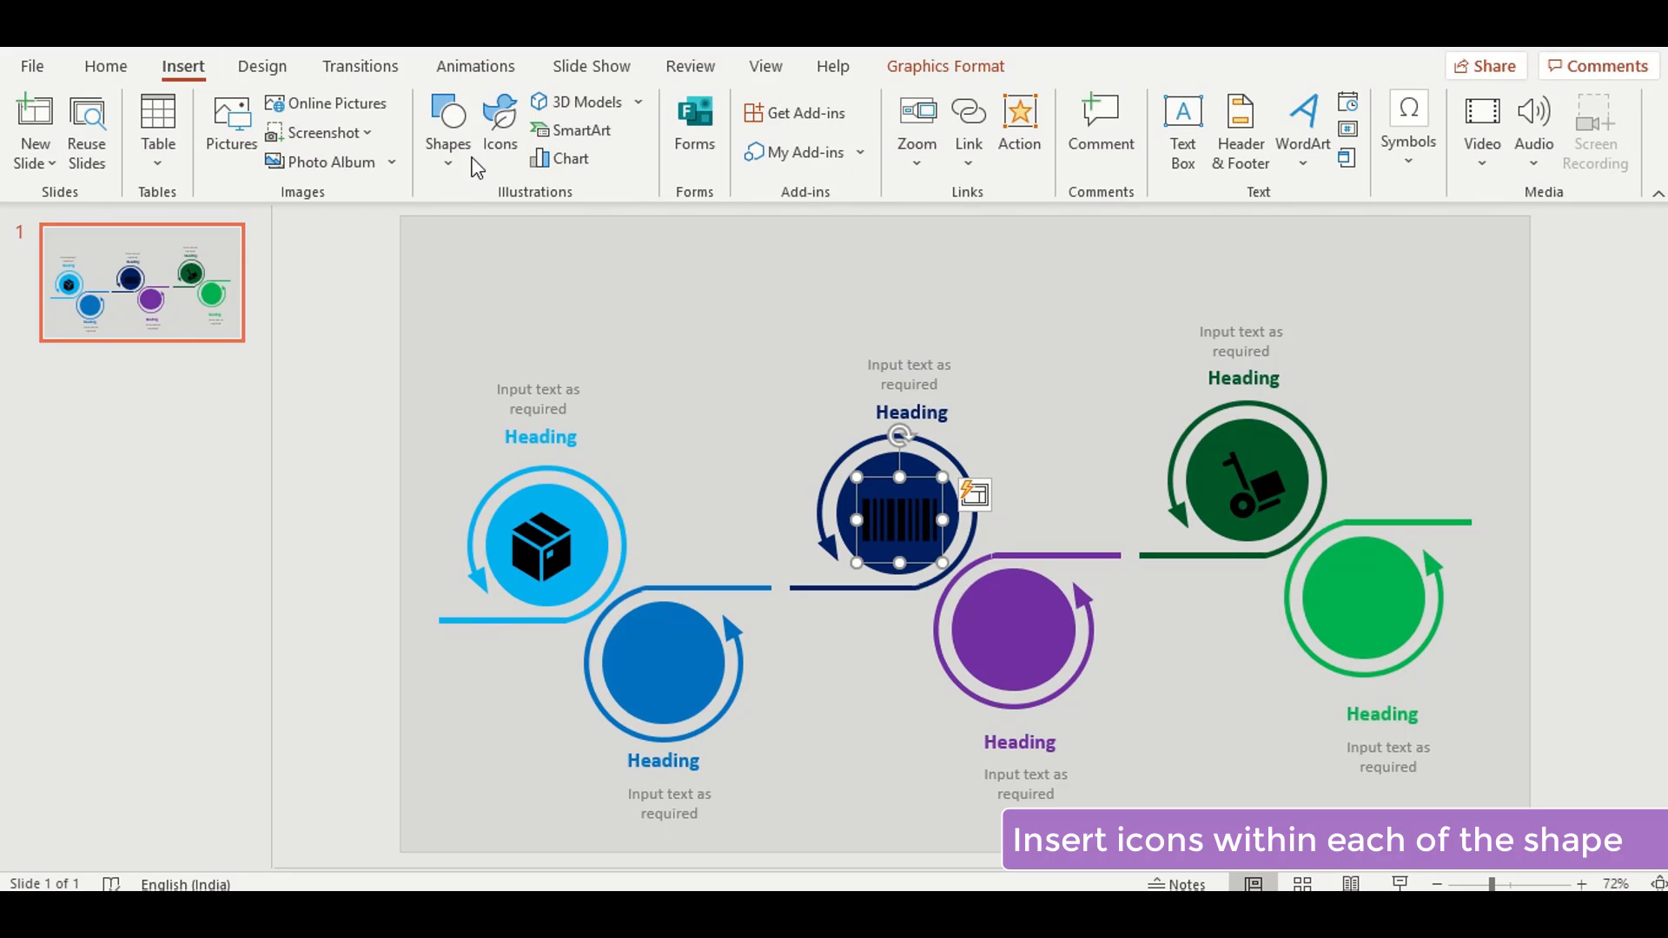
# Insert the cloud-sync, bell and picture-stack icons from the Interface icon library.
pyautogui.click(510, 159)
pyautogui.scroll(-1, 1028, 640)
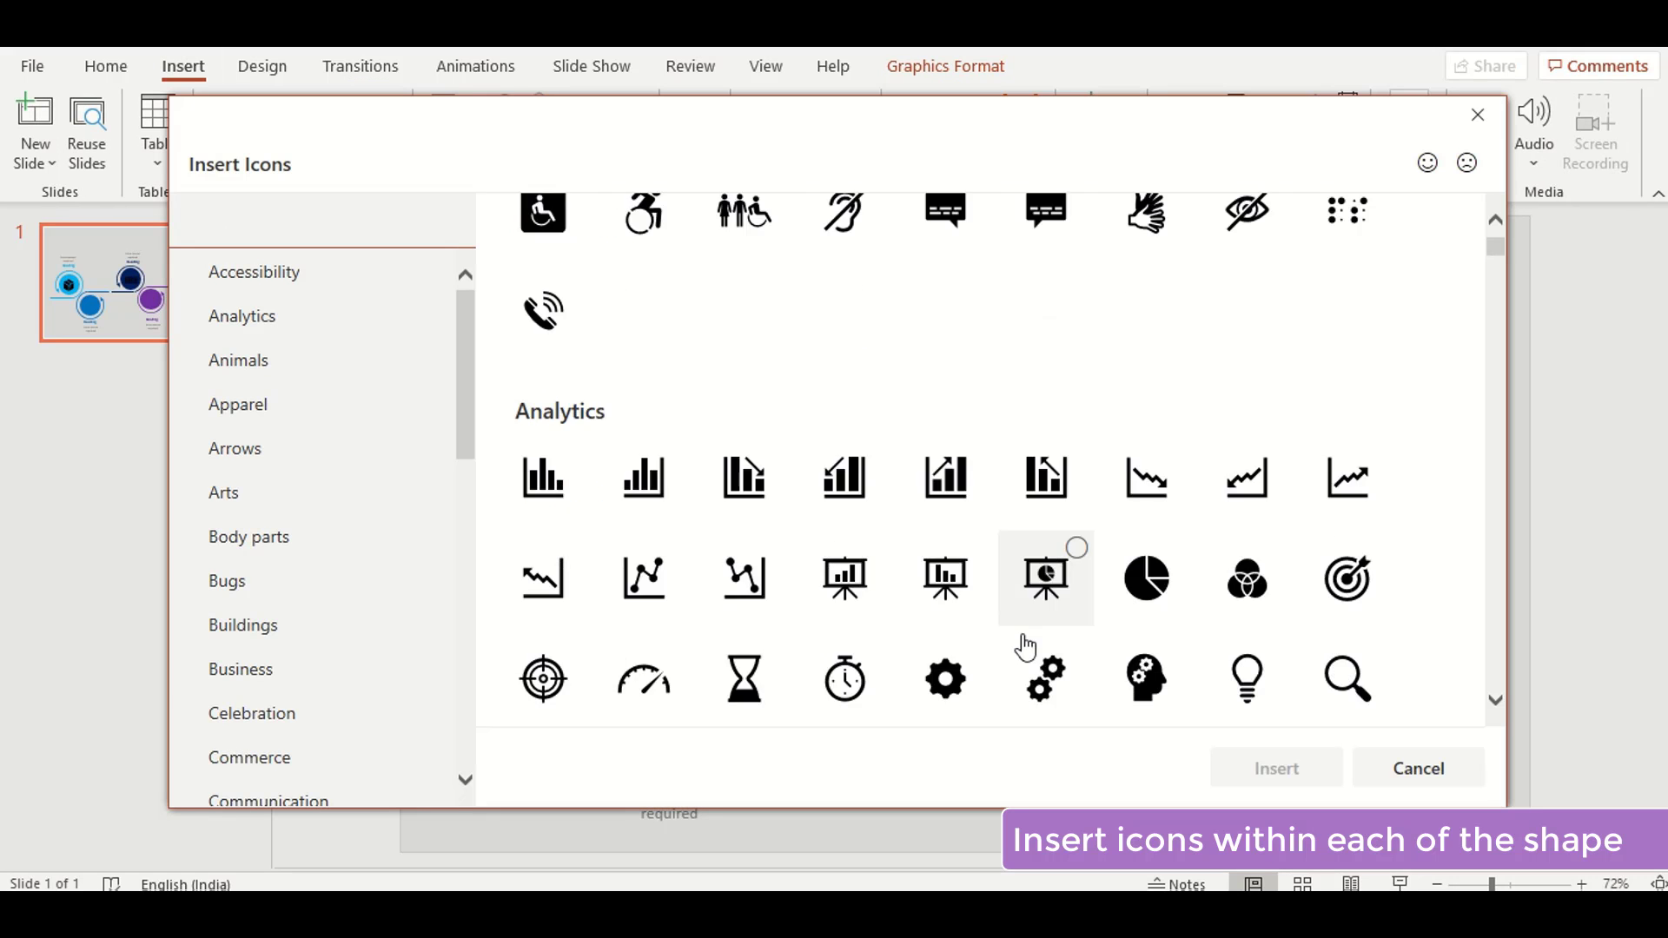
pyautogui.scroll(-10, 1028, 642)
pyautogui.scroll(-5, 1028, 647)
pyautogui.scroll(-5, 1028, 648)
pyautogui.scroll(-5, 1029, 645)
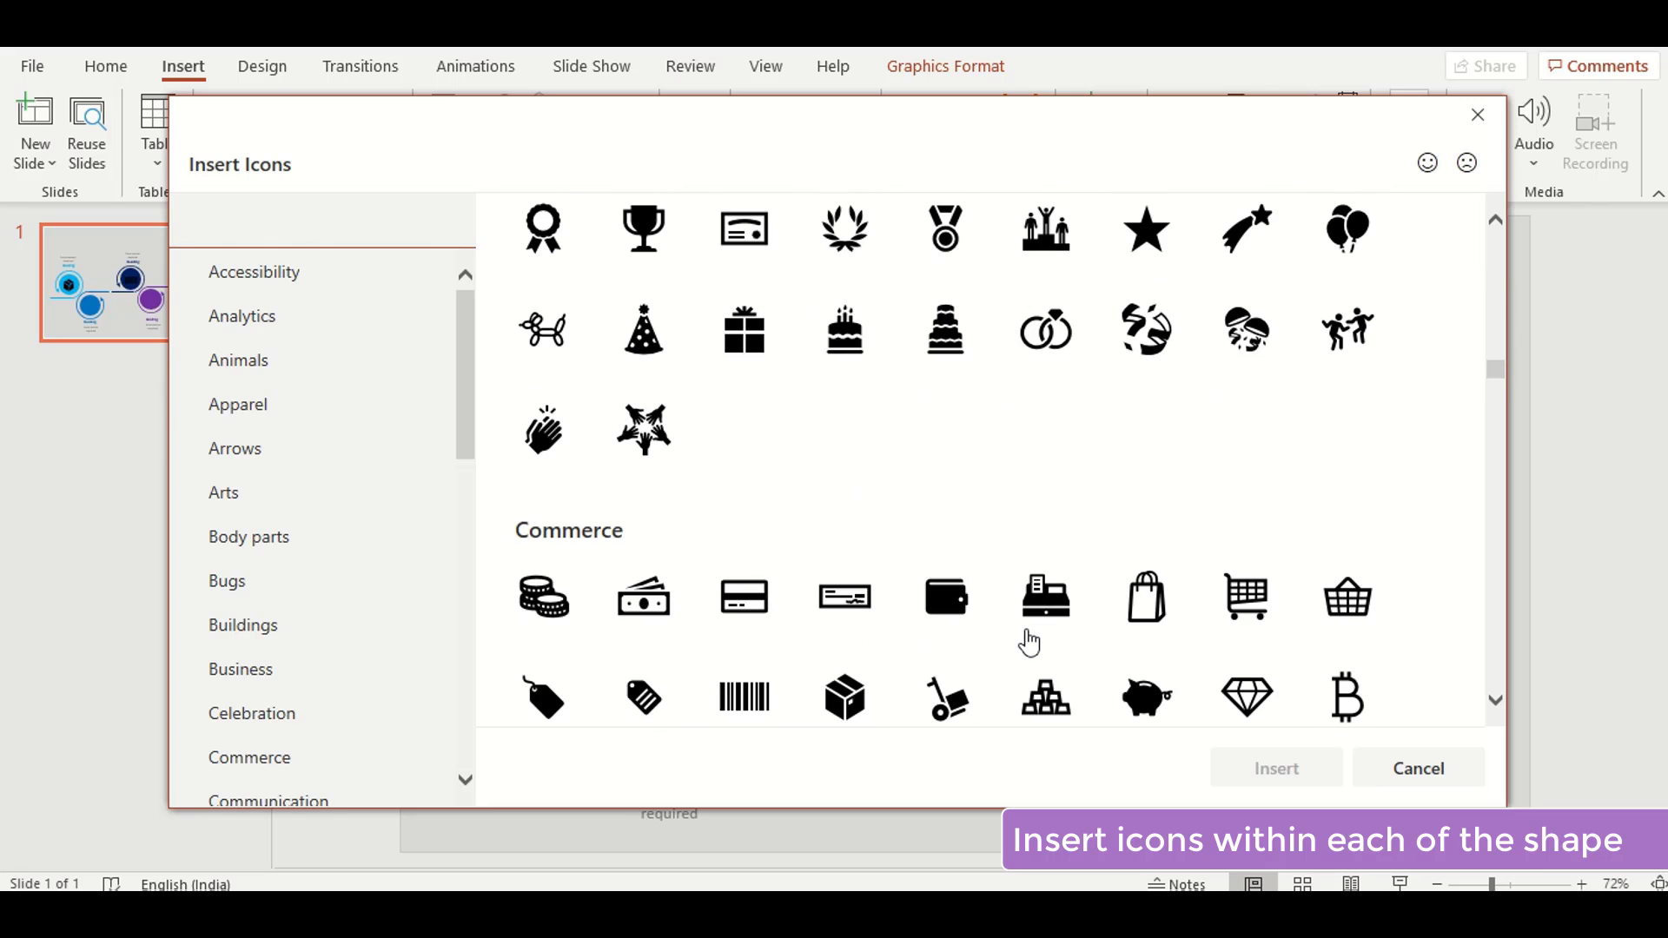
pyautogui.scroll(-5, 1031, 643)
pyautogui.scroll(-5, 1032, 643)
pyautogui.scroll(-2, 1031, 643)
pyautogui.scroll(-3, 1032, 642)
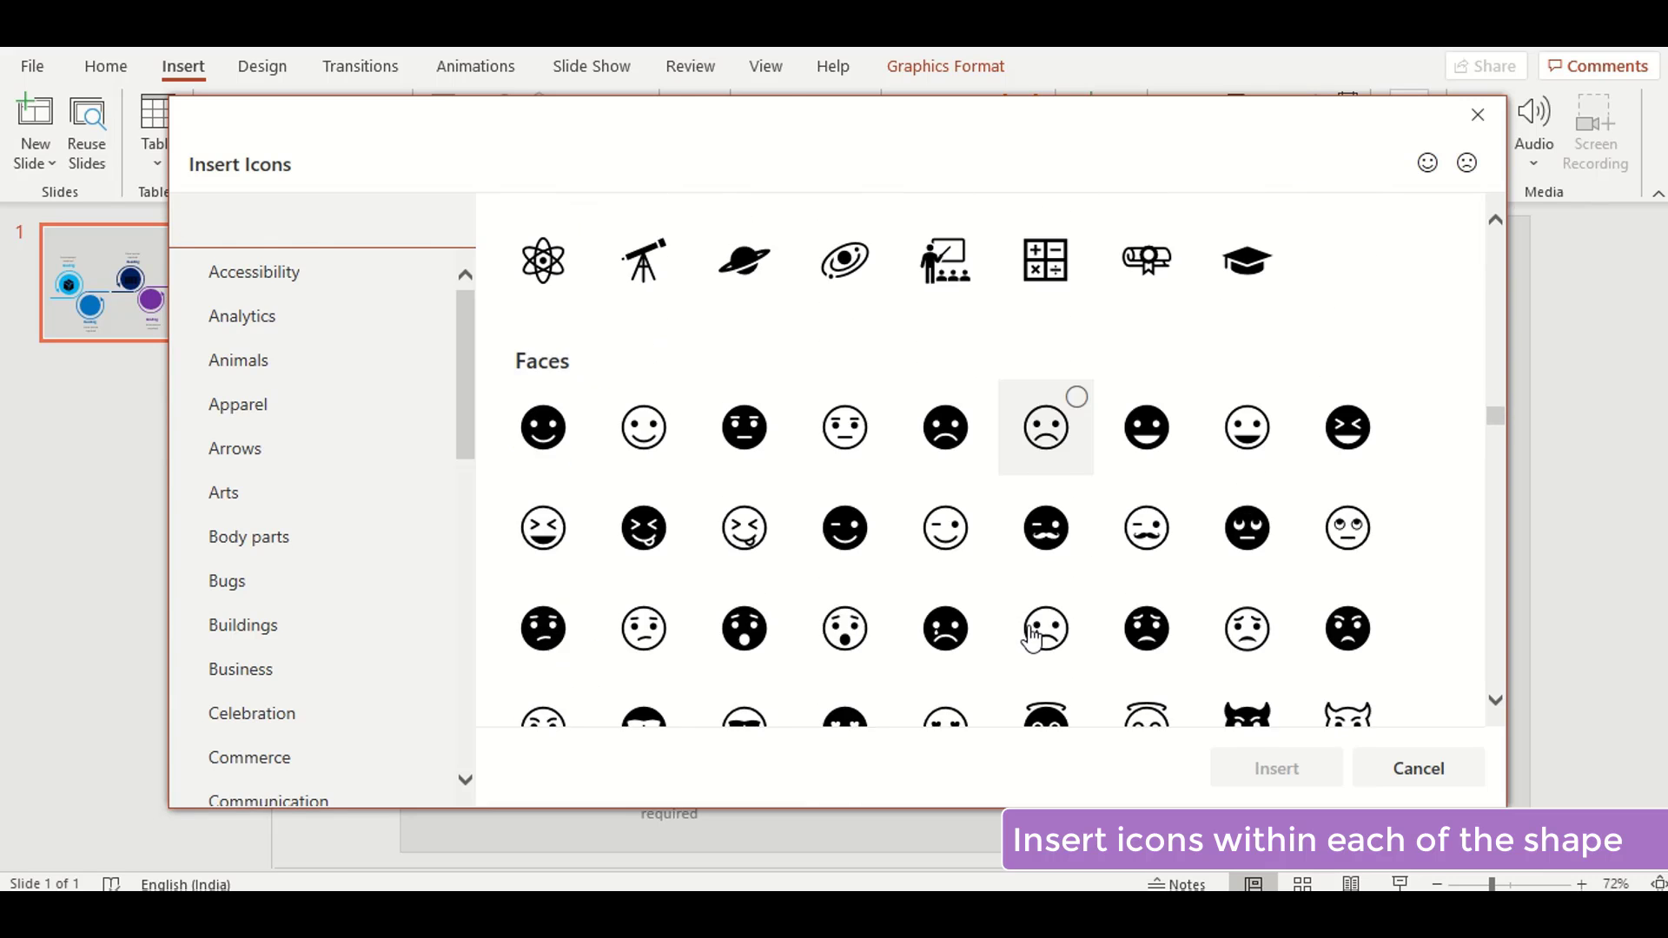
pyautogui.scroll(-10, 1033, 639)
pyautogui.scroll(-1, 1032, 638)
pyautogui.scroll(-8, 1033, 637)
pyautogui.scroll(-5, 1034, 634)
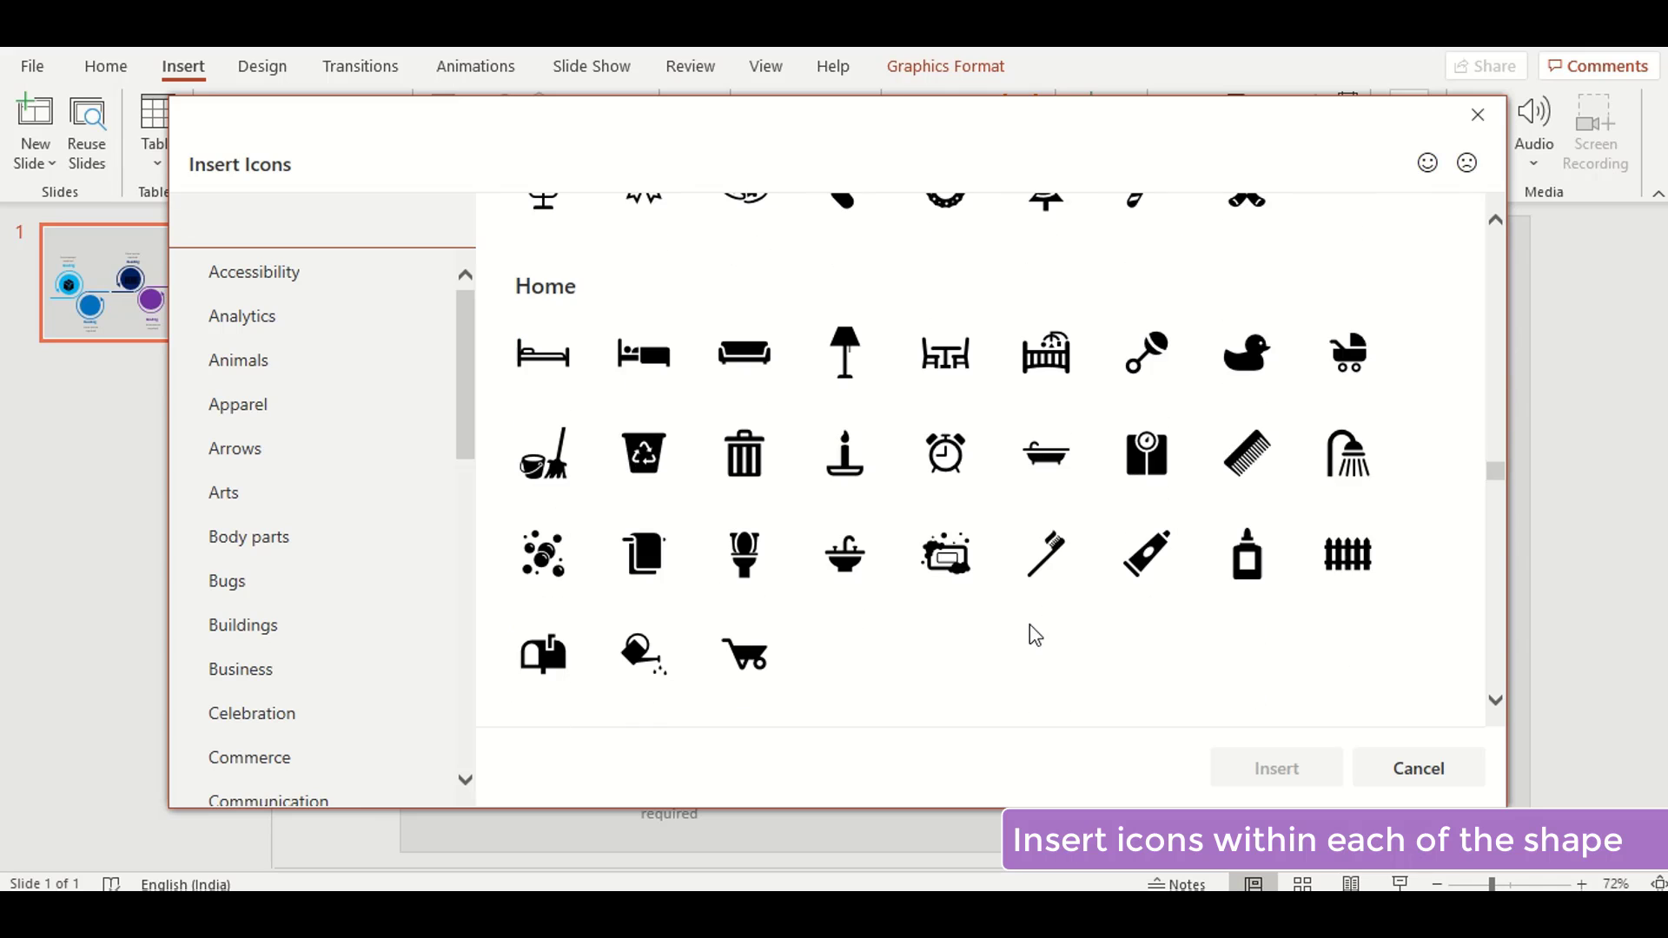
pyautogui.scroll(-5, 1035, 635)
pyautogui.scroll(4, 1035, 635)
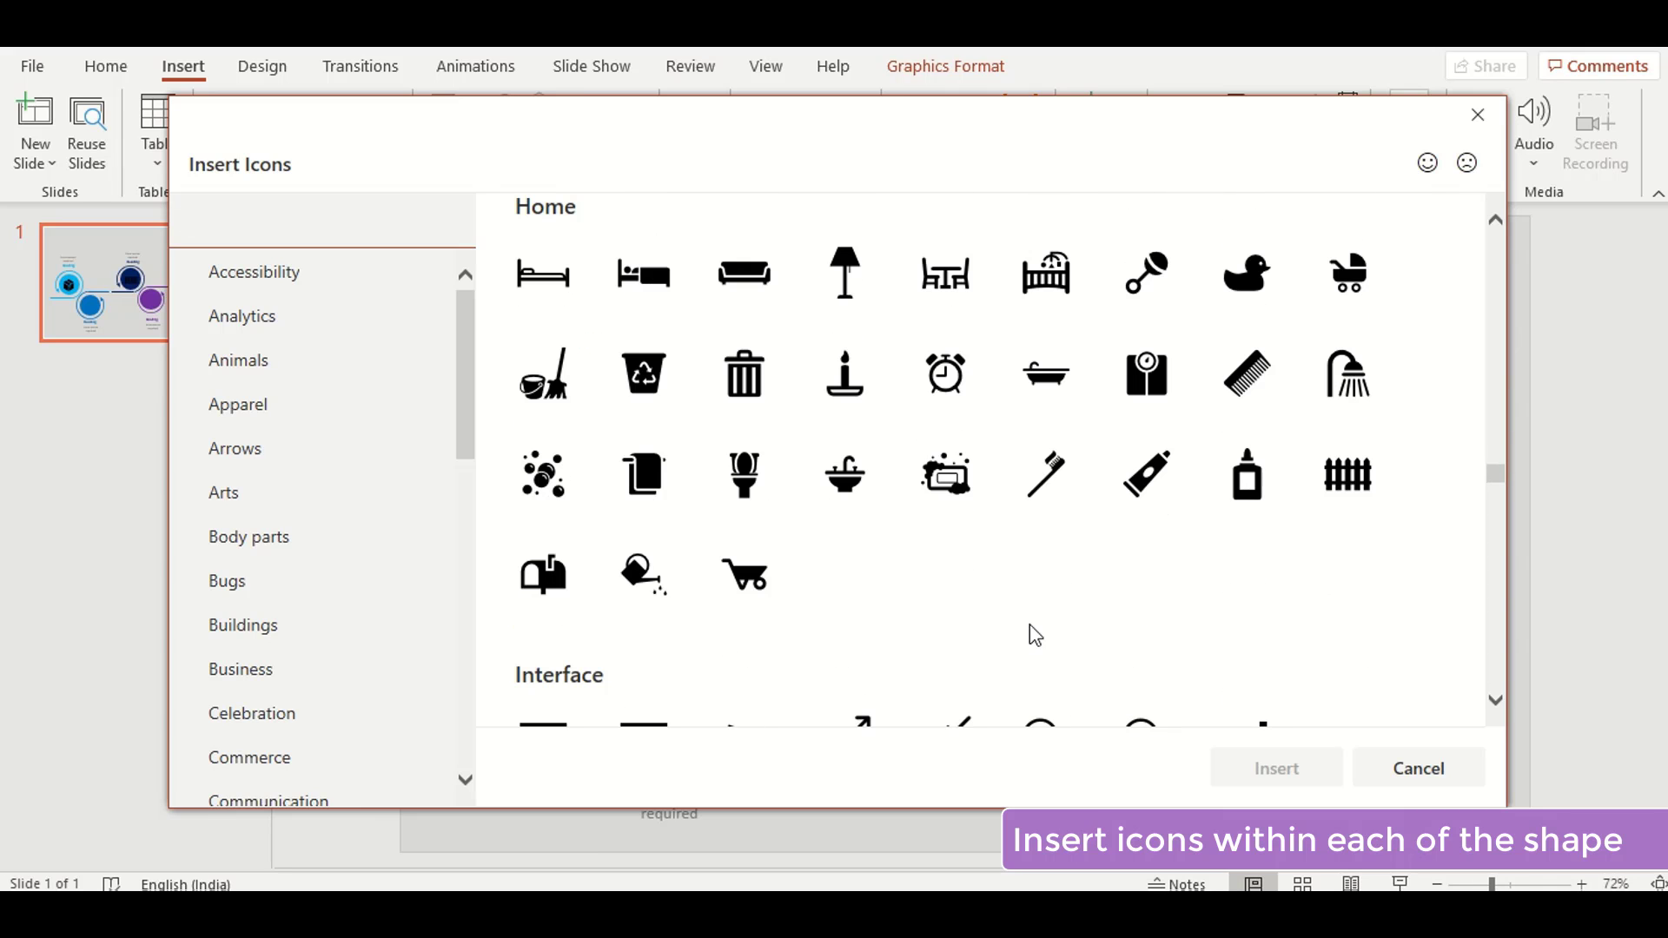
pyautogui.scroll(-1, 1035, 635)
pyautogui.scroll(-4, 1034, 637)
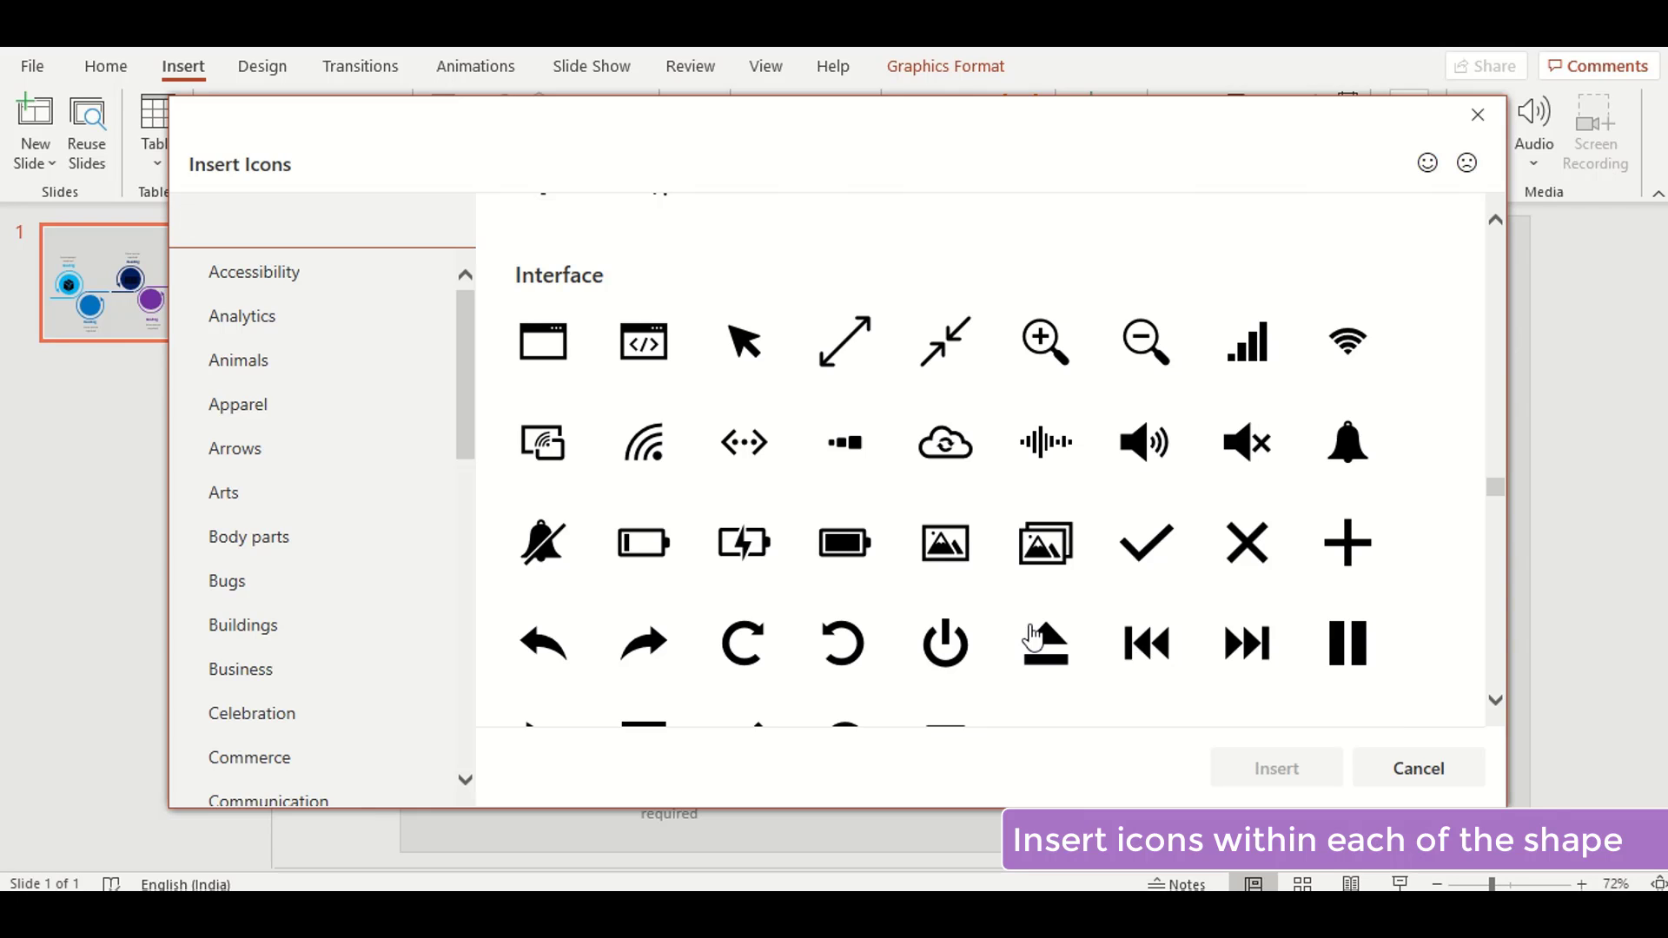
pyautogui.click(971, 448)
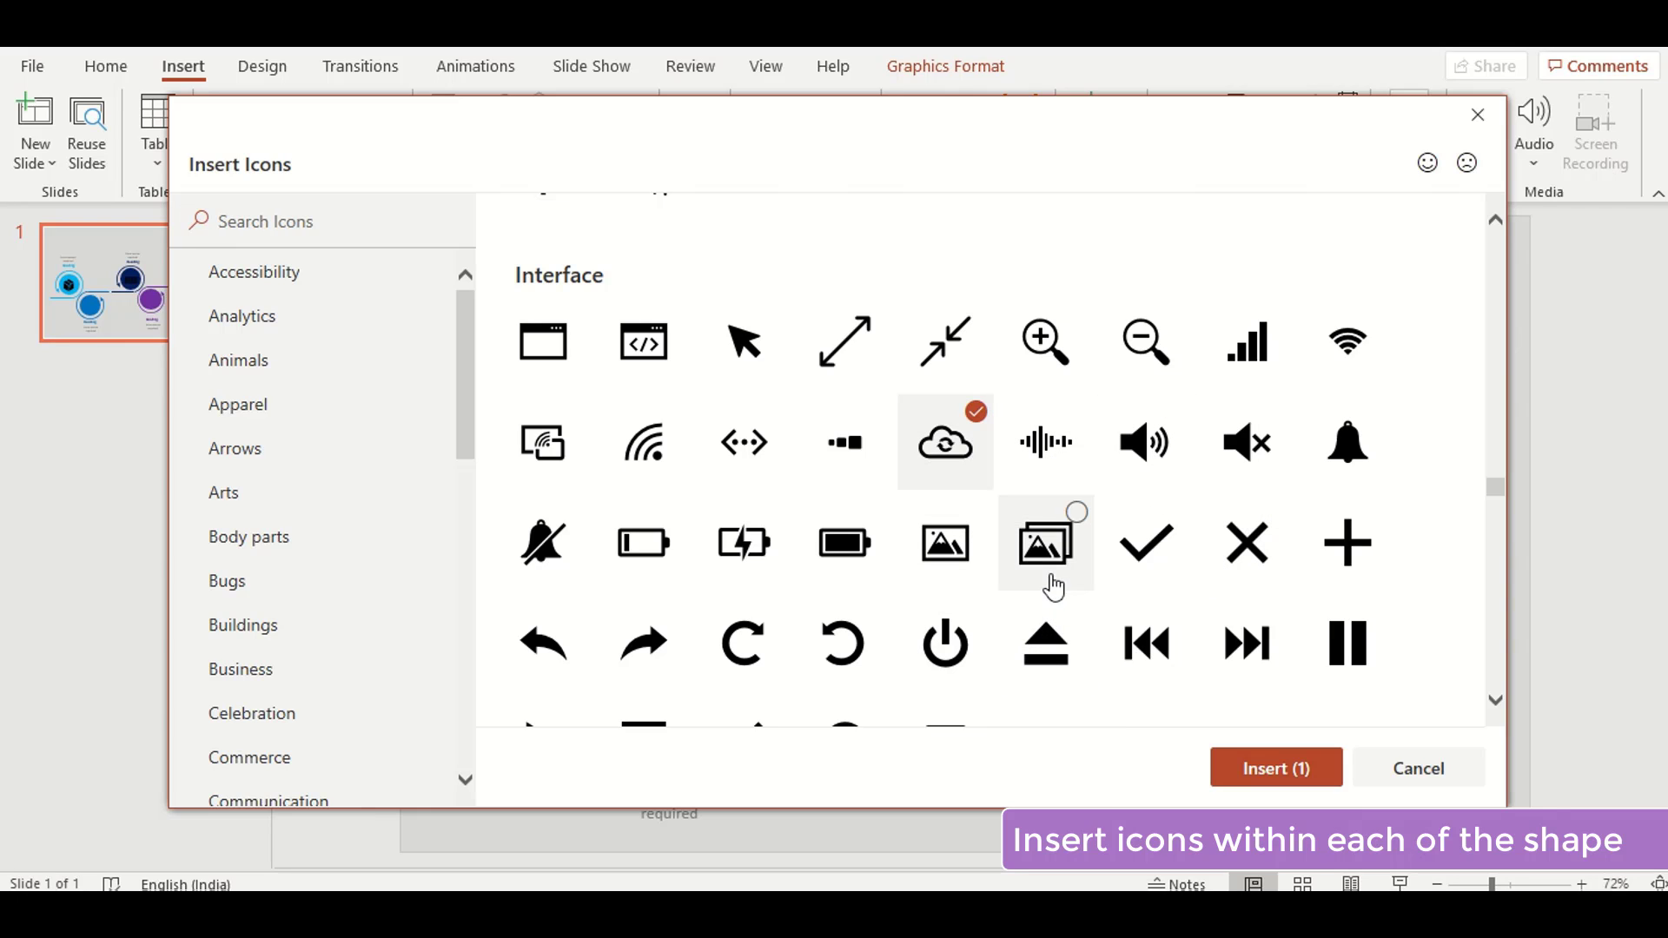
pyautogui.click(1320, 469)
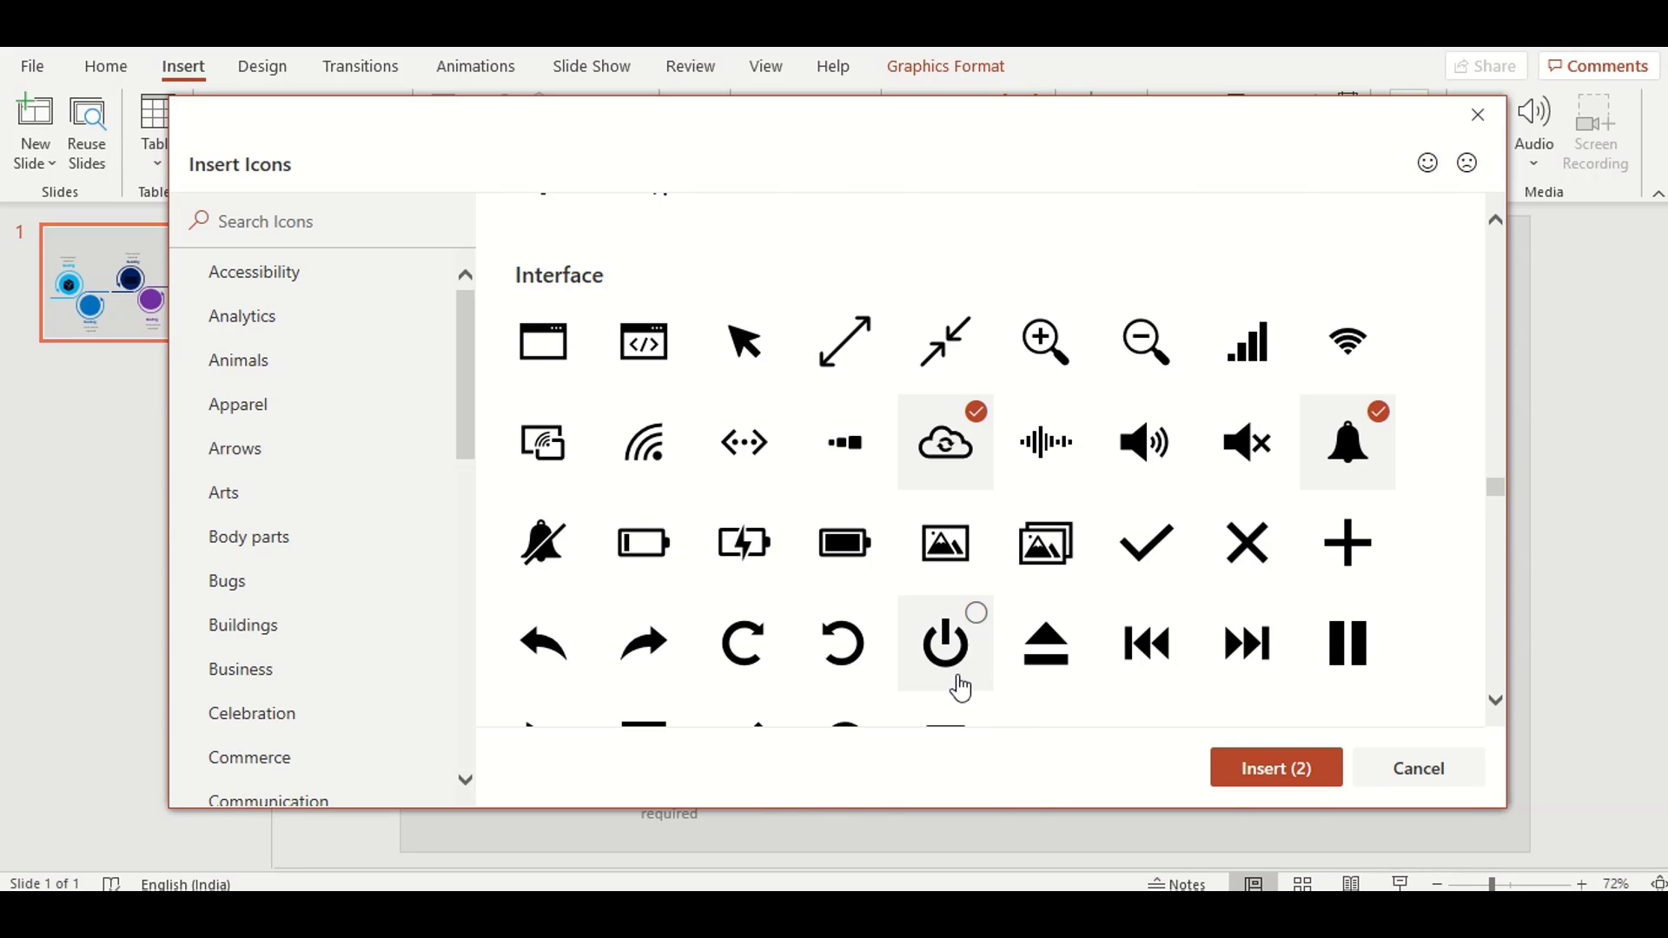
pyautogui.scroll(-2, 960, 689)
pyautogui.click(1032, 432)
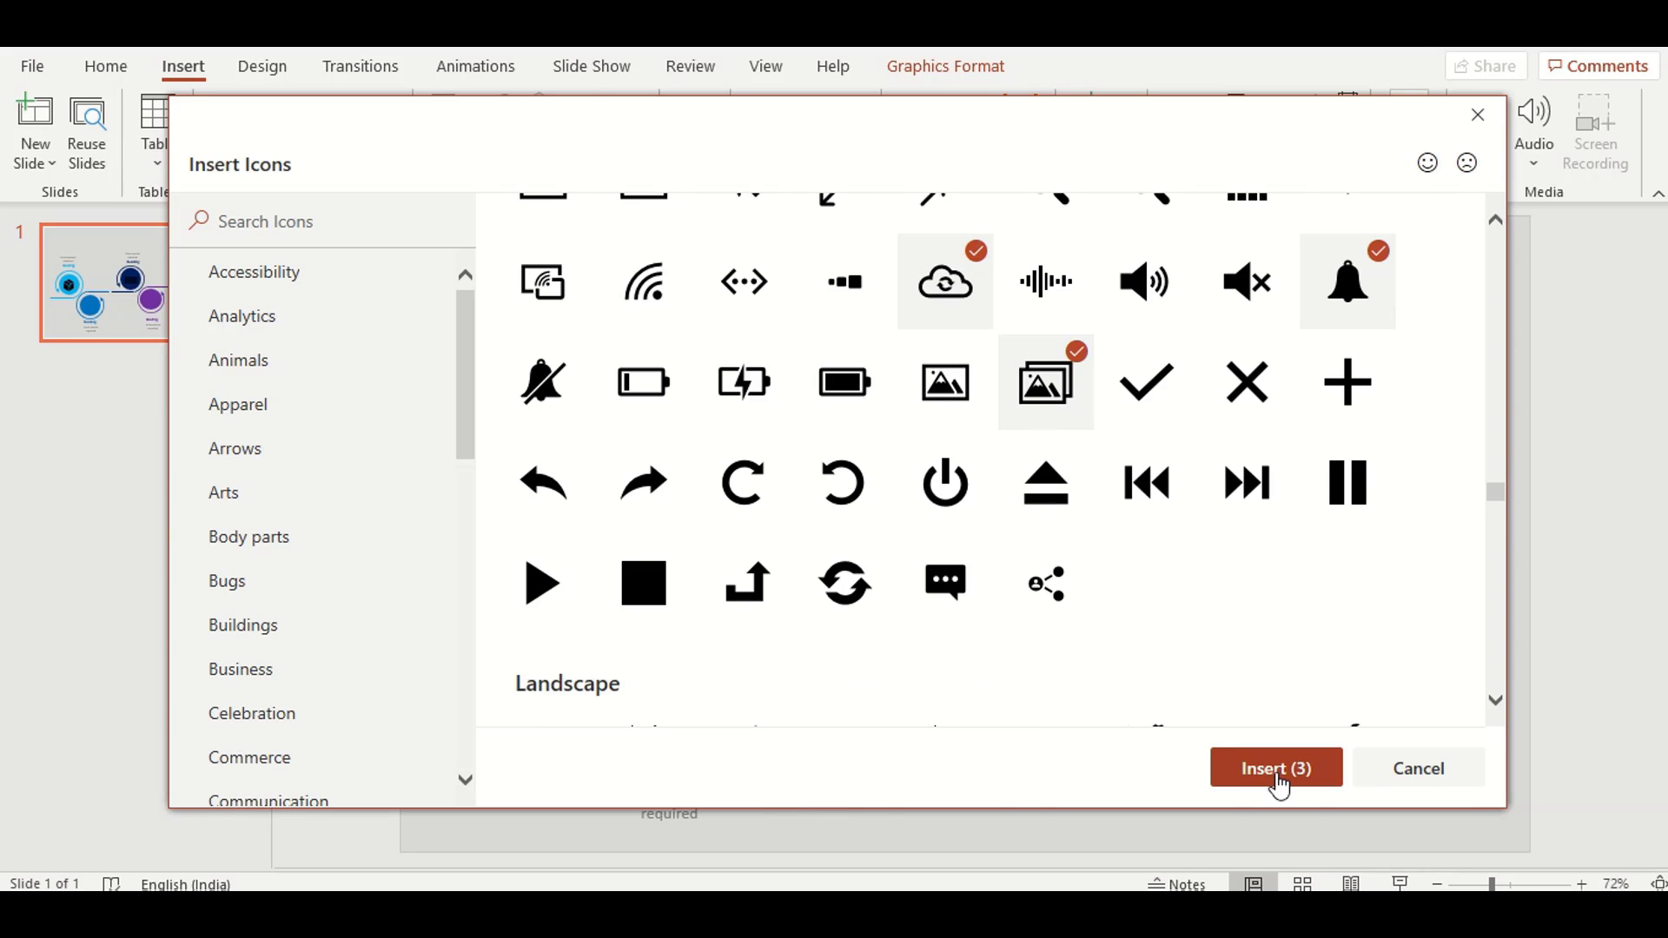
pyautogui.click(1278, 784)
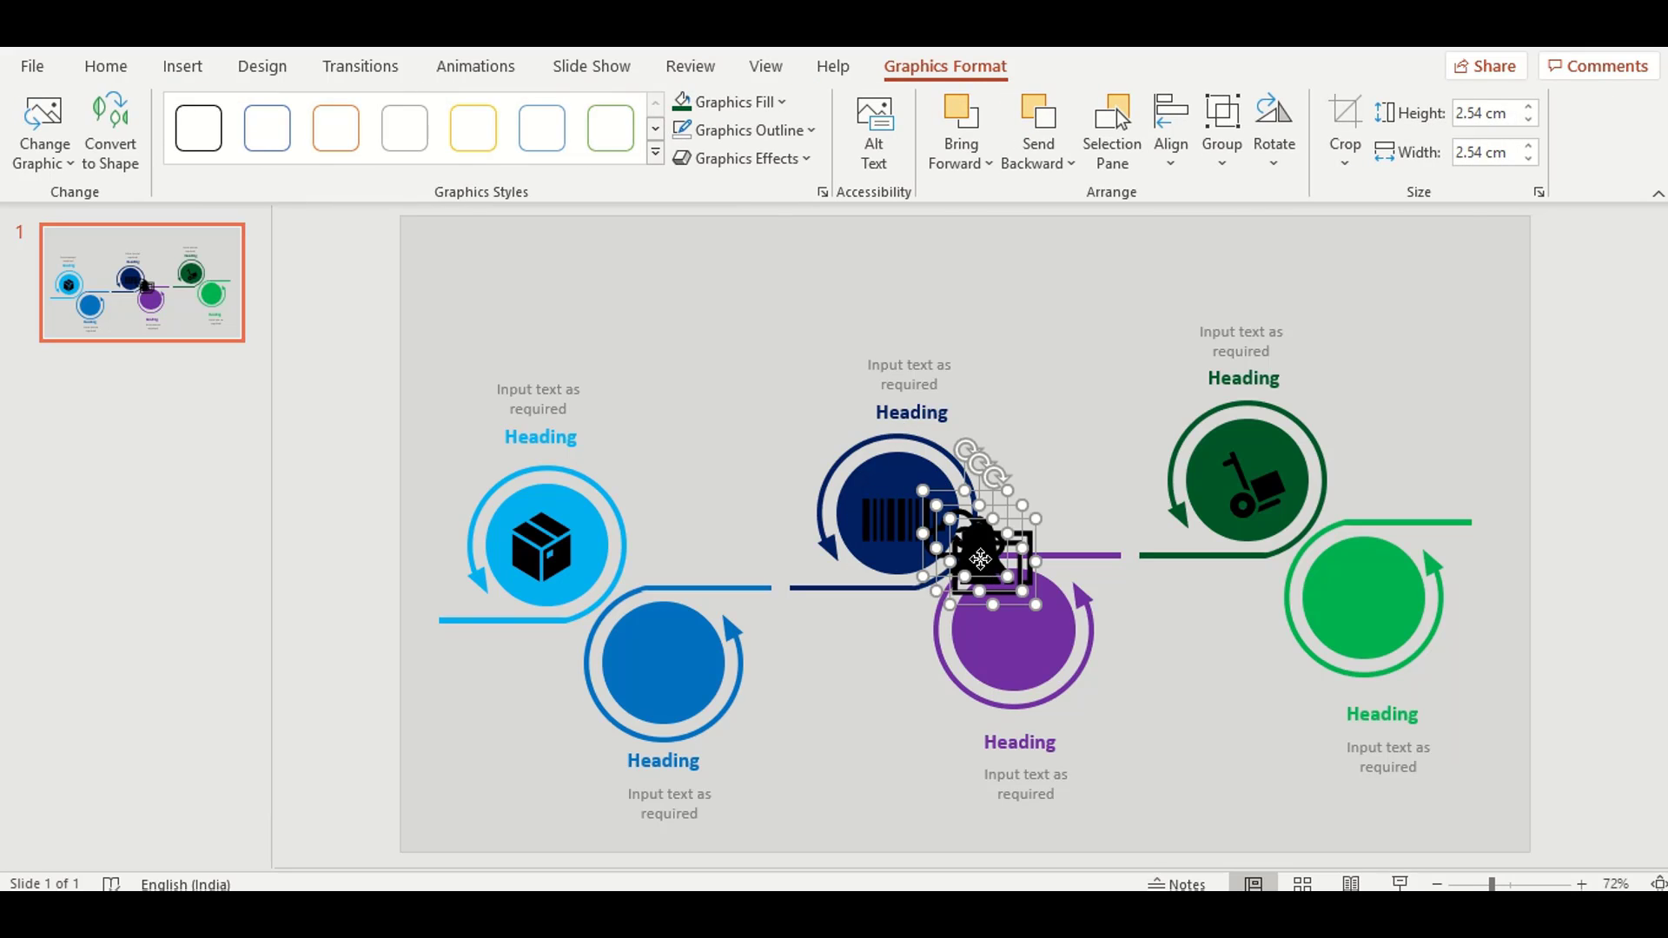
# Place the pictures in bright green, the bell in purple and the cloud-sync in blue.
pyautogui.moveTo(980, 558)
pyautogui.mouseDown()
pyautogui.moveTo(1228, 667)
pyautogui.moveTo(1385, 632)
pyautogui.mouseUp()
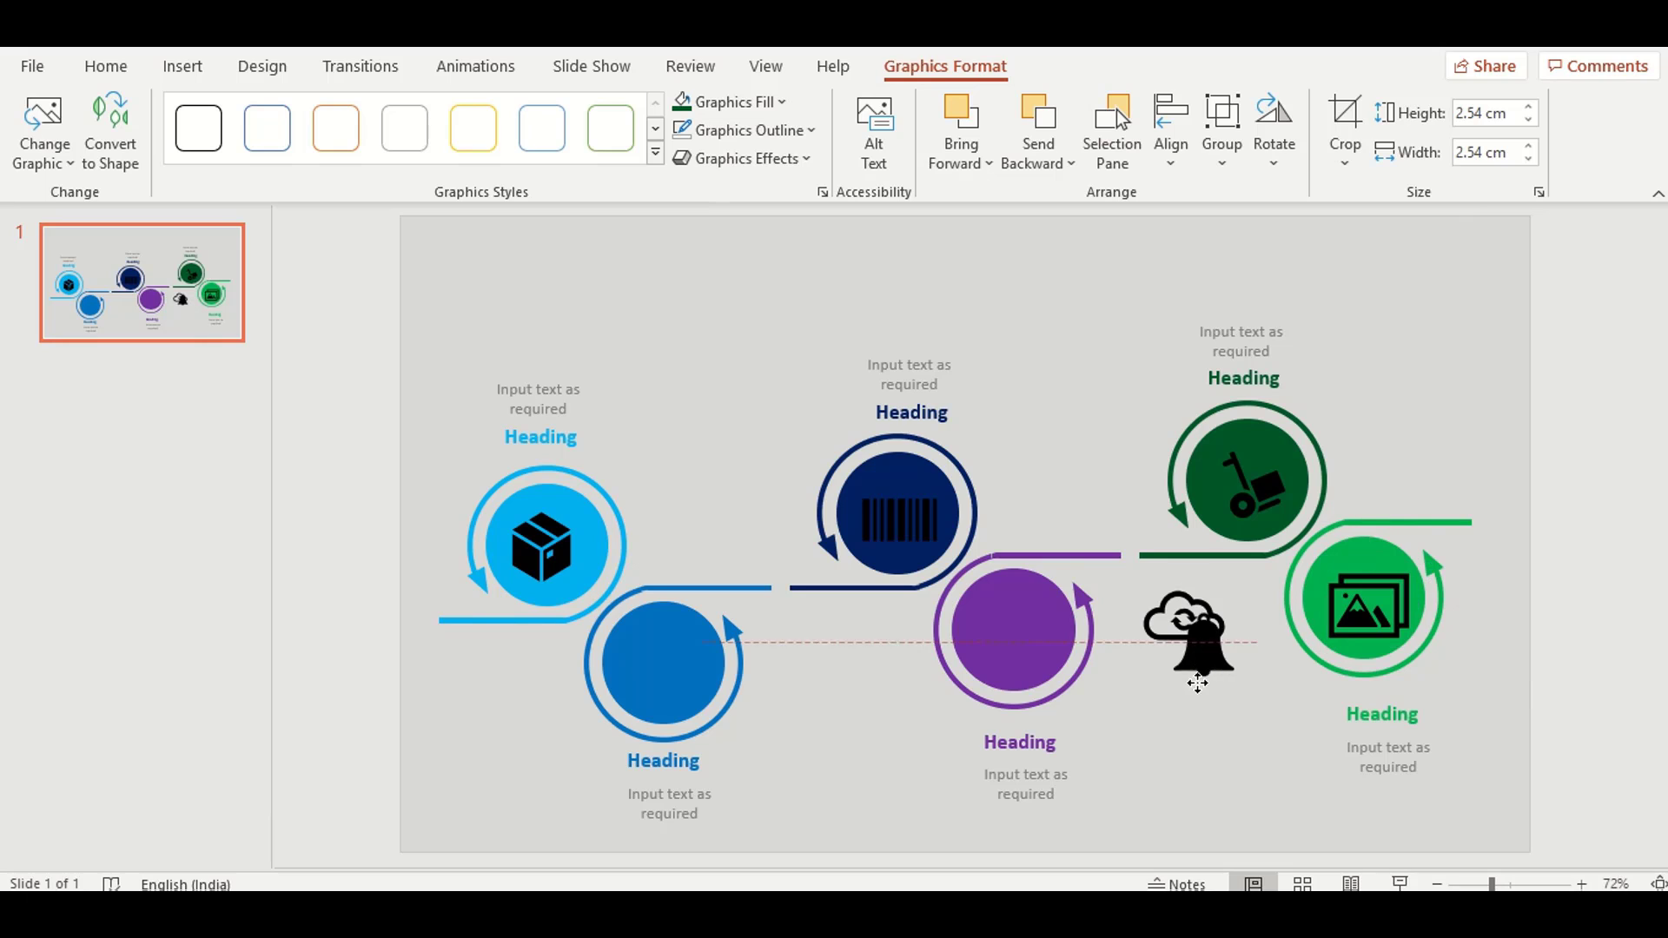
pyautogui.moveTo(1197, 683); pyautogui.dragTo(1006, 683)
pyautogui.moveTo(1165, 654)
pyautogui.mouseDown()
pyautogui.moveTo(750, 680)
pyautogui.moveTo(663, 664)
pyautogui.mouseUp()
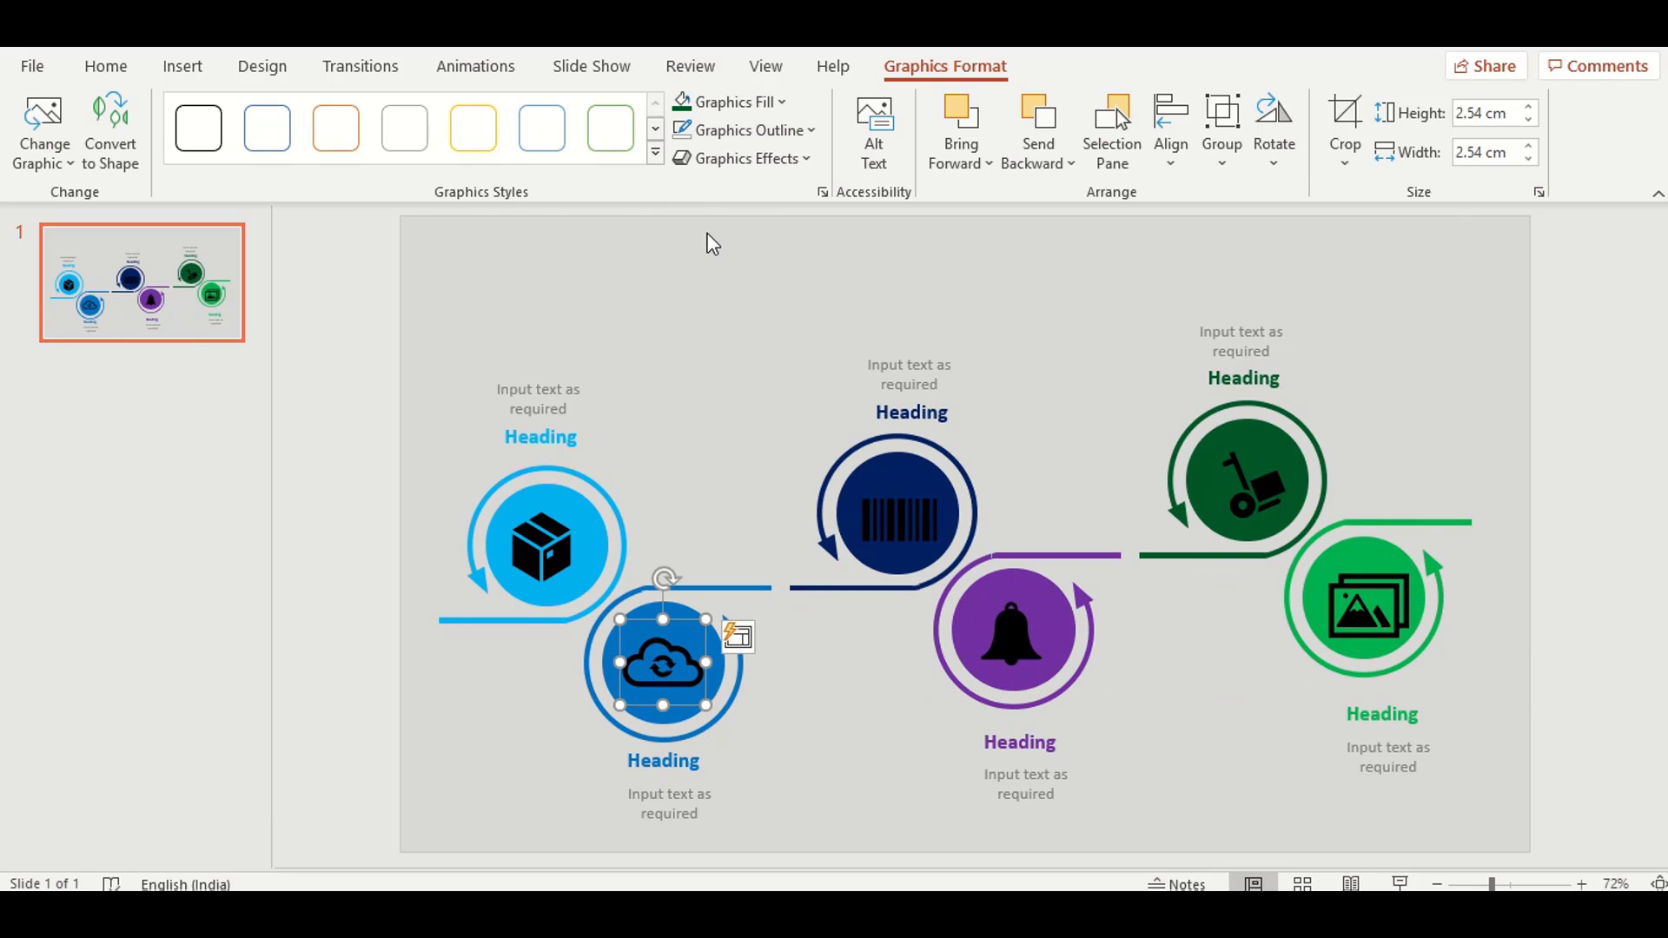
pyautogui.click(729, 101)
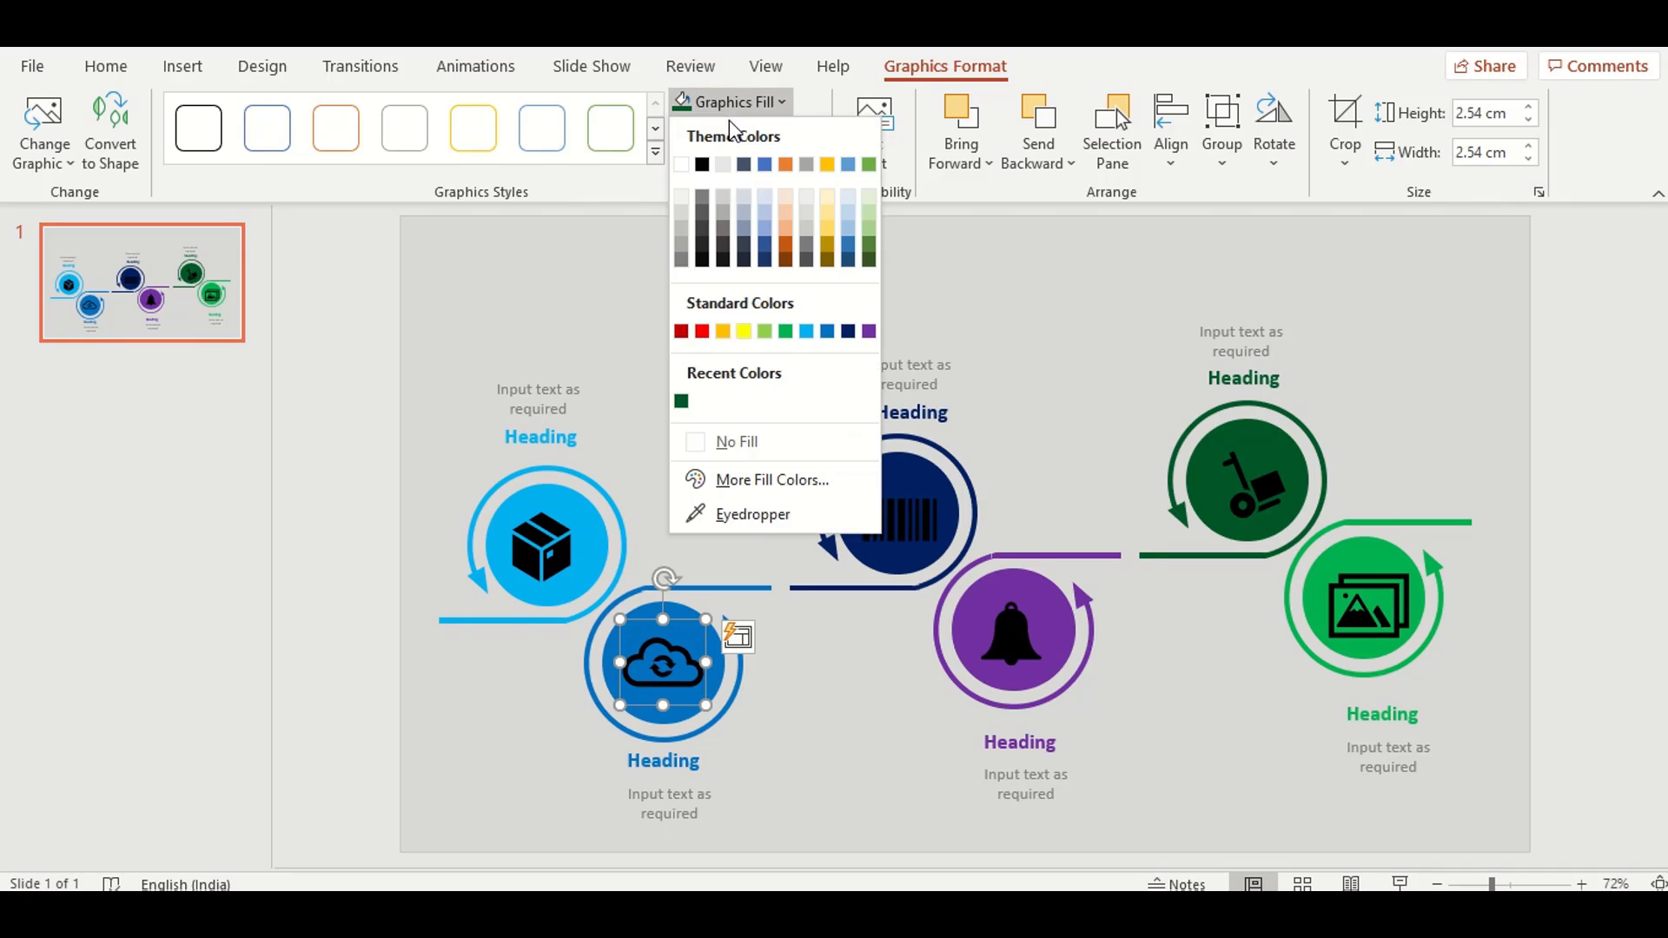
# Set the fill of all six icons to white: cloud, box, barcode, bell, trolley, picture.
pyautogui.click(681, 164)
pyautogui.moveTo(558, 522); pyautogui.dragTo(544, 538)
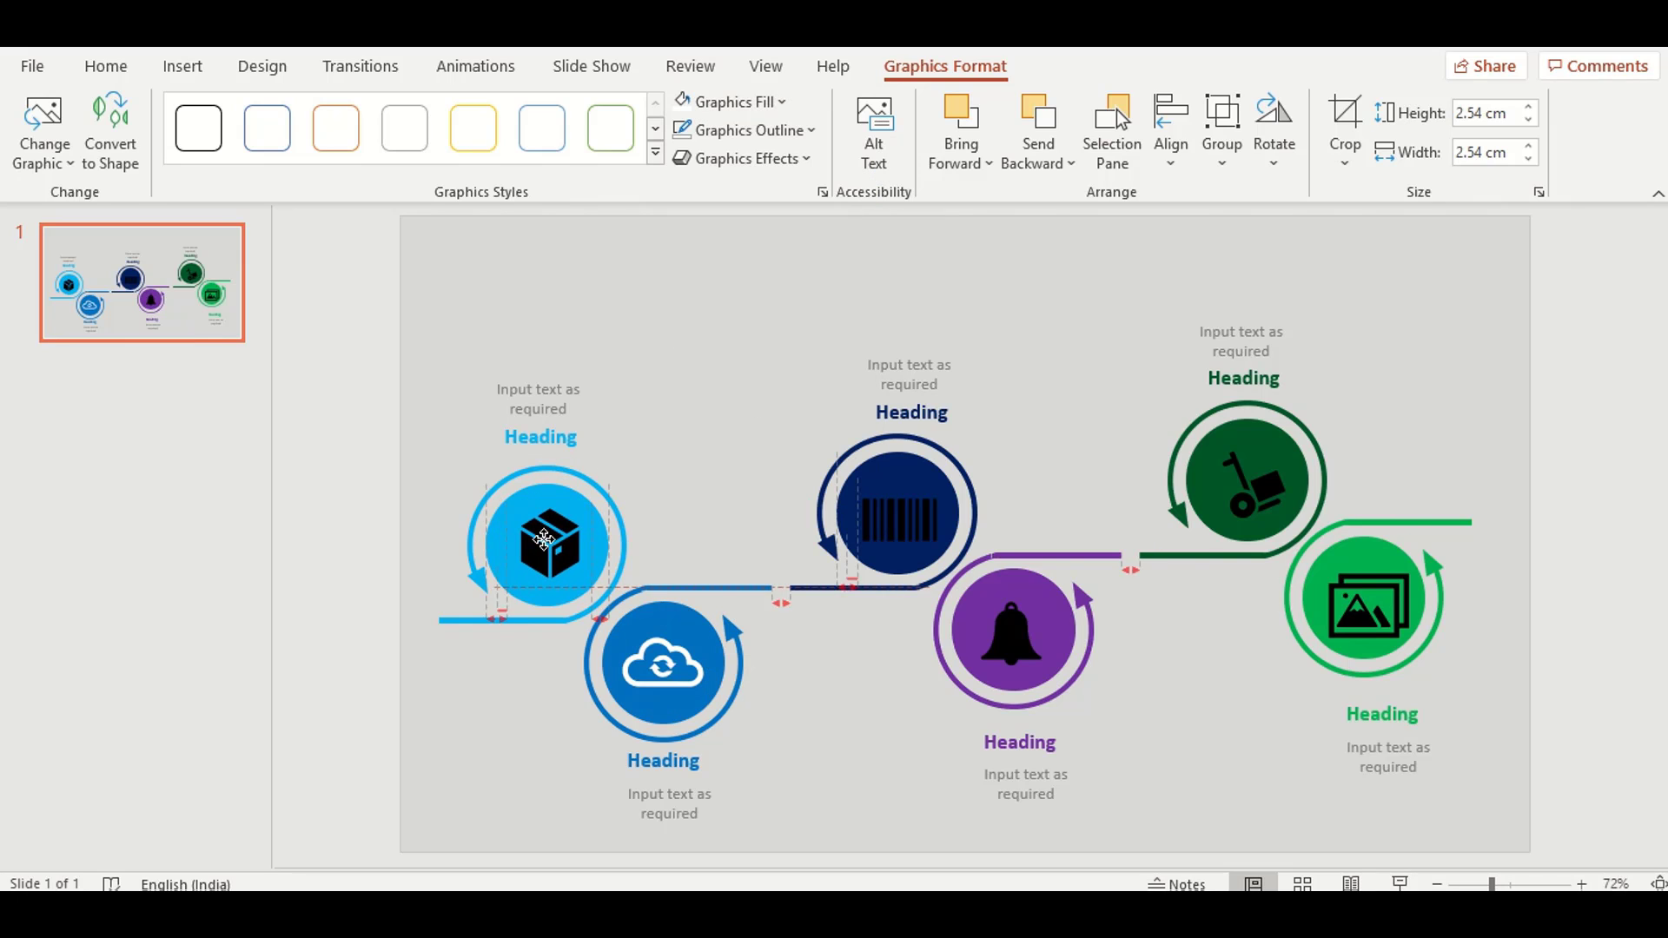
pyautogui.click(683, 101)
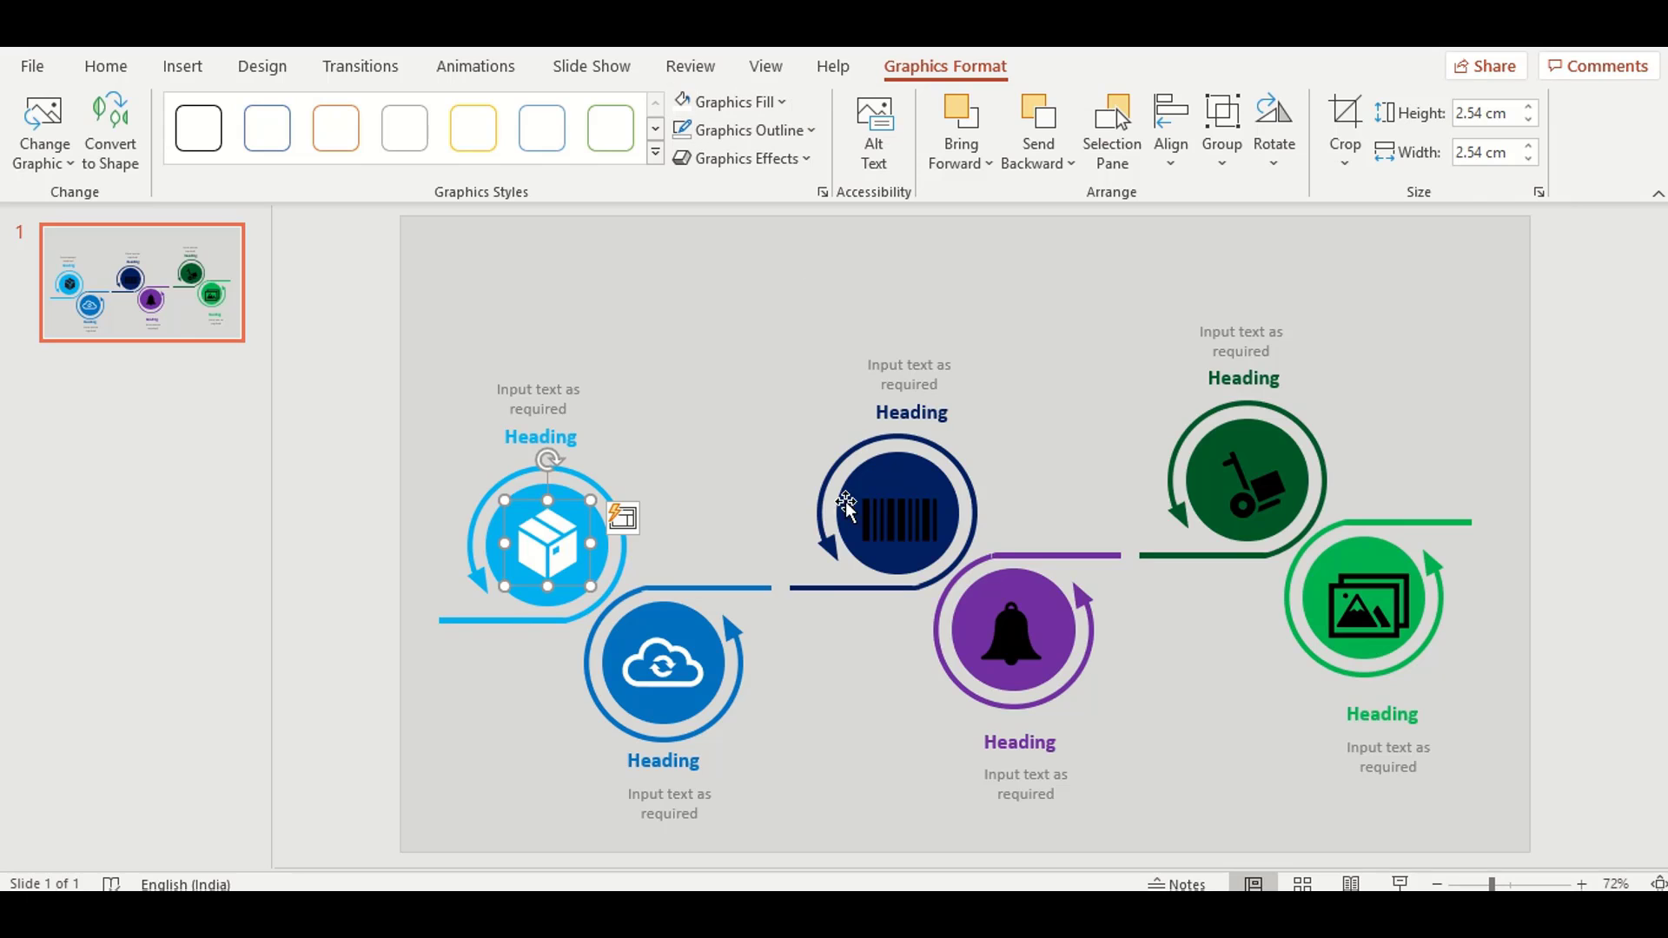
pyautogui.click(846, 504)
pyautogui.click(683, 101)
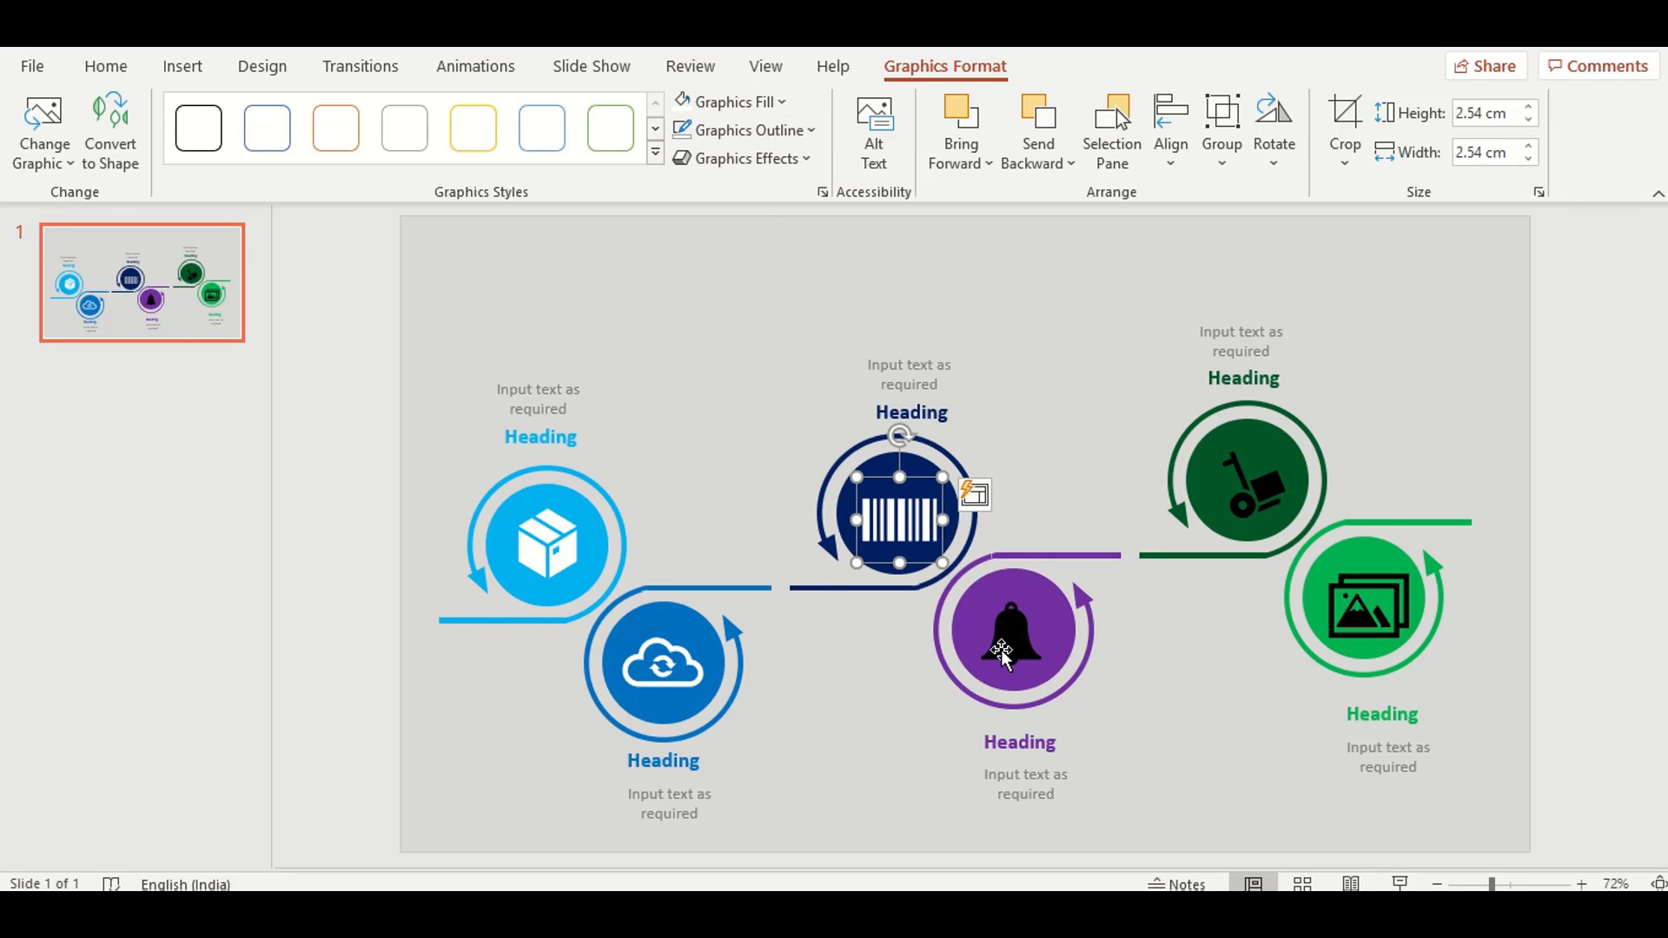
pyautogui.click(1002, 654)
pyautogui.click(683, 102)
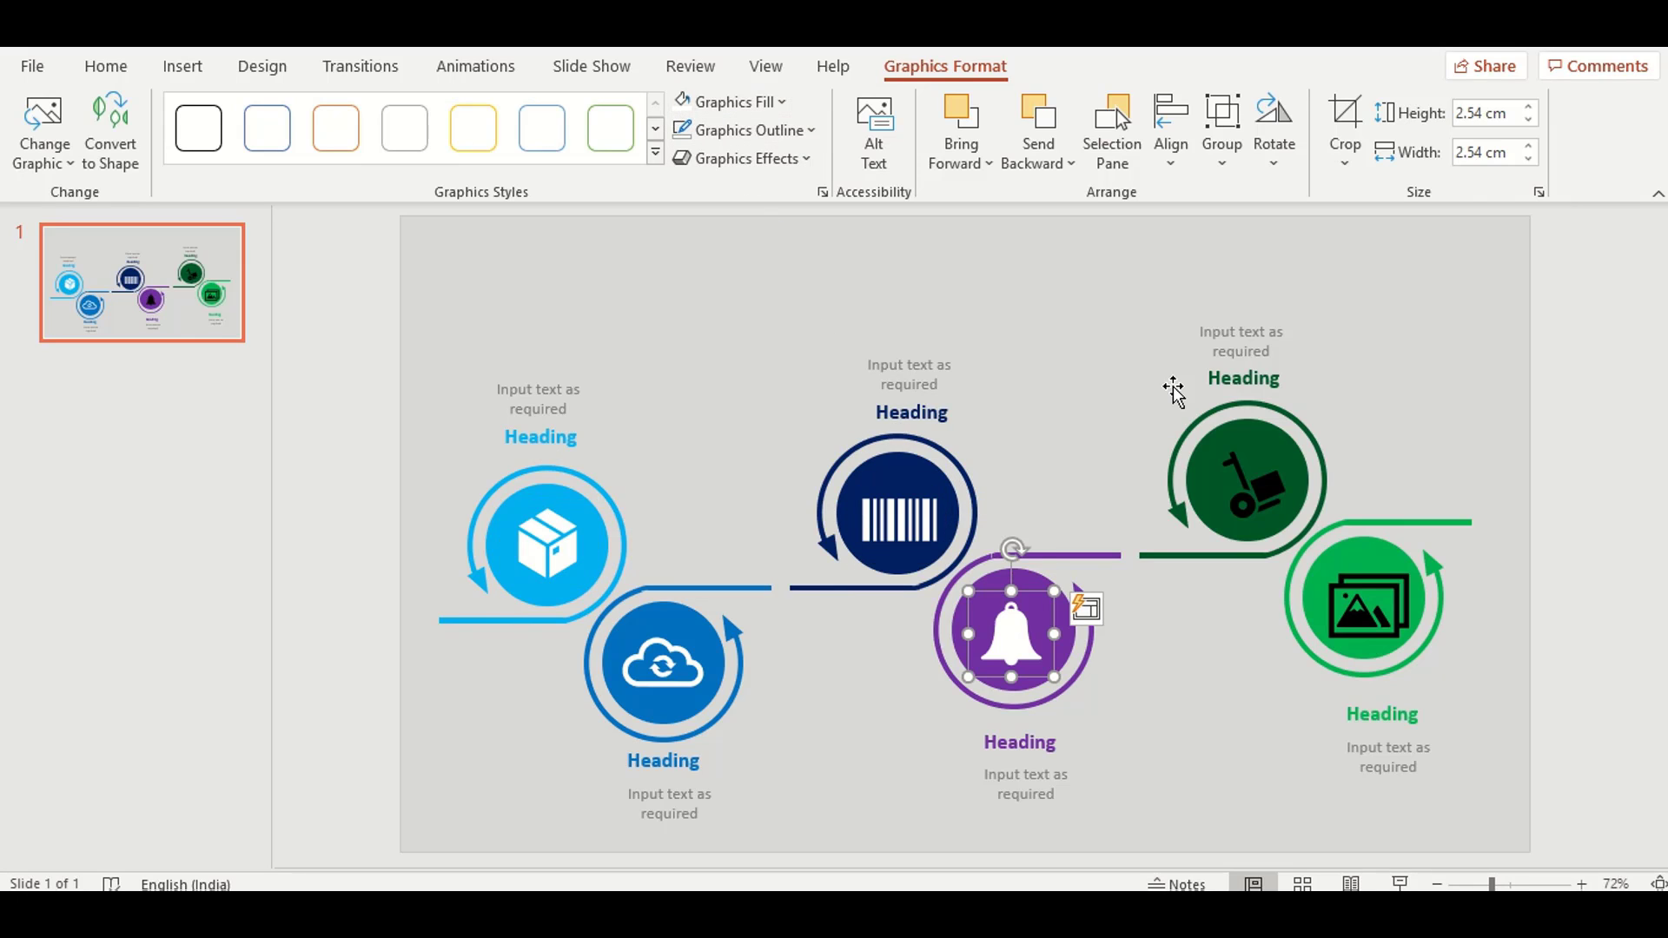
pyautogui.click(1242, 474)
pyautogui.click(683, 102)
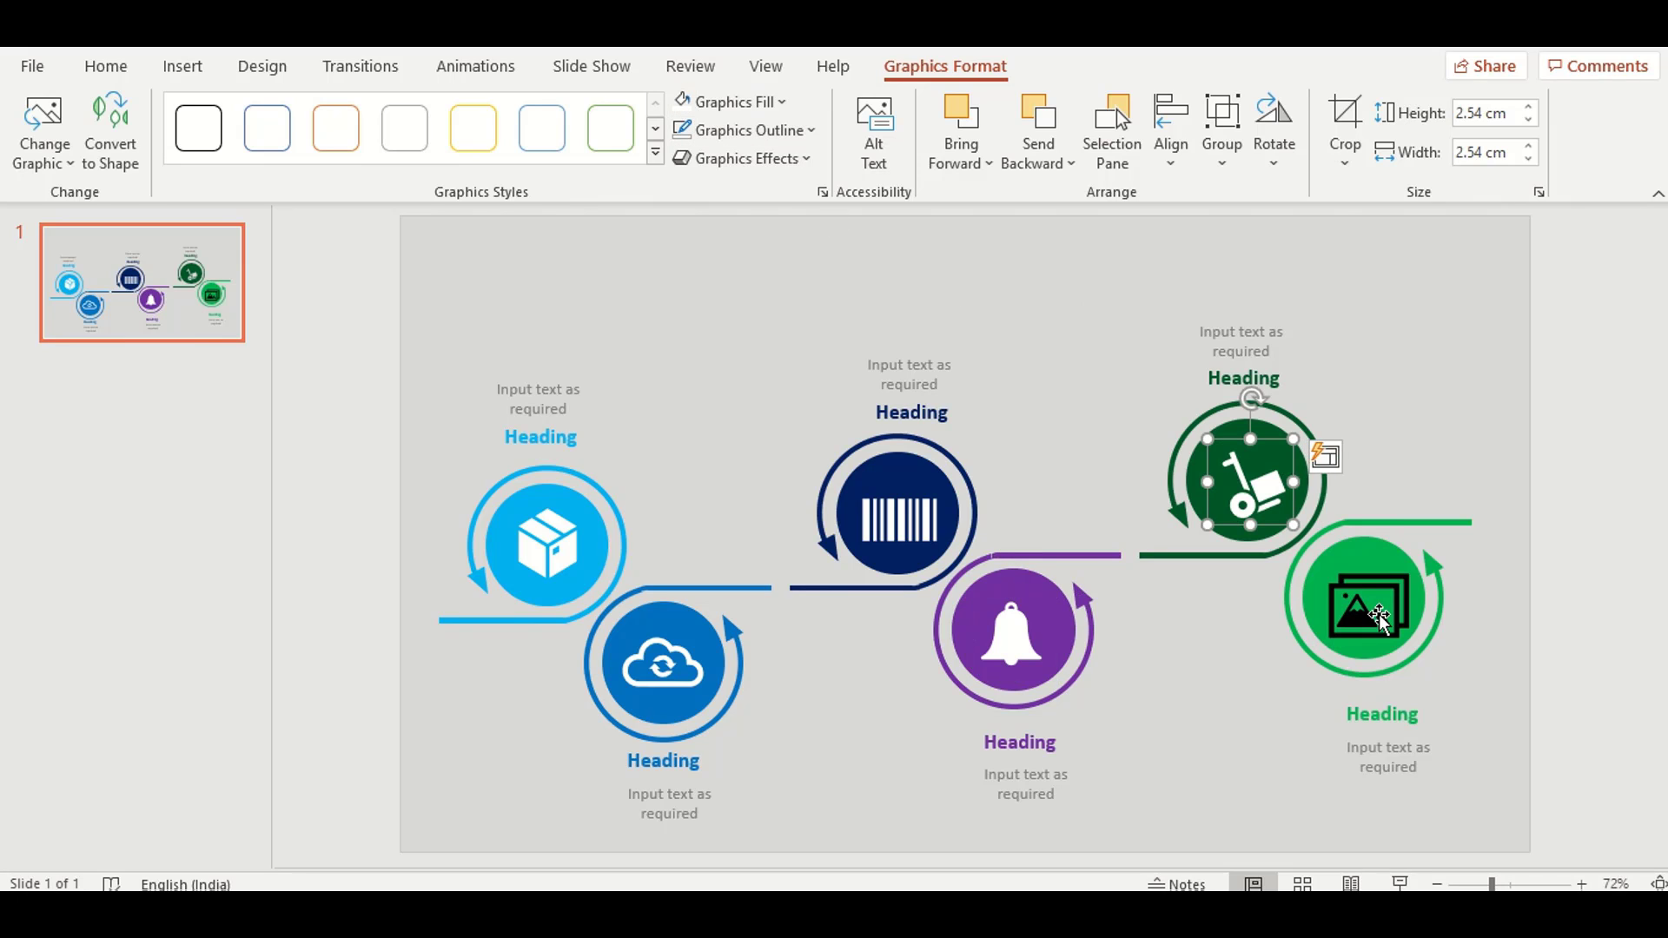
pyautogui.click(1380, 616)
pyautogui.click(683, 101)
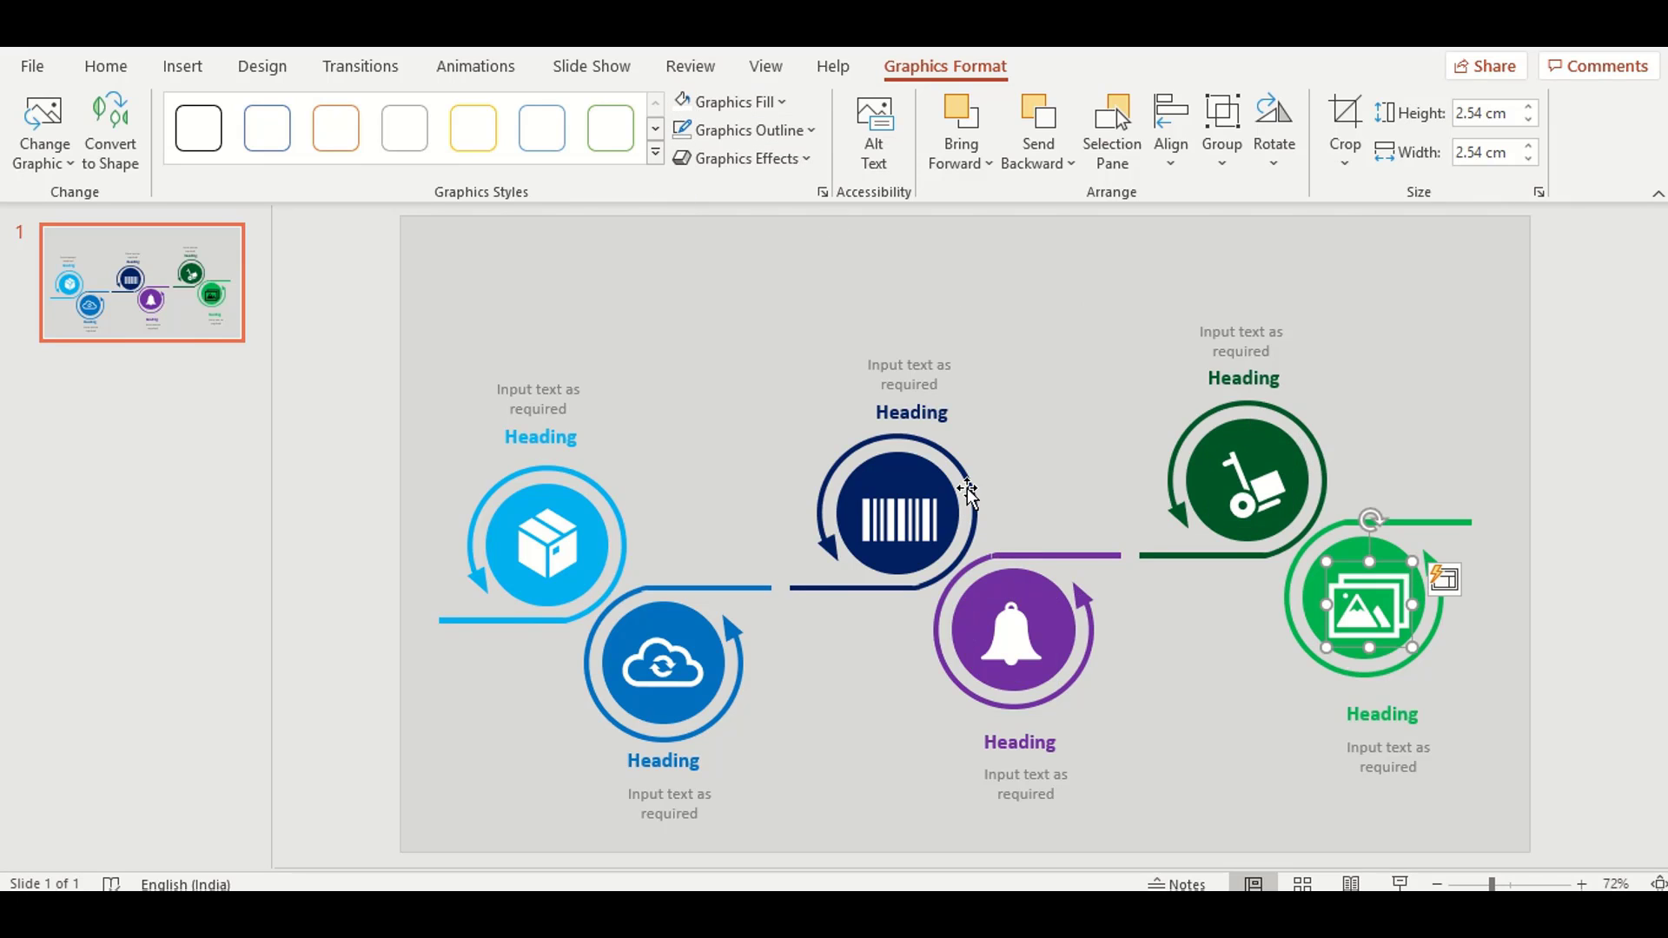
pyautogui.click(1375, 407)
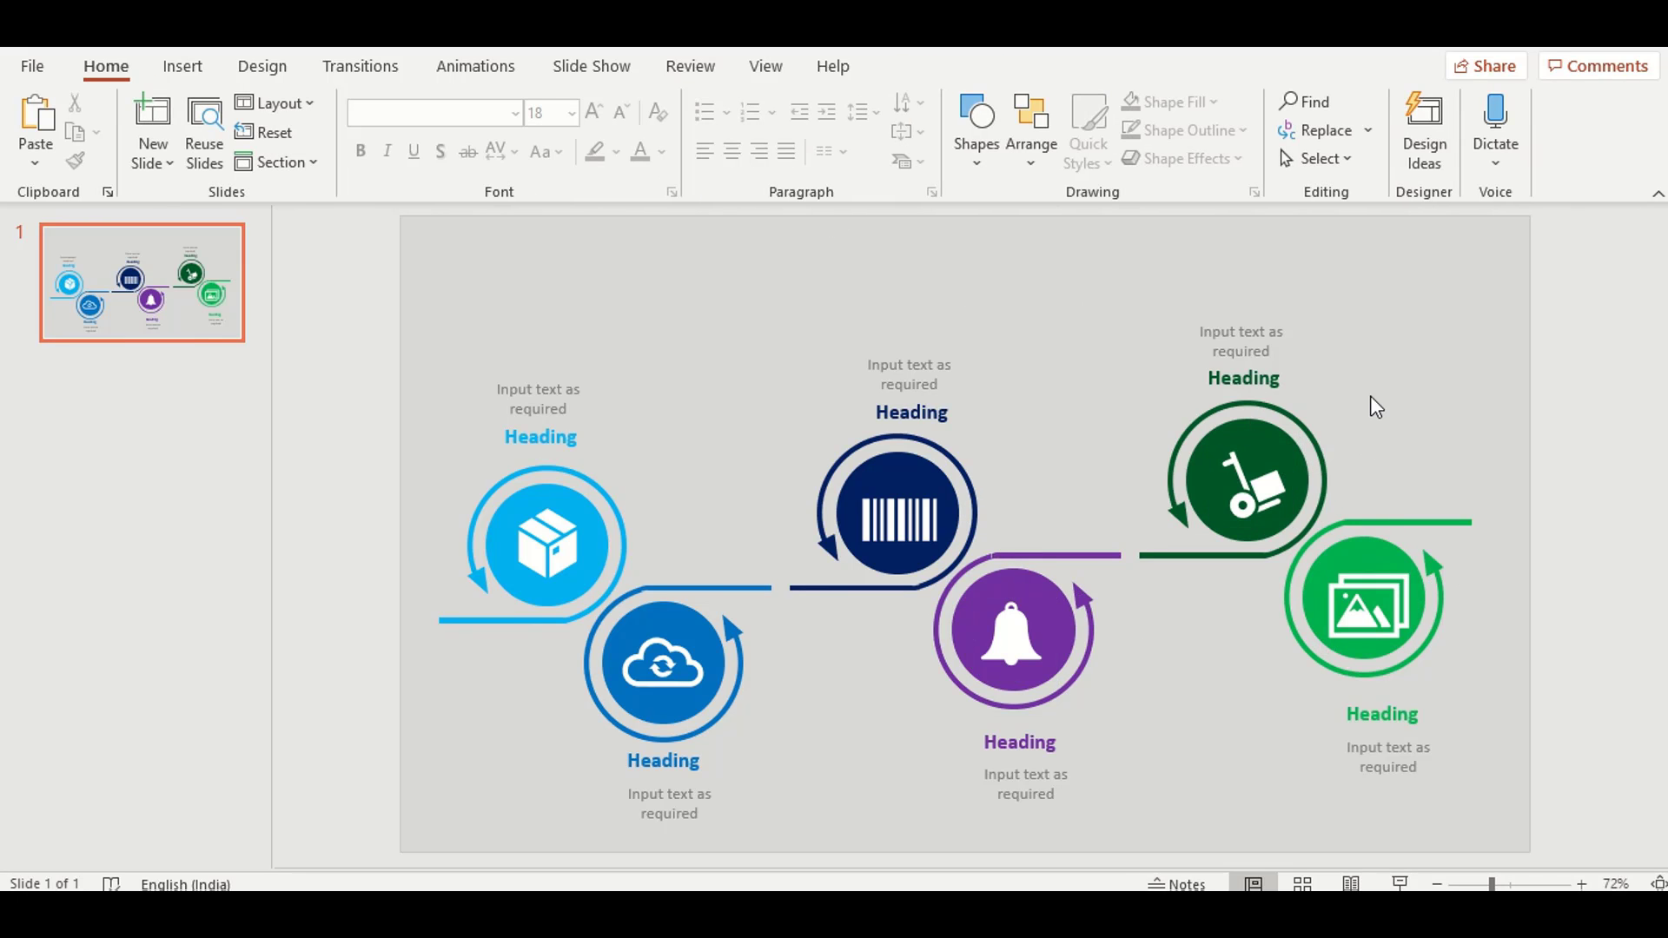
# Resize and centre the box, cloud-sync and barcode icons inside their circles.
pyautogui.click(539, 563)
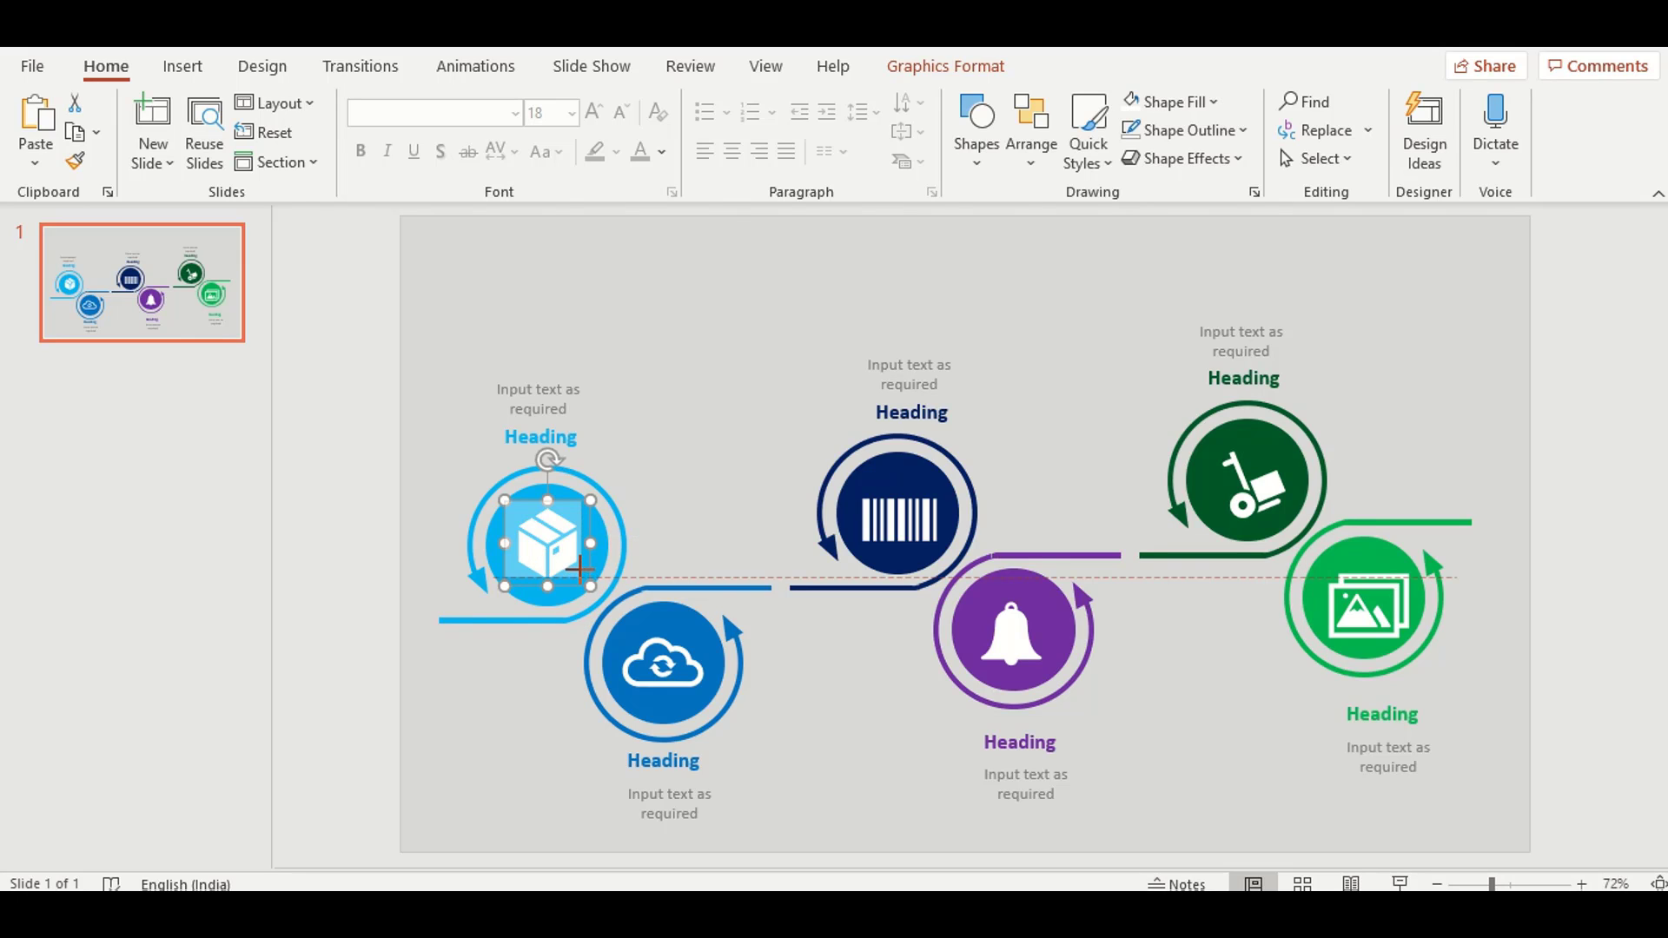
pyautogui.moveTo(586, 580); pyautogui.dragTo(579, 574)
pyautogui.click(543, 544)
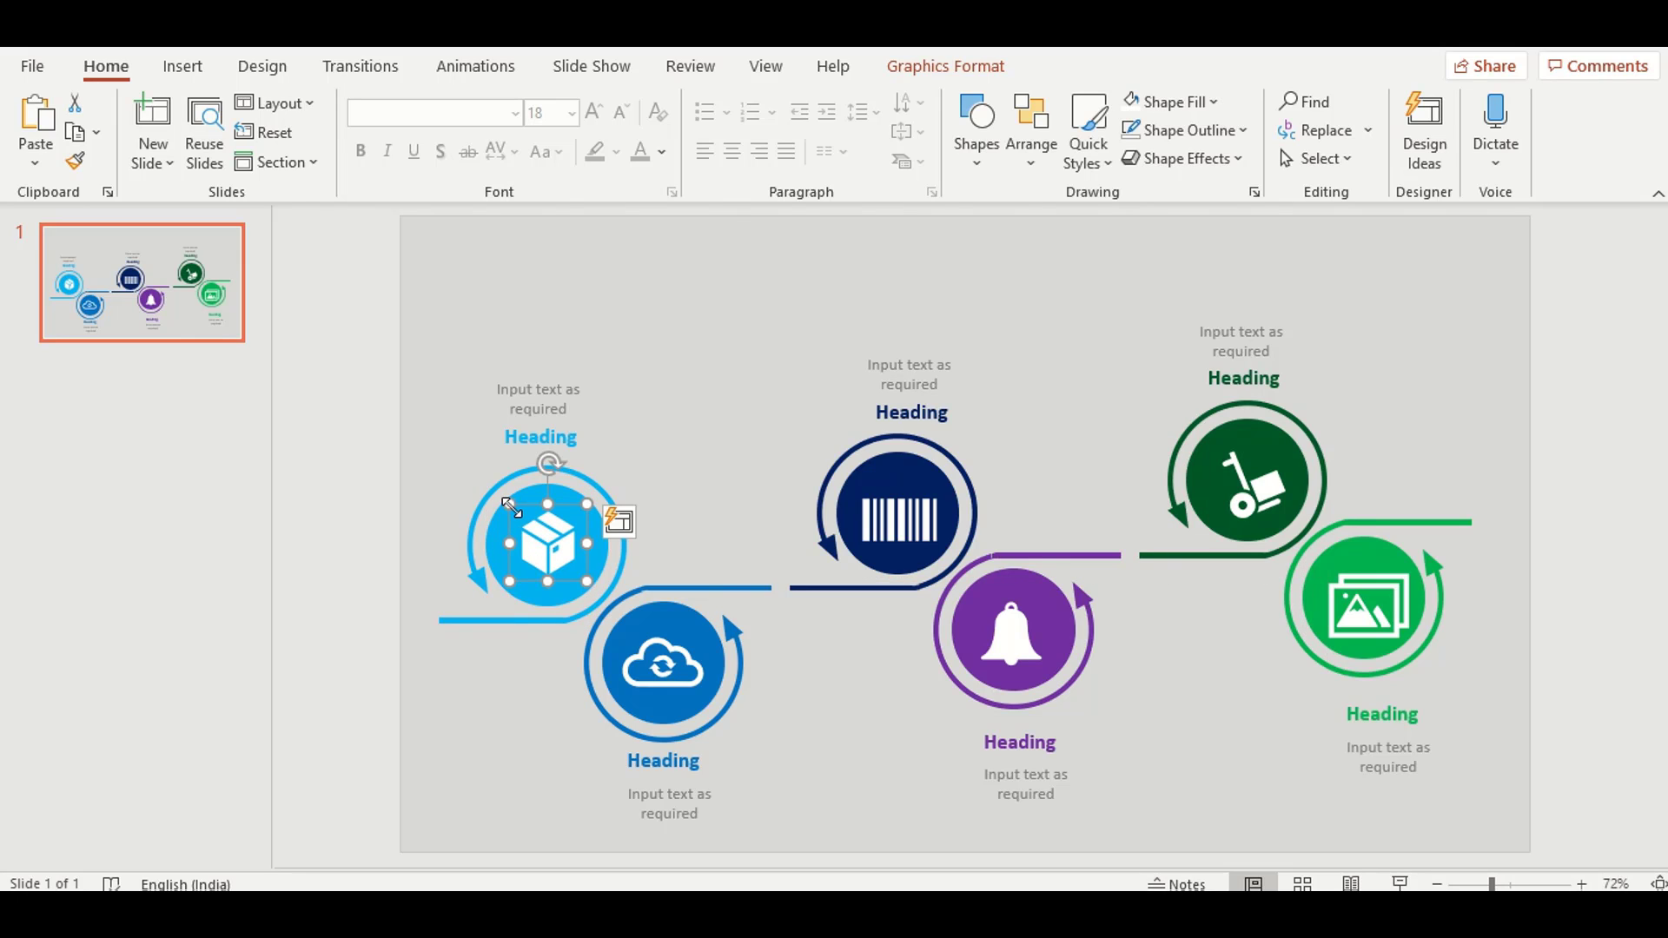
pyautogui.moveTo(510, 504); pyautogui.dragTo(518, 512)
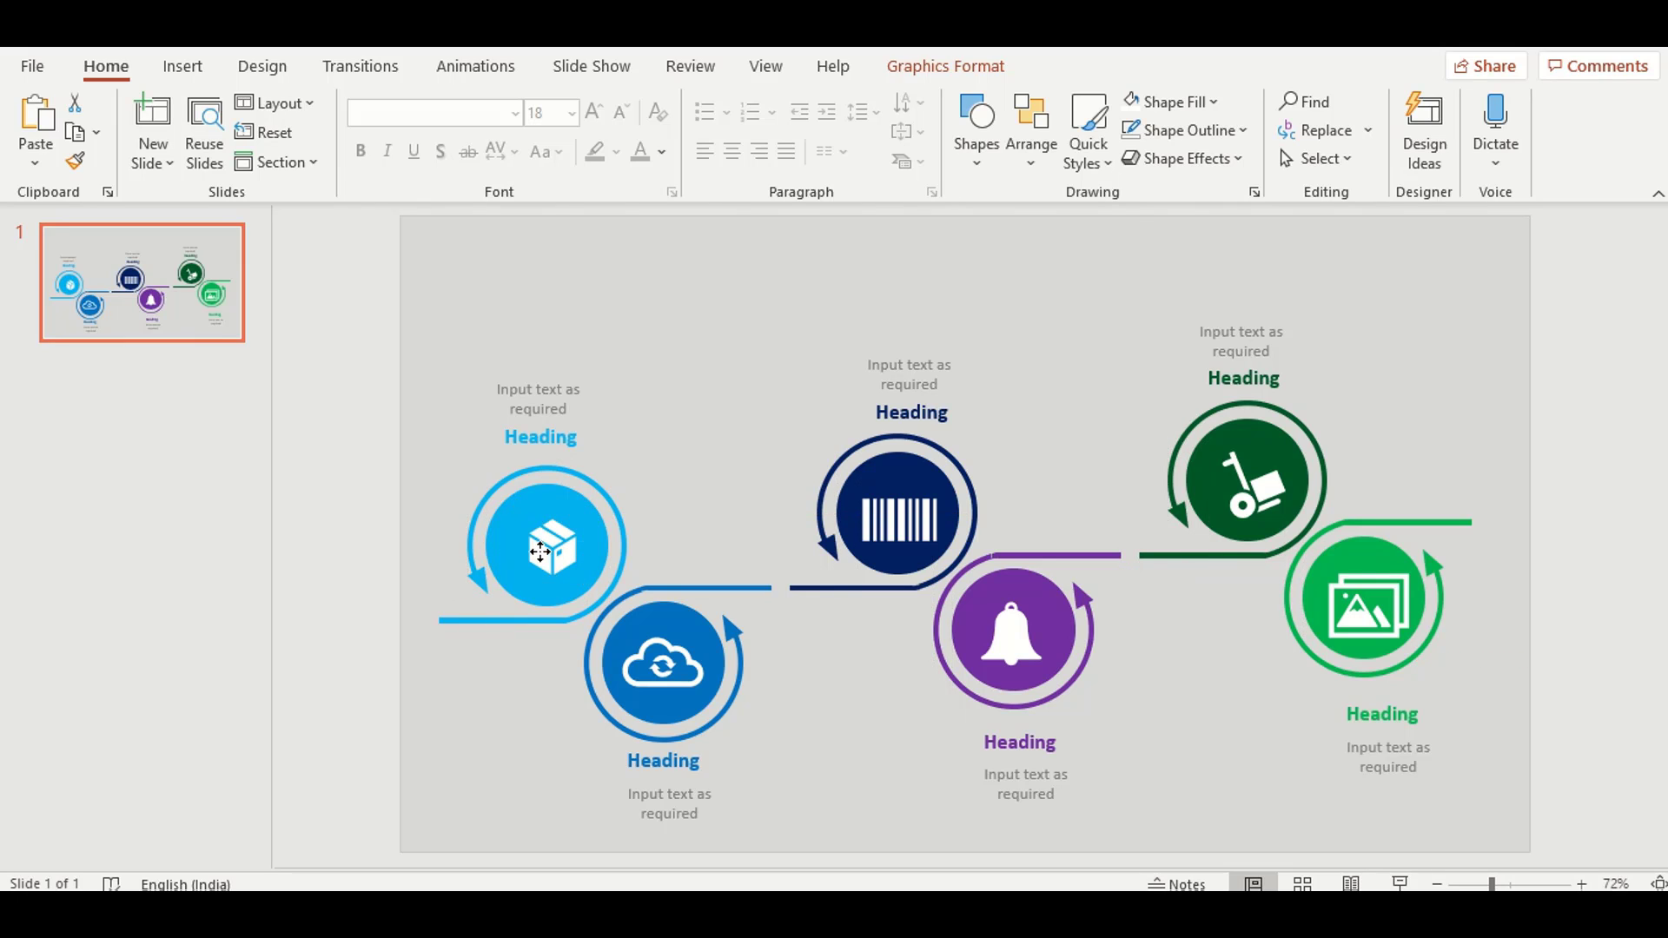
pyautogui.click(695, 686)
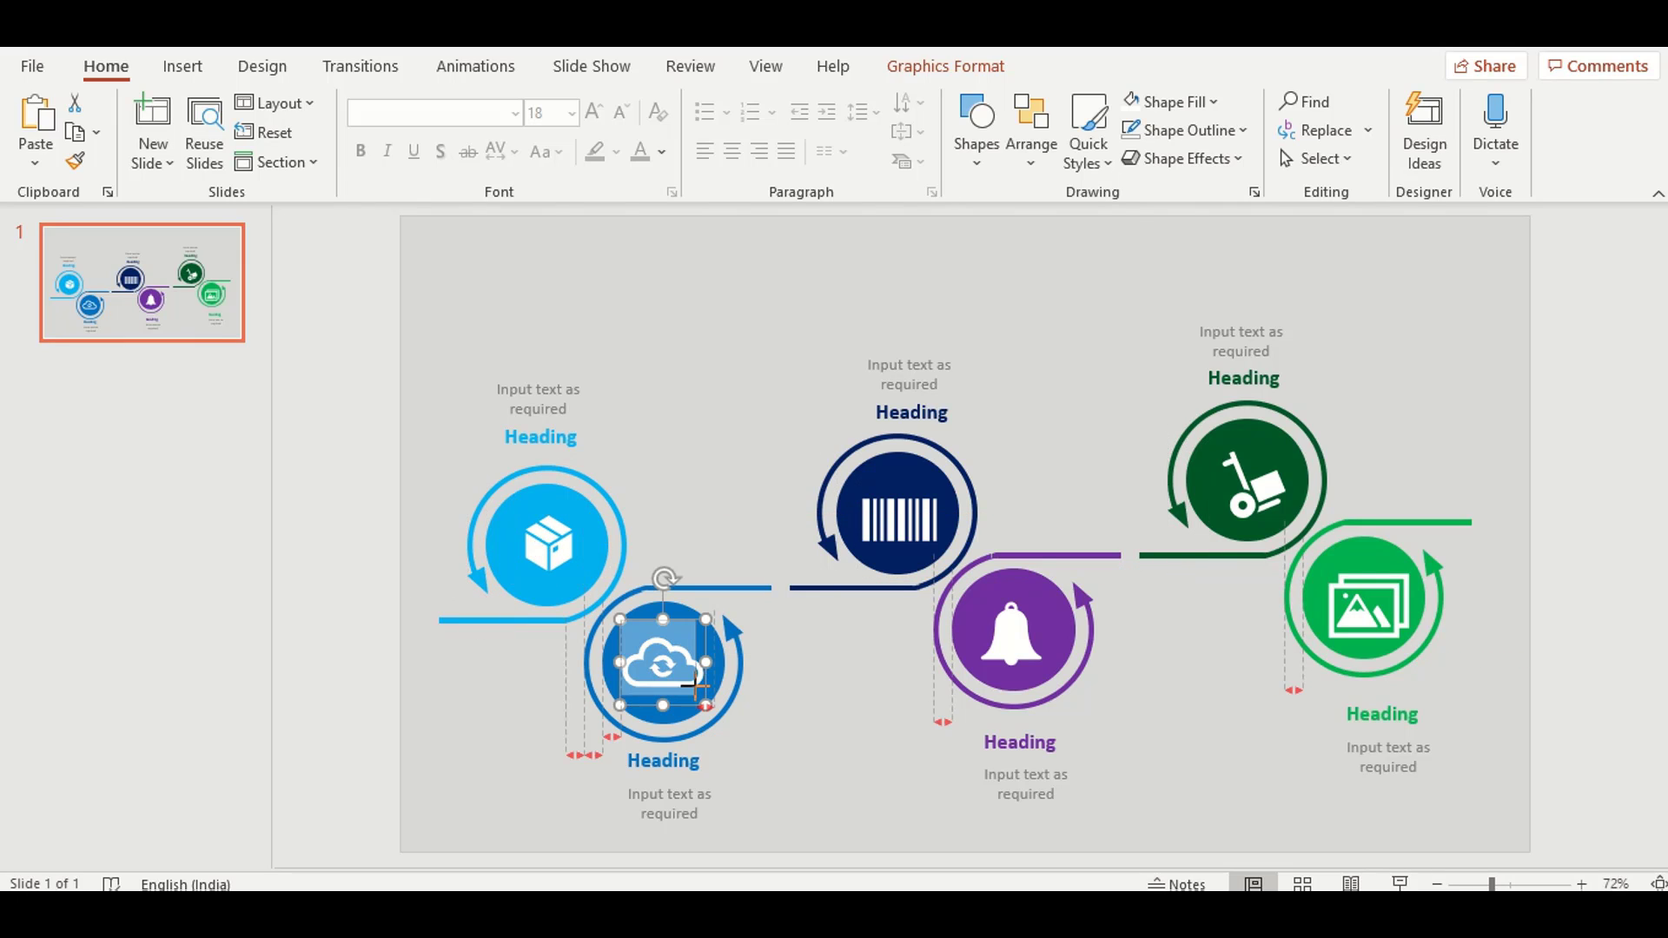
pyautogui.moveTo(695, 686); pyautogui.dragTo(663, 672)
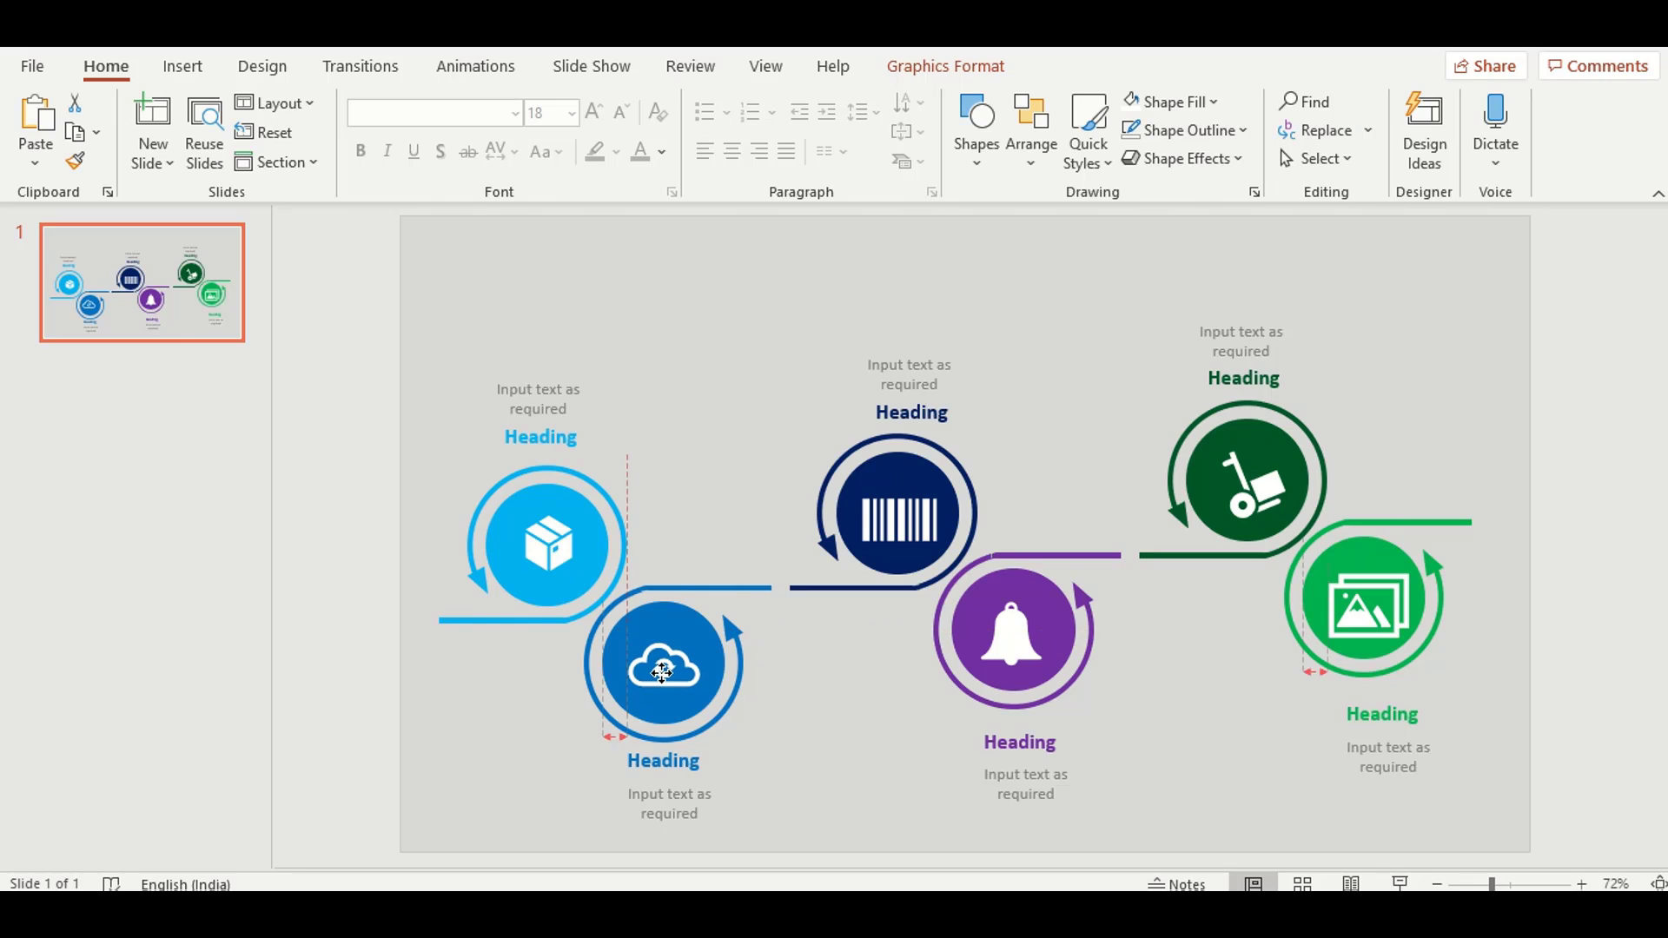
pyautogui.click(938, 558)
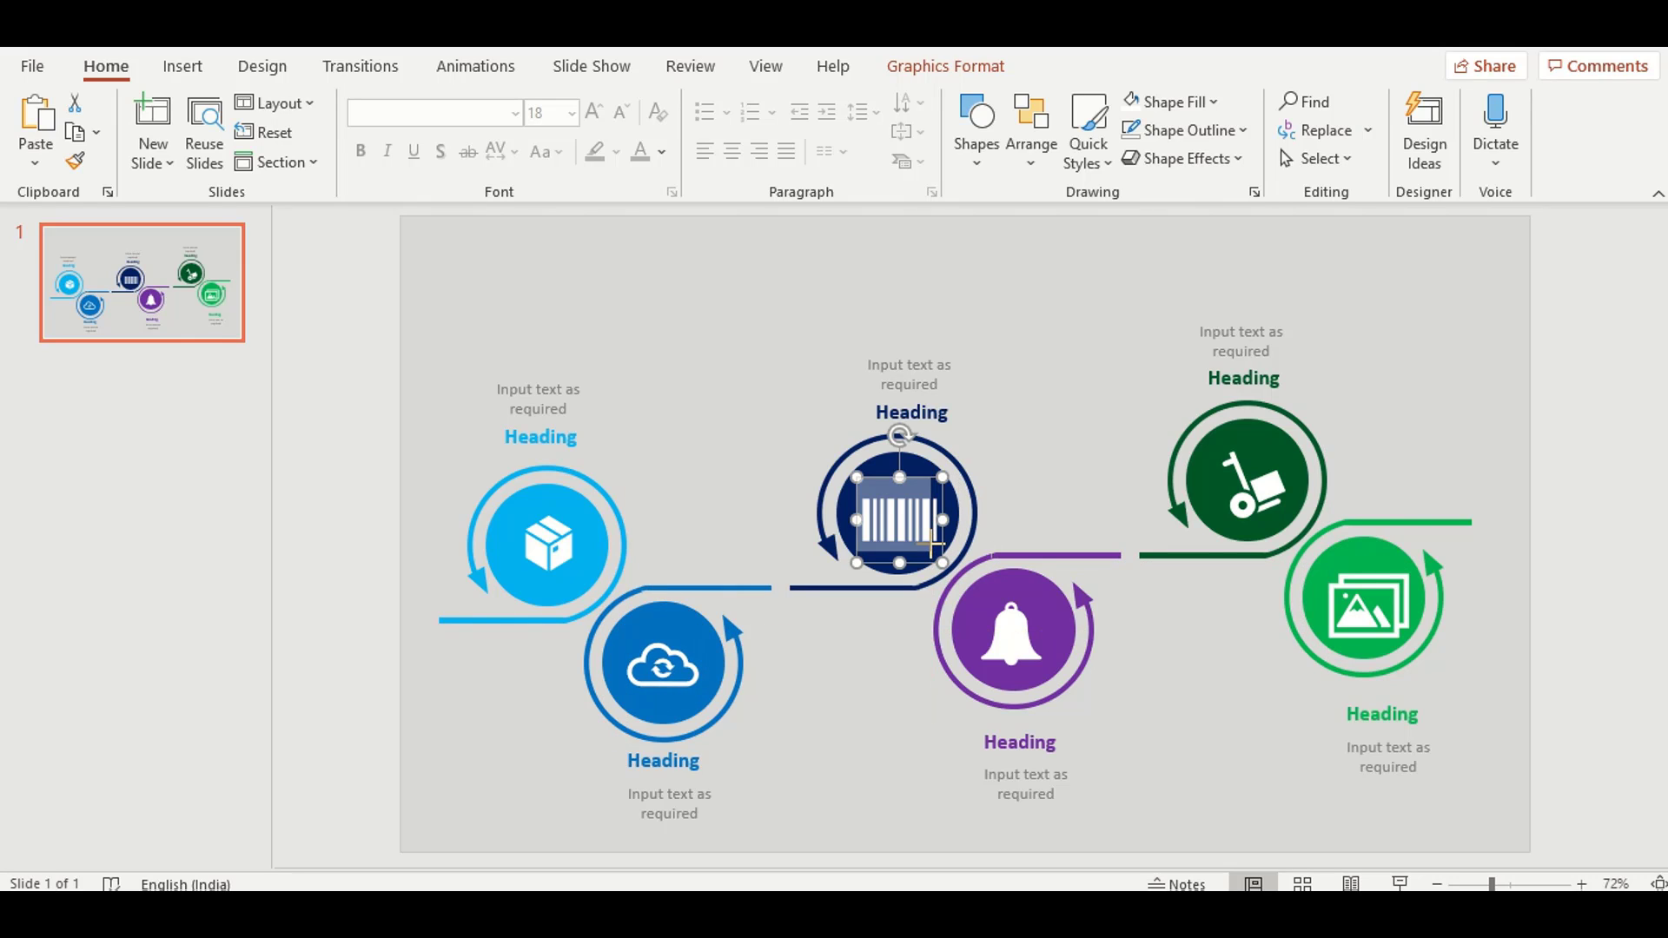
pyautogui.moveTo(885, 522); pyautogui.dragTo(888, 519)
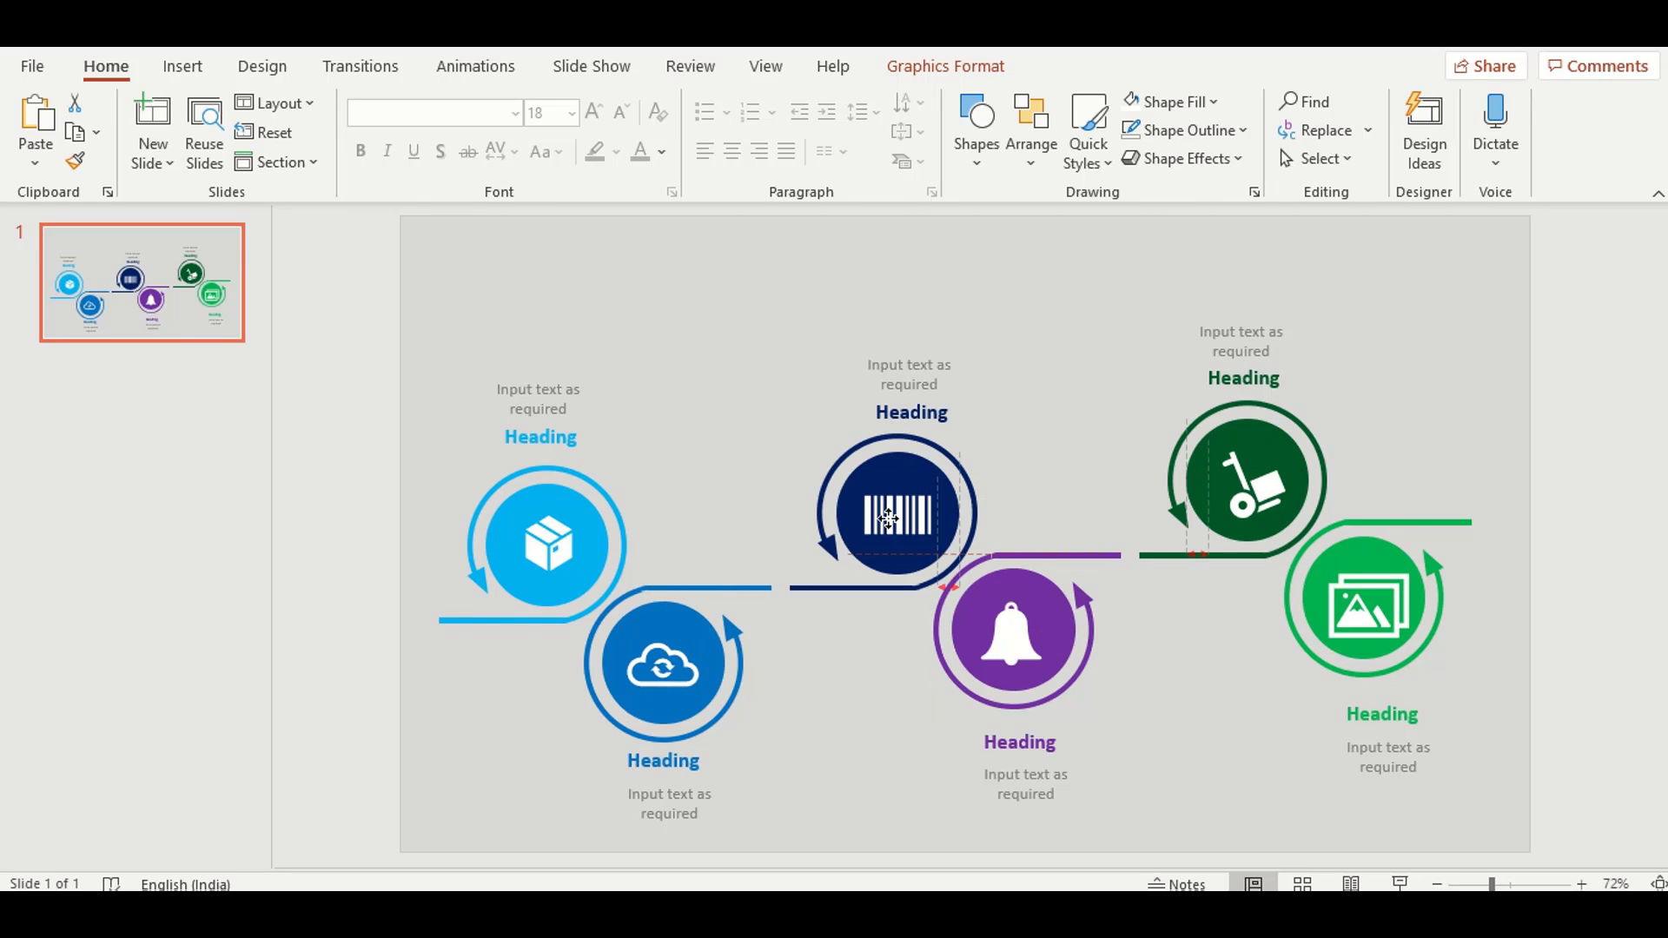
# Resize and centre the bell, trolley and picture icons inside their circles.
pyautogui.click(1010, 643)
pyautogui.moveTo(1054, 677); pyautogui.dragTo(1042, 659)
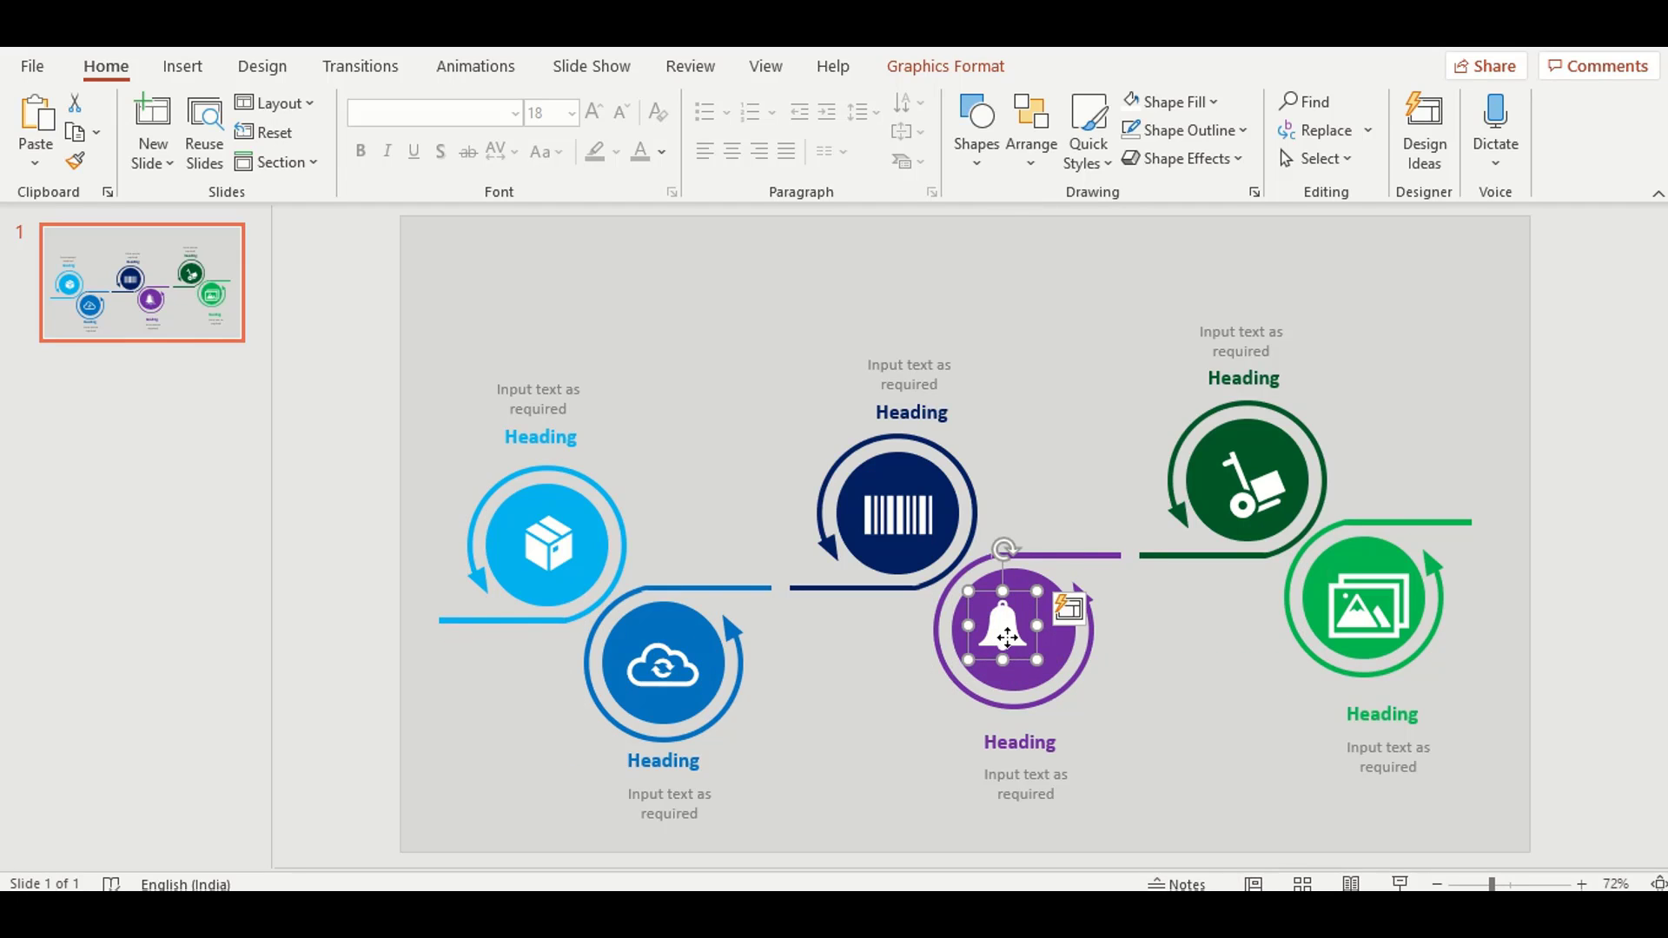
pyautogui.click(1269, 504)
pyautogui.moveTo(1268, 504); pyautogui.dragTo(1242, 480)
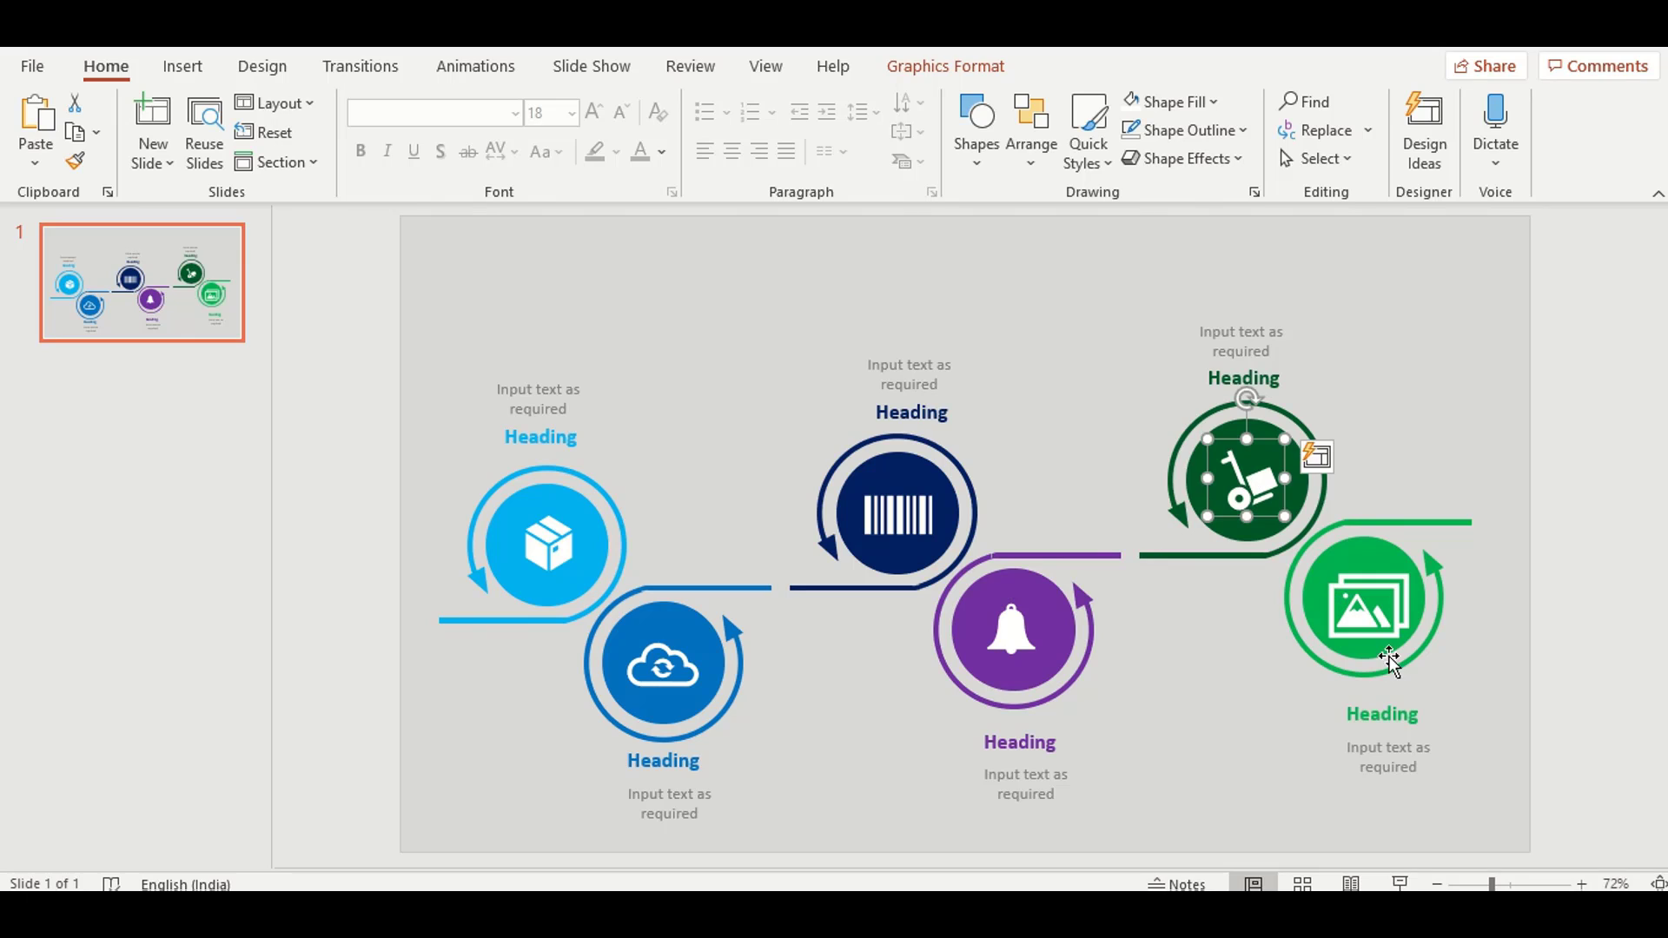
pyautogui.moveTo(1406, 643); pyautogui.dragTo(1368, 612)
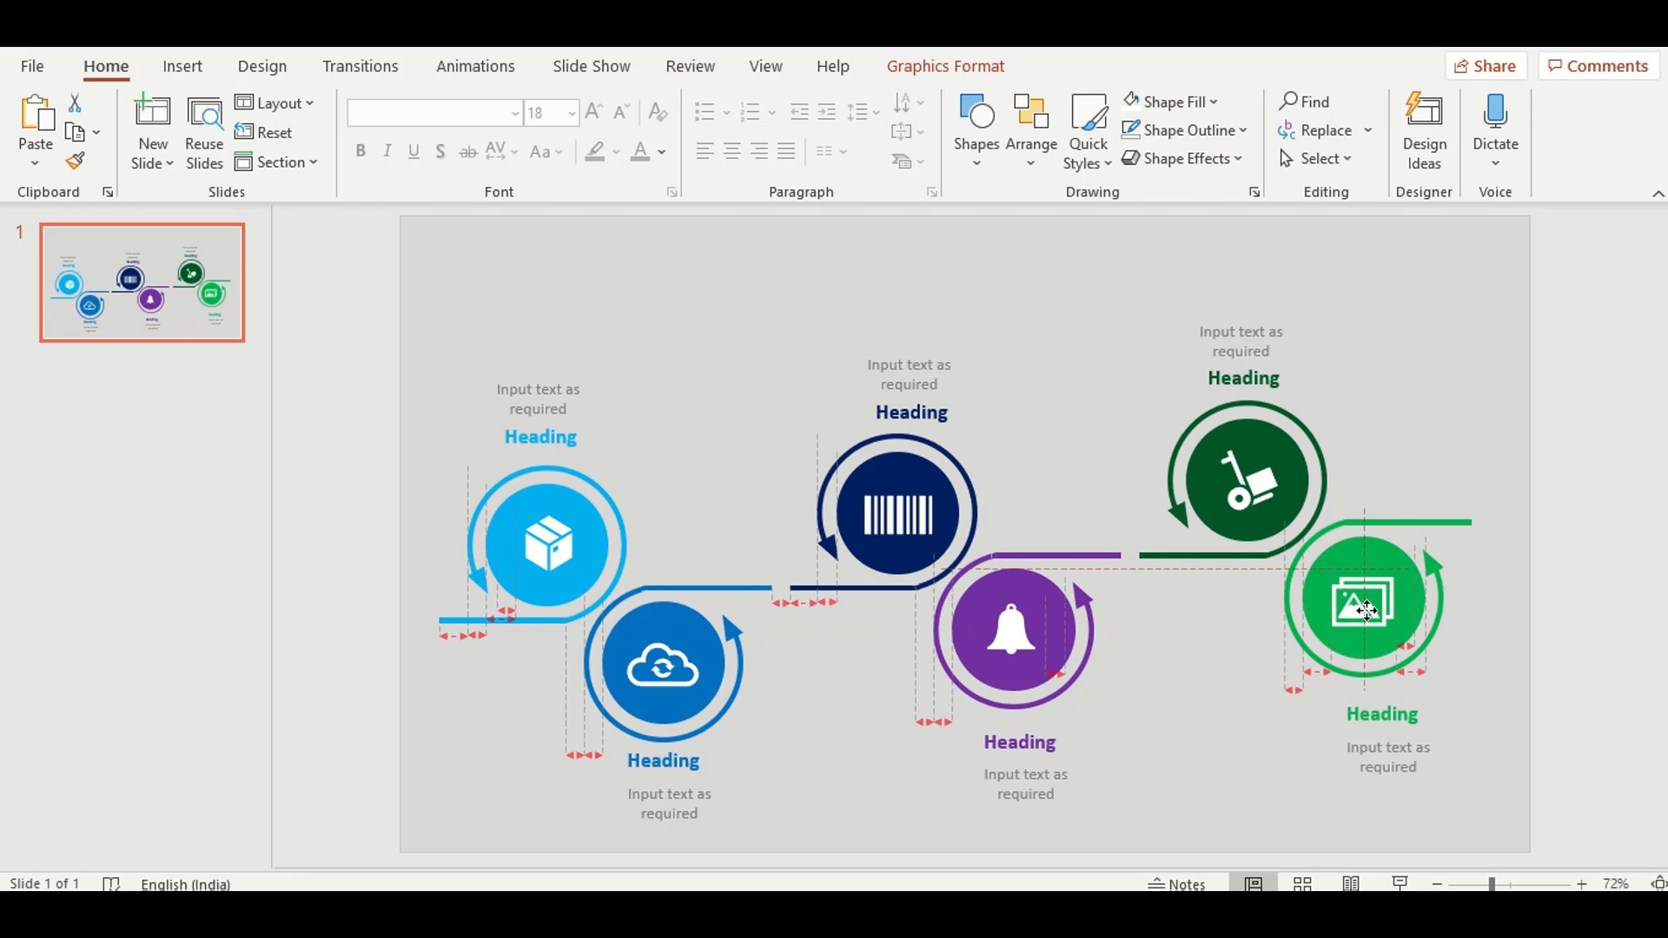
pyautogui.click(1445, 400)
pyautogui.click(182, 67)
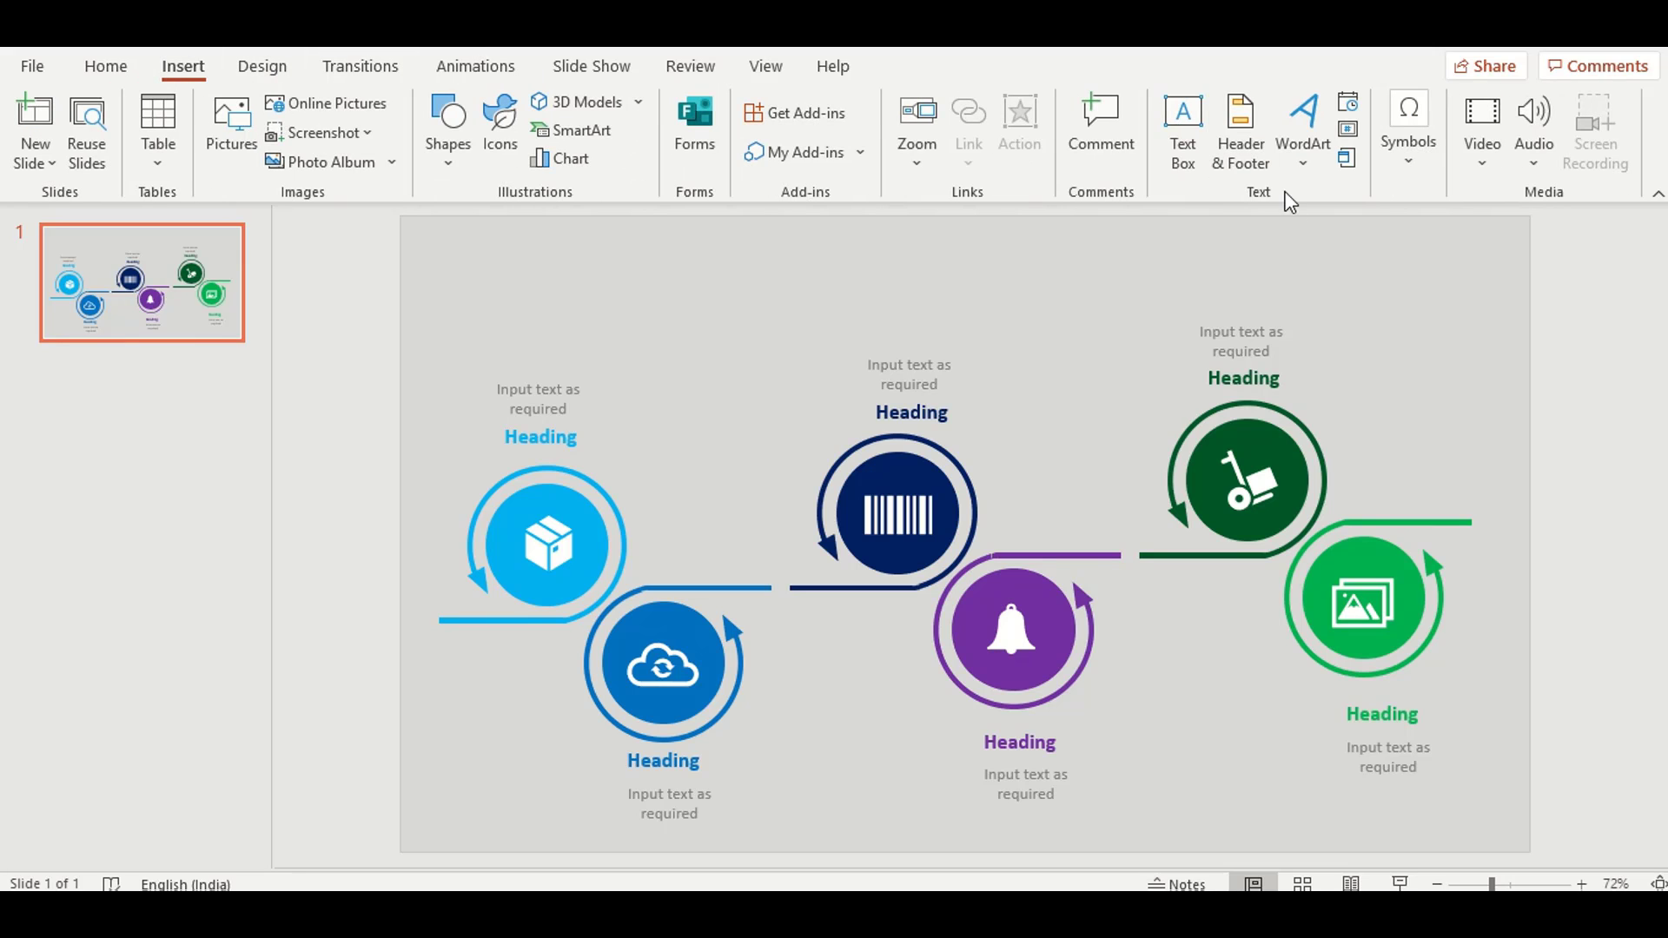
# Add a centred 'PowerPoint Infographics' text box across the top of the slide.
pyautogui.click(1182, 139)
pyautogui.moveTo(626, 242); pyautogui.dragTo(1244, 298)
pyautogui.write('Powe')
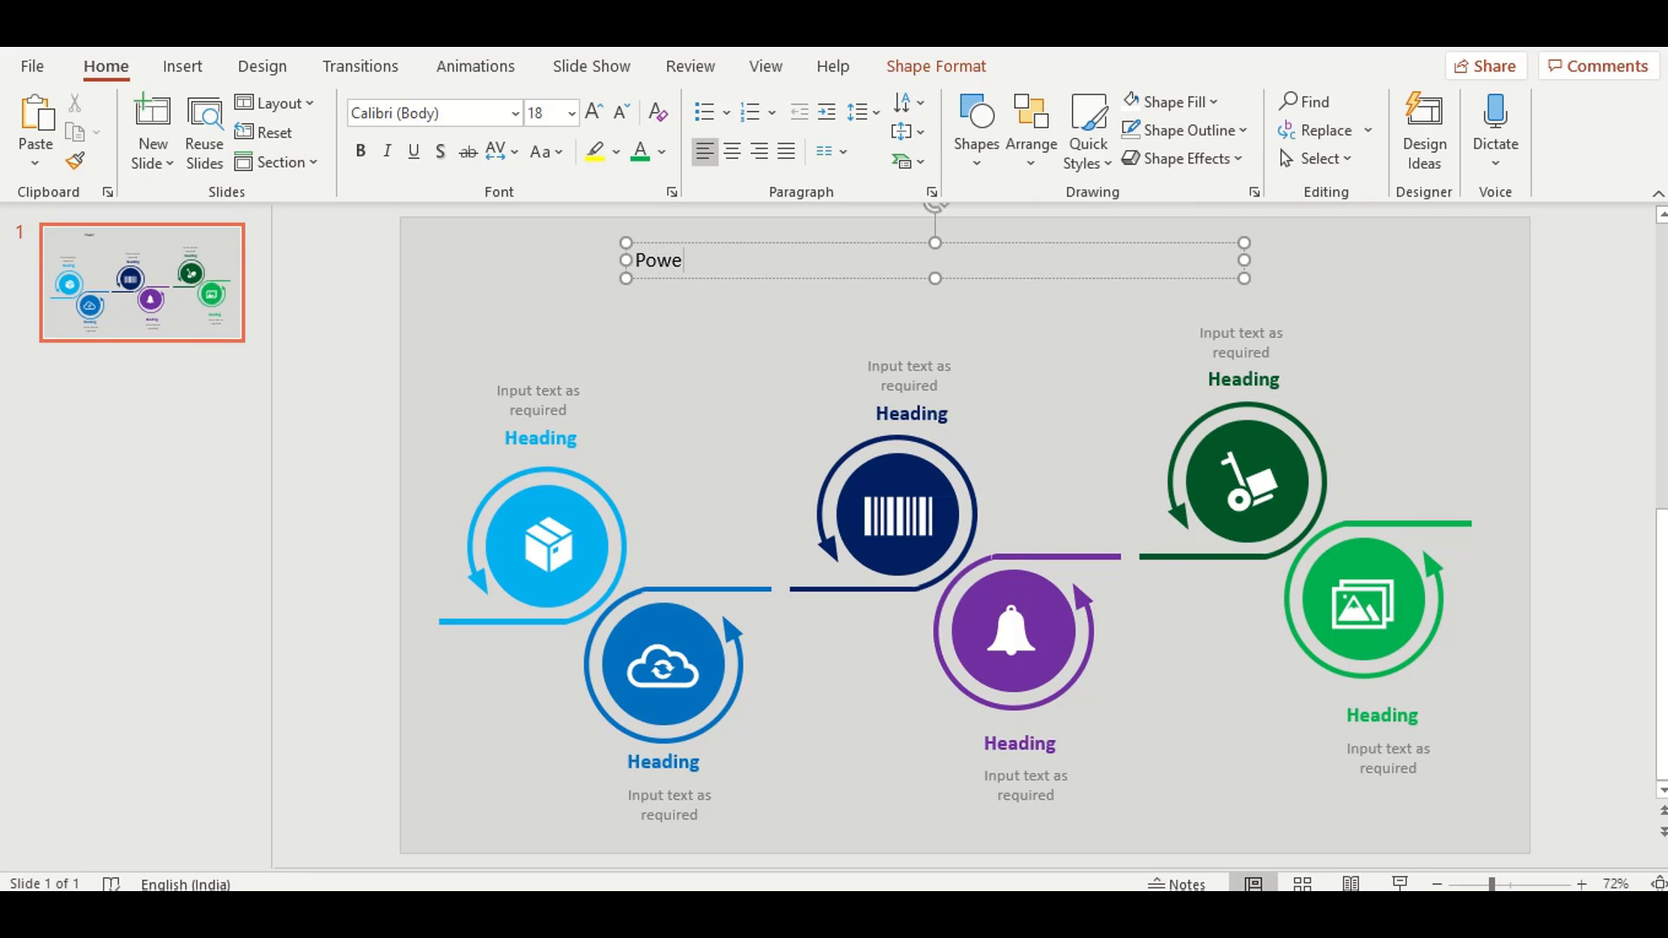
pyautogui.write('rPoint ')
pyautogui.write('Infographics')
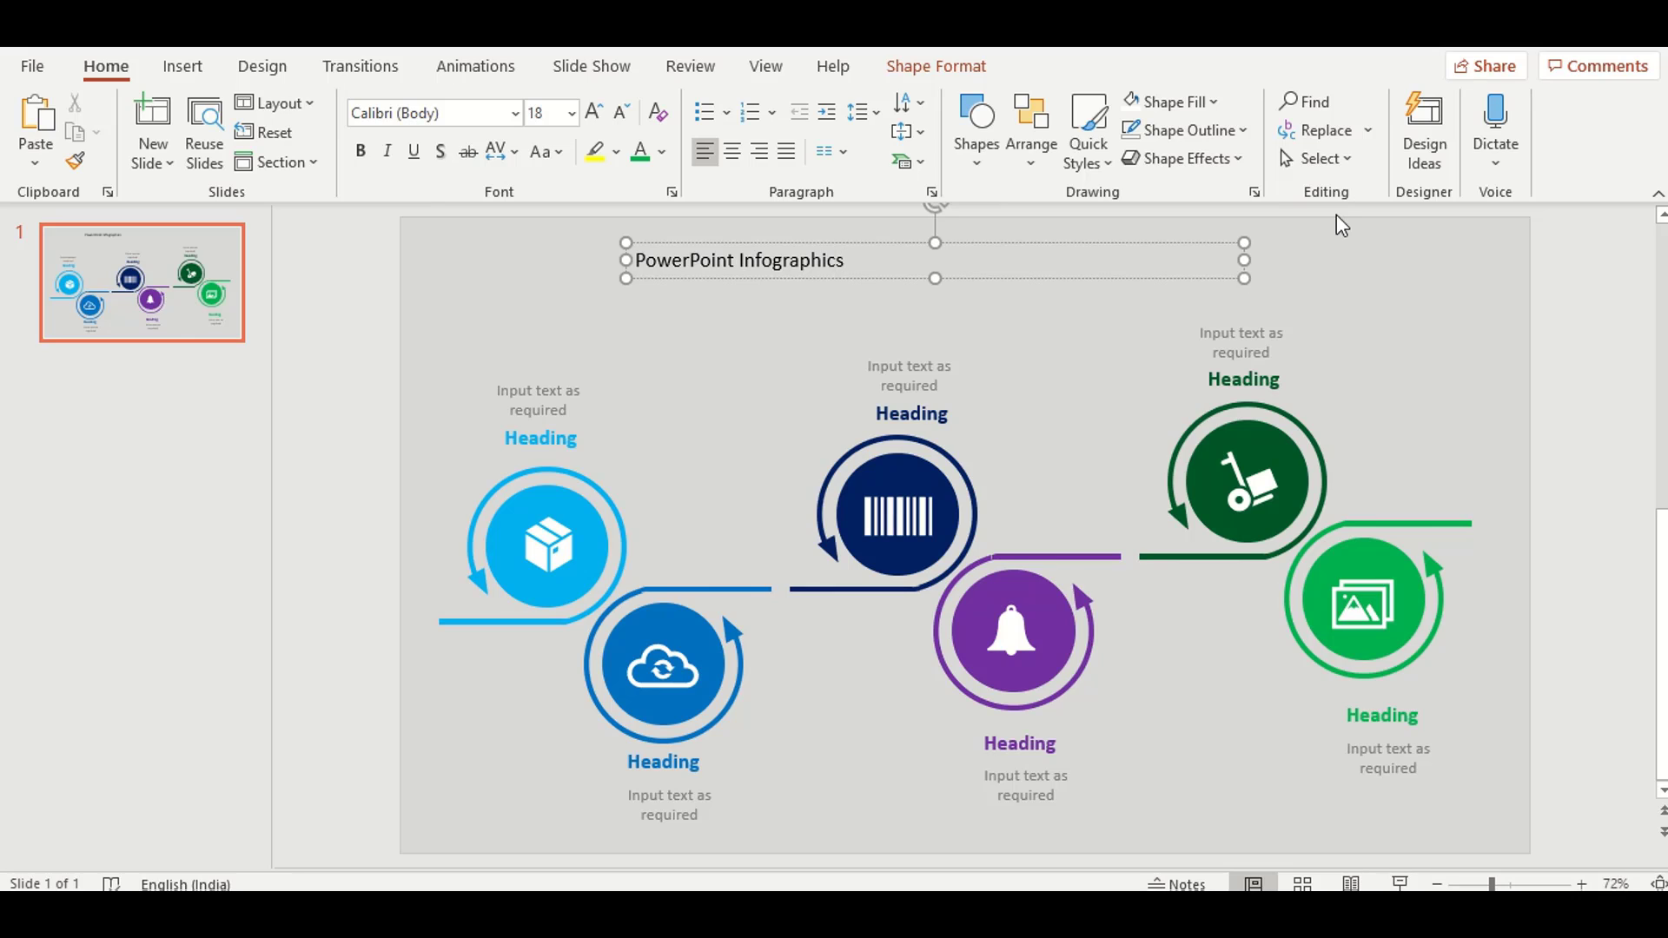
pyautogui.click(740, 153)
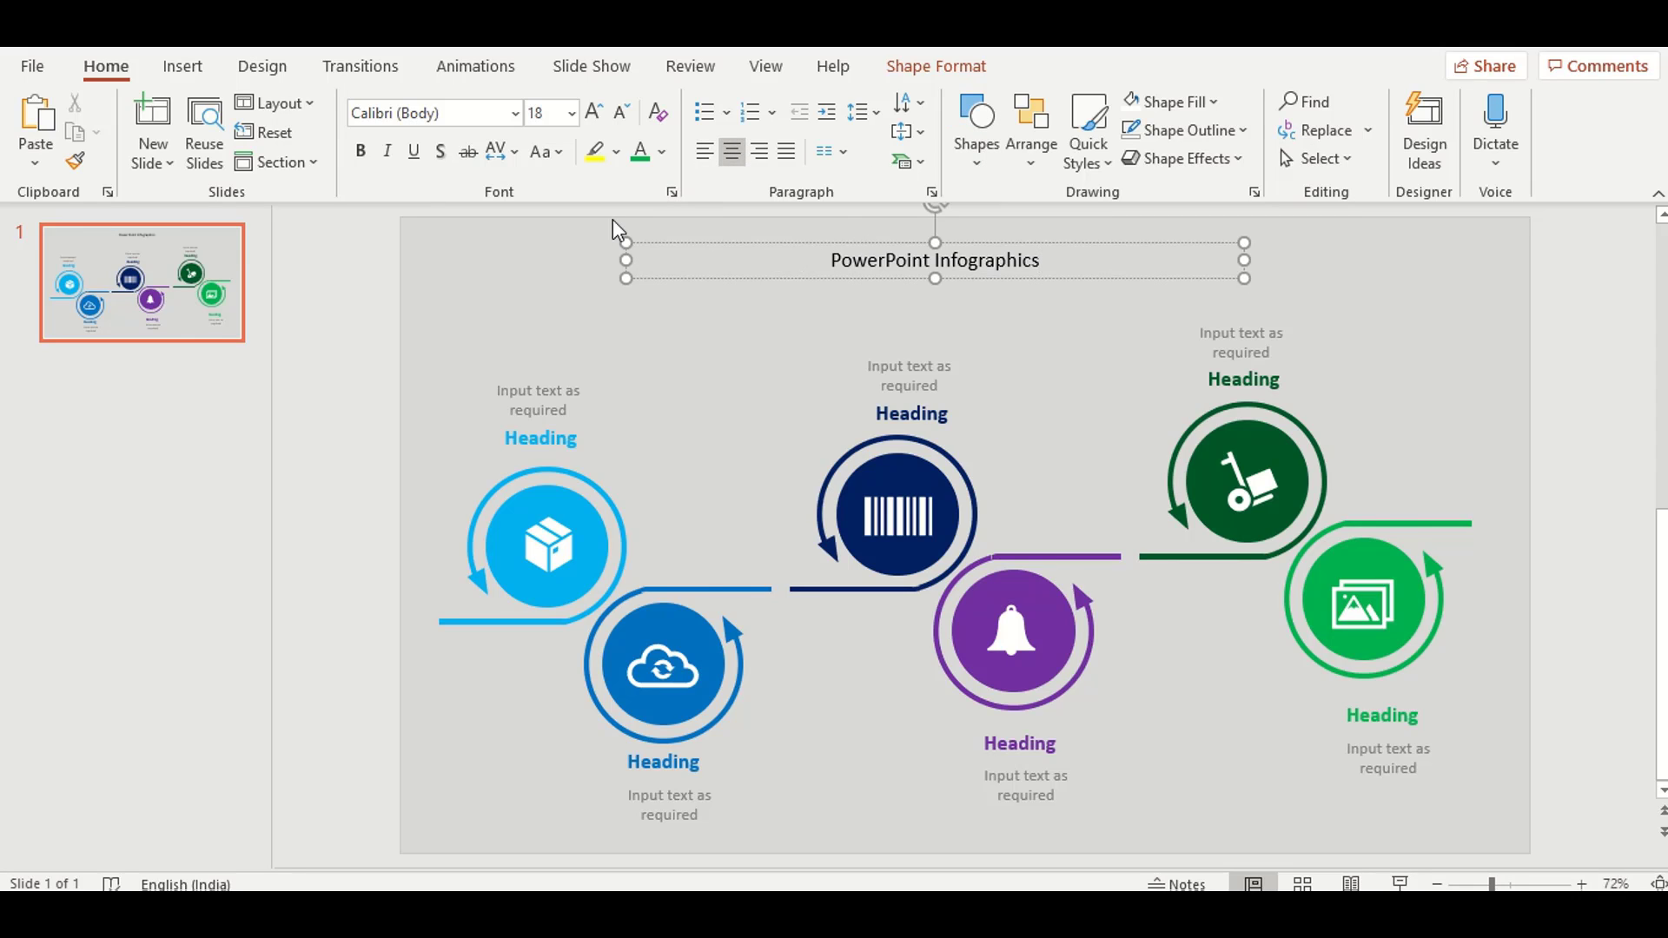
# Format the title as 28 pt bold Comic Sans MS in grey.
pyautogui.click(786, 243)
pyautogui.click(595, 113)
pyautogui.click(594, 113)
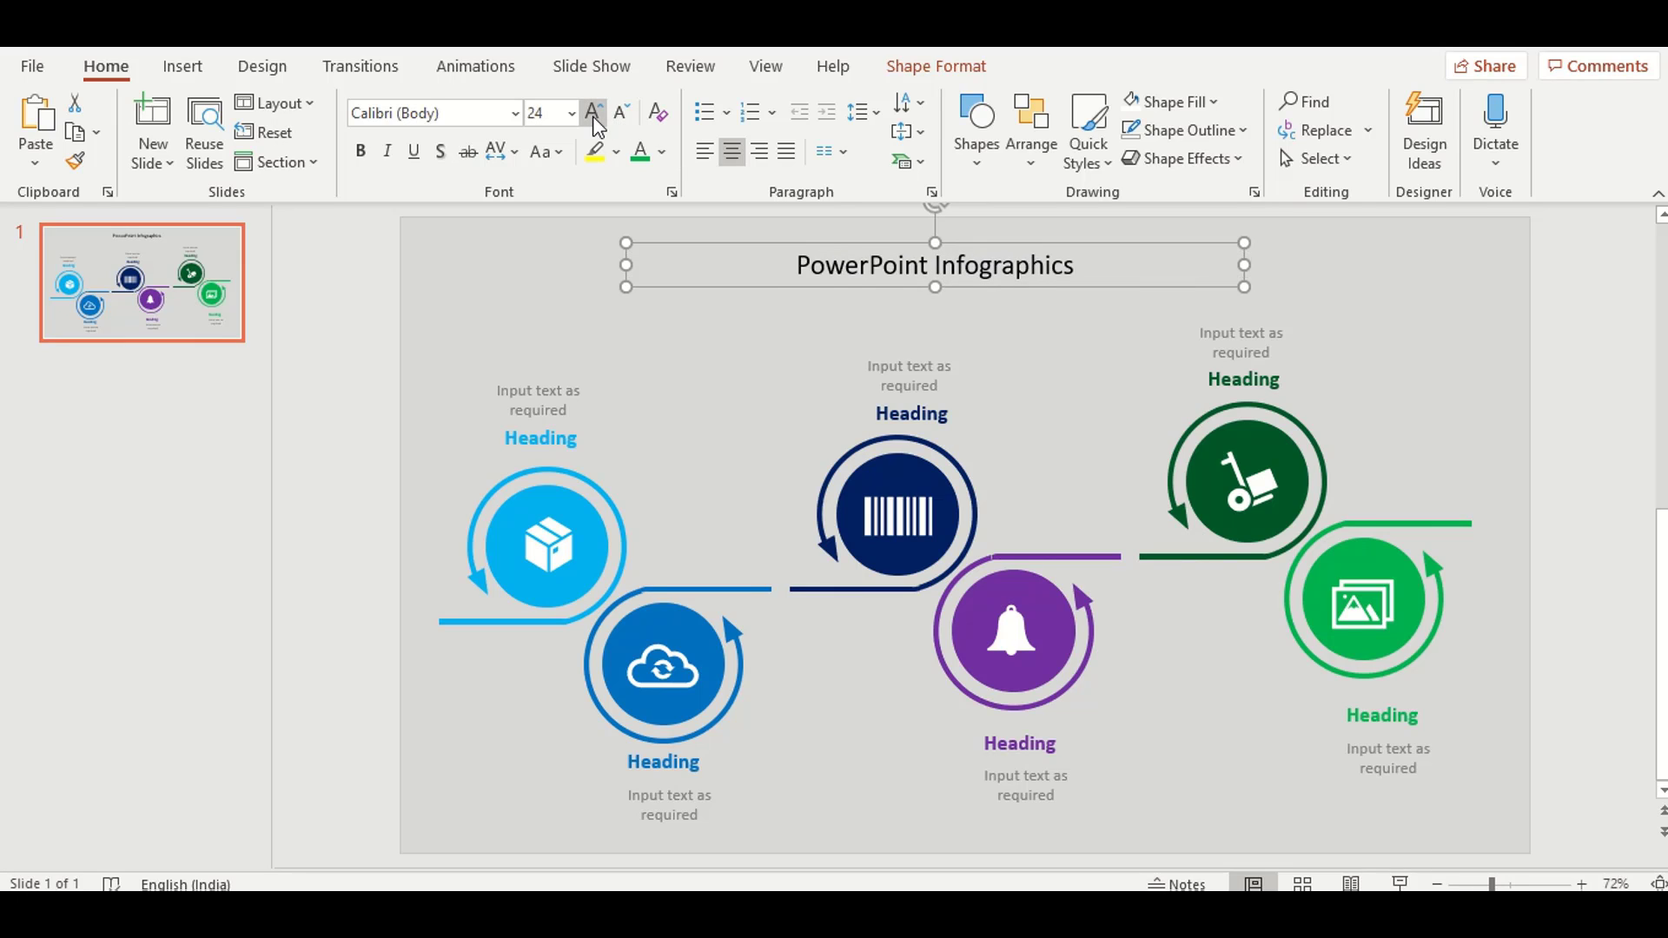
pyautogui.click(594, 115)
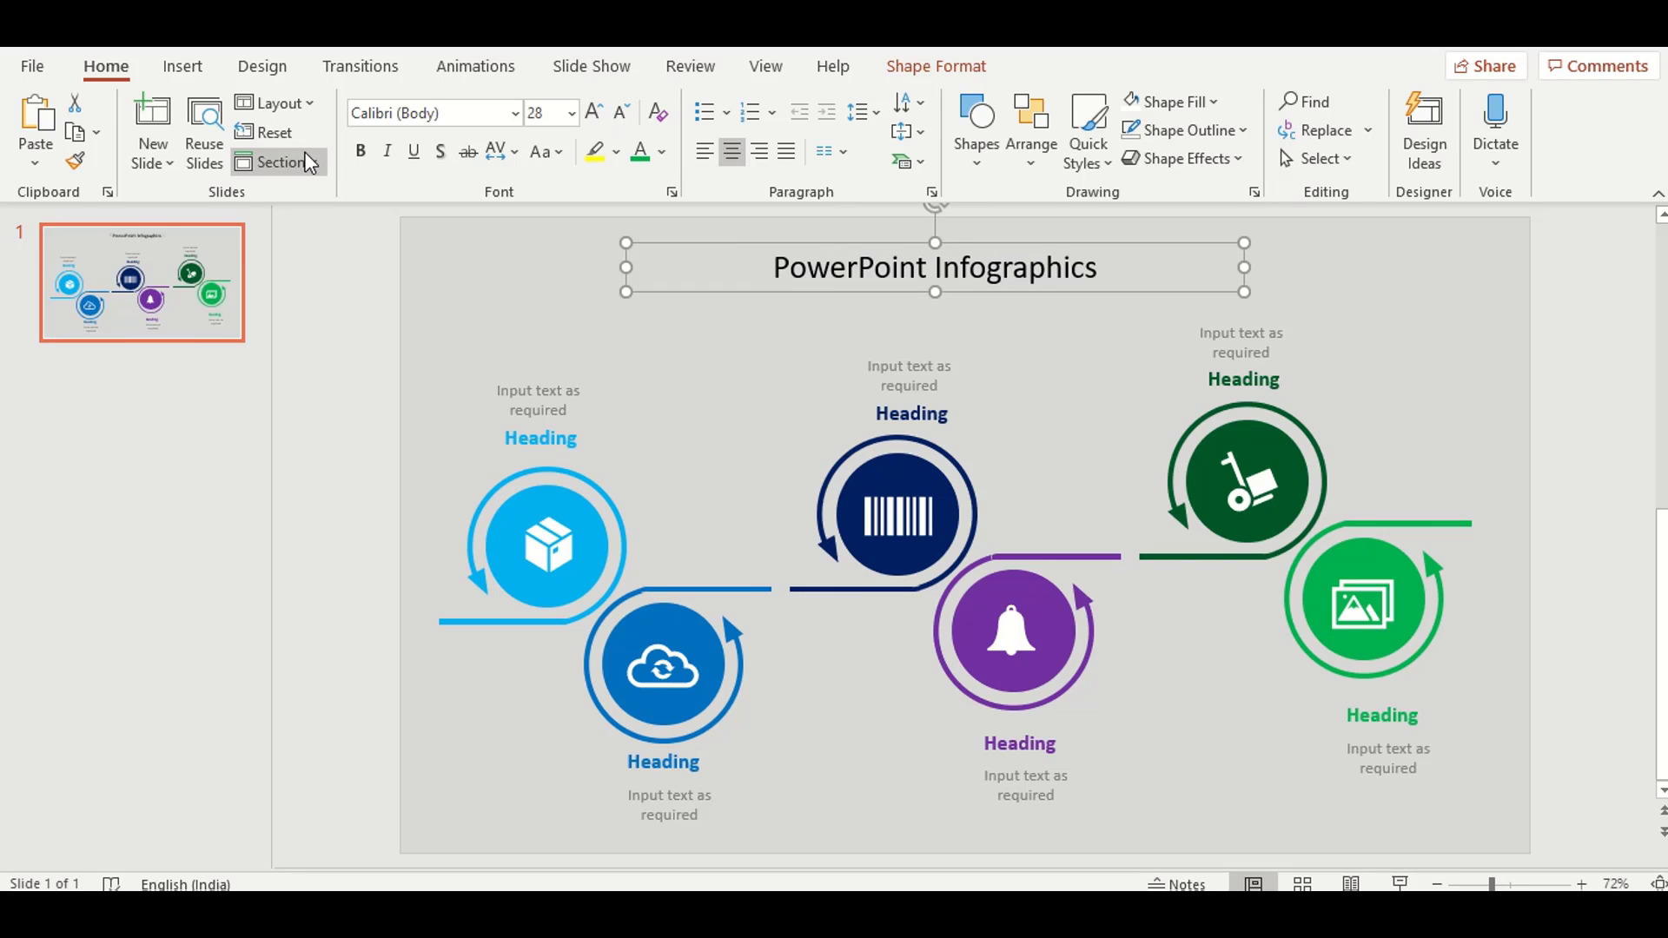
pyautogui.click(515, 113)
pyautogui.scroll(-8, 559, 502)
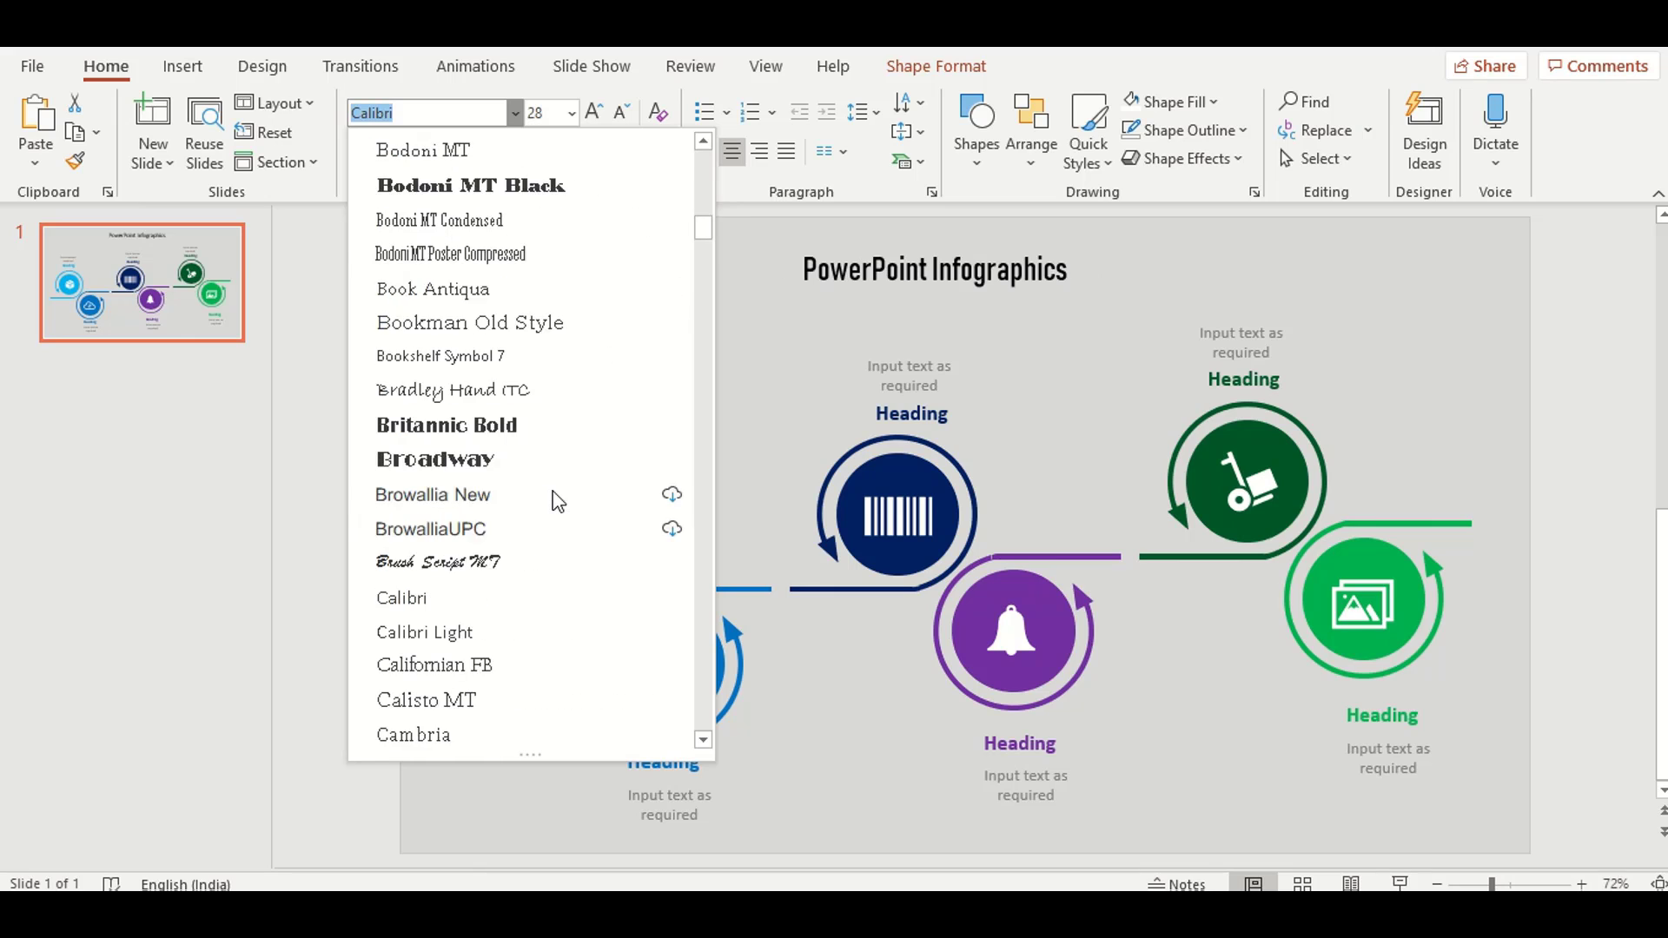
pyautogui.scroll(-3, 559, 502)
pyautogui.scroll(-2, 550, 487)
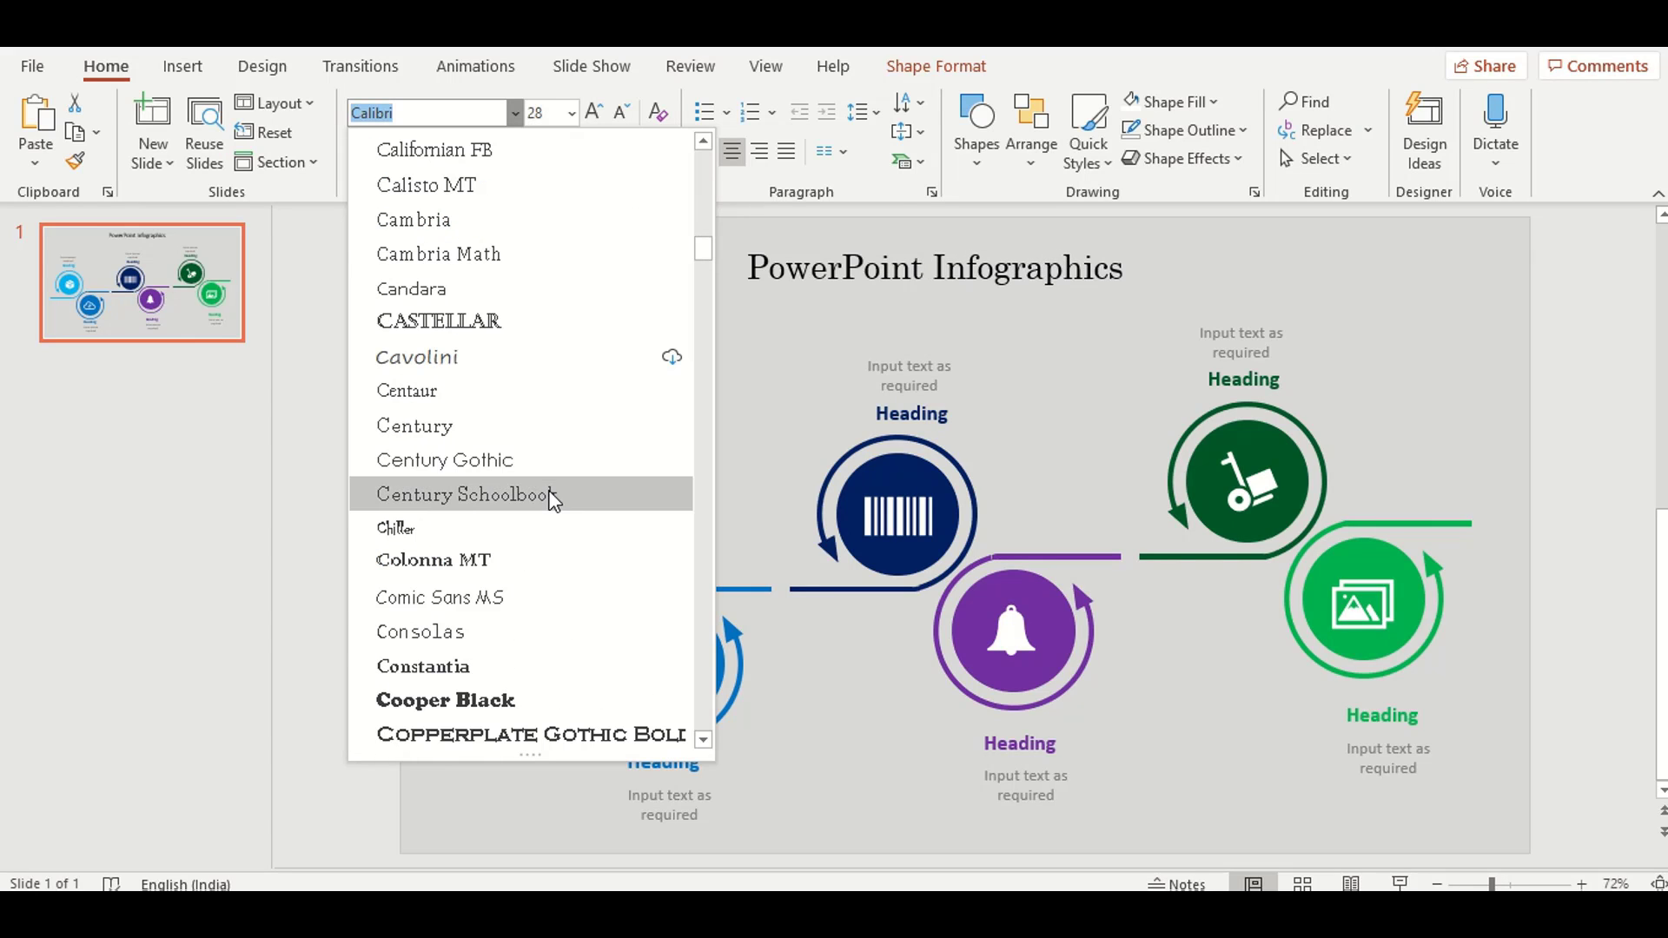
pyautogui.click(526, 599)
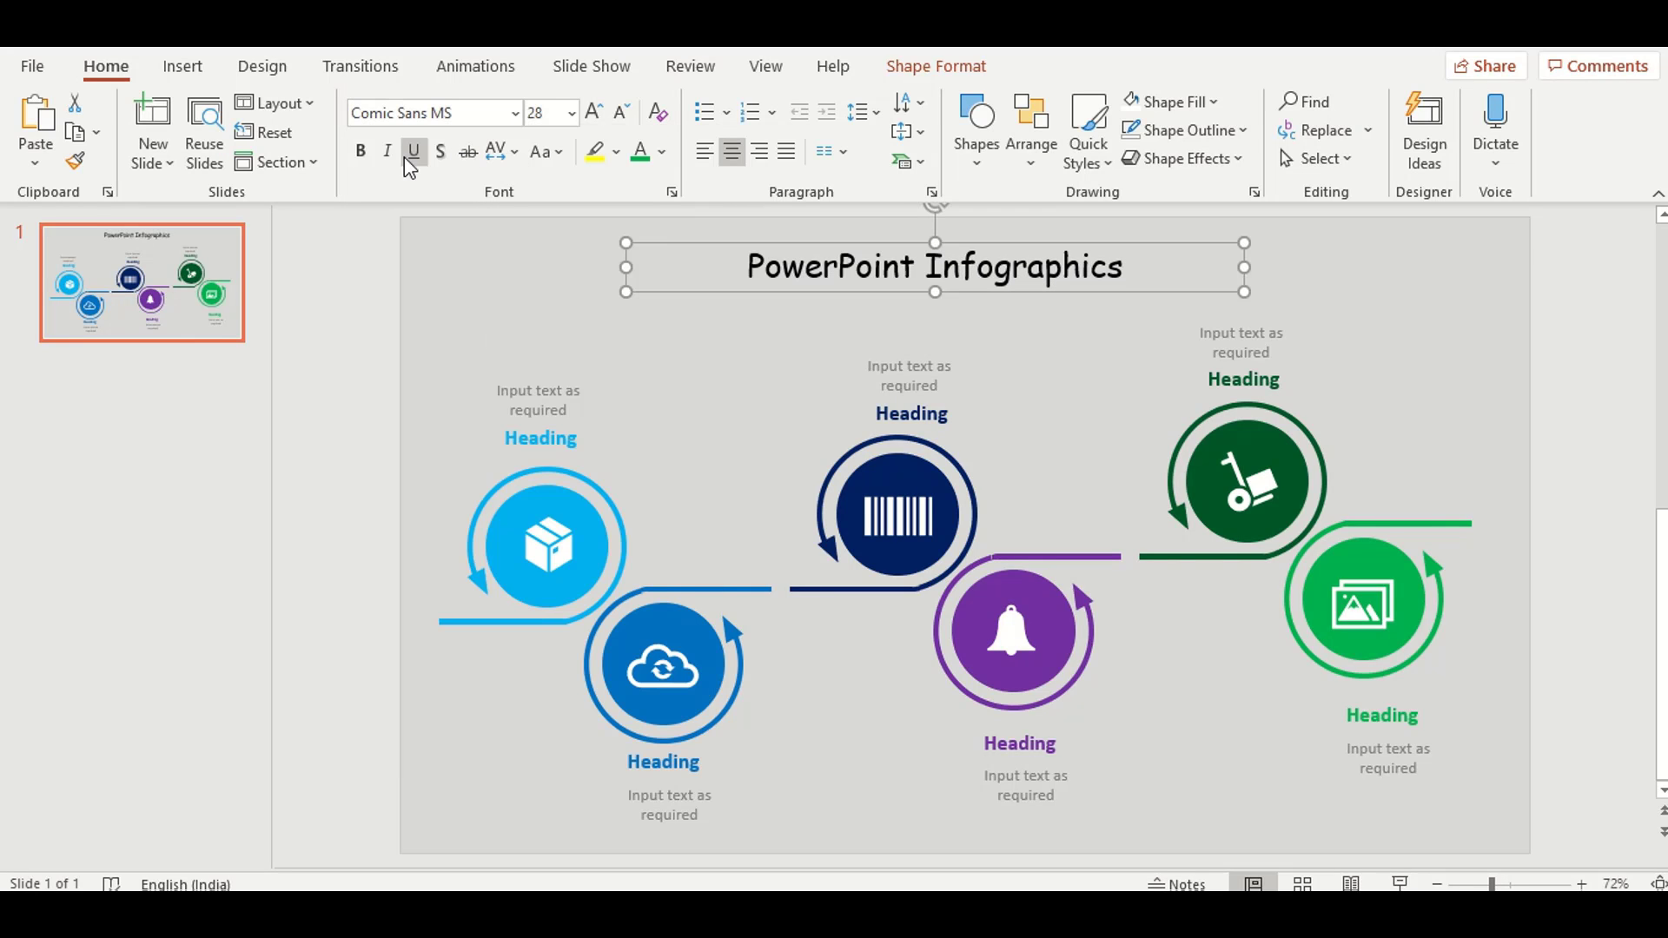
pyautogui.click(365, 154)
pyautogui.click(660, 156)
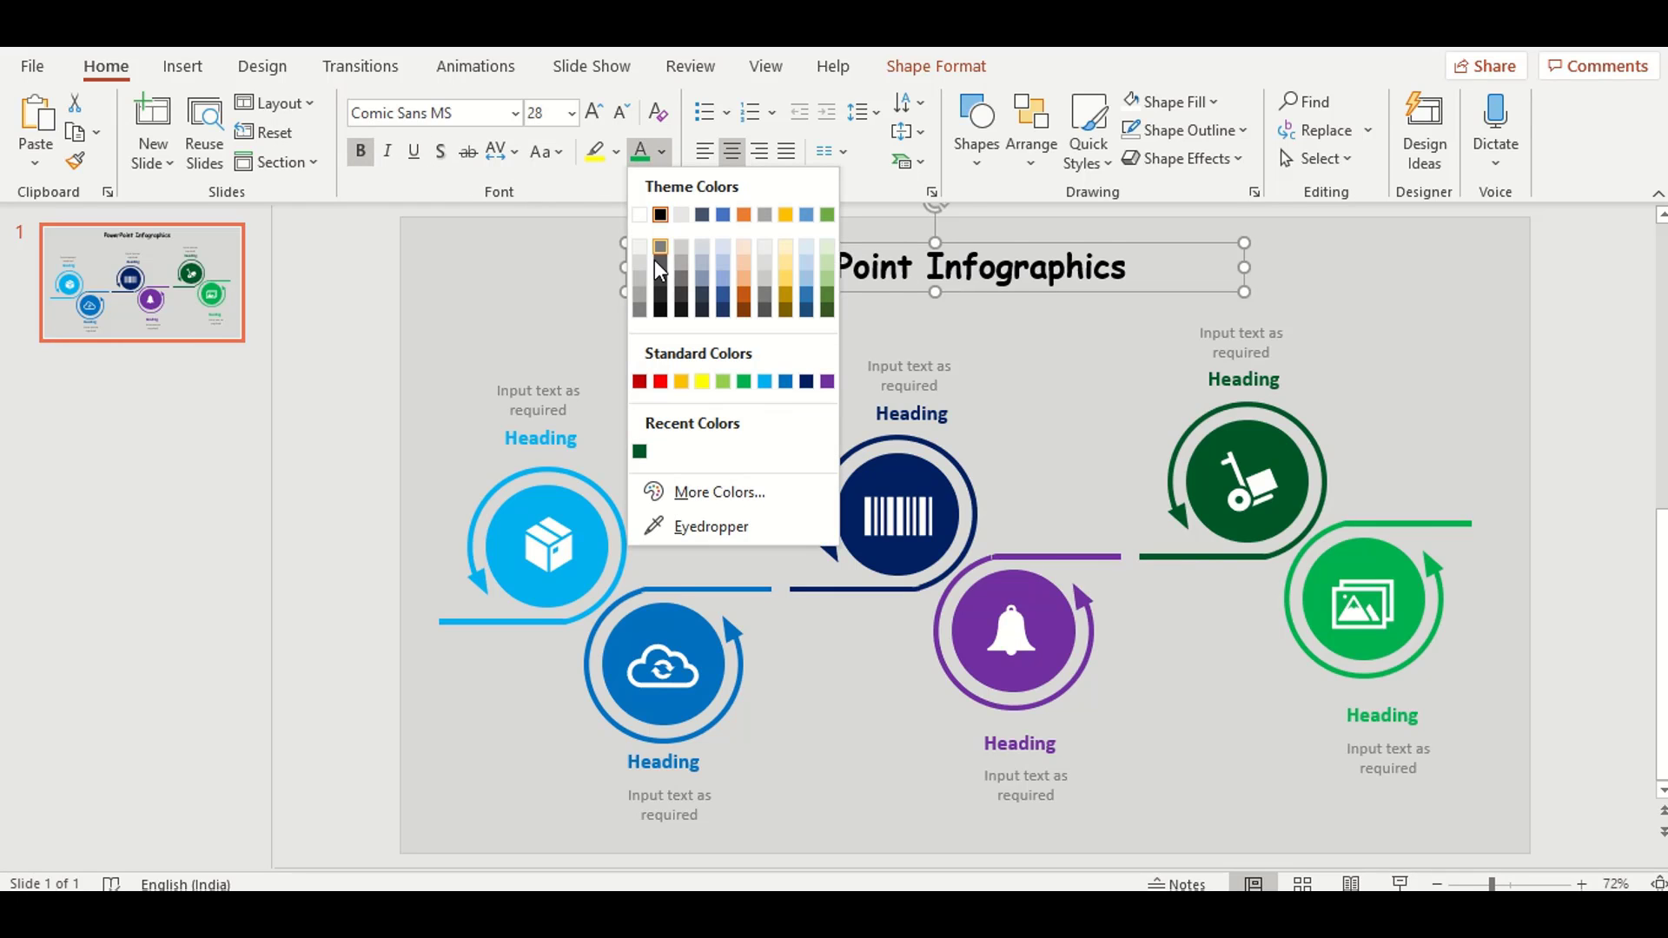
pyautogui.click(654, 294)
pyautogui.click(1408, 286)
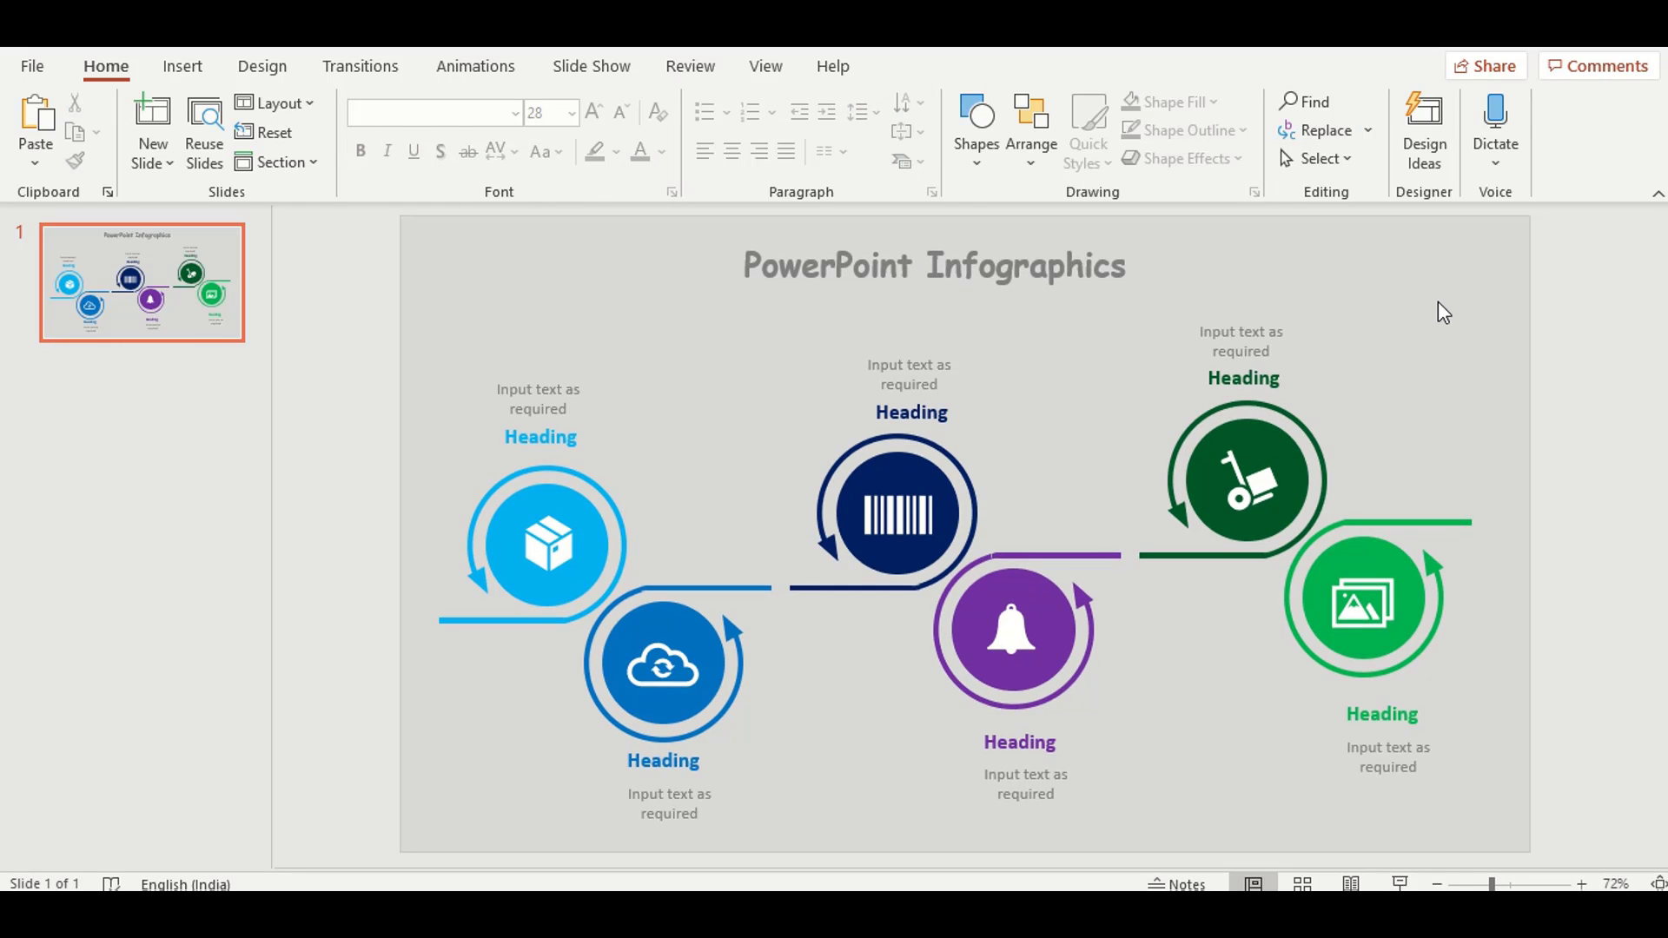